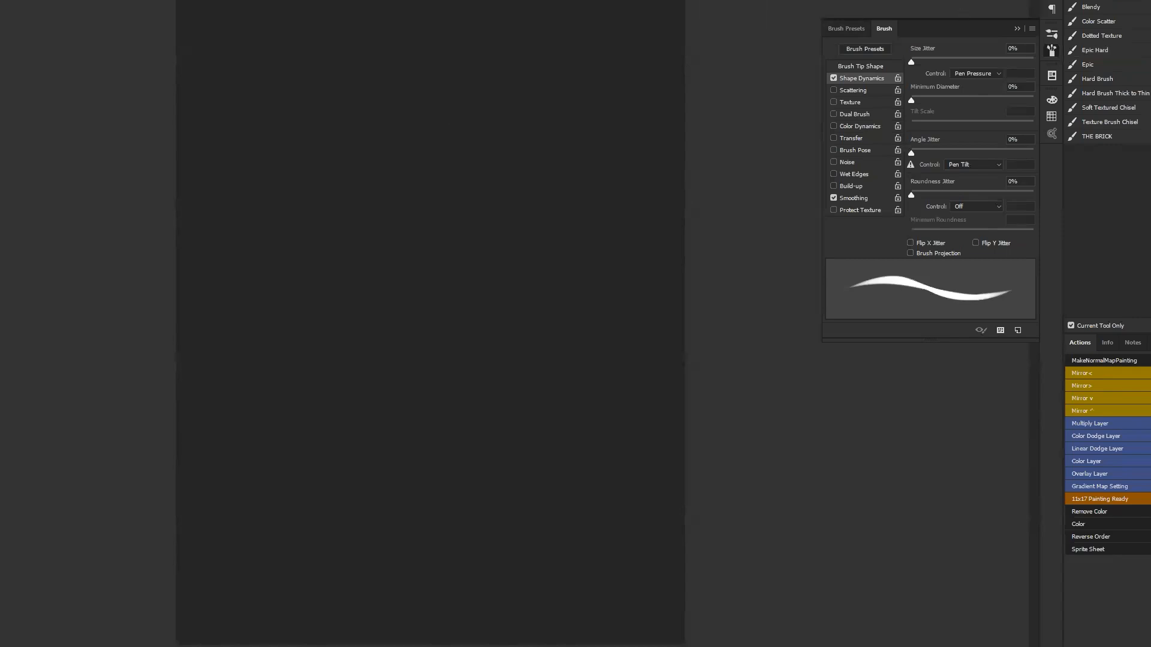
Step: Scatter soft grey dabs across the dark canvas with the Color Scatter brush, undoing an unwanted stroke
{"action": "left_click", "coordinate": [1098, 21]}
{"action": "mouse_move", "coordinate": [183, 104]}
{"action": "left_mouse_down"}
{"action": "mouse_move", "coordinate": [223, 0]}
{"action": "mouse_move", "coordinate": [278, 31]}
{"action": "left_mouse_up"}
{"action": "left_click", "coordinate": [246, 170], "text": "alt"}
{"action": "mouse_move", "coordinate": [241, 172]}
{"action": "left_mouse_down"}
{"action": "mouse_move", "coordinate": [253, 25]}
{"action": "mouse_move", "coordinate": [246, 242]}
{"action": "mouse_move", "coordinate": [309, 338]}
{"action": "left_mouse_up"}
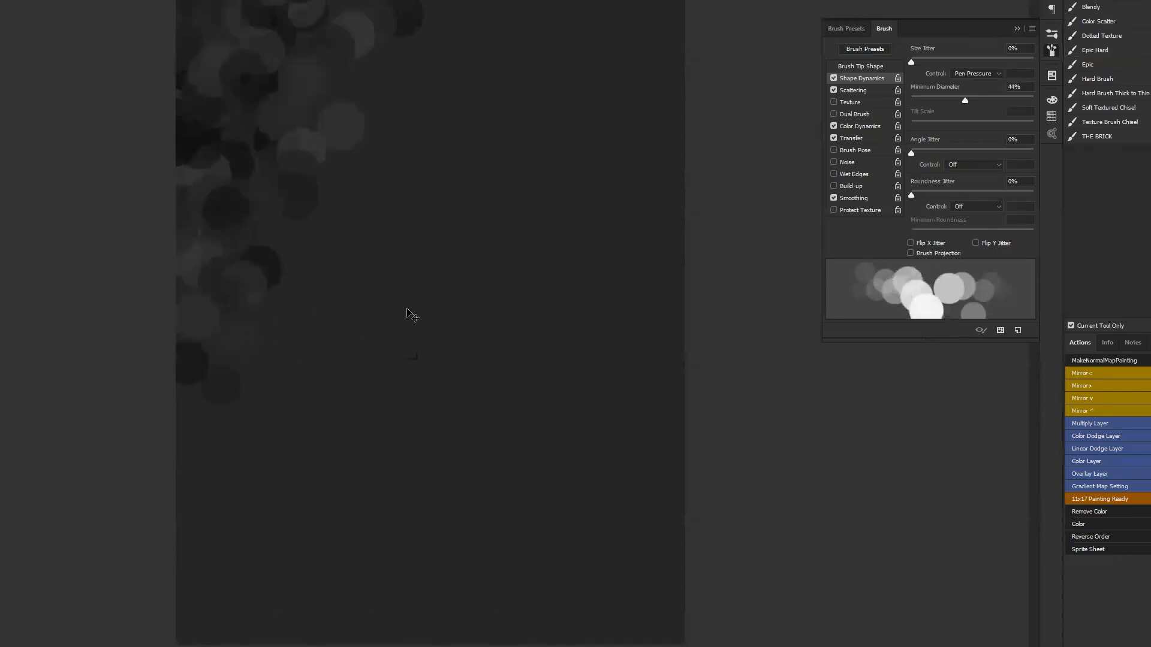
{"action": "key", "text": "ctrl+z"}
{"action": "mouse_move", "coordinate": [391, 615]}
{"action": "left_mouse_down"}
{"action": "mouse_move", "coordinate": [538, 151]}
{"action": "mouse_move", "coordinate": [550, 146]}
{"action": "mouse_move", "coordinate": [516, 378]}
{"action": "mouse_move", "coordinate": [662, 343]}
{"action": "mouse_move", "coordinate": [599, 506]}
{"action": "mouse_move", "coordinate": [709, 459]}
{"action": "mouse_move", "coordinate": [550, 488]}
{"action": "mouse_move", "coordinate": [456, 371]}
{"action": "left_mouse_up"}
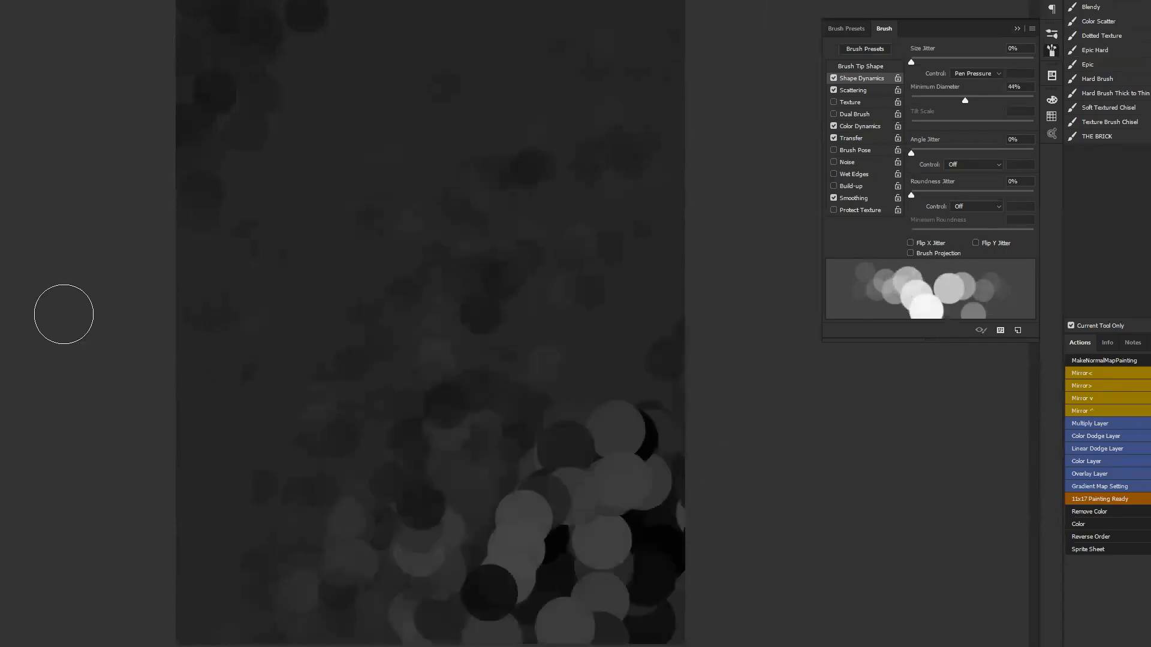
{"action": "mouse_move", "coordinate": [578, 140]}
{"action": "left_mouse_down"}
{"action": "mouse_move", "coordinate": [188, 428]}
{"action": "mouse_move", "coordinate": [419, 255]}
{"action": "mouse_move", "coordinate": [325, 392]}
{"action": "mouse_move", "coordinate": [105, 611]}
{"action": "mouse_move", "coordinate": [270, 503]}
{"action": "mouse_move", "coordinate": [350, 565]}
{"action": "mouse_move", "coordinate": [616, 53]}
{"action": "left_mouse_up"}
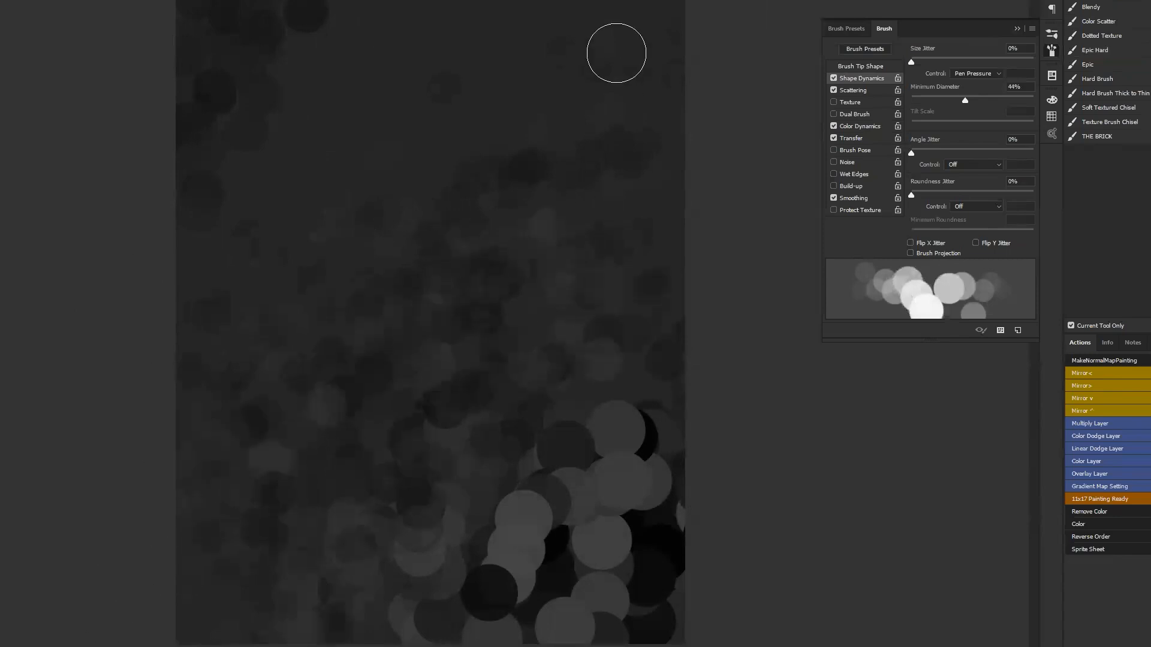
{"action": "key", "text": "g"}
{"action": "left_click", "coordinate": [519, 348]}
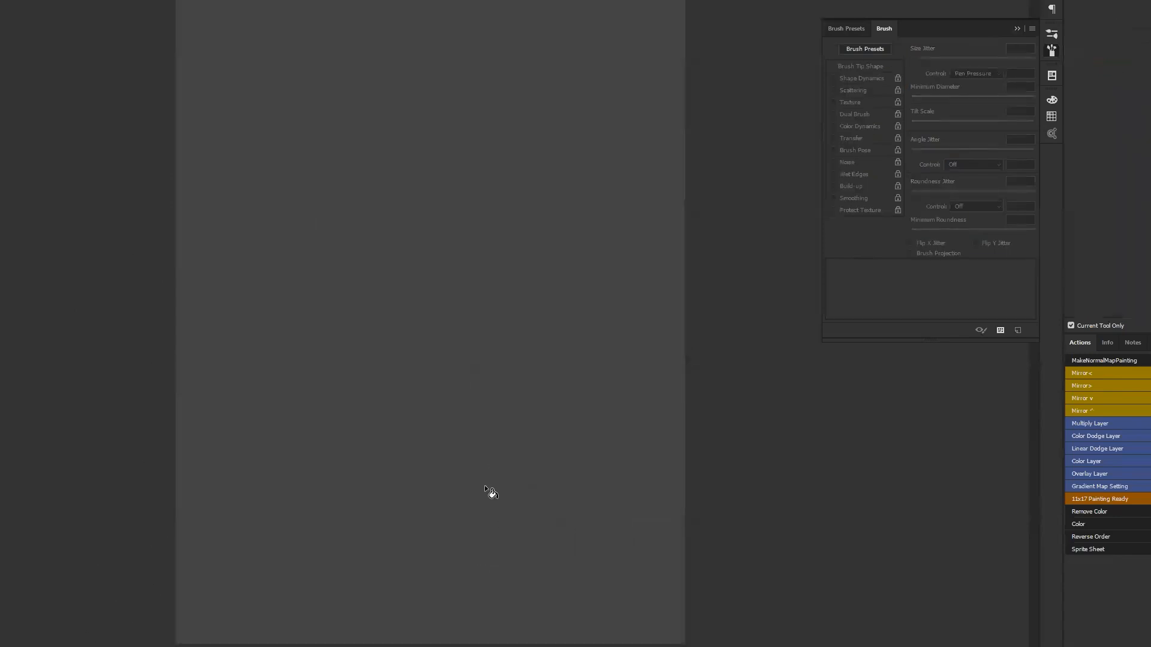
{"action": "key", "text": "ctrl+alt+z"}
Step: Blend the background with gradients, lighter grey rising from the bottom and near-black descending from the top
{"action": "key", "text": "shift+g"}
{"action": "left_click_drag", "start_coordinate": [462, 556], "coordinate": [529, 348]}
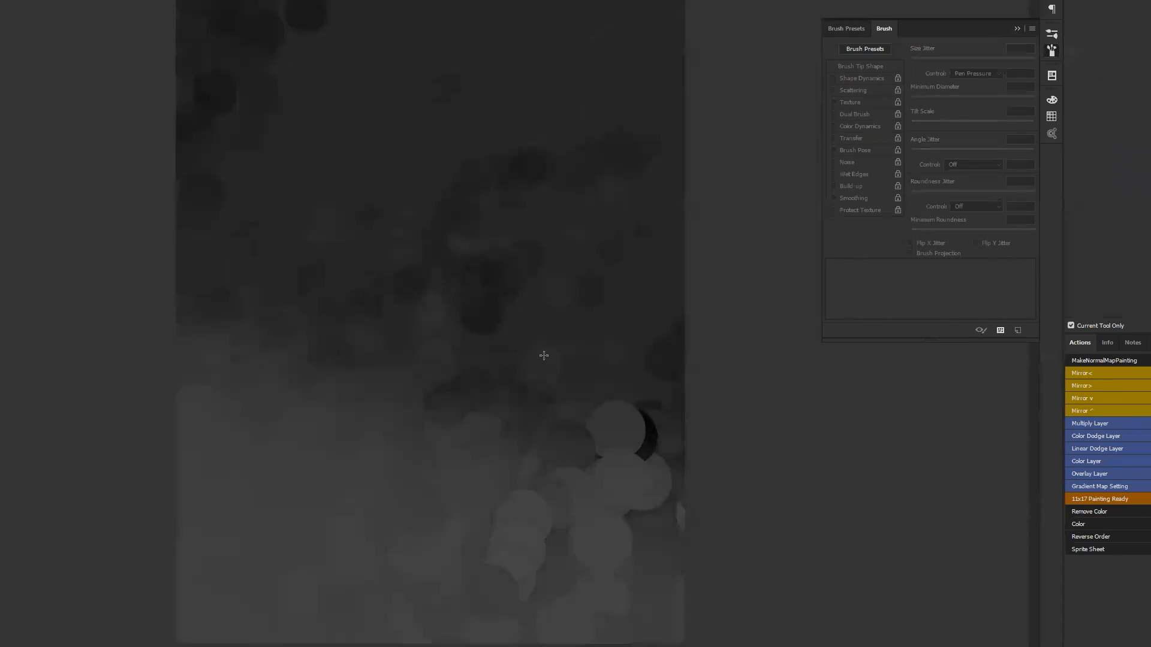
{"action": "left_click_drag", "start_coordinate": [403, 8], "coordinate": [350, 258]}
{"action": "left_click_drag", "start_coordinate": [548, 509], "coordinate": [516, 601]}
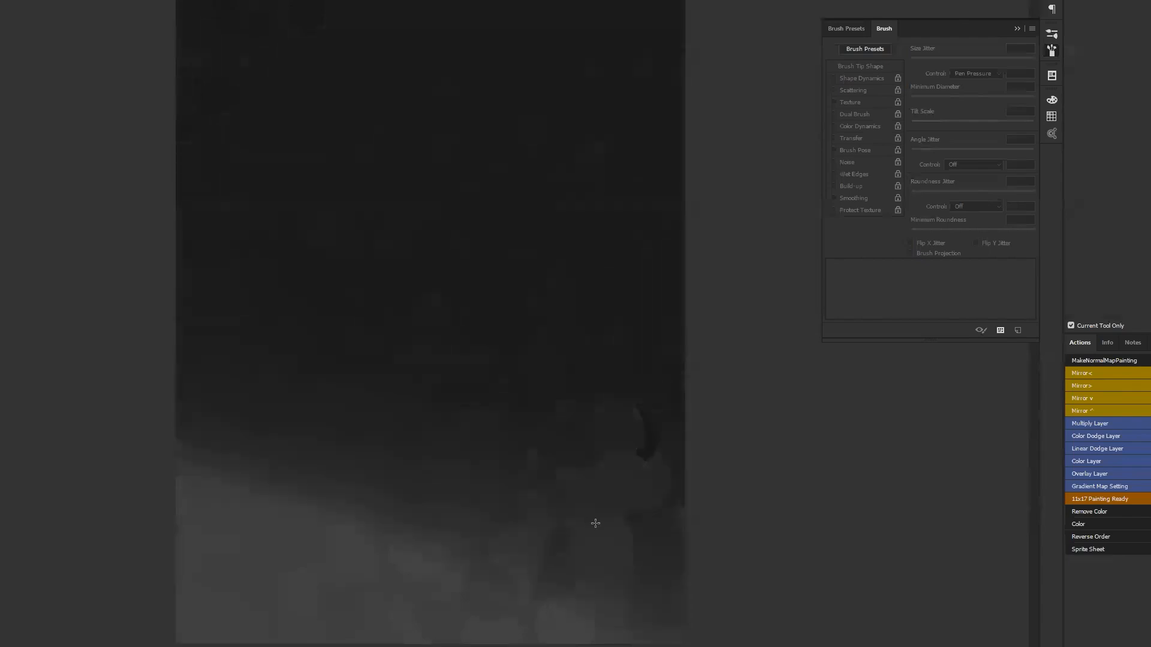
Step: Scatter more faint Color Scatter dabs over the background's light lower area and dark upper area
{"action": "key", "text": "b"}
{"action": "mouse_move", "coordinate": [501, 548]}
{"action": "left_mouse_down"}
{"action": "mouse_move", "coordinate": [208, 611]}
{"action": "mouse_move", "coordinate": [492, 356]}
{"action": "left_mouse_up"}
{"action": "left_click_drag", "start_coordinate": [290, 606], "coordinate": [662, 453]}
{"action": "left_click_drag", "start_coordinate": [589, 39], "coordinate": [423, 12]}
Step: Shrink the Color Scatter brush and paint thin broken diagonal lines across the background, undoing unwanted strokes
{"action": "key", "text": "bracketleft"}
{"action": "key", "text": "bracketleft"}
{"action": "key", "text": "bracketleft"}
{"action": "key", "text": "bracketleft"}
{"action": "key", "text": "bracketleft"}
{"action": "key", "text": "bracketleft"}
{"action": "key", "text": "bracketleft"}
{"action": "key", "text": "bracketleft"}
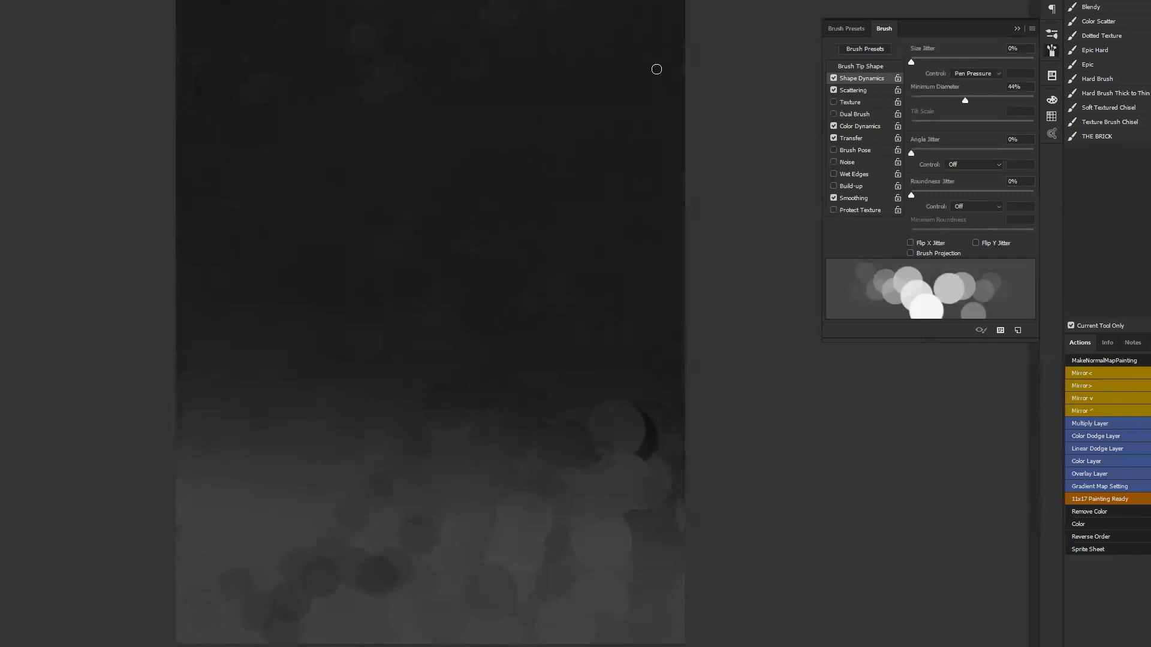
{"action": "key", "text": "bracketleft"}
{"action": "key", "text": "bracketleft"}
{"action": "key", "text": "bracketleft"}
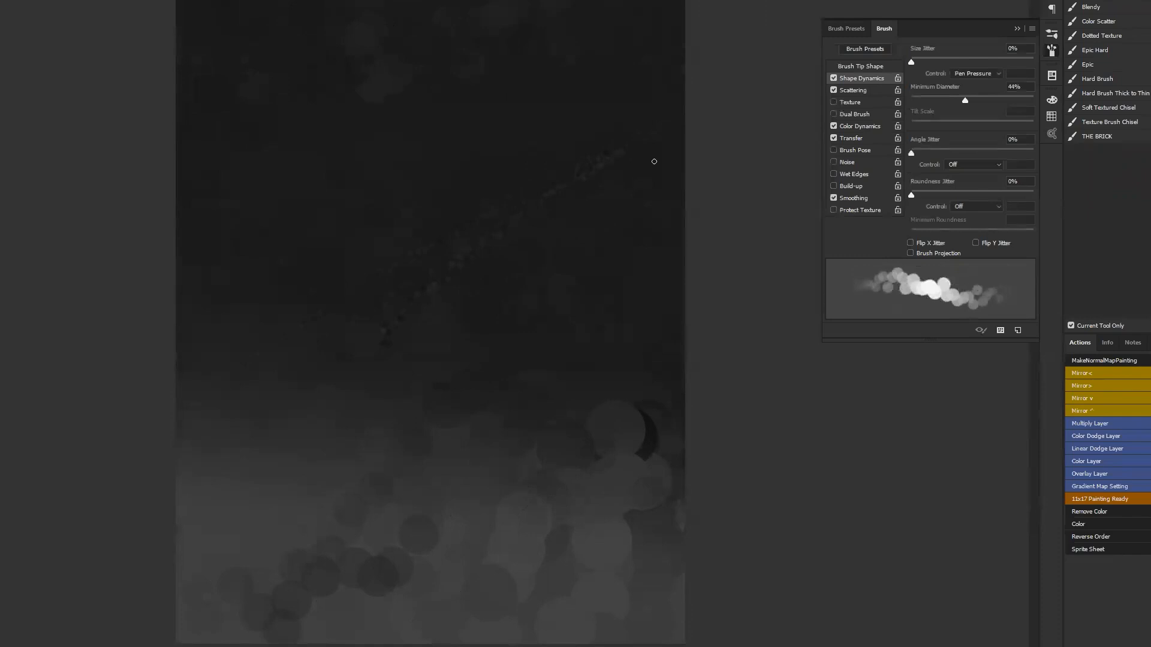
{"action": "left_click_drag", "start_coordinate": [296, 422], "coordinate": [177, 519]}
{"action": "key", "text": "ctrl+z"}
{"action": "left_click_drag", "start_coordinate": [396, 636], "coordinate": [414, 590]}
{"action": "key", "text": "ctrl+z"}
Step: Try even finer scattered lines across the background with a smaller brush size
{"action": "key", "text": "bracketleft"}
{"action": "key", "text": "bracketleft"}
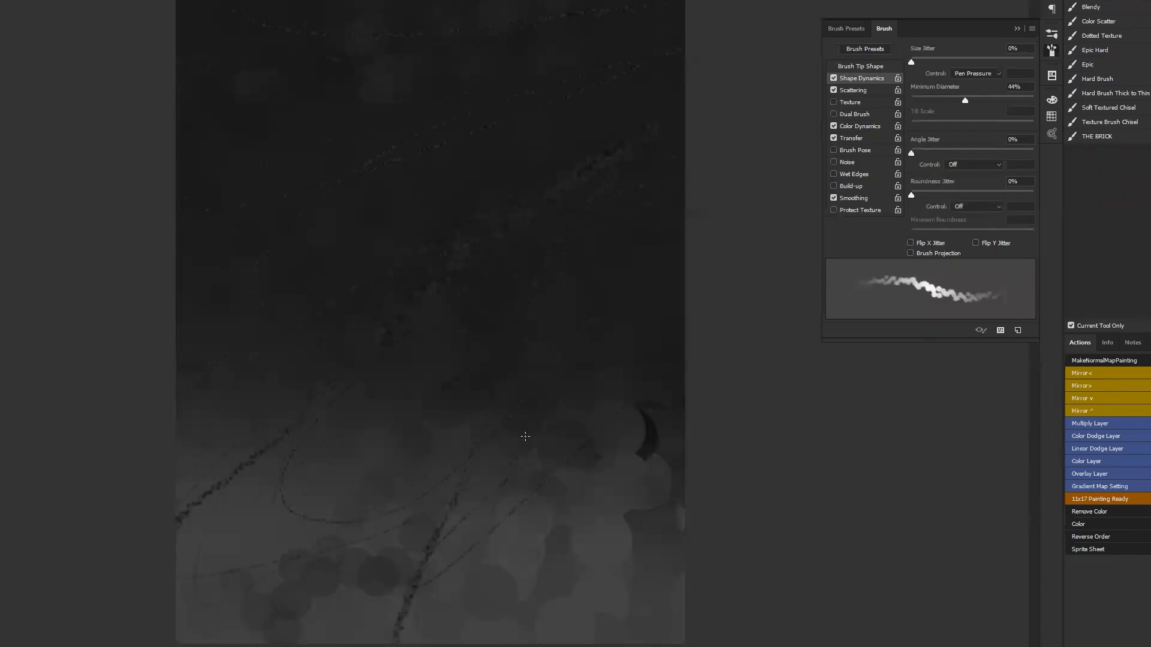
{"action": "key", "text": "ctrl+z"}
{"action": "key", "text": "ctrl+z"}
Step: Soften the background texture with repeated gradients, using dark grey for the upper area and lighter grey for the lower area
{"action": "key", "text": "g"}
{"action": "left_click", "coordinate": [500, 17], "text": "alt"}
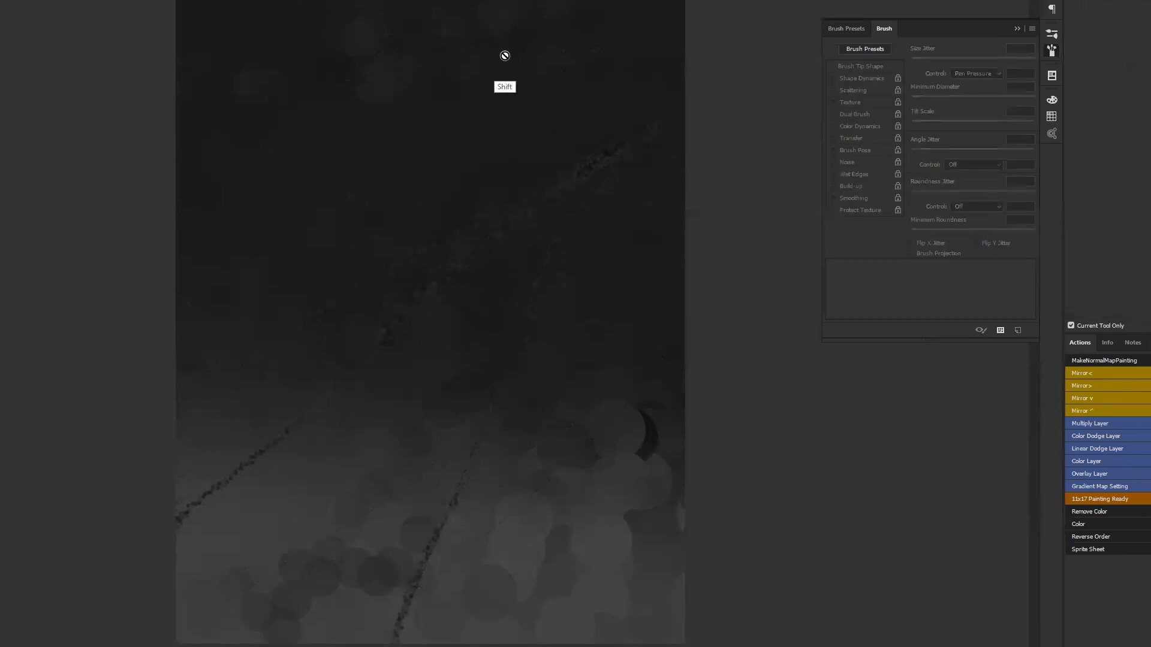
{"action": "left_click_drag", "start_coordinate": [510, 2], "coordinate": [453, 226]}
{"action": "left_click_drag", "start_coordinate": [468, 161], "coordinate": [461, 267]}
{"action": "left_click_drag", "start_coordinate": [463, 329], "coordinate": [455, 543]}
{"action": "left_click_drag", "start_coordinate": [460, 481], "coordinate": [455, 551]}
{"action": "mouse_move", "coordinate": [488, 321]}
{"action": "left_mouse_down"}
{"action": "mouse_move", "coordinate": [658, 38]}
{"action": "mouse_move", "coordinate": [645, 64]}
{"action": "left_mouse_up"}
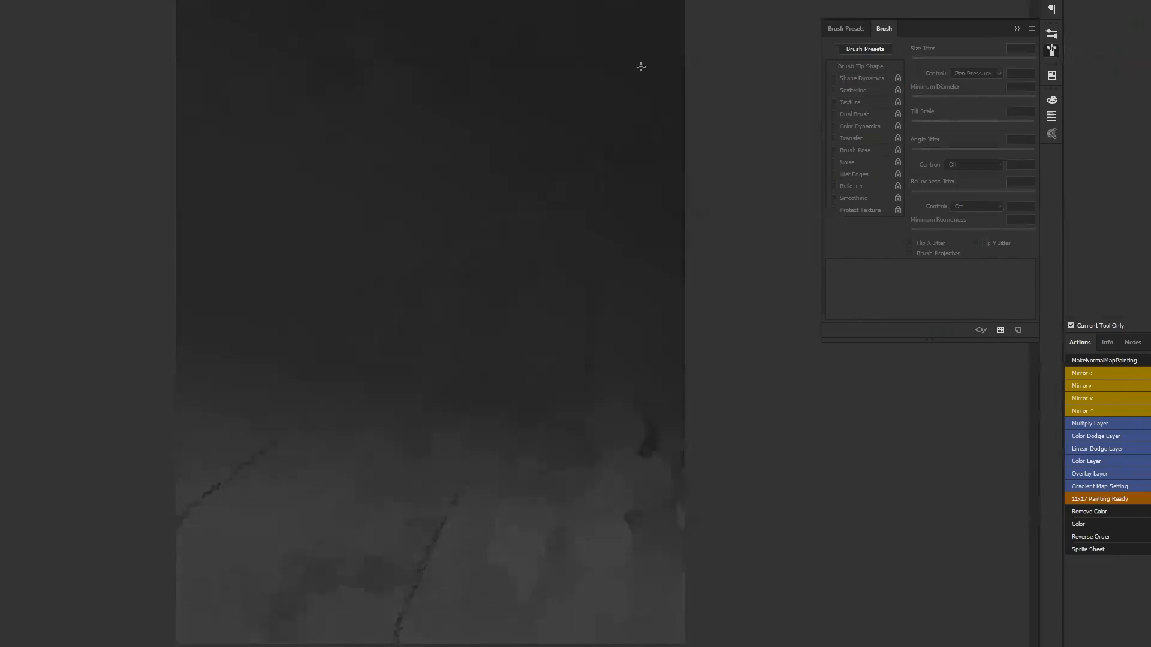
{"action": "key", "text": "b"}
{"action": "key", "text": "g"}
{"action": "left_click_drag", "start_coordinate": [457, 572], "coordinate": [441, 646]}
{"action": "left_click_drag", "start_coordinate": [475, 488], "coordinate": [550, 329]}
{"action": "key", "text": "b"}
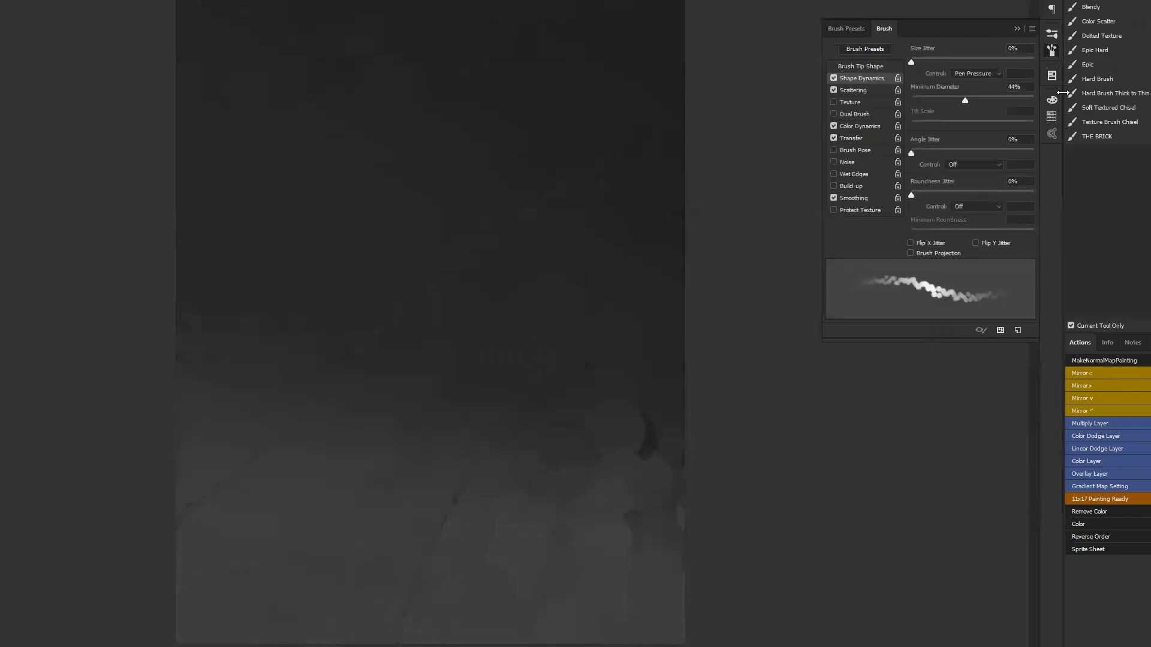
Step: Select the Soft Textured Chisel brush and enlarge it, undoing the test strokes on the canvas
{"action": "left_click", "coordinate": [1104, 81]}
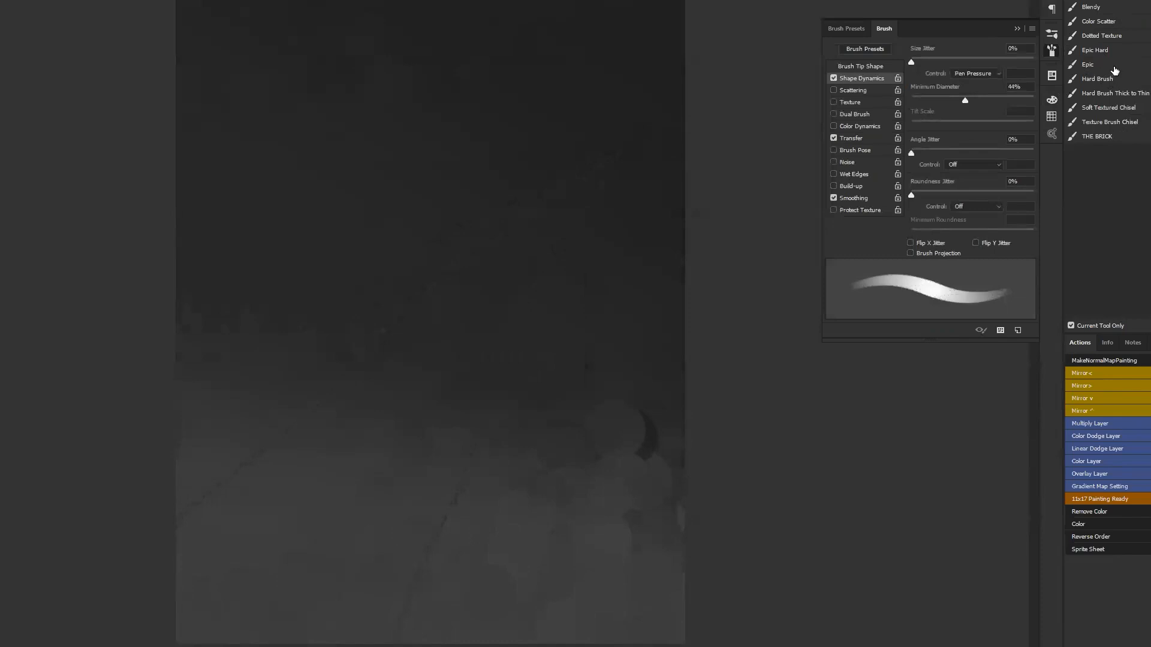
{"action": "left_click", "coordinate": [1114, 122]}
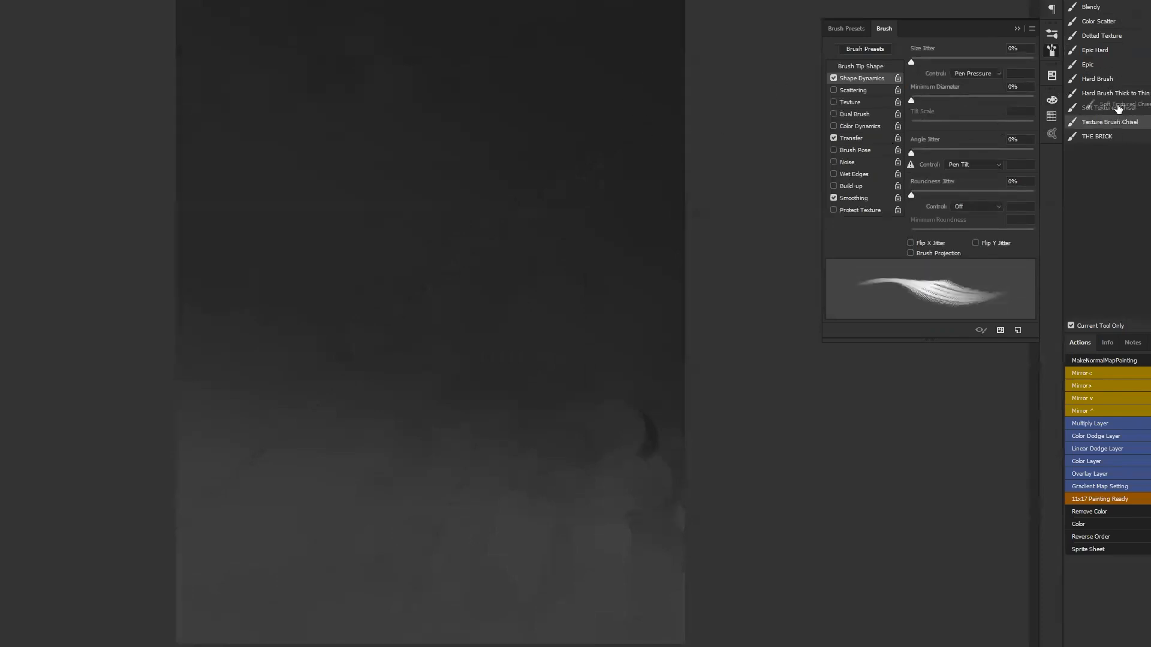
{"action": "left_click", "coordinate": [1111, 108]}
{"action": "left_click_drag", "start_coordinate": [448, 172], "coordinate": [565, 230]}
{"action": "key", "text": "ctrl+z"}
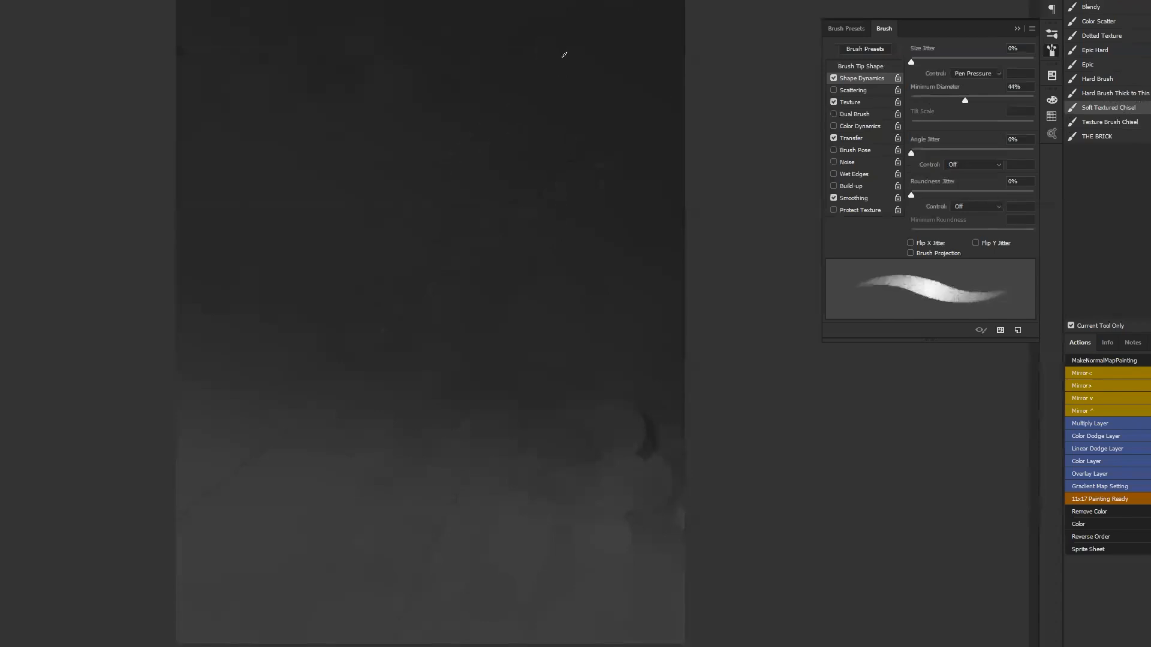
{"action": "key", "text": "bracketright"}
{"action": "key", "text": "bracketright"}
{"action": "mouse_move", "coordinate": [509, 26]}
{"action": "left_mouse_down"}
{"action": "mouse_move", "coordinate": [571, 36]}
{"action": "mouse_move", "coordinate": [475, 147]}
{"action": "left_mouse_up"}
{"action": "key", "text": "ctrl+z"}
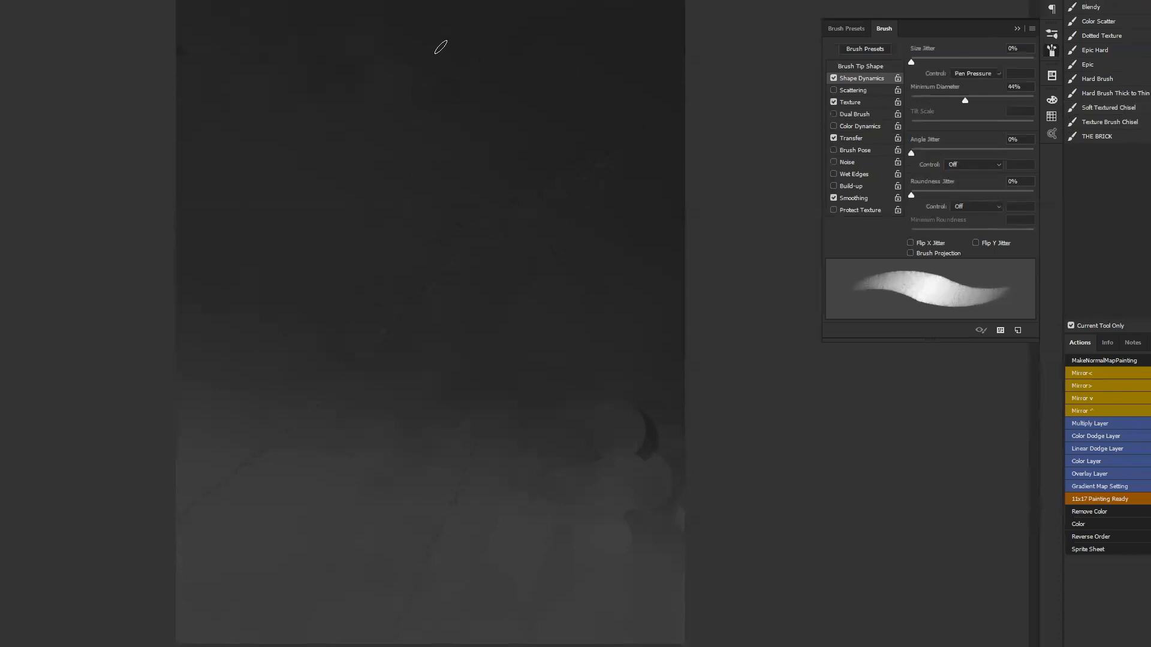
Step: Sketch the figure's head outline, neck, collar and shoulder line in dark strokes in the canvas's upper middle
{"action": "left_click_drag", "start_coordinate": [403, 80], "coordinate": [486, 48]}
{"action": "left_click_drag", "start_coordinate": [407, 82], "coordinate": [412, 139]}
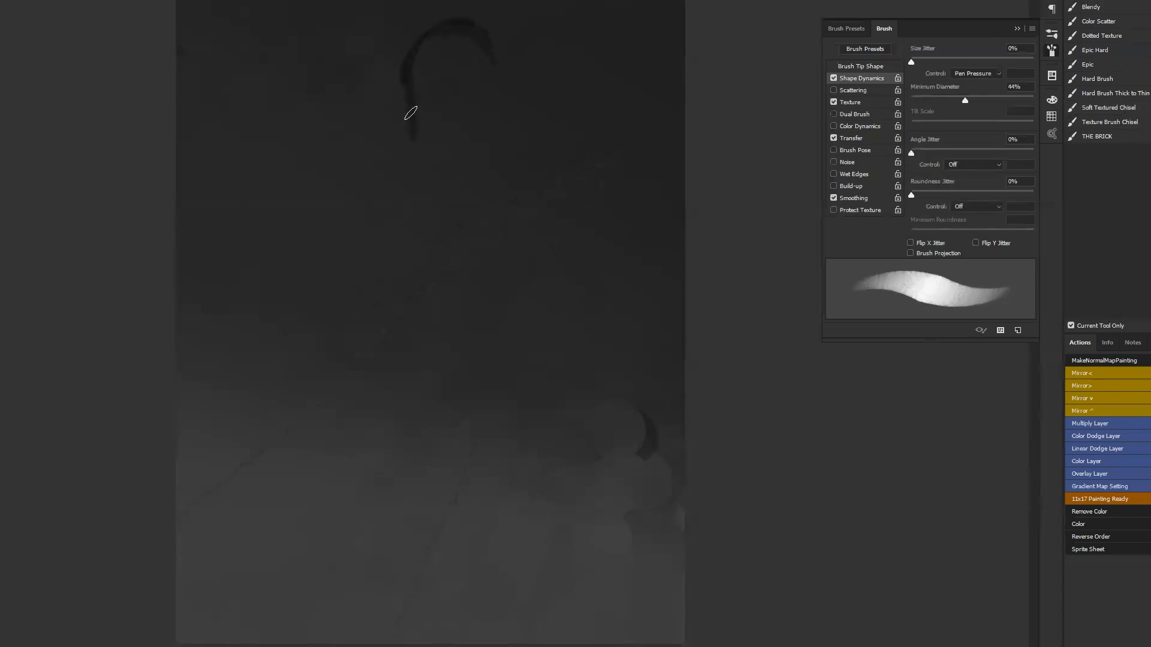
{"action": "mouse_move", "coordinate": [327, 143]}
{"action": "left_mouse_down"}
{"action": "mouse_move", "coordinate": [361, 135]}
{"action": "mouse_move", "coordinate": [381, 161]}
{"action": "left_mouse_up"}
{"action": "mouse_move", "coordinate": [328, 145]}
{"action": "left_mouse_down"}
{"action": "mouse_move", "coordinate": [376, 160]}
{"action": "mouse_move", "coordinate": [403, 125]}
{"action": "mouse_move", "coordinate": [438, 195]}
{"action": "left_mouse_up"}
{"action": "left_click_drag", "start_coordinate": [415, 129], "coordinate": [461, 190]}
{"action": "left_click_drag", "start_coordinate": [442, 142], "coordinate": [471, 153]}
{"action": "left_click_drag", "start_coordinate": [483, 46], "coordinate": [507, 87]}
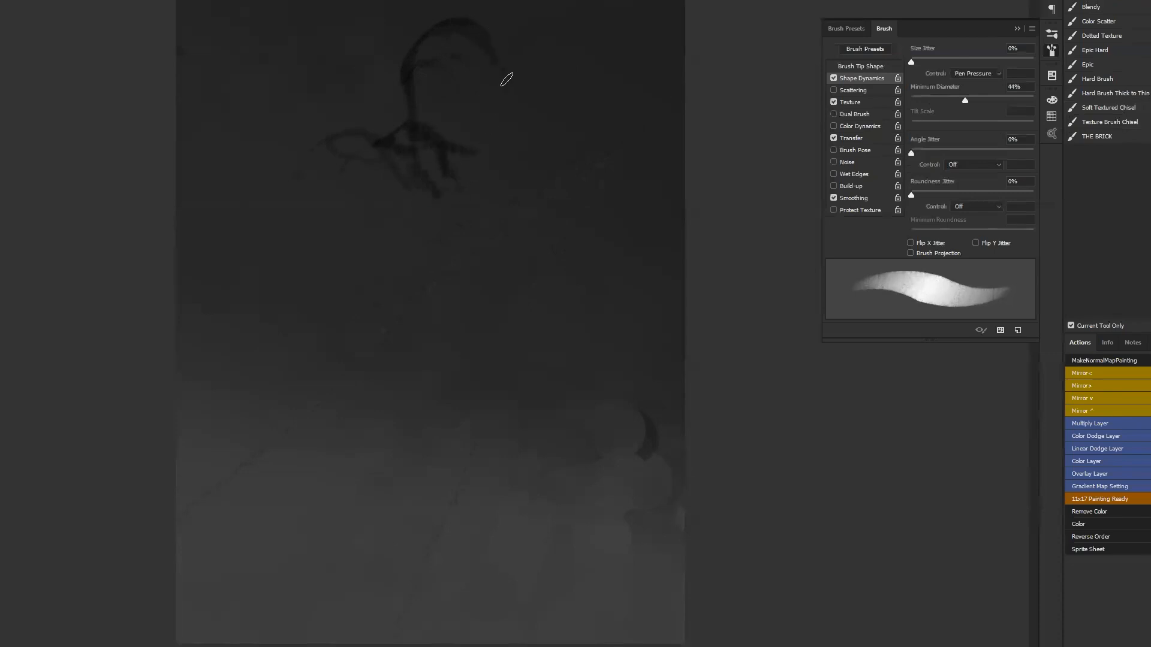
Step: Paint the dark hair, jawline and facial features, flipping the canvas horizontally and back to check the face
{"action": "mouse_move", "coordinate": [401, 77]}
{"action": "left_mouse_down"}
{"action": "mouse_move", "coordinate": [393, 122]}
{"action": "mouse_move", "coordinate": [404, 112]}
{"action": "mouse_move", "coordinate": [433, 119]}
{"action": "mouse_move", "coordinate": [468, 162]}
{"action": "left_mouse_up"}
{"action": "mouse_move", "coordinate": [507, 128]}
{"action": "left_mouse_down"}
{"action": "mouse_move", "coordinate": [480, 144]}
{"action": "mouse_move", "coordinate": [508, 120]}
{"action": "left_mouse_up"}
{"action": "mouse_move", "coordinate": [419, 98]}
{"action": "left_mouse_down"}
{"action": "mouse_move", "coordinate": [464, 43]}
{"action": "mouse_move", "coordinate": [479, 54]}
{"action": "mouse_move", "coordinate": [466, 34]}
{"action": "mouse_move", "coordinate": [495, 82]}
{"action": "mouse_move", "coordinate": [501, 128]}
{"action": "mouse_move", "coordinate": [500, 77]}
{"action": "mouse_move", "coordinate": [507, 119]}
{"action": "left_mouse_up"}
{"action": "mouse_move", "coordinate": [492, 72]}
{"action": "left_mouse_down"}
{"action": "mouse_move", "coordinate": [500, 136]}
{"action": "mouse_move", "coordinate": [492, 104]}
{"action": "mouse_move", "coordinate": [497, 124]}
{"action": "mouse_move", "coordinate": [477, 168]}
{"action": "left_mouse_up"}
{"action": "mouse_move", "coordinate": [492, 128]}
{"action": "left_mouse_down"}
{"action": "mouse_move", "coordinate": [452, 139]}
{"action": "mouse_move", "coordinate": [476, 140]}
{"action": "left_mouse_up"}
{"action": "left_click_drag", "start_coordinate": [422, 93], "coordinate": [441, 124]}
{"action": "key", "text": "["}
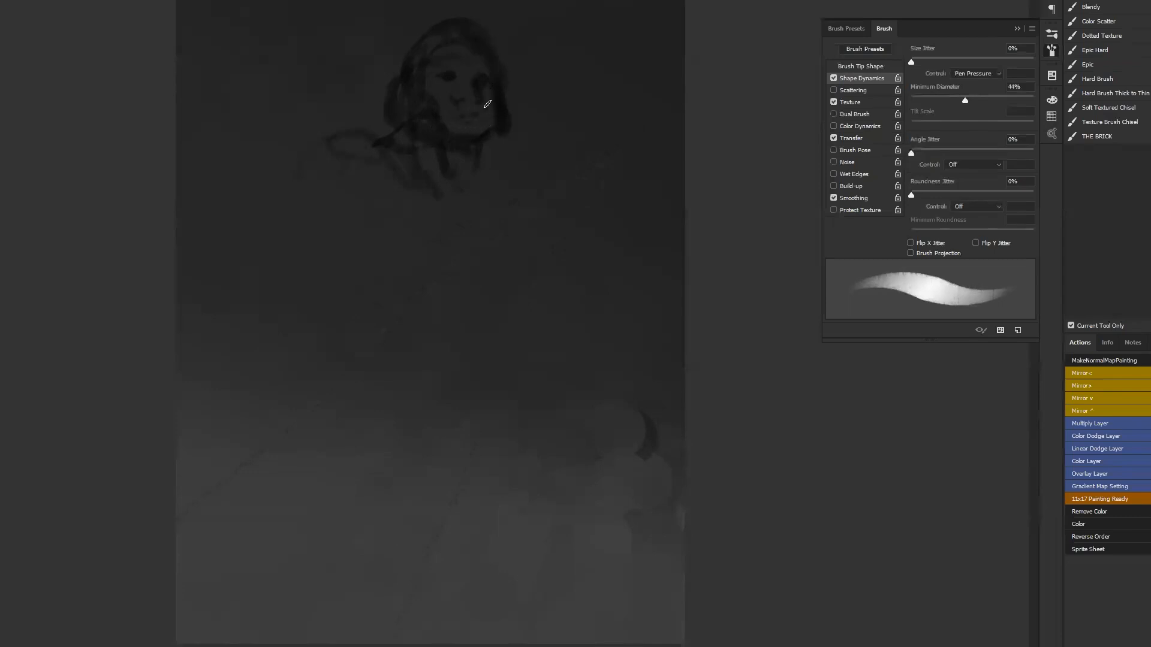
{"action": "key", "text": "ctrl+shift+h"}
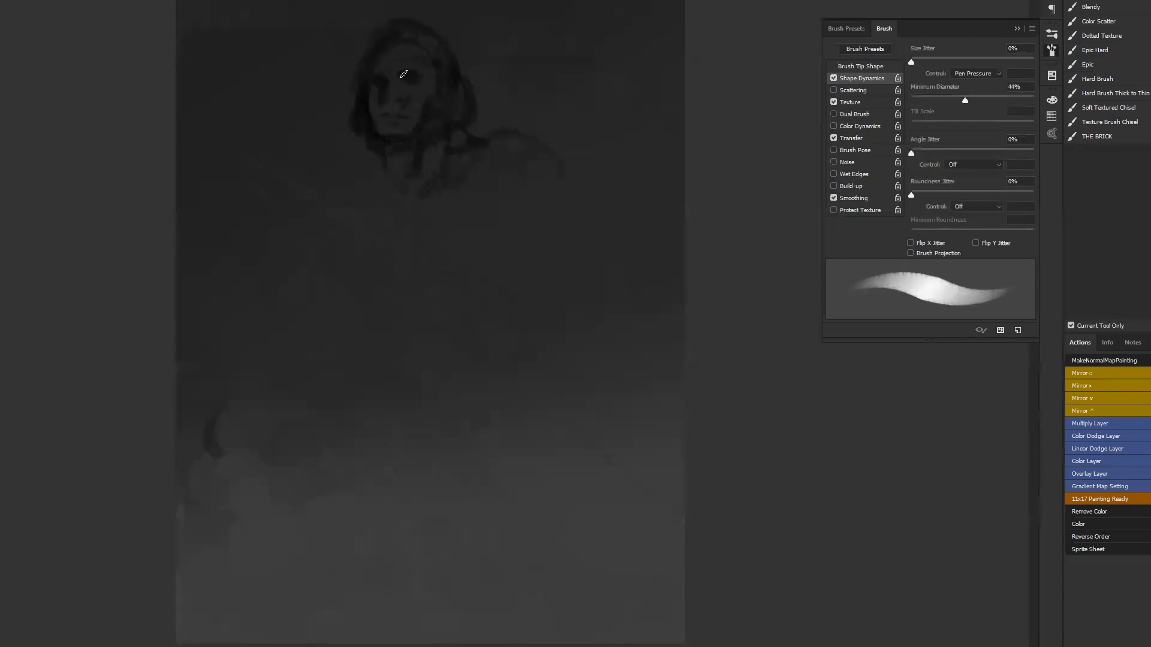
{"action": "key", "text": "ctrl+shift+h"}
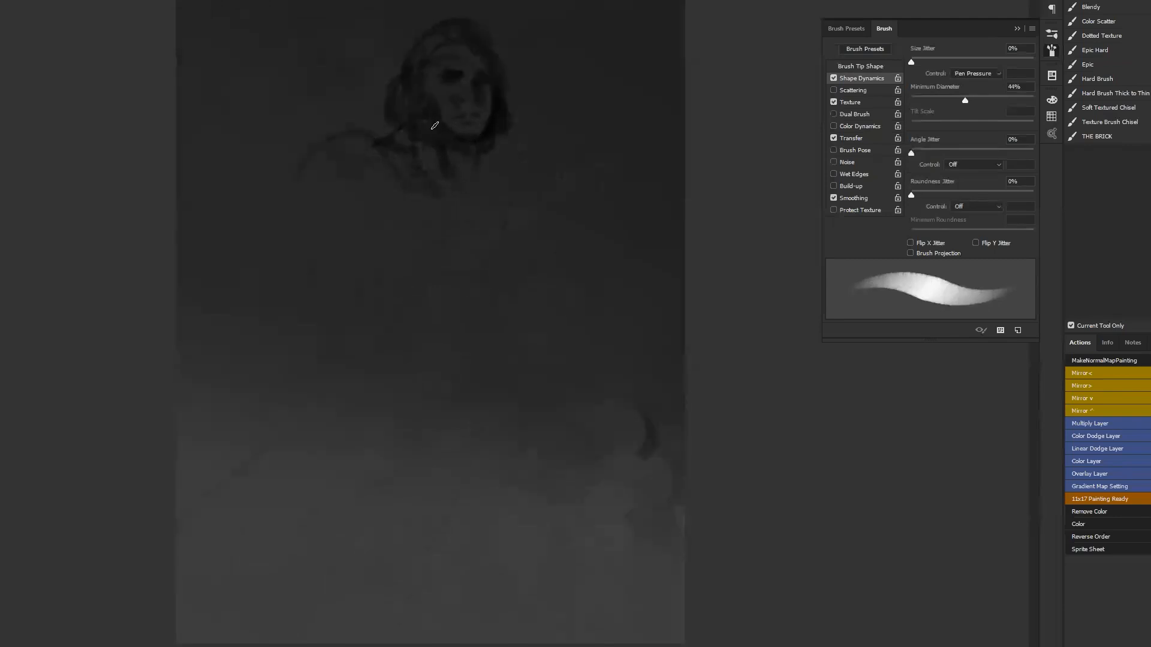
Step: Add a dark hair mass behind the head and block in the near shoulder and upper arm with a larger brush
{"action": "left_click_drag", "start_coordinate": [389, 52], "coordinate": [395, 101]}
{"action": "mouse_move", "coordinate": [408, 48]}
{"action": "left_mouse_down"}
{"action": "mouse_move", "coordinate": [398, 85]}
{"action": "mouse_move", "coordinate": [408, 79]}
{"action": "mouse_move", "coordinate": [415, 103]}
{"action": "mouse_move", "coordinate": [402, 61]}
{"action": "left_mouse_up"}
{"action": "key", "text": "]"}
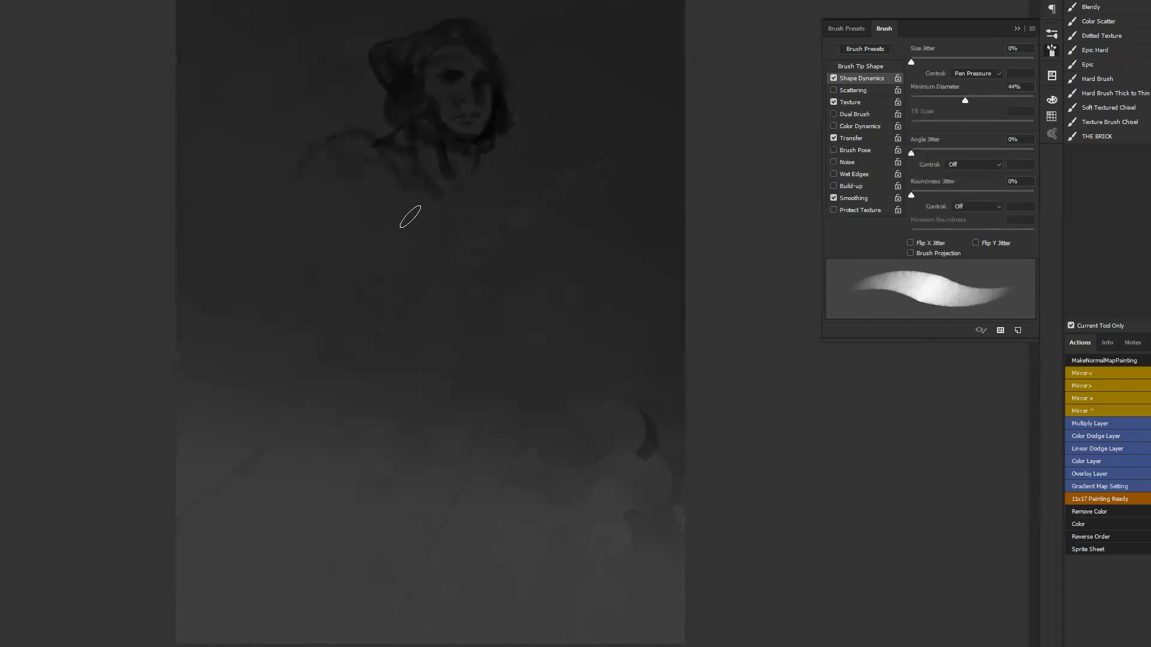
{"action": "mouse_move", "coordinate": [380, 143]}
{"action": "left_mouse_down"}
{"action": "mouse_move", "coordinate": [322, 149]}
{"action": "mouse_move", "coordinate": [294, 174]}
{"action": "left_mouse_up"}
{"action": "mouse_move", "coordinate": [372, 143]}
{"action": "left_mouse_down"}
{"action": "mouse_move", "coordinate": [381, 177]}
{"action": "mouse_move", "coordinate": [312, 161]}
{"action": "mouse_move", "coordinate": [309, 144]}
{"action": "mouse_move", "coordinate": [295, 224]}
{"action": "mouse_move", "coordinate": [303, 182]}
{"action": "mouse_move", "coordinate": [252, 257]}
{"action": "left_mouse_up"}
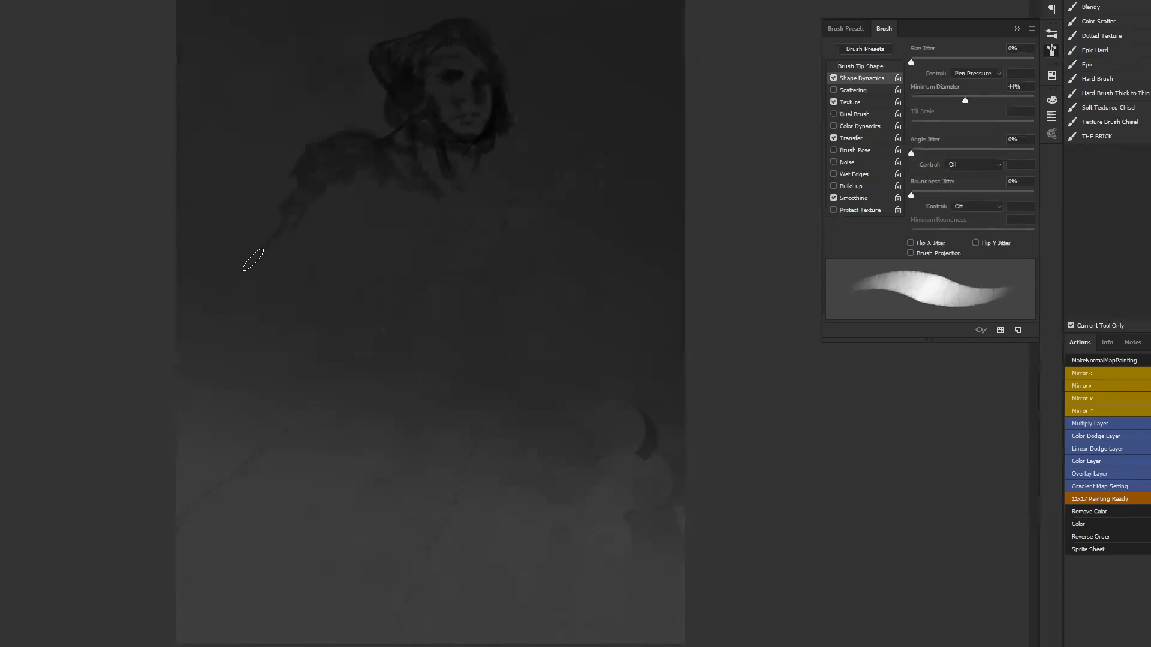
Step: Block in the torso's angular lines and the far shoulder, and darken the near shoulder's contour
{"action": "mouse_move", "coordinate": [342, 226]}
{"action": "left_mouse_down"}
{"action": "mouse_move", "coordinate": [385, 318]}
{"action": "mouse_move", "coordinate": [424, 352]}
{"action": "left_mouse_up"}
{"action": "left_click_drag", "start_coordinate": [379, 216], "coordinate": [411, 200]}
{"action": "mouse_move", "coordinate": [355, 244]}
{"action": "left_mouse_down"}
{"action": "mouse_move", "coordinate": [438, 218]}
{"action": "mouse_move", "coordinate": [426, 197]}
{"action": "left_mouse_up"}
{"action": "mouse_move", "coordinate": [458, 186]}
{"action": "left_mouse_down"}
{"action": "mouse_move", "coordinate": [481, 210]}
{"action": "mouse_move", "coordinate": [476, 182]}
{"action": "mouse_move", "coordinate": [496, 142]}
{"action": "mouse_move", "coordinate": [480, 171]}
{"action": "mouse_move", "coordinate": [511, 200]}
{"action": "mouse_move", "coordinate": [506, 182]}
{"action": "mouse_move", "coordinate": [524, 229]}
{"action": "left_mouse_up"}
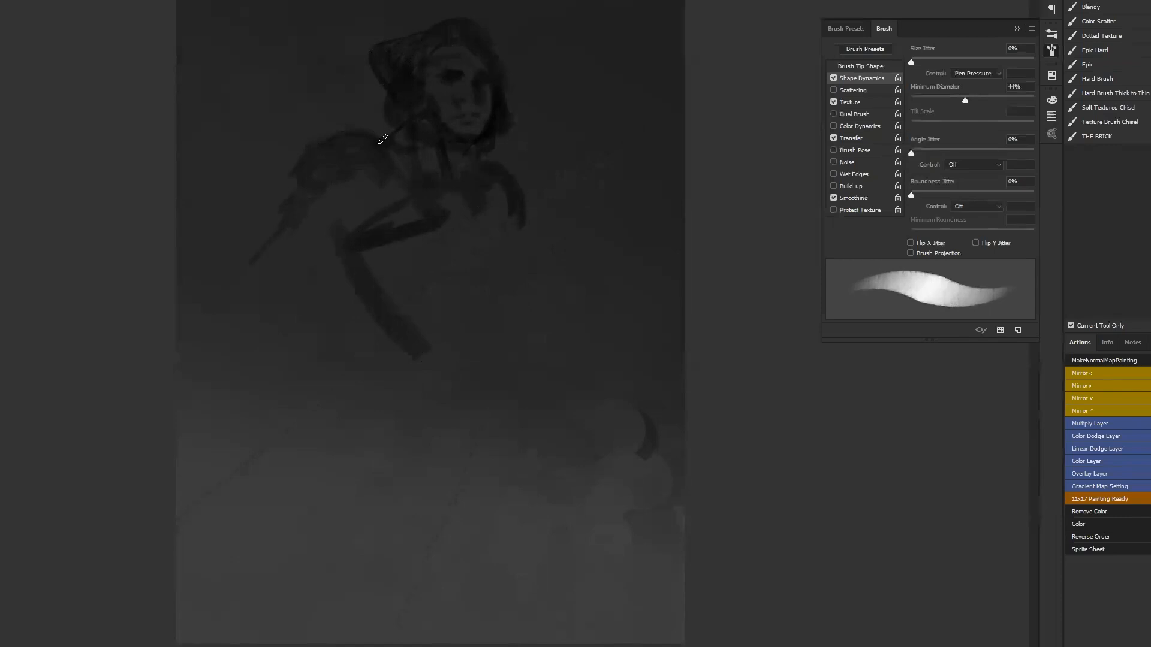
{"action": "mouse_move", "coordinate": [339, 130]}
{"action": "left_mouse_down"}
{"action": "mouse_move", "coordinate": [286, 182]}
{"action": "mouse_move", "coordinate": [283, 170]}
{"action": "mouse_move", "coordinate": [279, 201]}
{"action": "mouse_move", "coordinate": [308, 175]}
{"action": "mouse_move", "coordinate": [298, 184]}
{"action": "mouse_move", "coordinate": [328, 176]}
{"action": "mouse_move", "coordinate": [308, 181]}
{"action": "mouse_move", "coordinate": [366, 195]}
{"action": "mouse_move", "coordinate": [419, 179]}
{"action": "mouse_move", "coordinate": [368, 185]}
{"action": "mouse_move", "coordinate": [420, 166]}
{"action": "mouse_move", "coordinate": [431, 142]}
{"action": "mouse_move", "coordinate": [421, 138]}
{"action": "mouse_move", "coordinate": [417, 191]}
{"action": "left_mouse_up"}
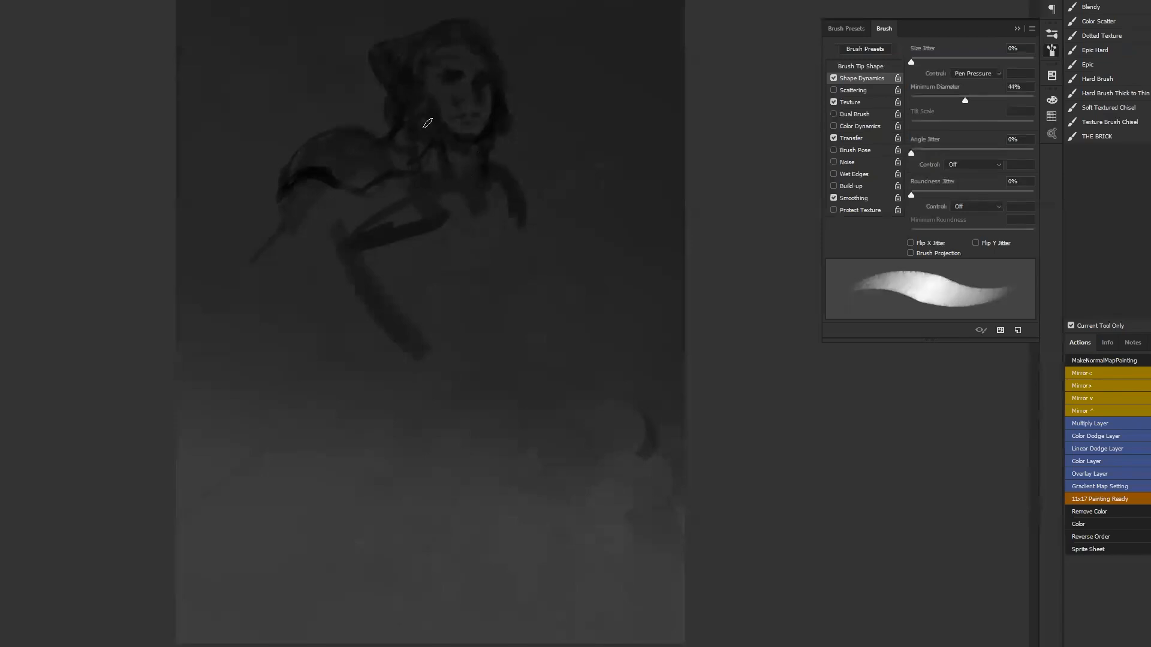
Step: Paint bright highlights down the lit edge of the face to the chin with a smaller brush, flipping the canvas while working
{"action": "key", "text": "ctrl+shift+h"}
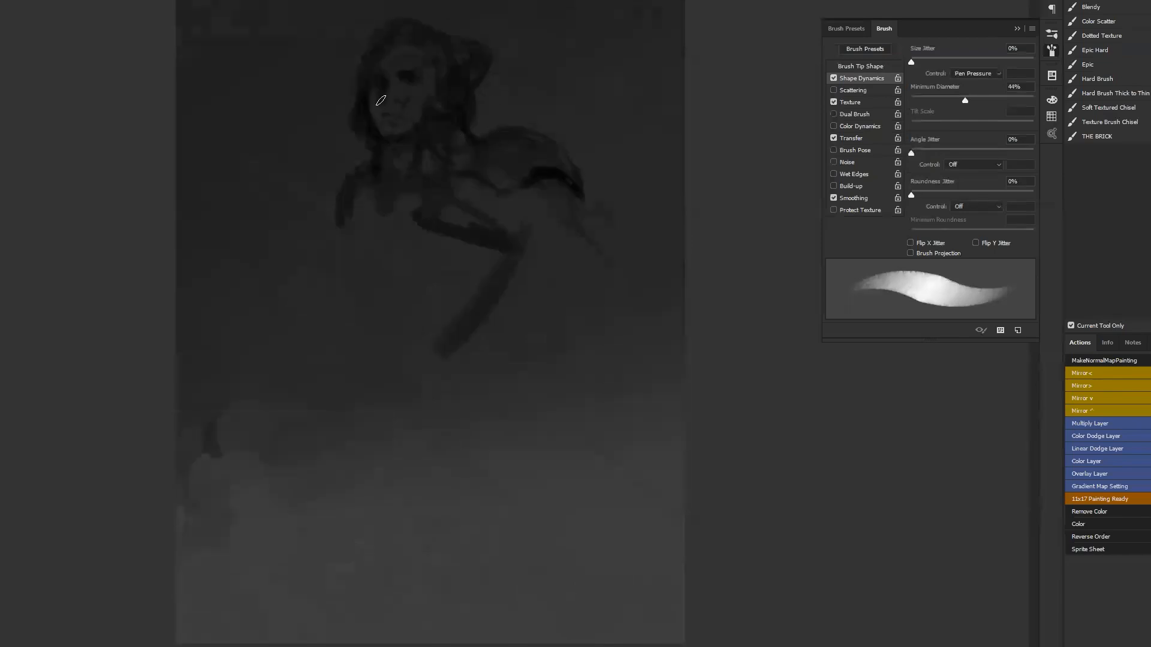
{"action": "key", "text": "bracketleft"}
{"action": "key", "text": "bracketleft"}
{"action": "key", "text": "bracketleft"}
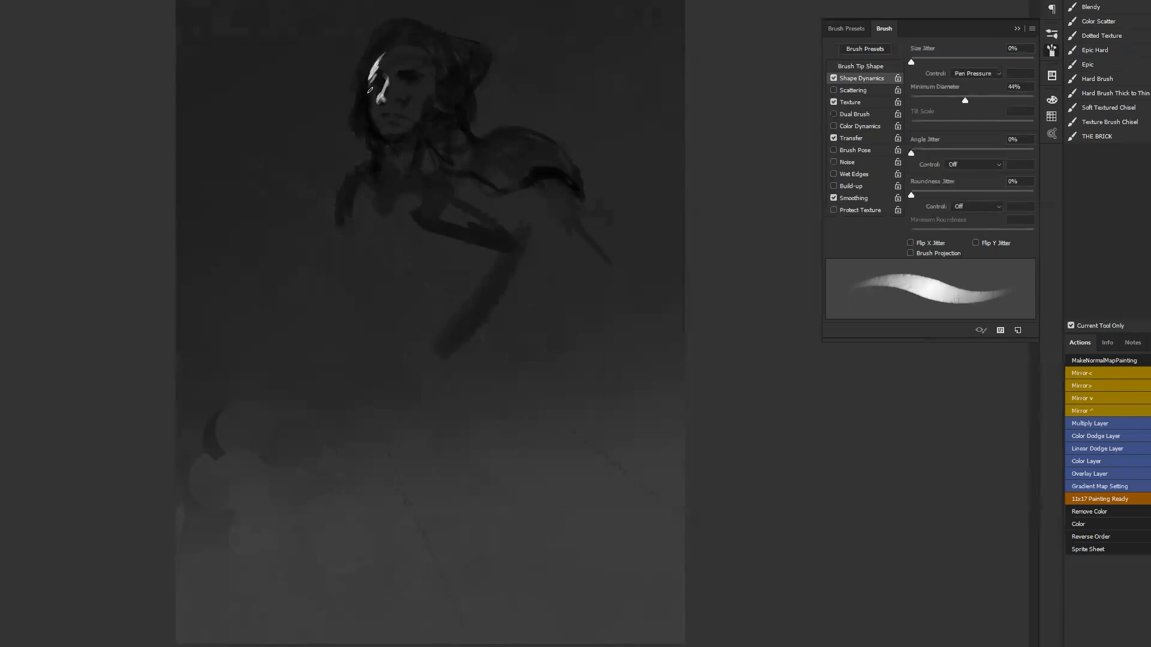
{"action": "left_click_drag", "start_coordinate": [373, 109], "coordinate": [384, 110]}
{"action": "key", "text": "ctrl+shift+h"}
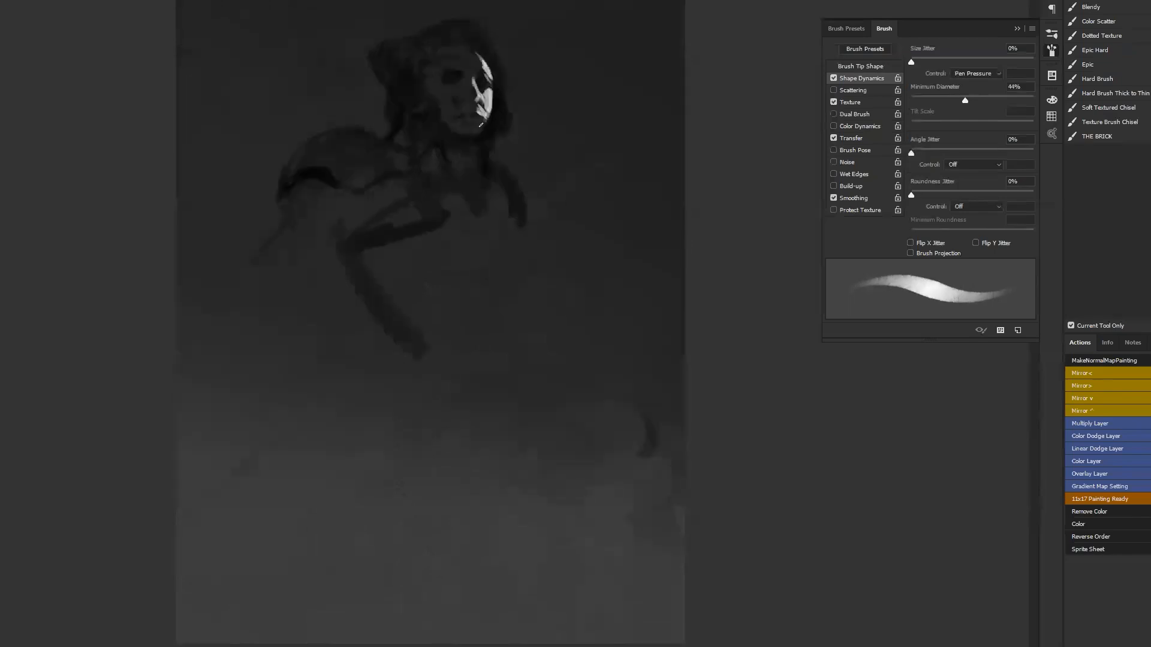
{"action": "left_click_drag", "start_coordinate": [483, 122], "coordinate": [481, 129]}
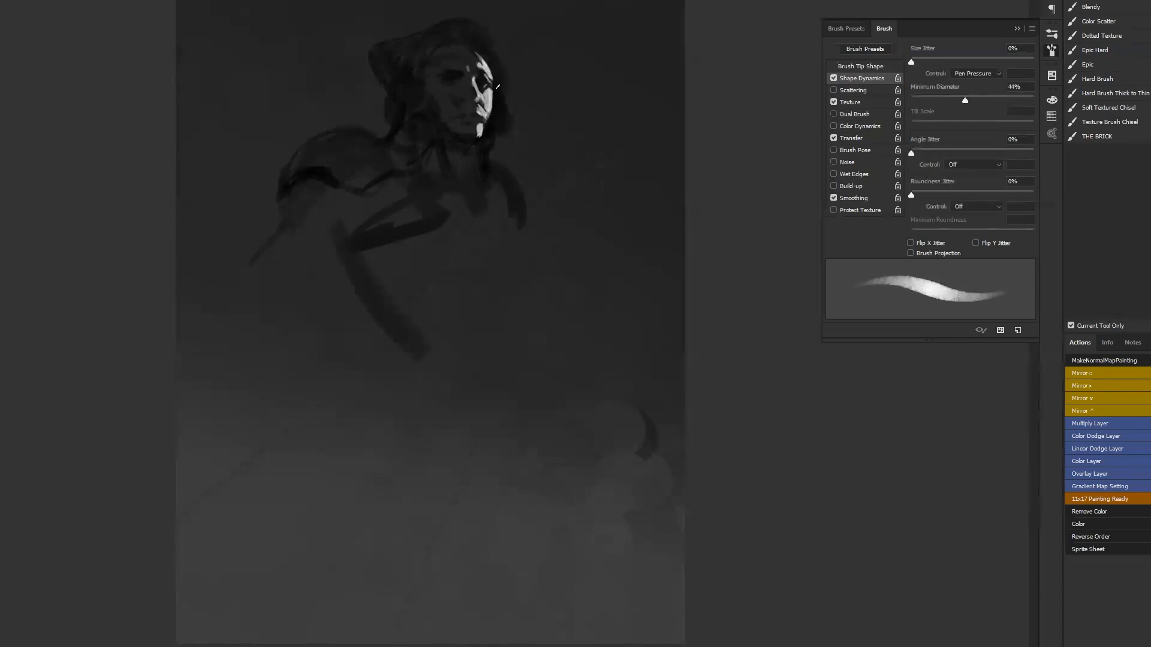
{"action": "left_click_drag", "start_coordinate": [480, 130], "coordinate": [477, 136]}
Step: Flip the canvas, enlarge the view of the face and refine the highlights around the lit eye, nose and upper lip
{"action": "key", "text": "ctrl+h"}
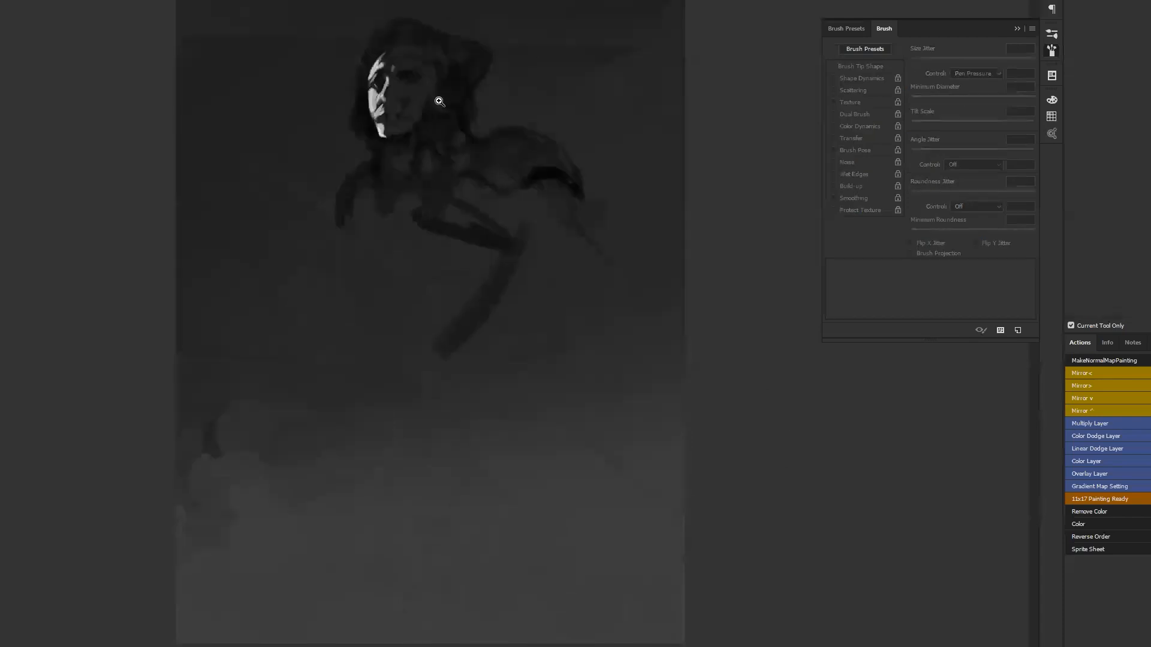
{"action": "left_click", "coordinate": [443, 107], "text": "ctrl"}
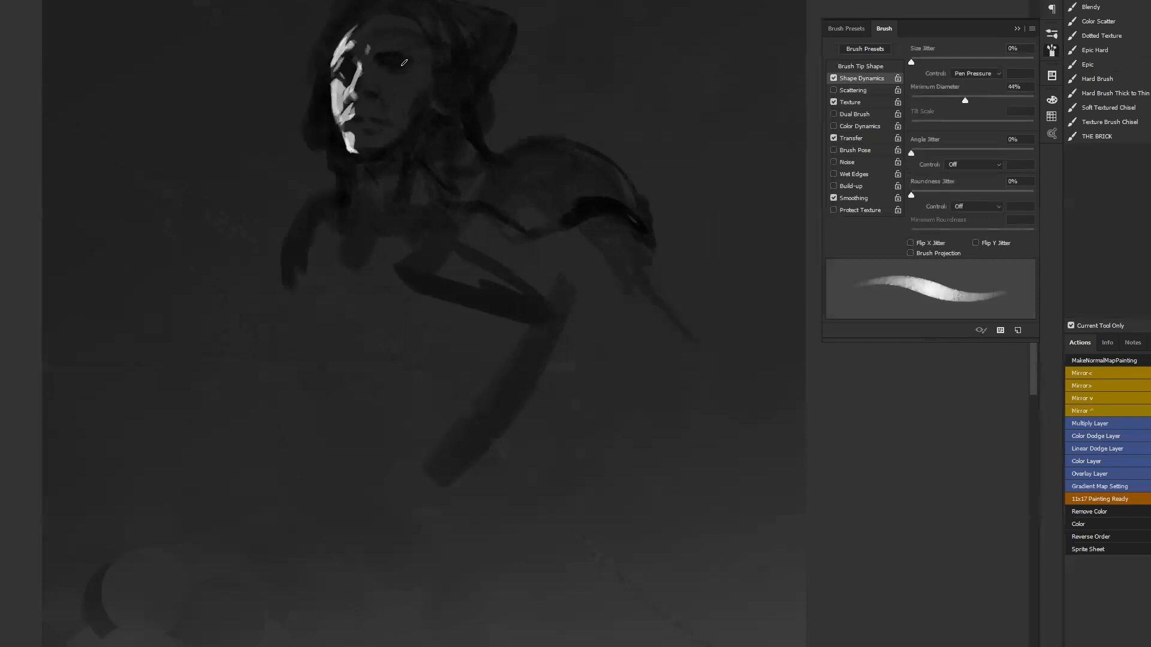
{"action": "key", "text": "alt"}
{"action": "left_click", "coordinate": [337, 52], "text": "alt"}
{"action": "mouse_move", "coordinate": [334, 65]}
{"action": "left_mouse_down"}
{"action": "mouse_move", "coordinate": [352, 59]}
{"action": "mouse_move", "coordinate": [342, 75]}
{"action": "left_mouse_up"}
{"action": "left_click_drag", "start_coordinate": [334, 73], "coordinate": [337, 64]}
{"action": "mouse_move", "coordinate": [343, 93]}
{"action": "left_mouse_down"}
{"action": "mouse_move", "coordinate": [352, 105]}
{"action": "mouse_move", "coordinate": [351, 88]}
{"action": "mouse_move", "coordinate": [350, 102]}
{"action": "left_mouse_up"}
{"action": "left_click_drag", "start_coordinate": [363, 116], "coordinate": [369, 110]}
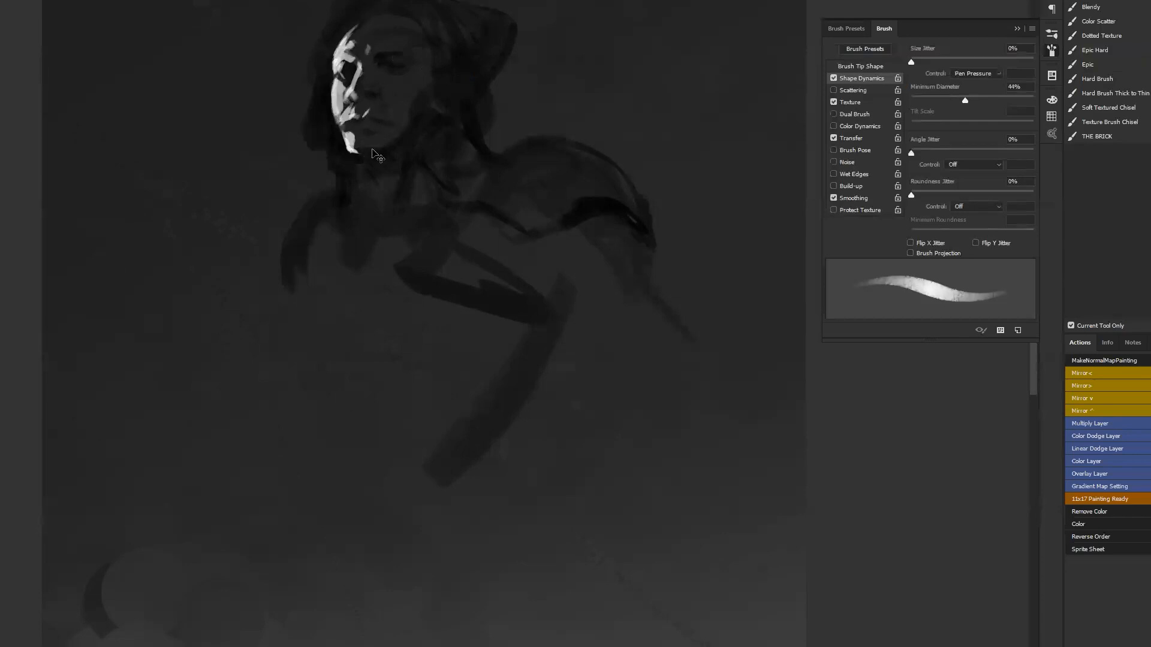
Step: Flip the canvas back and lighten the shaded forehead and cheek in soft grey with a larger brush
{"action": "key", "text": "ctrl+shift+h"}
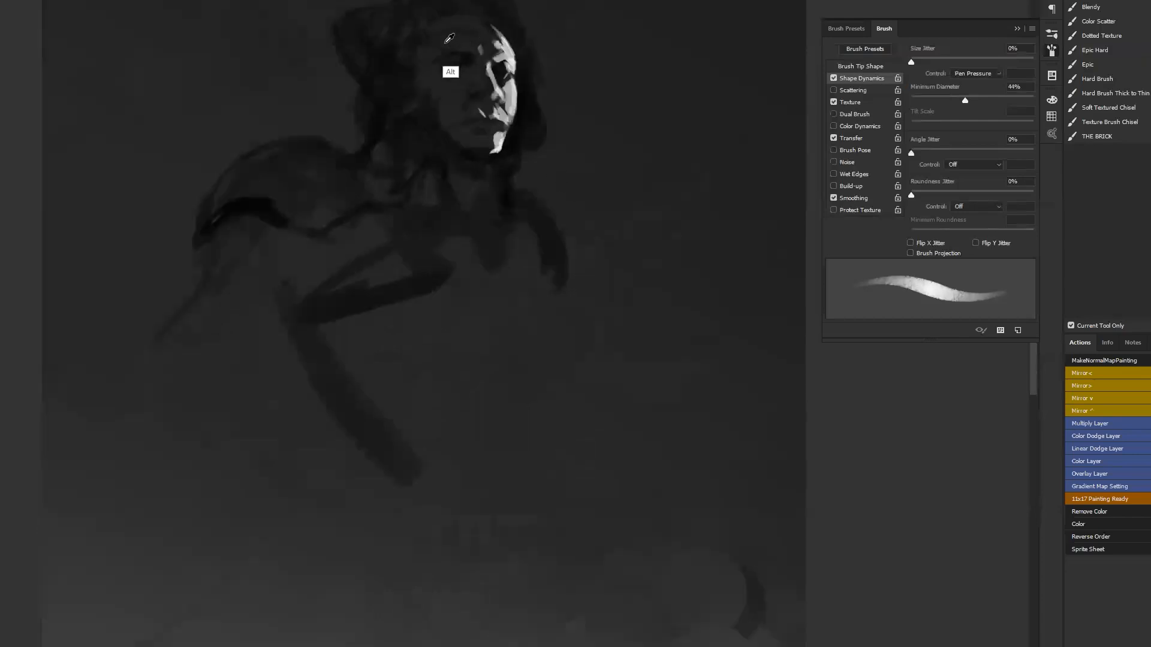
{"action": "key", "text": "bracketright"}
{"action": "mouse_move", "coordinate": [425, 44]}
{"action": "left_mouse_down"}
{"action": "mouse_move", "coordinate": [419, 71]}
{"action": "mouse_move", "coordinate": [435, 46]}
{"action": "mouse_move", "coordinate": [435, 56]}
{"action": "mouse_move", "coordinate": [419, 75]}
{"action": "mouse_move", "coordinate": [432, 90]}
{"action": "left_mouse_up"}
{"action": "key", "text": "bracketright"}
{"action": "key", "text": "bracketright"}
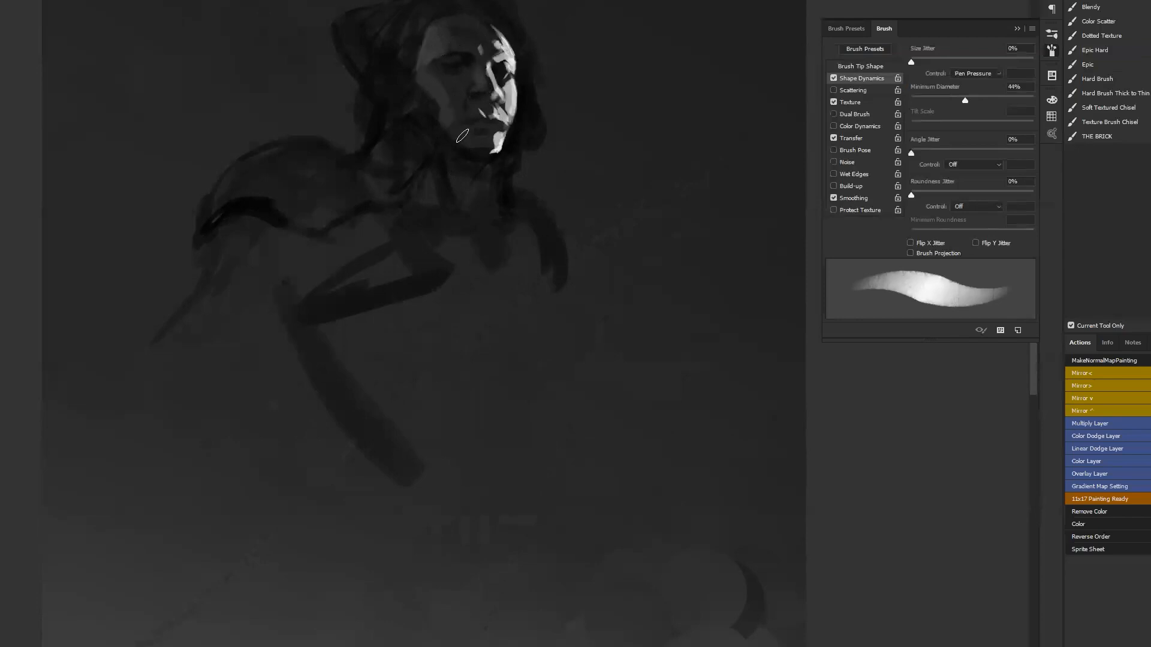
{"action": "key", "text": "z"}
{"action": "left_click", "coordinate": [479, 227], "text": "alt"}
{"action": "left_click", "coordinate": [483, 228], "text": "alt"}
{"action": "left_click", "coordinate": [483, 207]}
{"action": "left_click", "coordinate": [485, 197]}
{"action": "key", "text": "b"}
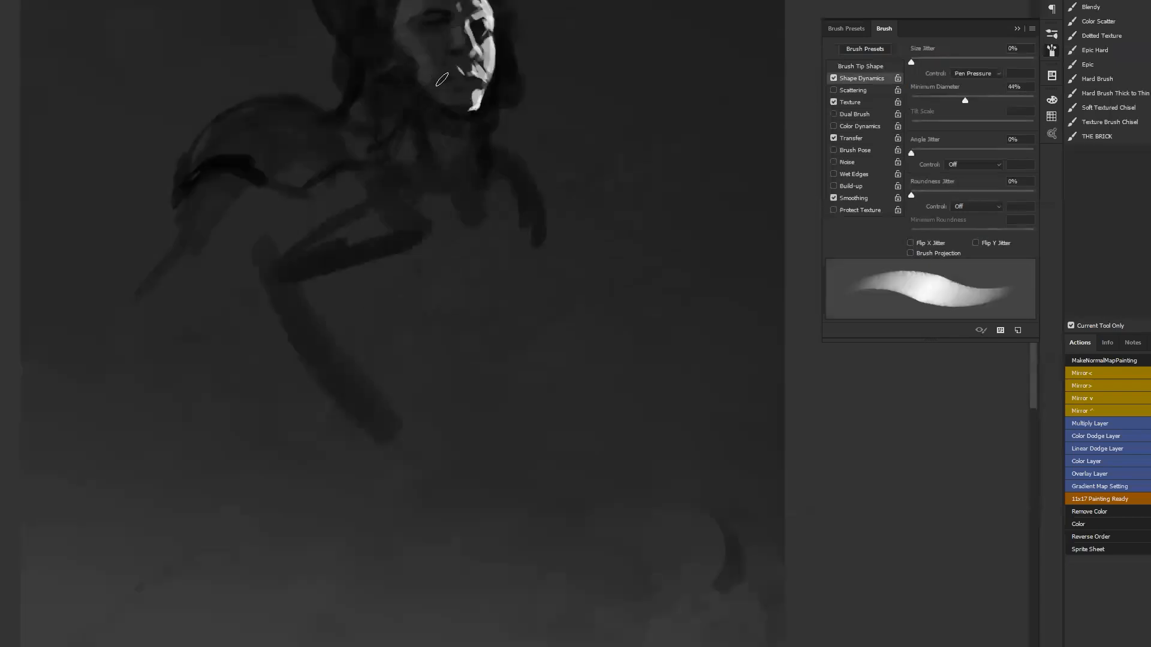
Step: Refine the lit cheek and the mouth area with fine strokes, reducing the brush size while working
{"action": "key", "text": "bracketleft"}
{"action": "key", "text": "bracketleft"}
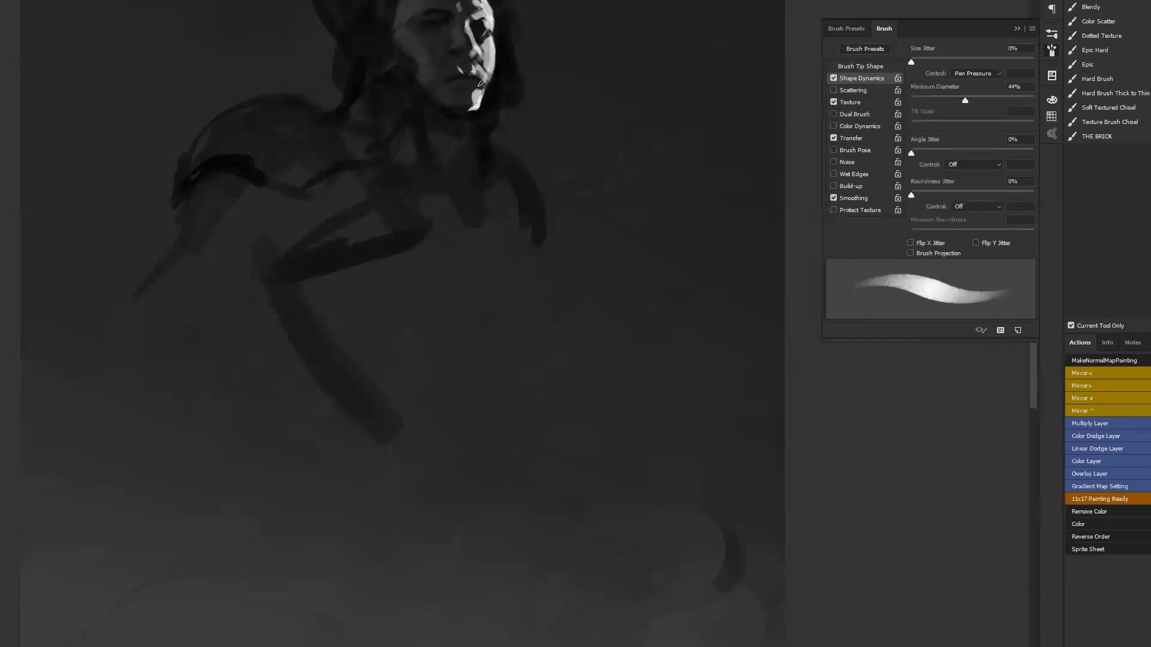
{"action": "key", "text": "bracketleft"}
{"action": "key", "text": "bracketleft"}
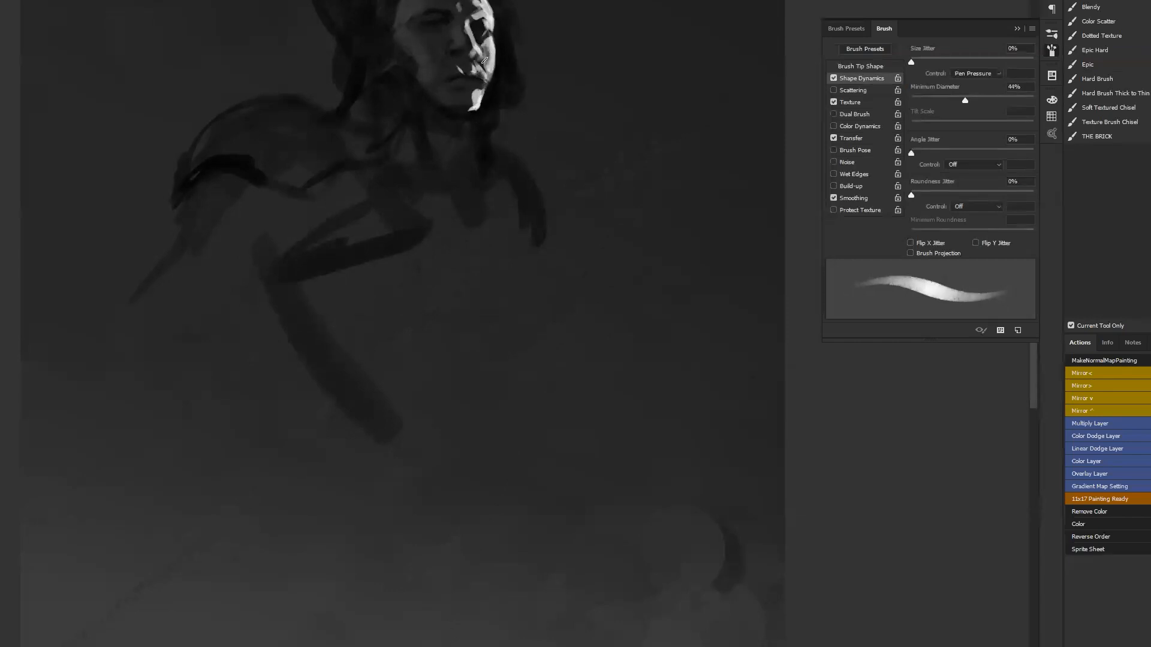
{"action": "left_click_drag", "start_coordinate": [487, 57], "coordinate": [491, 79]}
{"action": "key", "text": "["}
{"action": "key", "text": "["}
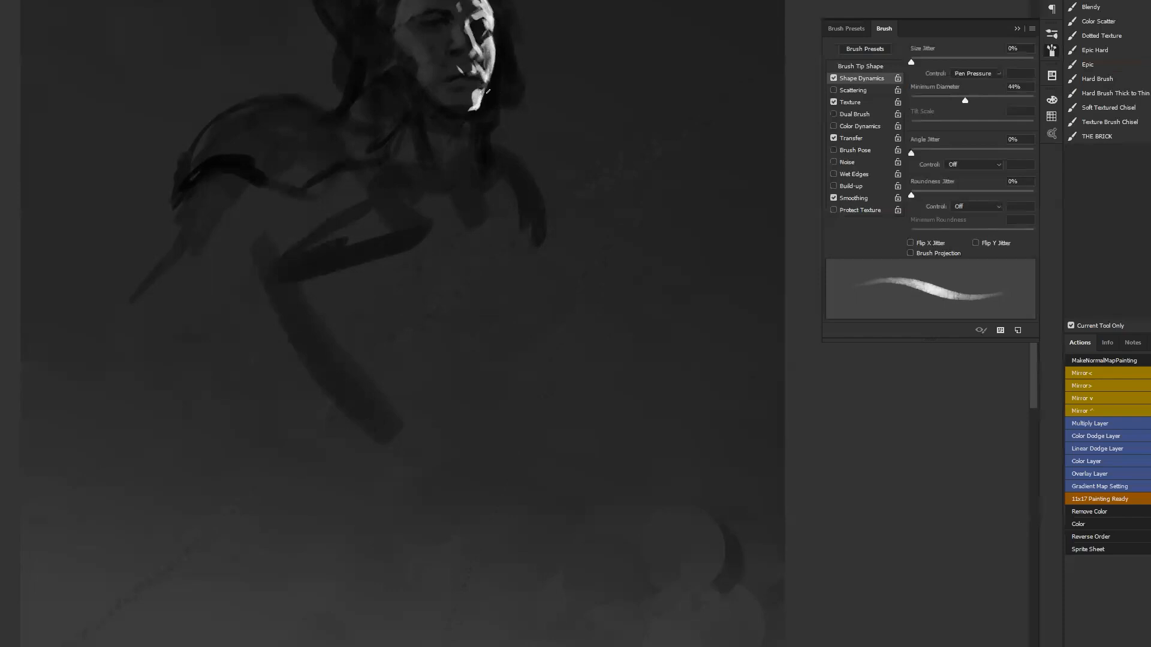
Step: Sample nearby face tones and repaint the corner of the mouth and the chin's lower edge
{"action": "left_click", "coordinate": [479, 93], "text": "alt"}
{"action": "left_click_drag", "start_coordinate": [472, 81], "coordinate": [483, 84]}
{"action": "left_click", "coordinate": [488, 107], "text": "alt"}
{"action": "left_click_drag", "start_coordinate": [480, 110], "coordinate": [457, 112]}
{"action": "left_click", "coordinate": [489, 96], "text": "alt"}
{"action": "left_click", "coordinate": [479, 116], "text": "alt"}
Step: Flip the canvas, bring the whole head into view and paint bright highlights over the crown's lit edge
{"action": "key", "text": "ctrl+shift+h"}
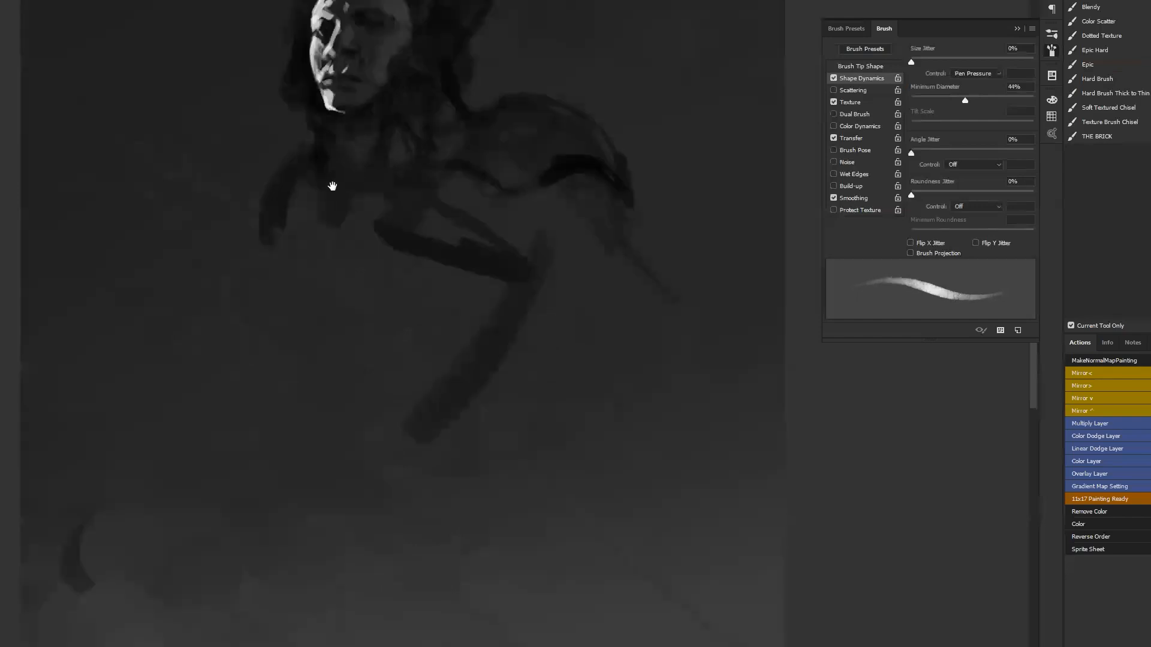
{"action": "left_click_drag", "start_coordinate": [321, 81], "coordinate": [441, 174]}
{"action": "mouse_move", "coordinate": [412, 99]}
{"action": "left_mouse_down"}
{"action": "mouse_move", "coordinate": [445, 56]}
{"action": "mouse_move", "coordinate": [411, 107]}
{"action": "mouse_move", "coordinate": [420, 82]}
{"action": "left_mouse_up"}
{"action": "key", "text": "]"}
{"action": "key", "text": "]"}
{"action": "mouse_move", "coordinate": [446, 38]}
{"action": "left_mouse_down"}
{"action": "mouse_move", "coordinate": [429, 72]}
{"action": "mouse_move", "coordinate": [441, 51]}
{"action": "mouse_move", "coordinate": [439, 63]}
{"action": "mouse_move", "coordinate": [456, 51]}
{"action": "left_mouse_up"}
{"action": "key", "text": "]"}
{"action": "key", "text": "]"}
{"action": "key", "text": "["}
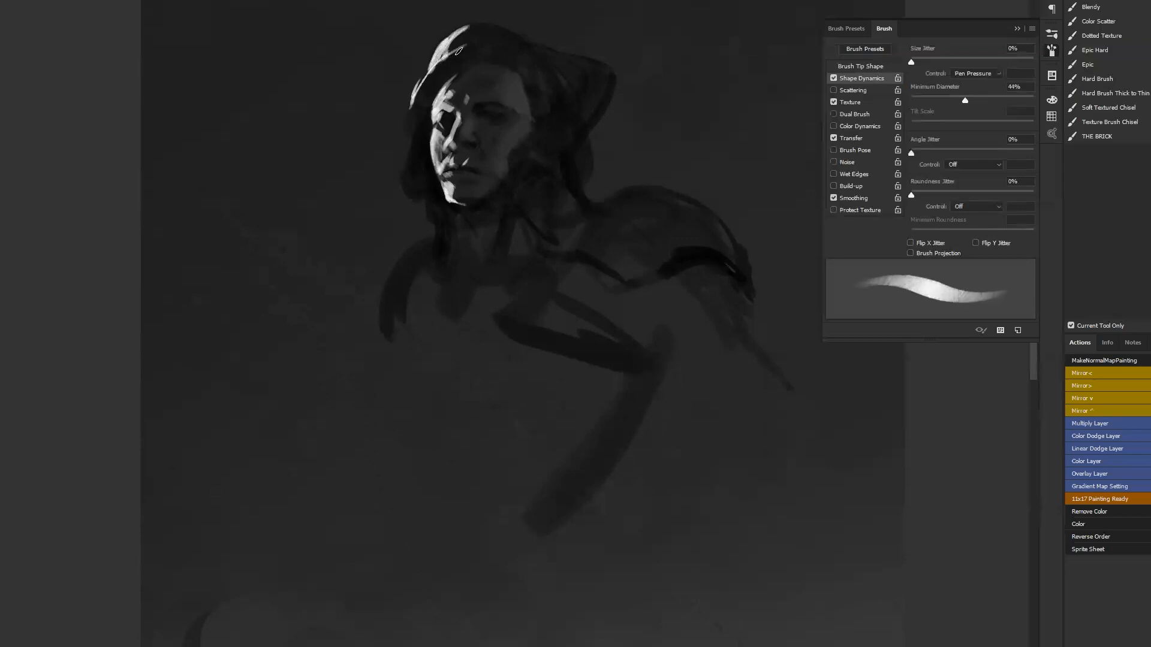
Step: Extend the bright rim light down the hair's lit edge from the forehead to the jaw
{"action": "left_click_drag", "start_coordinate": [413, 95], "coordinate": [423, 76]}
{"action": "left_click_drag", "start_coordinate": [435, 58], "coordinate": [401, 174]}
{"action": "left_click_drag", "start_coordinate": [416, 119], "coordinate": [408, 185]}
{"action": "key", "text": "]"}
{"action": "mouse_move", "coordinate": [411, 139]}
{"action": "left_mouse_down"}
{"action": "mouse_move", "coordinate": [409, 188]}
{"action": "mouse_move", "coordinate": [409, 173]}
{"action": "mouse_move", "coordinate": [398, 181]}
{"action": "left_mouse_up"}
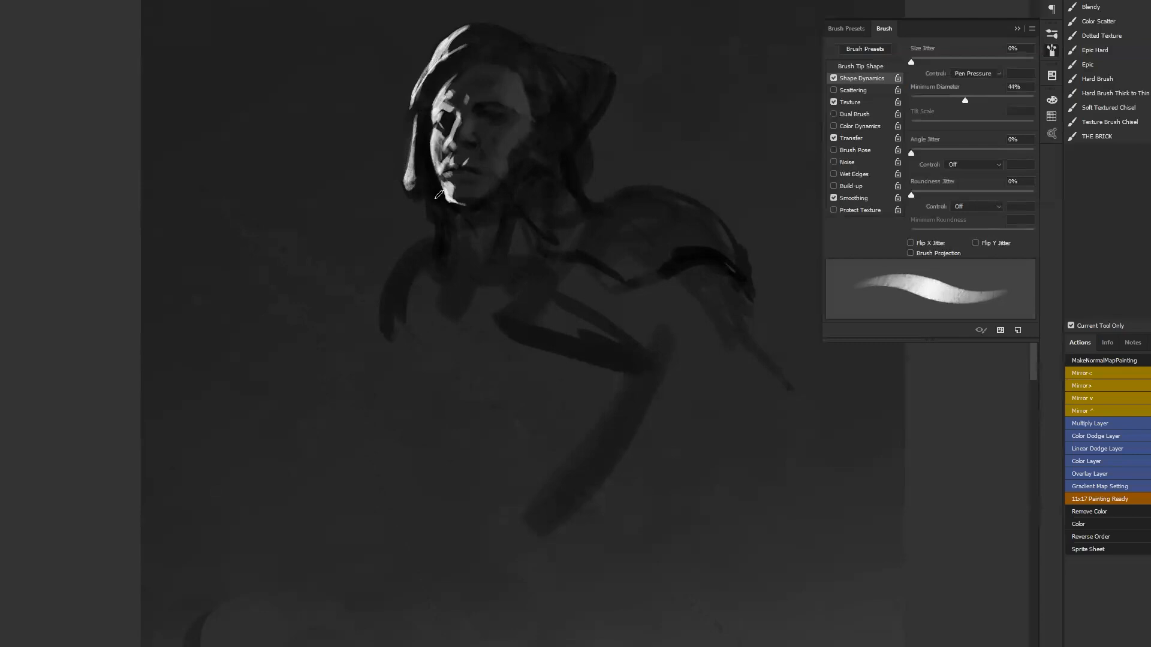
Step: Paint the rim light down the neck and fill the lit shoulder with bright strokes
{"action": "mouse_move", "coordinate": [423, 193]}
{"action": "left_mouse_down"}
{"action": "mouse_move", "coordinate": [440, 221]}
{"action": "mouse_move", "coordinate": [397, 274]}
{"action": "left_mouse_up"}
{"action": "mouse_move", "coordinate": [429, 236]}
{"action": "left_mouse_down"}
{"action": "mouse_move", "coordinate": [393, 273]}
{"action": "mouse_move", "coordinate": [392, 288]}
{"action": "mouse_move", "coordinate": [425, 241]}
{"action": "mouse_move", "coordinate": [385, 306]}
{"action": "left_mouse_up"}
{"action": "left_click_drag", "start_coordinate": [407, 267], "coordinate": [390, 321]}
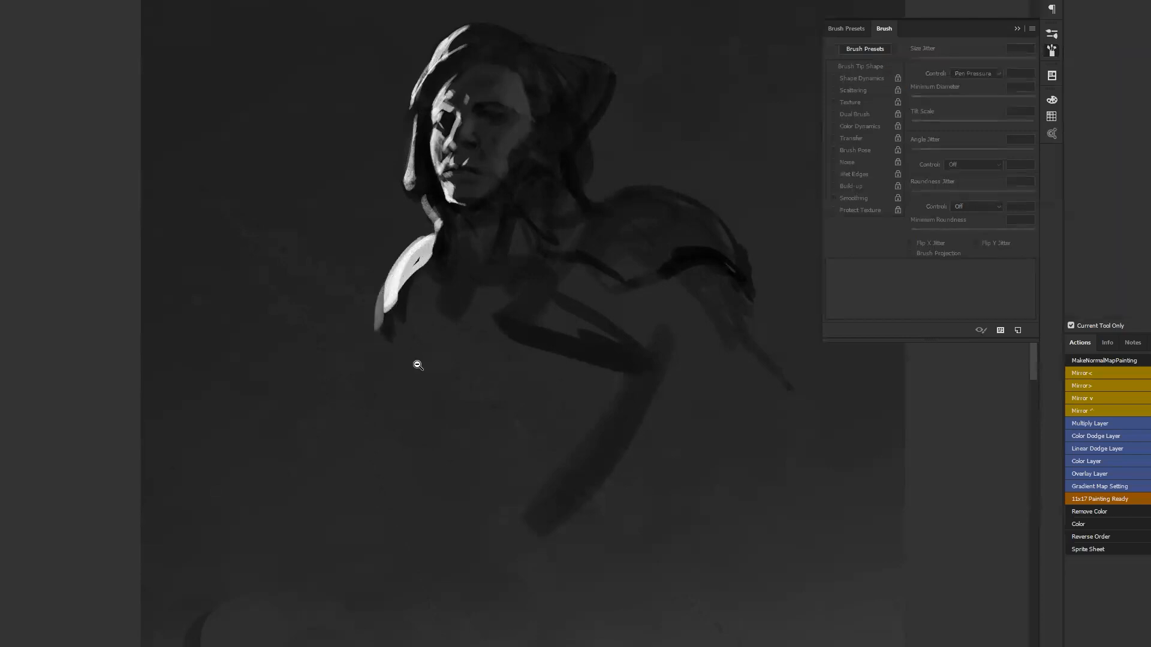
Step: Show the whole canvas, flip it, and sketch the torso's lines and dark shapes streaming behind the head, with thin strands above
{"action": "key", "text": "z"}
{"action": "left_click", "coordinate": [487, 372], "text": "alt"}
{"action": "key", "text": "F2"}
{"action": "key", "text": "b"}
{"action": "mouse_move", "coordinate": [385, 228]}
{"action": "left_mouse_down"}
{"action": "mouse_move", "coordinate": [377, 287]}
{"action": "mouse_move", "coordinate": [395, 311]}
{"action": "mouse_move", "coordinate": [427, 275]}
{"action": "mouse_move", "coordinate": [482, 262]}
{"action": "mouse_move", "coordinate": [490, 275]}
{"action": "mouse_move", "coordinate": [383, 303]}
{"action": "mouse_move", "coordinate": [407, 300]}
{"action": "left_mouse_up"}
{"action": "mouse_move", "coordinate": [388, 130]}
{"action": "left_mouse_down"}
{"action": "mouse_move", "coordinate": [392, 151]}
{"action": "mouse_move", "coordinate": [227, 182]}
{"action": "mouse_move", "coordinate": [370, 144]}
{"action": "mouse_move", "coordinate": [242, 189]}
{"action": "mouse_move", "coordinate": [371, 147]}
{"action": "mouse_move", "coordinate": [240, 193]}
{"action": "mouse_move", "coordinate": [359, 124]}
{"action": "mouse_move", "coordinate": [377, 129]}
{"action": "mouse_move", "coordinate": [354, 118]}
{"action": "left_mouse_up"}
{"action": "key", "text": "["}
{"action": "key", "text": "["}
{"action": "key", "text": "["}
{"action": "key", "text": "["}
{"action": "mouse_move", "coordinate": [243, 88]}
{"action": "left_mouse_down"}
{"action": "mouse_move", "coordinate": [404, 119]}
{"action": "mouse_move", "coordinate": [260, 108]}
{"action": "mouse_move", "coordinate": [277, 104]}
{"action": "mouse_move", "coordinate": [258, 96]}
{"action": "mouse_move", "coordinate": [293, 110]}
{"action": "mouse_move", "coordinate": [278, 94]}
{"action": "mouse_move", "coordinate": [387, 119]}
{"action": "mouse_move", "coordinate": [332, 54]}
{"action": "left_mouse_up"}
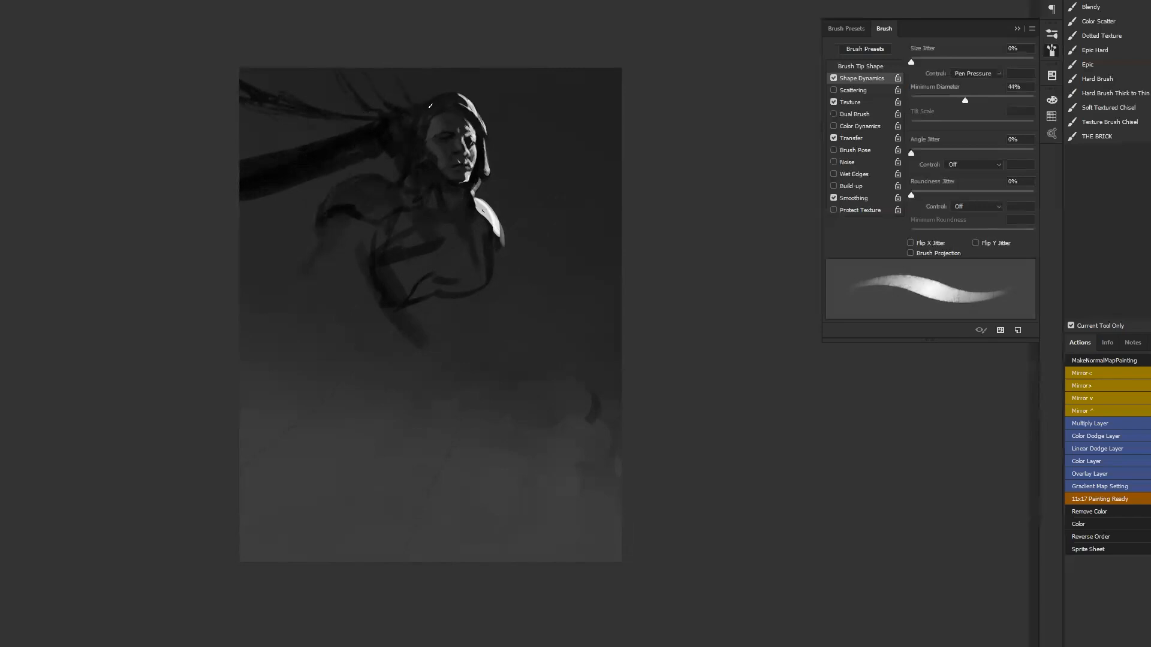
Step: Build up the dark streaming shapes behind the head with a larger brush
{"action": "key", "text": "bracketright"}
{"action": "key", "text": "bracketright"}
{"action": "key", "text": "bracketright"}
{"action": "key", "text": "bracketright"}
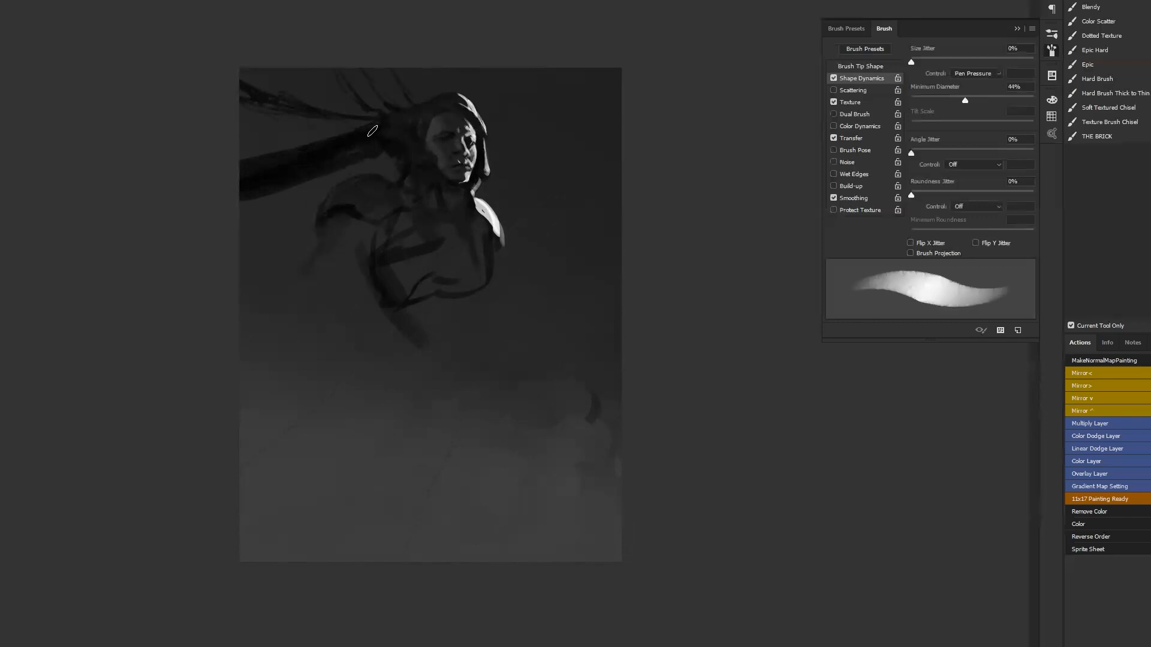
{"action": "key", "text": "bracketleft"}
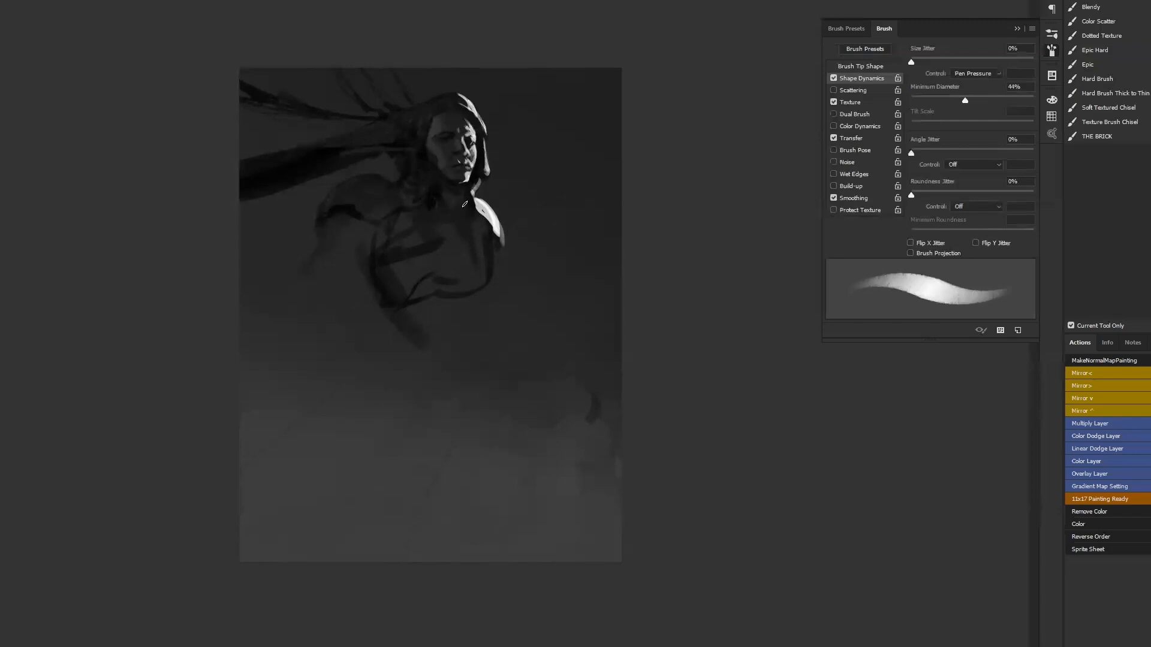
Step: Fill the chest and upper torso with dark tone using a larger brush
{"action": "key", "text": "bracketright"}
{"action": "key", "text": "bracketright"}
{"action": "key", "text": "bracketright"}
{"action": "mouse_move", "coordinate": [422, 295]}
{"action": "left_mouse_down"}
{"action": "mouse_move", "coordinate": [426, 273]}
{"action": "mouse_move", "coordinate": [463, 273]}
{"action": "mouse_move", "coordinate": [426, 256]}
{"action": "mouse_move", "coordinate": [444, 243]}
{"action": "mouse_move", "coordinate": [469, 301]}
{"action": "mouse_move", "coordinate": [475, 249]}
{"action": "left_mouse_up"}
Step: Paint bright highlights down the torso's lit side from the chest to the waist with a small brush
{"action": "key", "text": "bracketleft"}
{"action": "key", "text": "bracketleft"}
{"action": "key", "text": "bracketleft"}
{"action": "key", "text": "bracketleft"}
{"action": "key", "text": "bracketleft"}
{"action": "key", "text": "bracketleft"}
{"action": "key", "text": "bracketleft"}
{"action": "mouse_move", "coordinate": [474, 214]}
{"action": "left_mouse_down"}
{"action": "mouse_move", "coordinate": [499, 273]}
{"action": "mouse_move", "coordinate": [480, 274]}
{"action": "mouse_move", "coordinate": [490, 265]}
{"action": "mouse_move", "coordinate": [483, 288]}
{"action": "mouse_move", "coordinate": [494, 276]}
{"action": "mouse_move", "coordinate": [503, 333]}
{"action": "left_mouse_up"}
Step: Block in the abdomen and waist in dark tone with a slightly larger brush
{"action": "key", "text": "bracketright"}
{"action": "key", "text": "bracketright"}
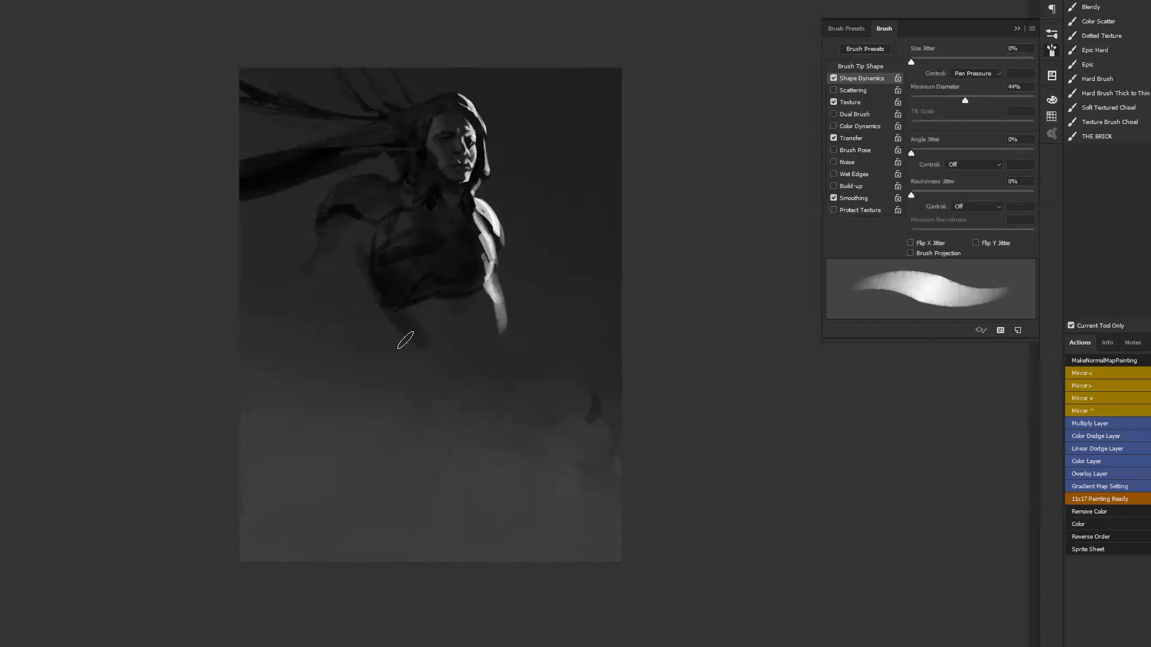
{"action": "mouse_move", "coordinate": [422, 332]}
{"action": "left_mouse_down"}
{"action": "mouse_move", "coordinate": [412, 335]}
{"action": "mouse_move", "coordinate": [423, 327]}
{"action": "mouse_move", "coordinate": [427, 348]}
{"action": "mouse_move", "coordinate": [483, 321]}
{"action": "mouse_move", "coordinate": [425, 373]}
{"action": "mouse_move", "coordinate": [419, 366]}
{"action": "mouse_move", "coordinate": [475, 385]}
{"action": "mouse_move", "coordinate": [440, 358]}
{"action": "mouse_move", "coordinate": [464, 369]}
{"action": "mouse_move", "coordinate": [488, 336]}
{"action": "mouse_move", "coordinate": [497, 378]}
{"action": "mouse_move", "coordinate": [436, 381]}
{"action": "mouse_move", "coordinate": [482, 394]}
{"action": "mouse_move", "coordinate": [495, 384]}
{"action": "mouse_move", "coordinate": [464, 415]}
{"action": "left_mouse_up"}
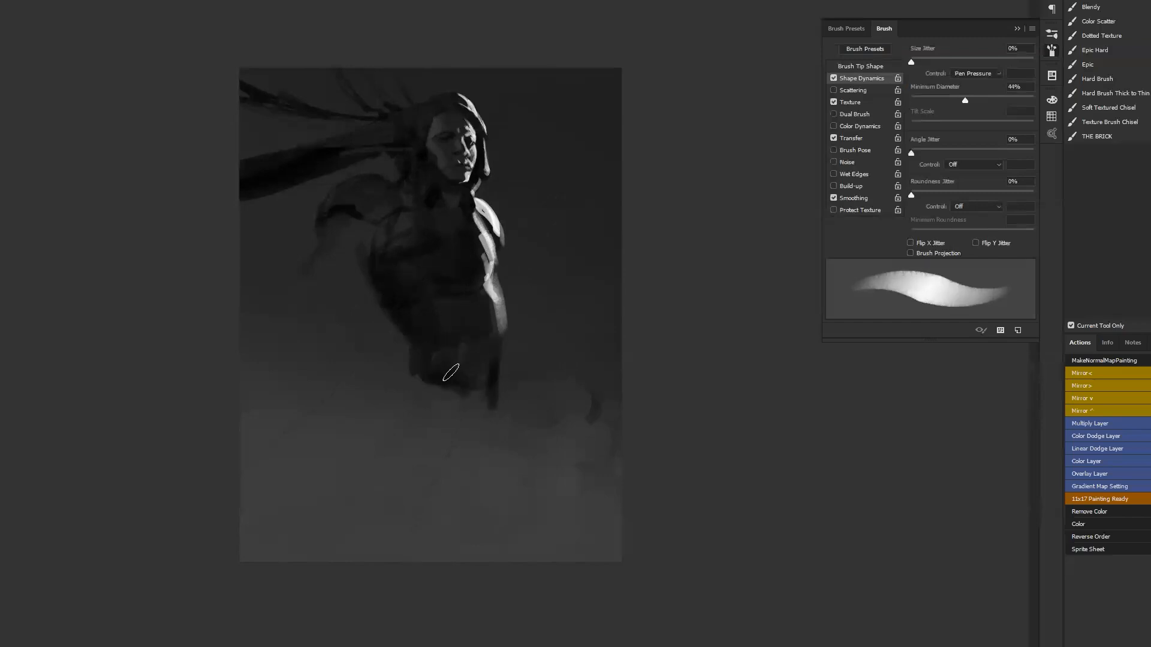
Step: Sketch both outstretched arms in dark tone and fill in the shaded arm down to the hand
{"action": "mouse_move", "coordinate": [339, 219]}
{"action": "left_mouse_down"}
{"action": "mouse_move", "coordinate": [281, 265]}
{"action": "mouse_move", "coordinate": [267, 259]}
{"action": "mouse_move", "coordinate": [235, 293]}
{"action": "mouse_move", "coordinate": [268, 262]}
{"action": "mouse_move", "coordinate": [242, 344]}
{"action": "mouse_move", "coordinate": [299, 255]}
{"action": "mouse_move", "coordinate": [317, 269]}
{"action": "mouse_move", "coordinate": [382, 221]}
{"action": "mouse_move", "coordinate": [253, 388]}
{"action": "mouse_move", "coordinate": [247, 353]}
{"action": "mouse_move", "coordinate": [274, 313]}
{"action": "mouse_move", "coordinate": [238, 334]}
{"action": "mouse_move", "coordinate": [249, 384]}
{"action": "mouse_move", "coordinate": [279, 322]}
{"action": "mouse_move", "coordinate": [263, 386]}
{"action": "left_mouse_up"}
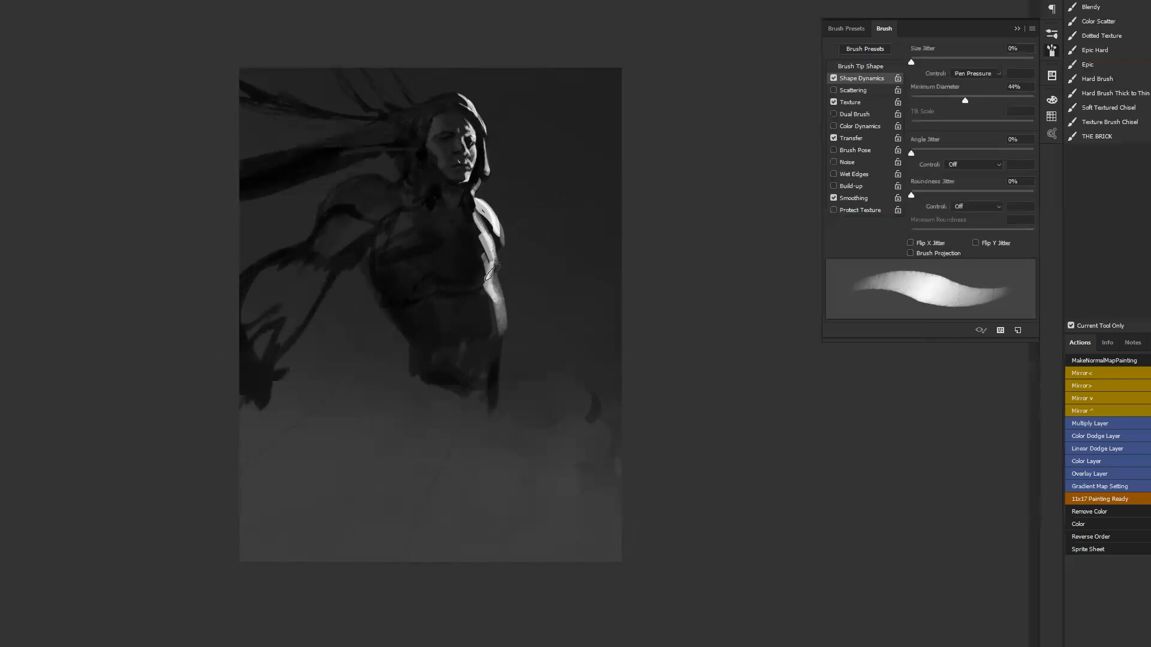
{"action": "left_click_drag", "start_coordinate": [507, 260], "coordinate": [579, 352]}
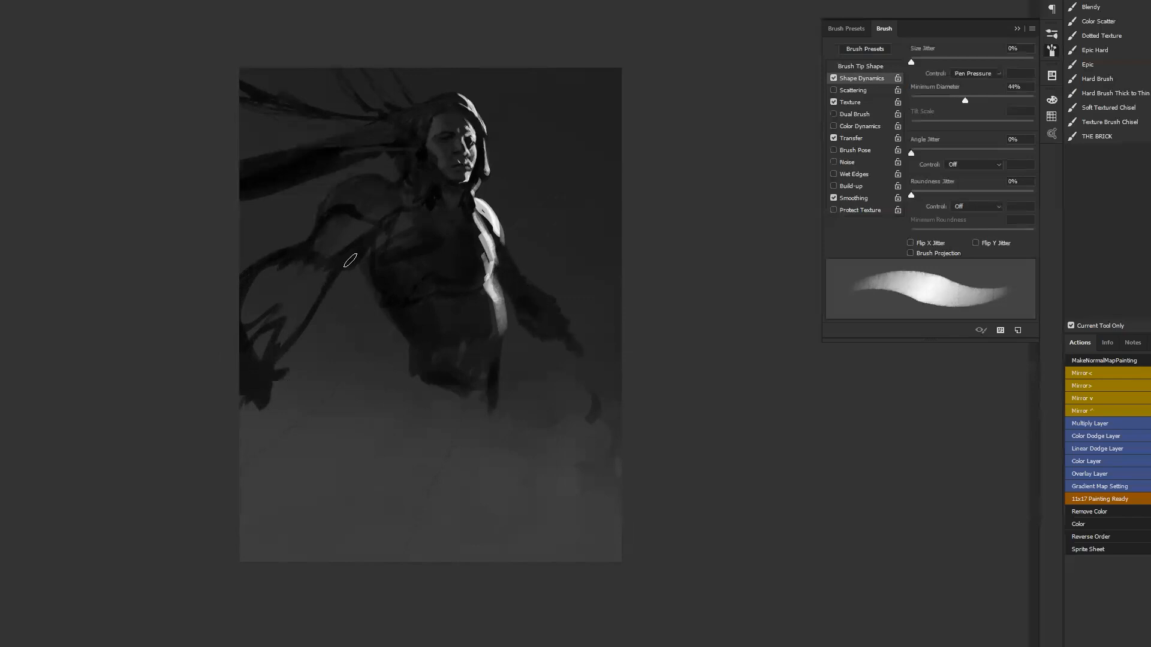
{"action": "mouse_move", "coordinate": [353, 235]}
{"action": "left_mouse_down"}
{"action": "mouse_move", "coordinate": [331, 262]}
{"action": "mouse_move", "coordinate": [350, 247]}
{"action": "mouse_move", "coordinate": [341, 229]}
{"action": "mouse_move", "coordinate": [366, 237]}
{"action": "left_mouse_up"}
{"action": "mouse_move", "coordinate": [276, 267]}
{"action": "left_mouse_down"}
{"action": "mouse_move", "coordinate": [312, 276]}
{"action": "mouse_move", "coordinate": [274, 265]}
{"action": "mouse_move", "coordinate": [275, 290]}
{"action": "mouse_move", "coordinate": [303, 303]}
{"action": "mouse_move", "coordinate": [248, 285]}
{"action": "mouse_move", "coordinate": [267, 329]}
{"action": "left_mouse_up"}
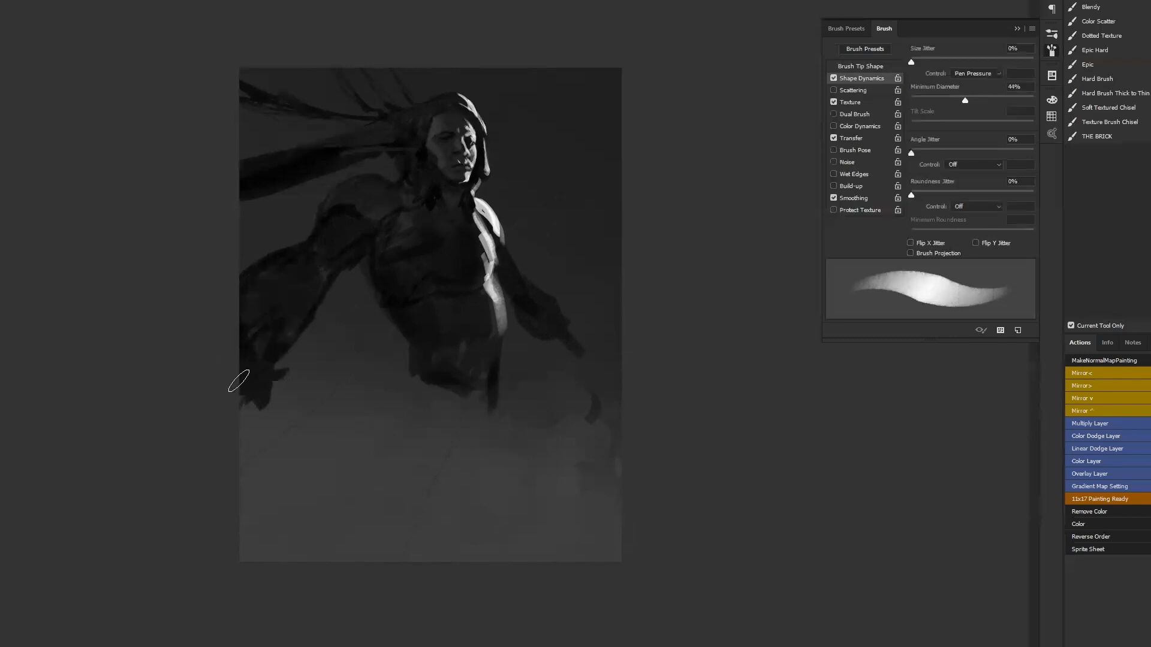
Step: Widen the shaded side of the torso and add the hip shape with dark strokes from a smaller brush
{"action": "mouse_move", "coordinate": [327, 274]}
{"action": "left_mouse_down"}
{"action": "mouse_move", "coordinate": [403, 205]}
{"action": "mouse_move", "coordinate": [408, 280]}
{"action": "mouse_move", "coordinate": [356, 269]}
{"action": "mouse_move", "coordinate": [360, 294]}
{"action": "mouse_move", "coordinate": [377, 313]}
{"action": "left_mouse_up"}
{"action": "key", "text": "bracketleft"}
{"action": "key", "text": "bracketleft"}
{"action": "key", "text": "bracketleft"}
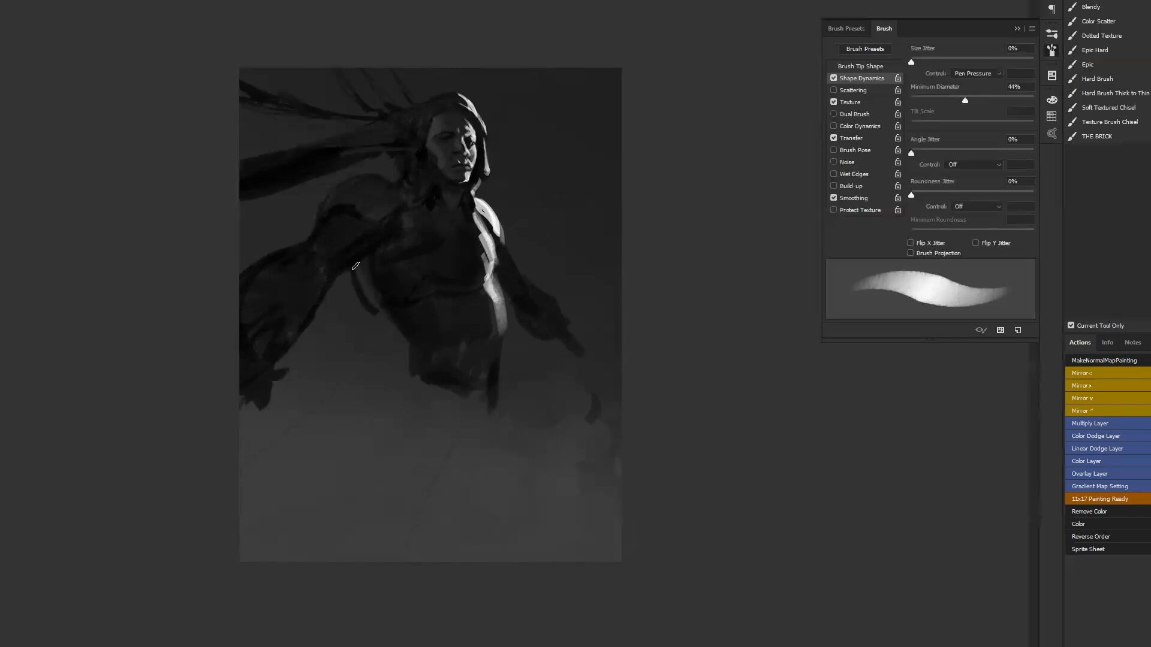
{"action": "mouse_move", "coordinate": [356, 270]}
{"action": "left_mouse_down"}
{"action": "mouse_move", "coordinate": [404, 318]}
{"action": "mouse_move", "coordinate": [425, 381]}
{"action": "mouse_move", "coordinate": [411, 335]}
{"action": "mouse_move", "coordinate": [411, 368]}
{"action": "mouse_move", "coordinate": [398, 364]}
{"action": "mouse_move", "coordinate": [428, 409]}
{"action": "left_mouse_up"}
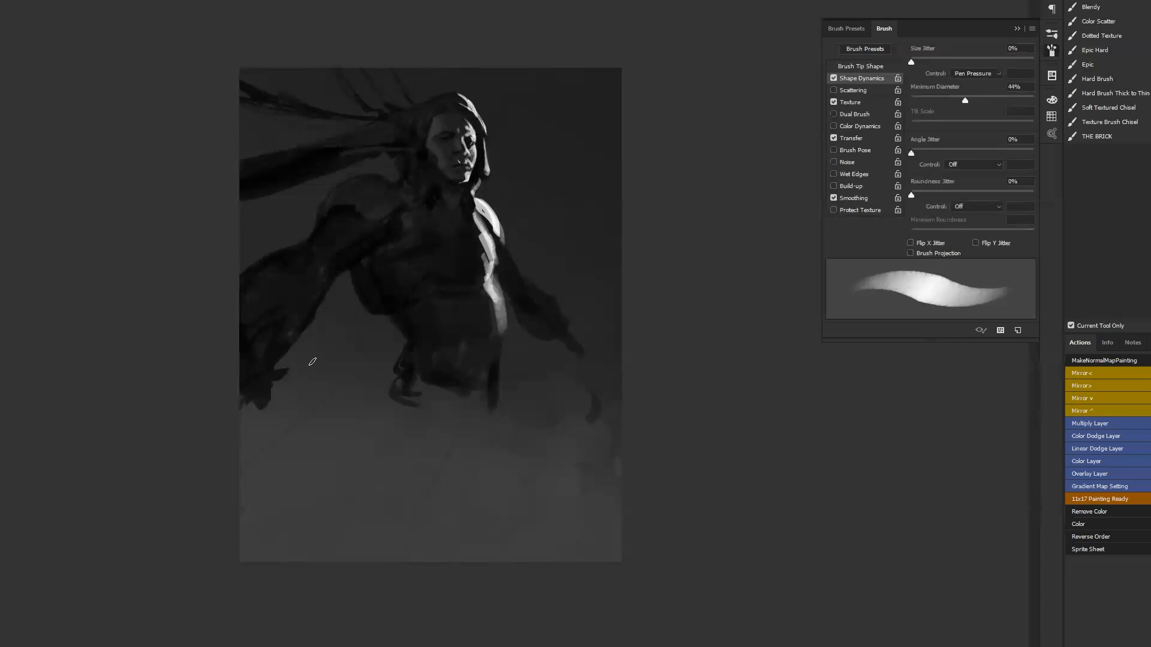
Step: Flip the canvas and paint a bright rim light down the lit arm from shoulder to hand
{"action": "key", "text": "ctrl+shift+h"}
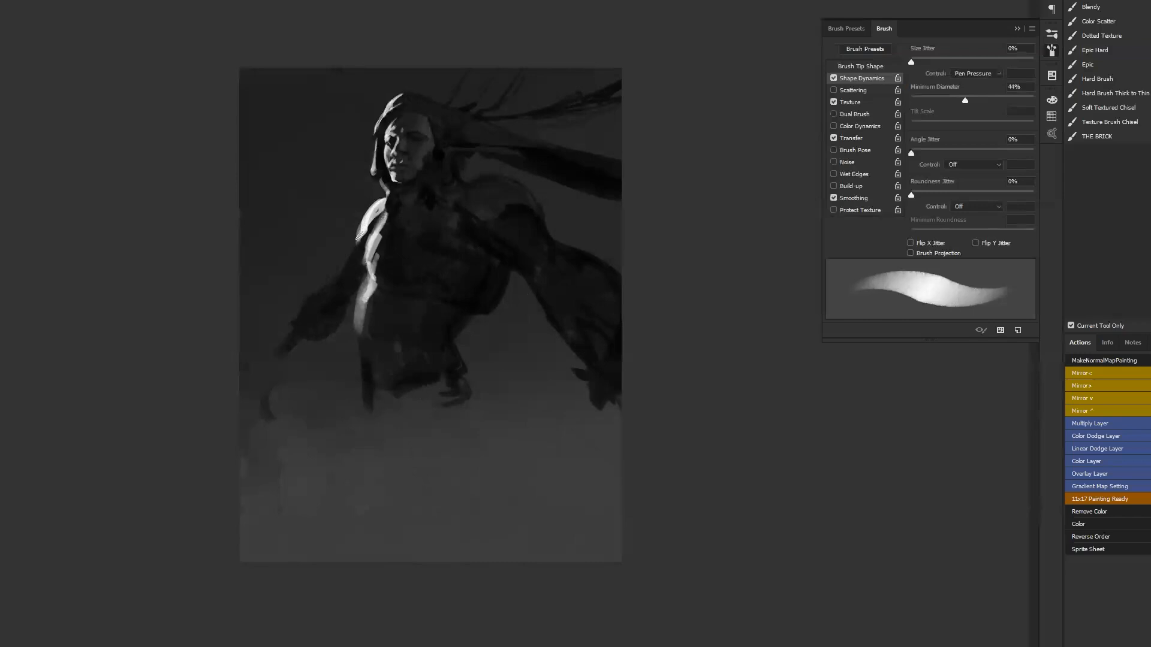
{"action": "left_click_drag", "start_coordinate": [356, 247], "coordinate": [306, 302]}
{"action": "mouse_move", "coordinate": [336, 279]}
{"action": "left_mouse_down"}
{"action": "mouse_move", "coordinate": [311, 293]}
{"action": "mouse_move", "coordinate": [273, 349]}
{"action": "left_mouse_up"}
{"action": "mouse_move", "coordinate": [368, 232]}
{"action": "left_mouse_down"}
{"action": "mouse_move", "coordinate": [380, 206]}
{"action": "mouse_move", "coordinate": [368, 258]}
{"action": "mouse_move", "coordinate": [364, 237]}
{"action": "mouse_move", "coordinate": [358, 246]}
{"action": "mouse_move", "coordinate": [367, 269]}
{"action": "left_mouse_up"}
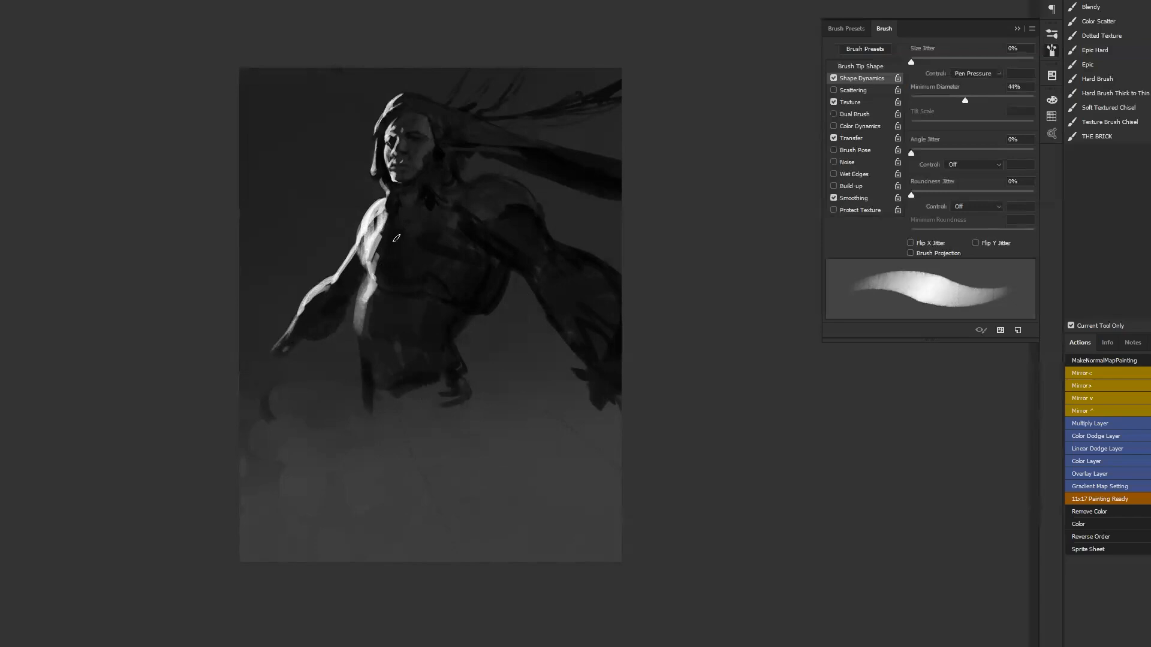
Step: Add a highlight at the collarbone, then enlarge the figure in full-screen view
{"action": "mouse_move", "coordinate": [388, 217]}
{"action": "left_mouse_down"}
{"action": "mouse_move", "coordinate": [434, 202]}
{"action": "mouse_move", "coordinate": [402, 217]}
{"action": "mouse_move", "coordinate": [431, 212]}
{"action": "left_mouse_up"}
{"action": "key", "text": "z"}
{"action": "left_click", "coordinate": [447, 321]}
{"action": "key", "text": "f"}
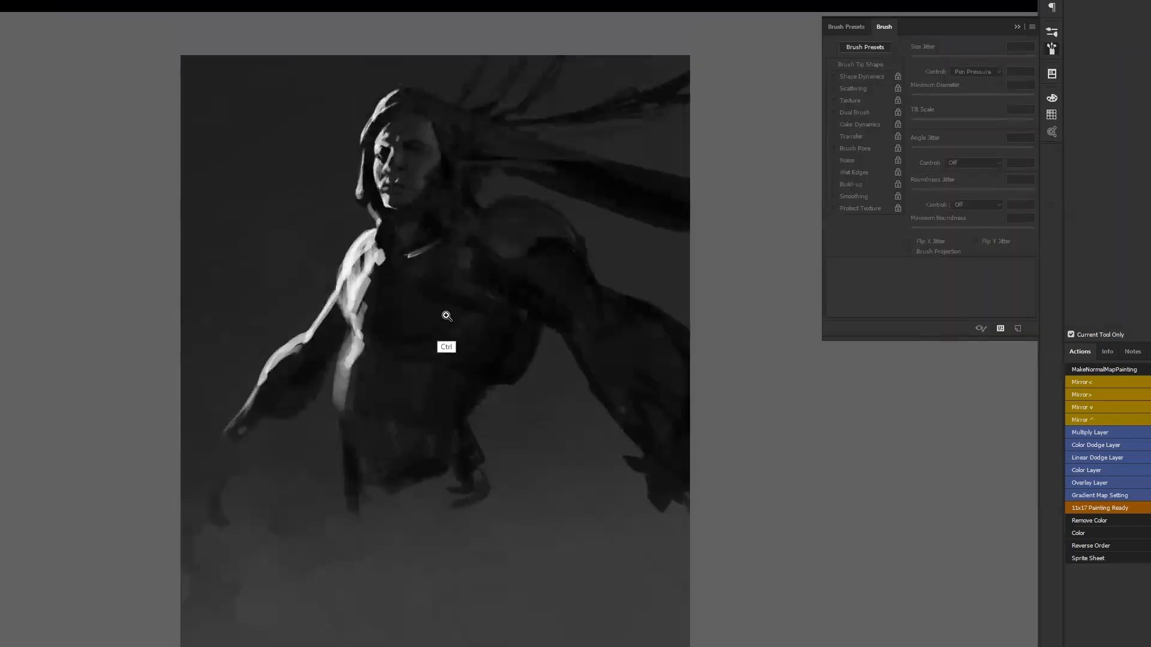
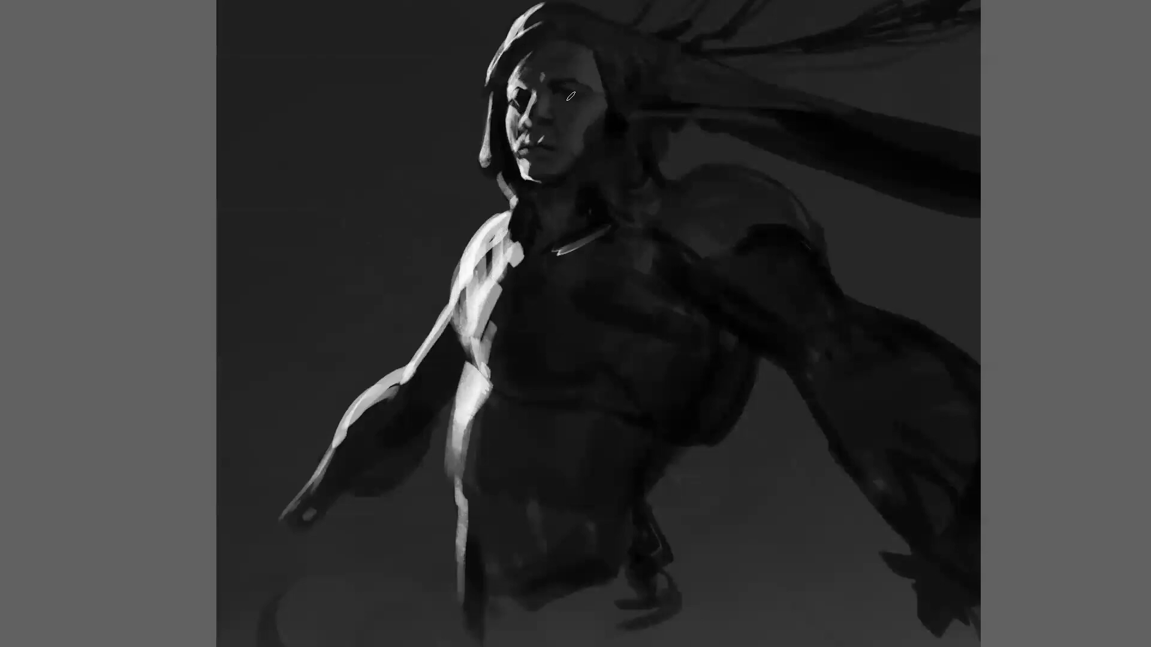
Step: Check the figure mirrored, flip it back and refine the lit edge of the waist and abdomen
{"action": "key", "text": "m"}
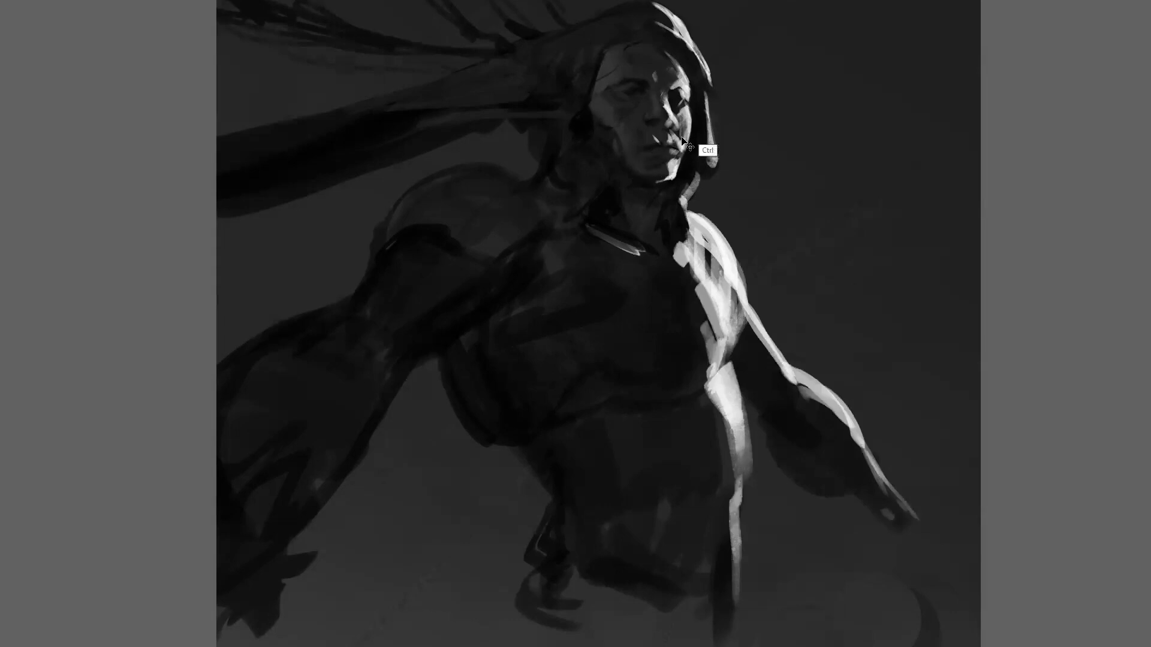
{"action": "key", "text": "ctrl+f"}
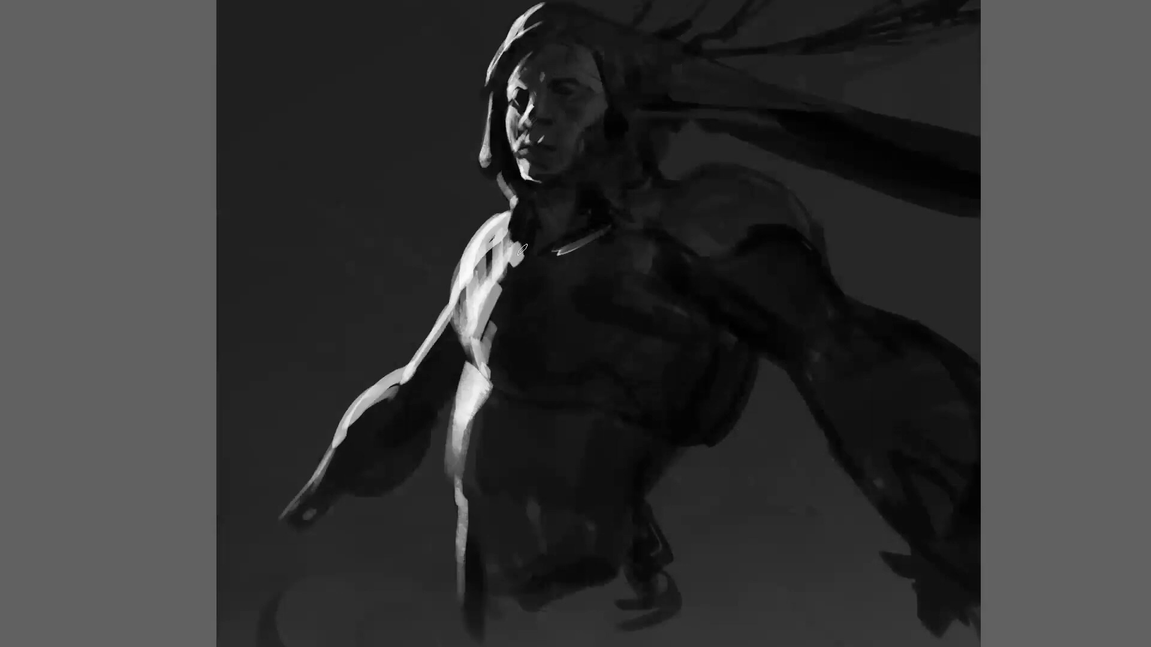
{"action": "mouse_move", "coordinate": [491, 391]}
{"action": "left_mouse_down"}
{"action": "mouse_move", "coordinate": [480, 454]}
{"action": "mouse_move", "coordinate": [481, 395]}
{"action": "mouse_move", "coordinate": [482, 446]}
{"action": "left_mouse_up"}
{"action": "left_click_drag", "start_coordinate": [472, 488], "coordinate": [477, 554]}
Step: Flip the canvas and darken the lower abdomen and hip with a larger brush
{"action": "left_click", "coordinate": [498, 542], "text": "alt"}
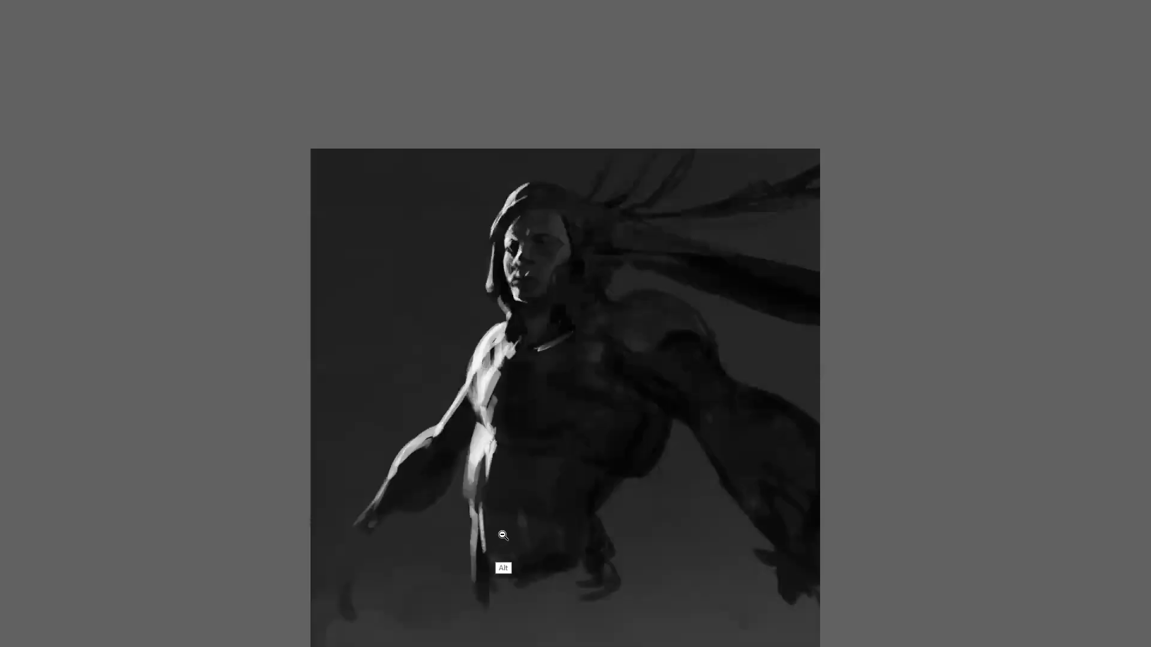
{"action": "left_click", "coordinate": [501, 541], "text": "alt"}
{"action": "left_click", "coordinate": [502, 541], "text": "alt"}
{"action": "left_click", "coordinate": [502, 543], "text": "alt"}
{"action": "key", "text": "ctrl+f"}
{"action": "left_click", "coordinate": [559, 560], "text": "ctrl"}
{"action": "left_click", "coordinate": [561, 558], "text": "ctrl"}
{"action": "left_click", "coordinate": [564, 557], "text": "ctrl"}
{"action": "left_click_drag", "start_coordinate": [600, 426], "coordinate": [642, 221]}
{"action": "key", "text": "bracketright"}
{"action": "key", "text": "bracketright"}
{"action": "key", "text": "bracketright"}
{"action": "key", "text": "bracketright"}
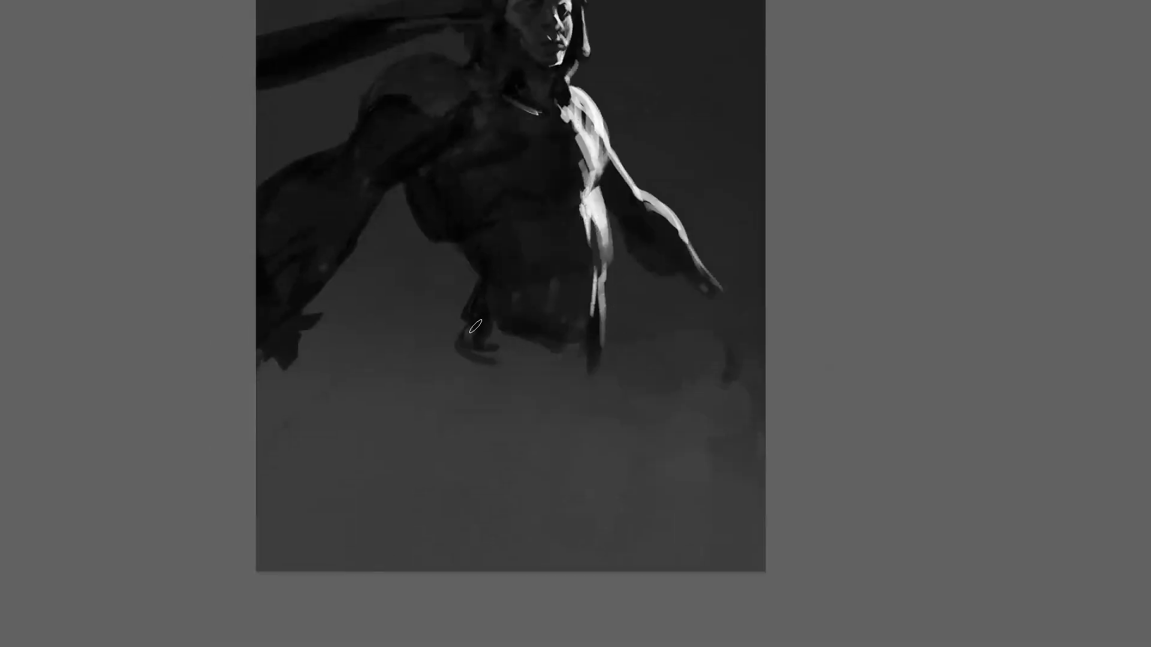
{"action": "mouse_move", "coordinate": [485, 333]}
{"action": "left_mouse_down"}
{"action": "mouse_move", "coordinate": [495, 299]}
{"action": "mouse_move", "coordinate": [543, 350]}
{"action": "left_mouse_up"}
Step: Sample the torso's dark tone, deepen the chest shading and break up the bright chest highlight
{"action": "left_click", "coordinate": [541, 307], "text": "alt"}
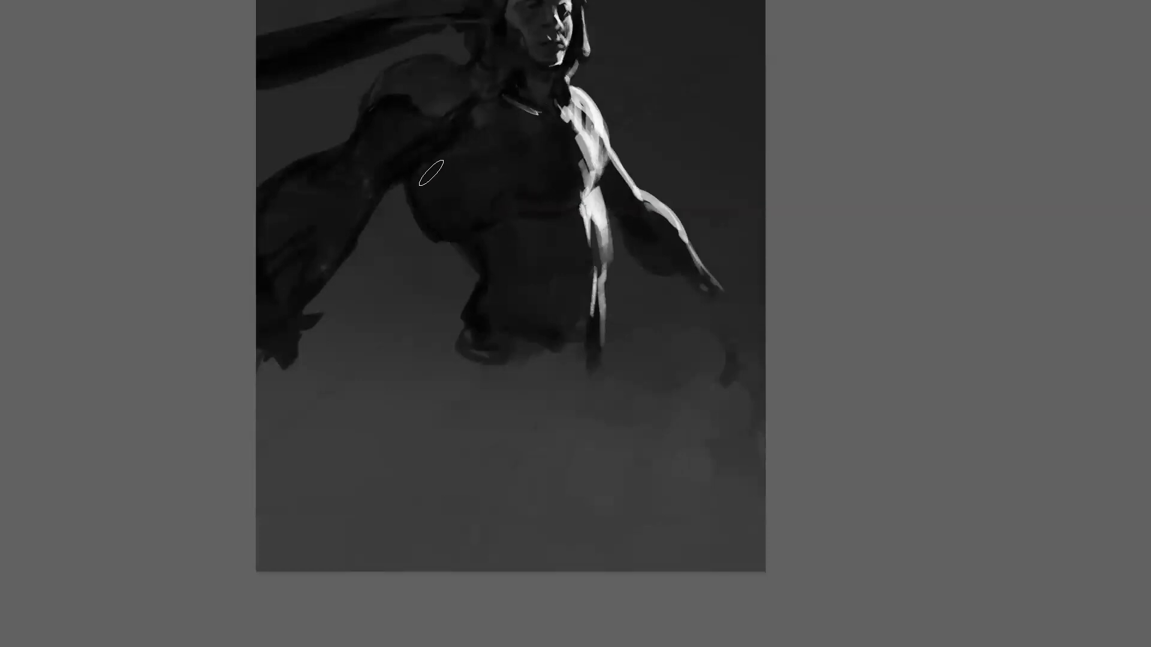
{"action": "left_click_drag", "start_coordinate": [478, 117], "coordinate": [491, 150]}
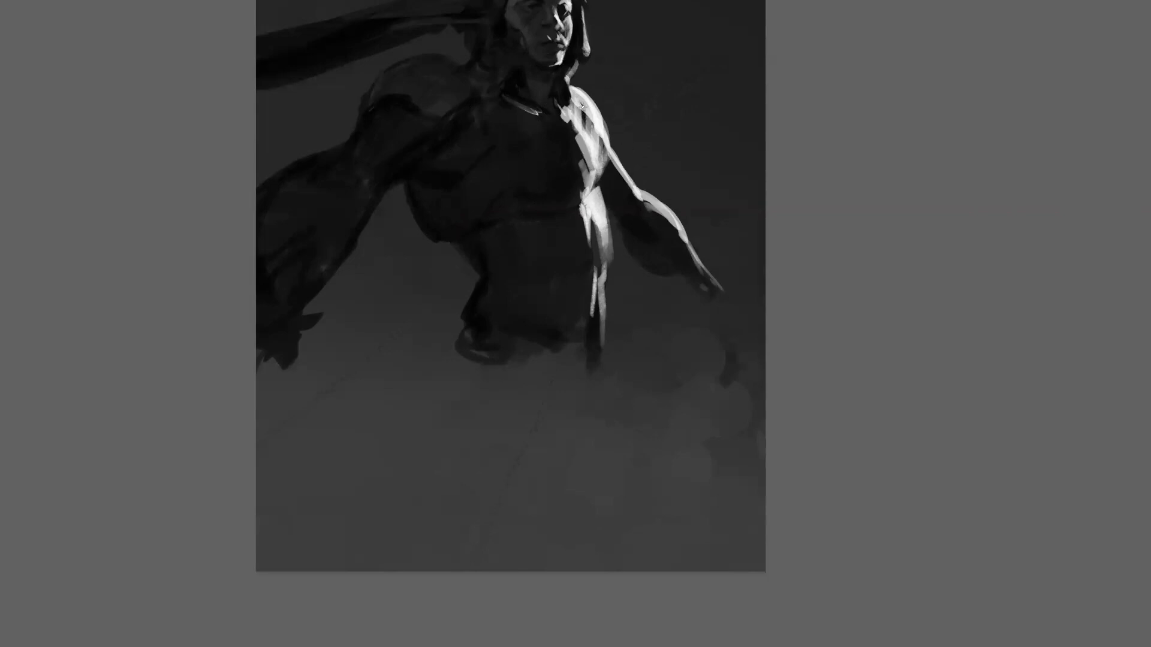
{"action": "mouse_move", "coordinate": [580, 105]}
{"action": "left_mouse_down"}
{"action": "mouse_move", "coordinate": [570, 90]}
{"action": "mouse_move", "coordinate": [600, 169]}
{"action": "left_mouse_up"}
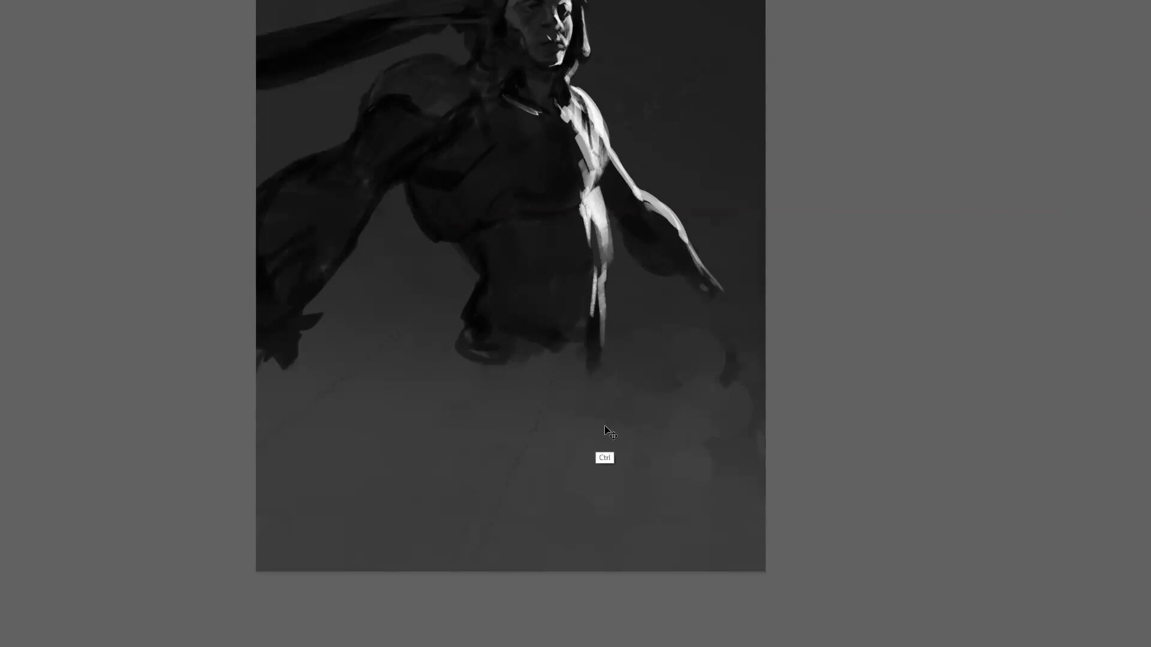
Step: Flip the canvas and paint a bright accent where the neck meets the shaded shoulder
{"action": "key", "text": "ctrl+shift+h"}
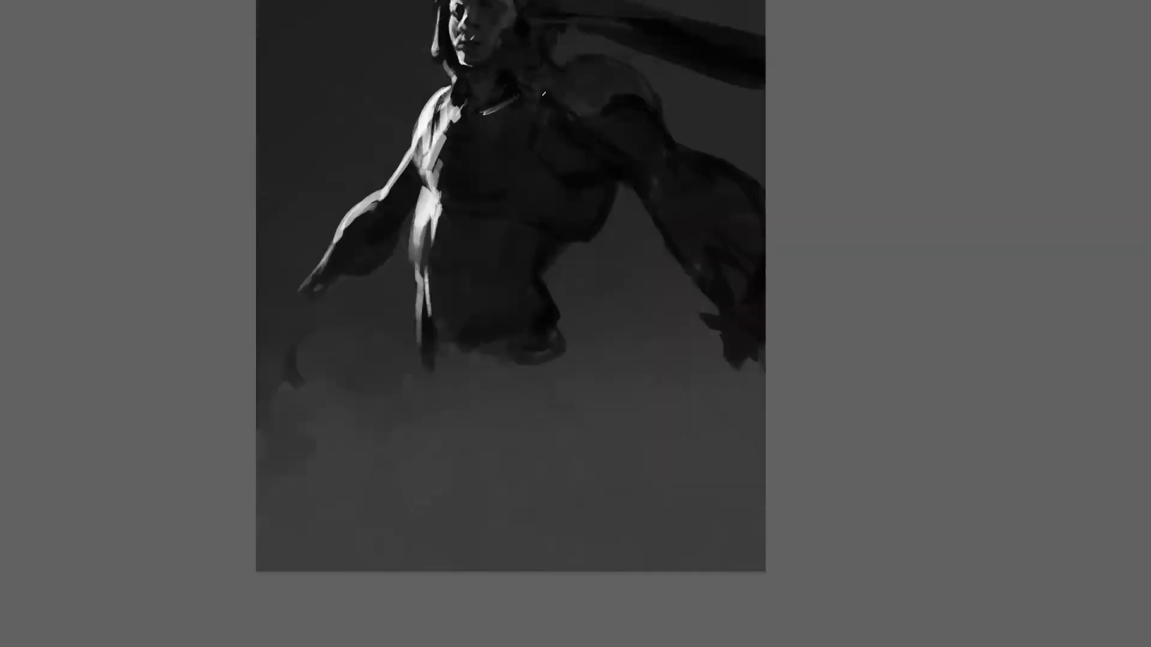
{"action": "left_click_drag", "start_coordinate": [537, 101], "coordinate": [539, 136]}
{"action": "left_click_drag", "start_coordinate": [471, 40], "coordinate": [515, 100]}
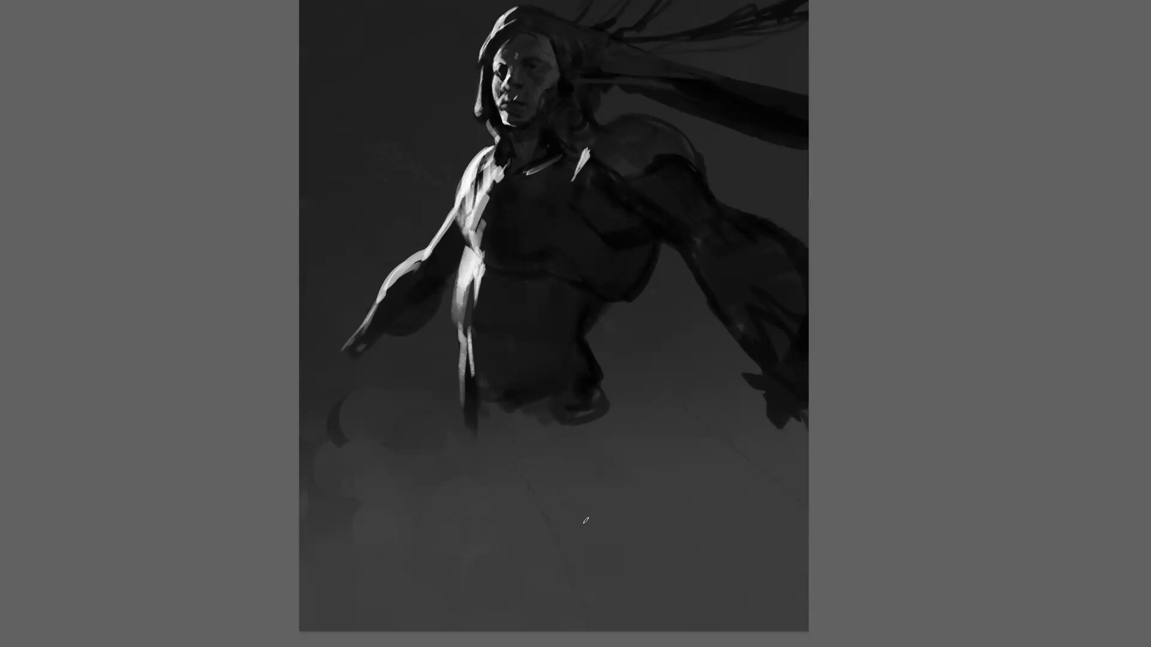
Step: Paint bright hair strands beside the lit cheek and touch up their ends on the flipped canvas
{"action": "mouse_move", "coordinate": [501, 28]}
{"action": "left_mouse_down"}
{"action": "mouse_move", "coordinate": [525, 9]}
{"action": "mouse_move", "coordinate": [498, 22]}
{"action": "mouse_move", "coordinate": [485, 51]}
{"action": "left_mouse_up"}
{"action": "key", "text": "ctrl+z"}
{"action": "mouse_move", "coordinate": [481, 66]}
{"action": "left_mouse_down"}
{"action": "mouse_move", "coordinate": [462, 105]}
{"action": "mouse_move", "coordinate": [471, 84]}
{"action": "mouse_move", "coordinate": [493, 78]}
{"action": "mouse_move", "coordinate": [484, 62]}
{"action": "mouse_move", "coordinate": [480, 122]}
{"action": "left_mouse_up"}
{"action": "left_click", "coordinate": [491, 83], "text": "alt"}
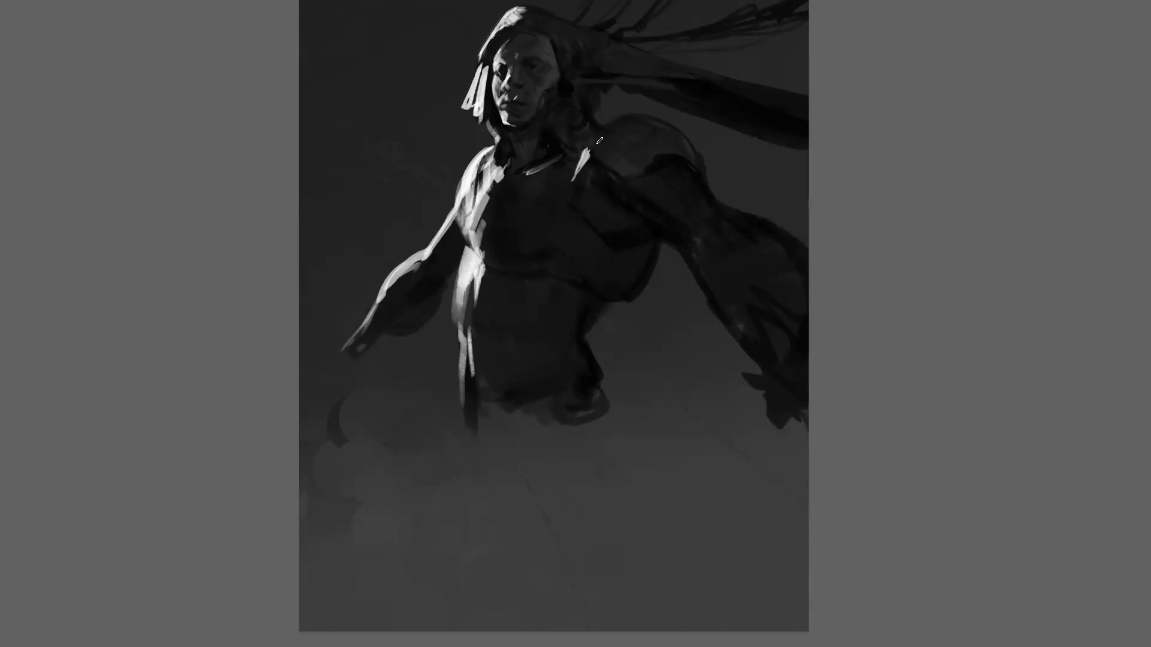
{"action": "key", "text": "ctrl+shift+h"}
{"action": "mouse_move", "coordinate": [621, 114]}
{"action": "left_mouse_down"}
{"action": "mouse_move", "coordinate": [627, 125]}
{"action": "mouse_move", "coordinate": [645, 110]}
{"action": "left_mouse_up"}
{"action": "key", "text": "alt+Tab"}
{"action": "key", "text": "alt+Tab"}
{"action": "key", "text": "alt+Tab"}
{"action": "key", "text": "alt+Tab"}
{"action": "key", "text": "alt+Tab"}
{"action": "key", "text": "alt+Tab"}
{"action": "key", "text": "alt+Tab"}
{"action": "key", "text": "alt+Tab"}
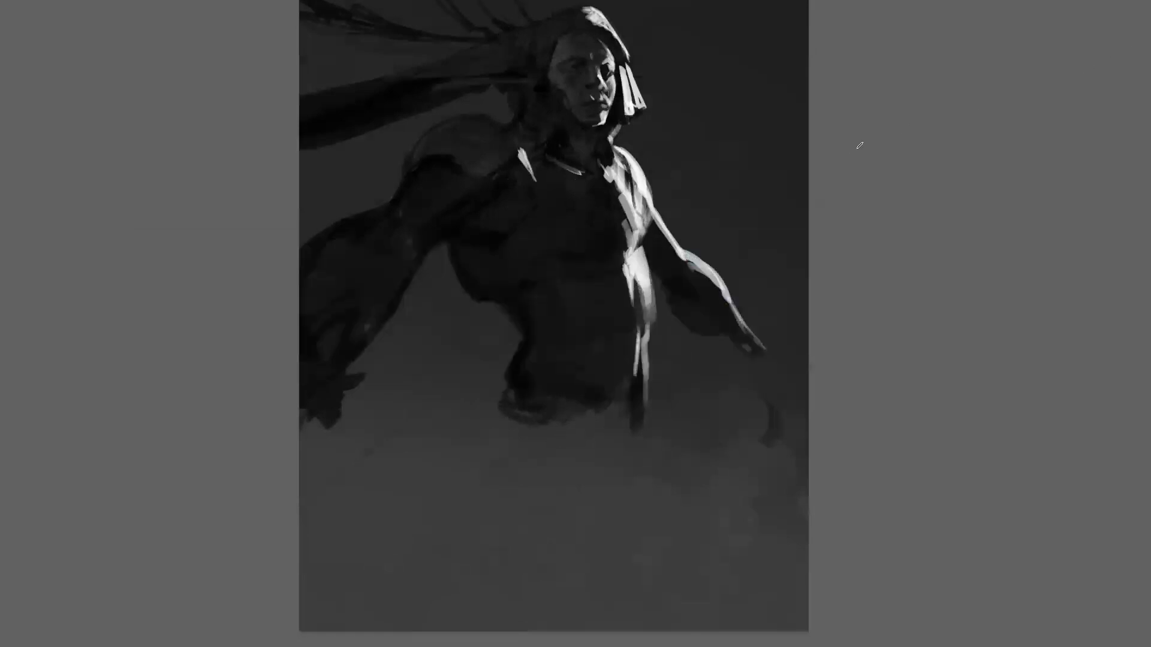
Step: Restore the hidden interface, collapse the brush settings and flip the canvas
{"action": "key", "text": "Tab"}
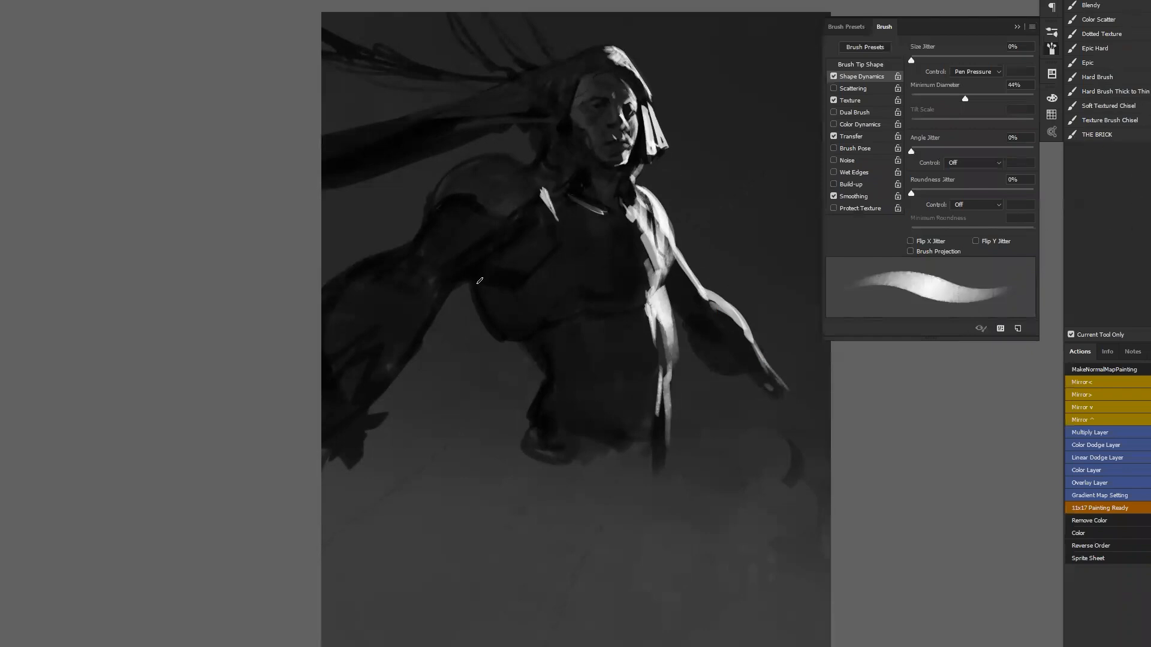
{"action": "left_click", "coordinate": [1049, 48]}
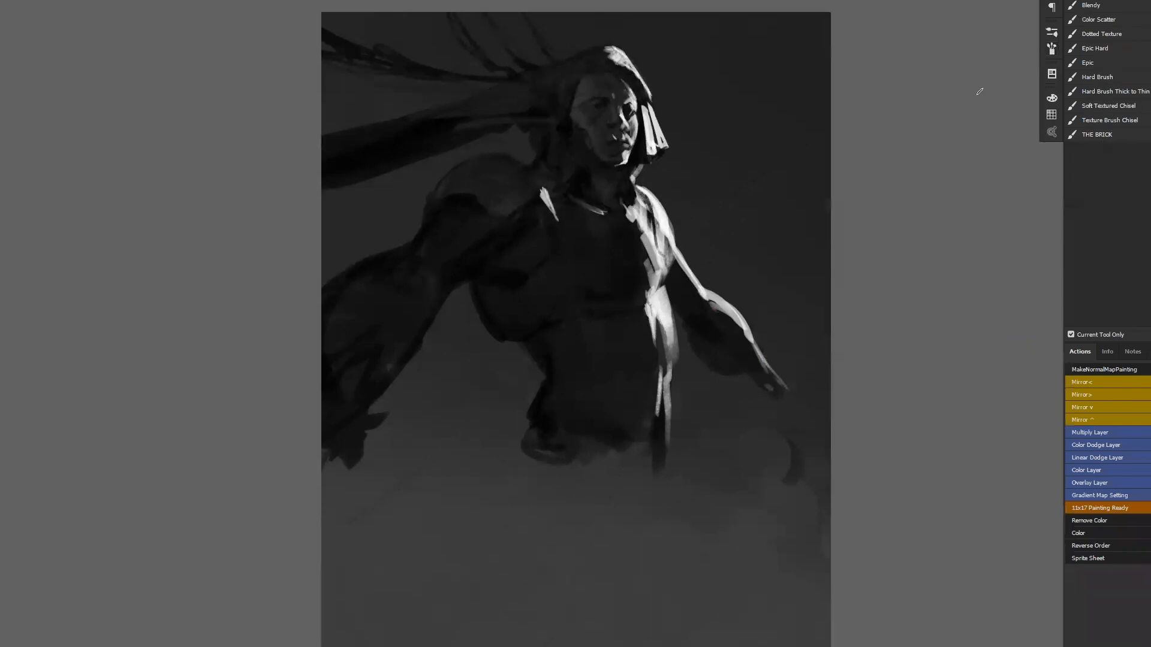
{"action": "key", "text": "ctrl+shift+h"}
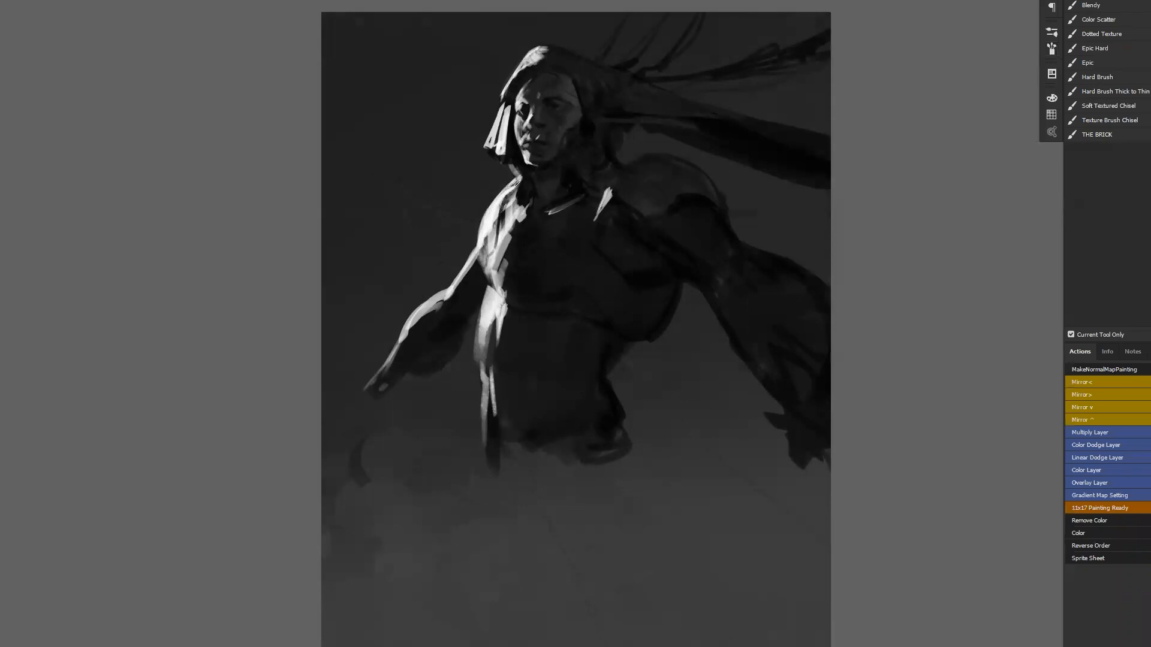
Step: Touch up the lit edge between chest and upper arm, and flip the canvas horizontally
{"action": "mouse_move", "coordinate": [484, 222]}
{"action": "left_mouse_down"}
{"action": "mouse_move", "coordinate": [479, 370]}
{"action": "mouse_move", "coordinate": [487, 277]}
{"action": "left_mouse_up"}
{"action": "key", "text": "ctrl+f"}
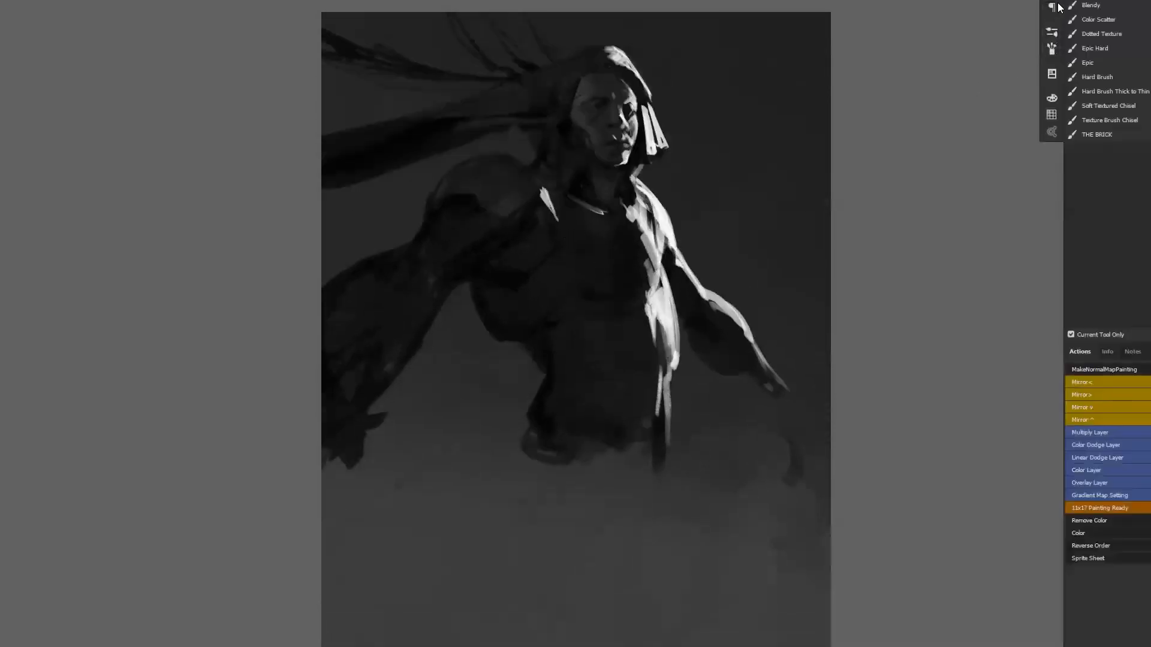
Step: Look through the brush presets in a narrowed panel and collapse it again
{"action": "left_click", "coordinate": [1053, 33]}
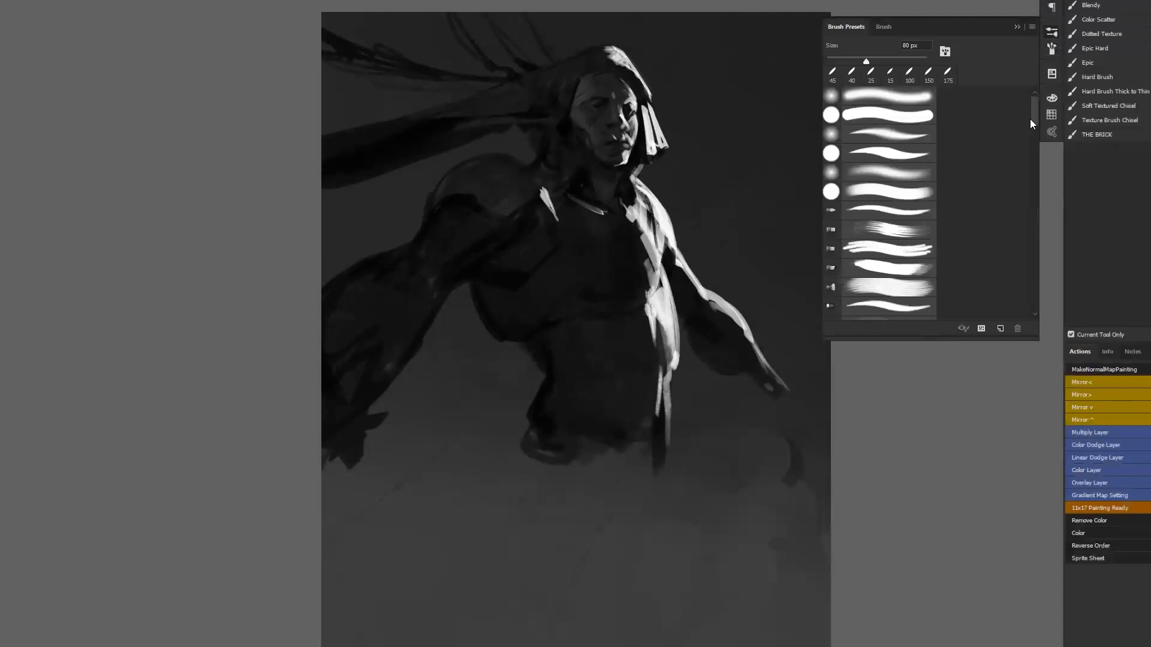
{"action": "mouse_move", "coordinate": [1035, 110]}
{"action": "left_mouse_down"}
{"action": "mouse_move", "coordinate": [1015, 308]}
{"action": "mouse_move", "coordinate": [1025, 102]}
{"action": "left_mouse_up"}
{"action": "left_click_drag", "start_coordinate": [820, 260], "coordinate": [903, 259]}
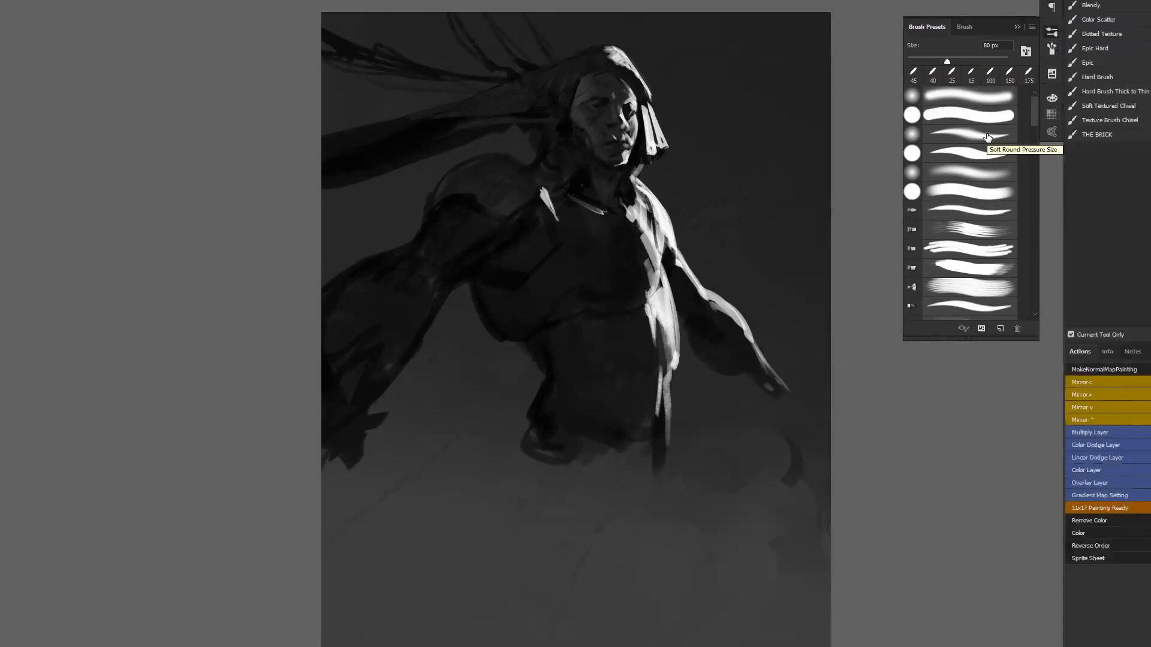
{"action": "left_click", "coordinate": [1052, 33]}
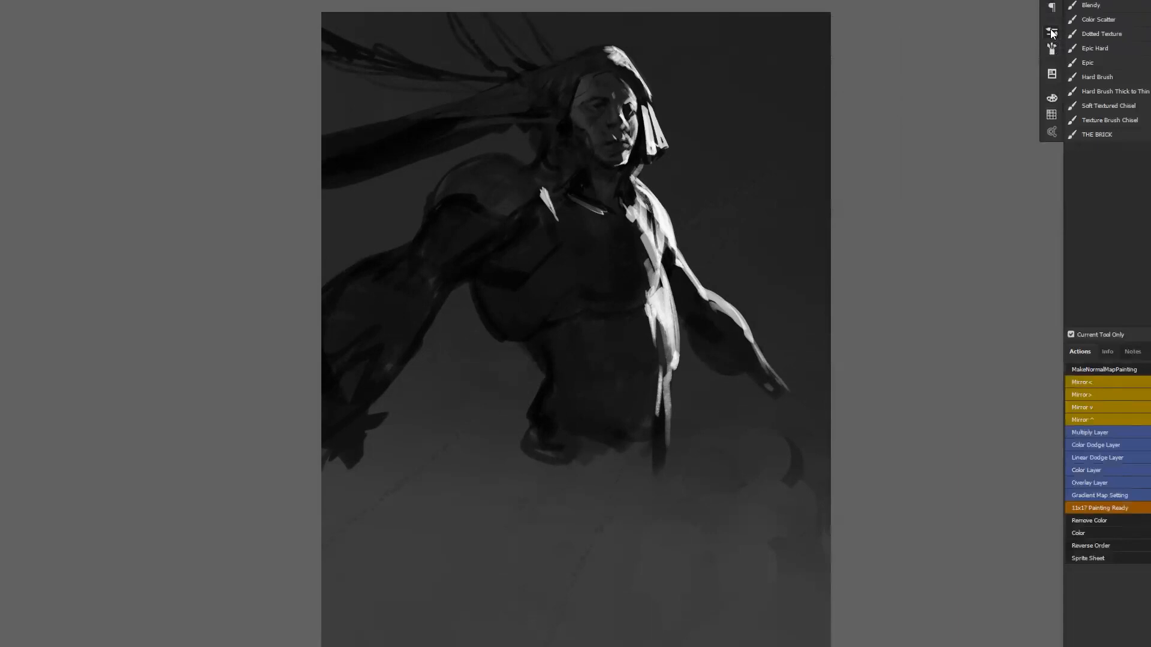
Step: Flip the canvas, refine the lit hair edge beside the forehead, and flip back for a closer check
{"action": "key", "text": "ctrl"}
{"action": "key", "text": "ctrl+f"}
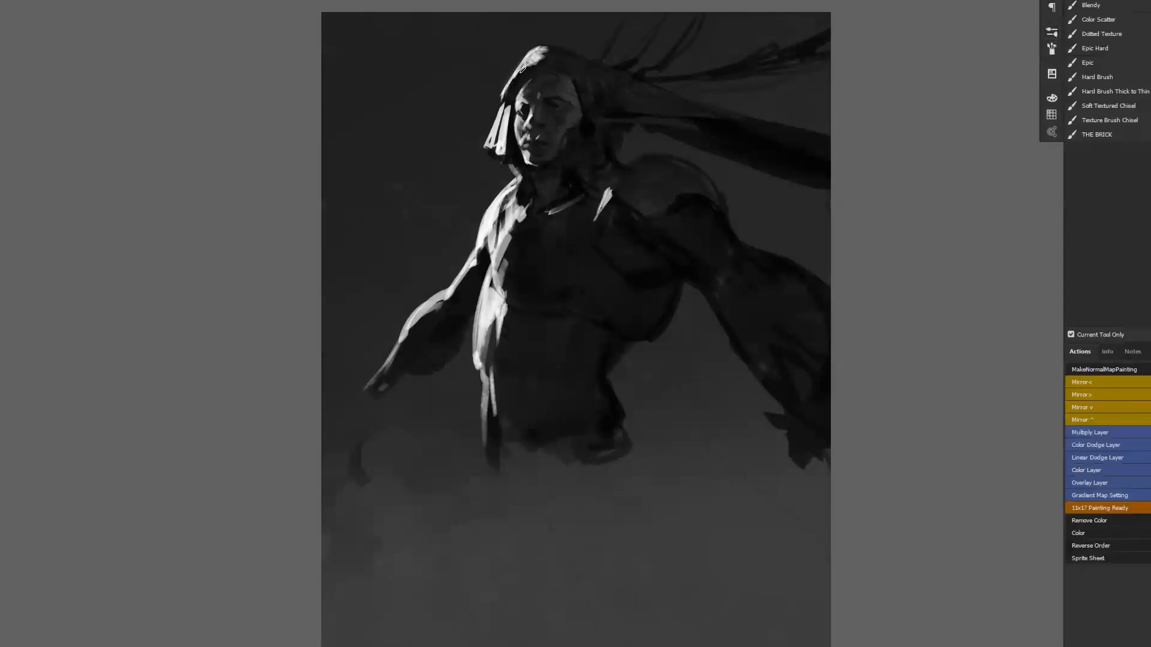
{"action": "left_click_drag", "start_coordinate": [527, 67], "coordinate": [511, 98]}
{"action": "left_click", "coordinate": [532, 129], "text": "ctrl"}
{"action": "key", "text": "ctrl+shift+h"}
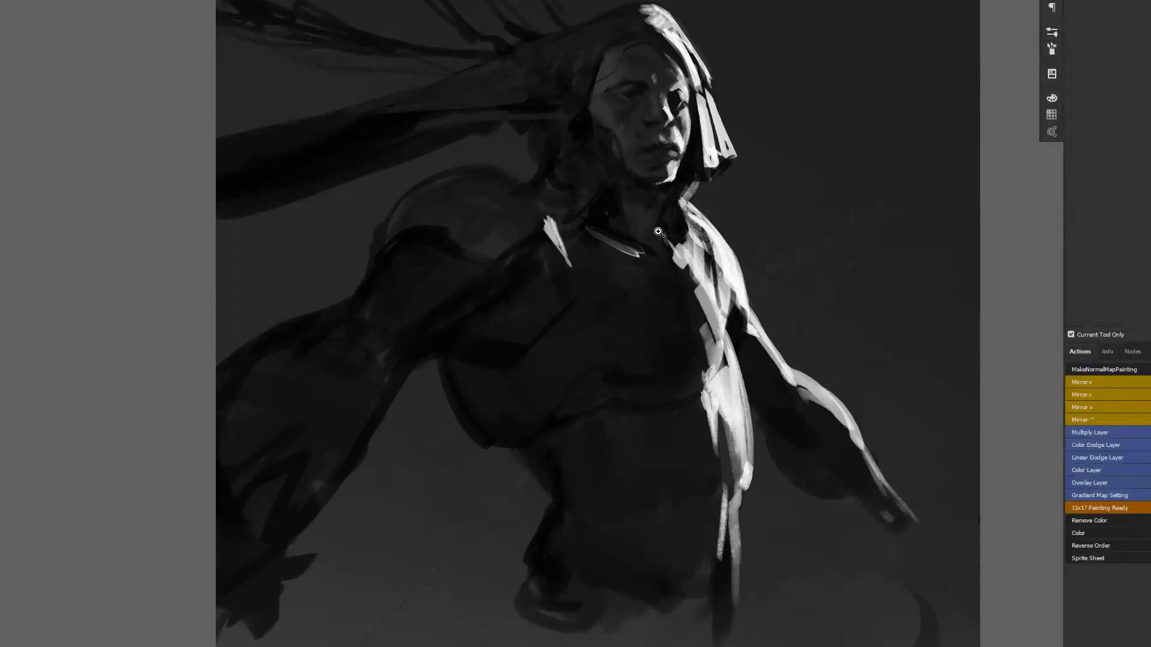
Step: Flip the canvas, refine the light along the underside of the chin, and flip it back
{"action": "key", "text": "ctrl+minus"}
{"action": "key", "text": "ctrl+minus"}
{"action": "key", "text": "ctrl+minus"}
{"action": "key", "text": "ctrl+shift+h"}
{"action": "left_click", "coordinate": [640, 210], "text": "ctrl"}
{"action": "left_click", "coordinate": [629, 185], "text": "ctrl"}
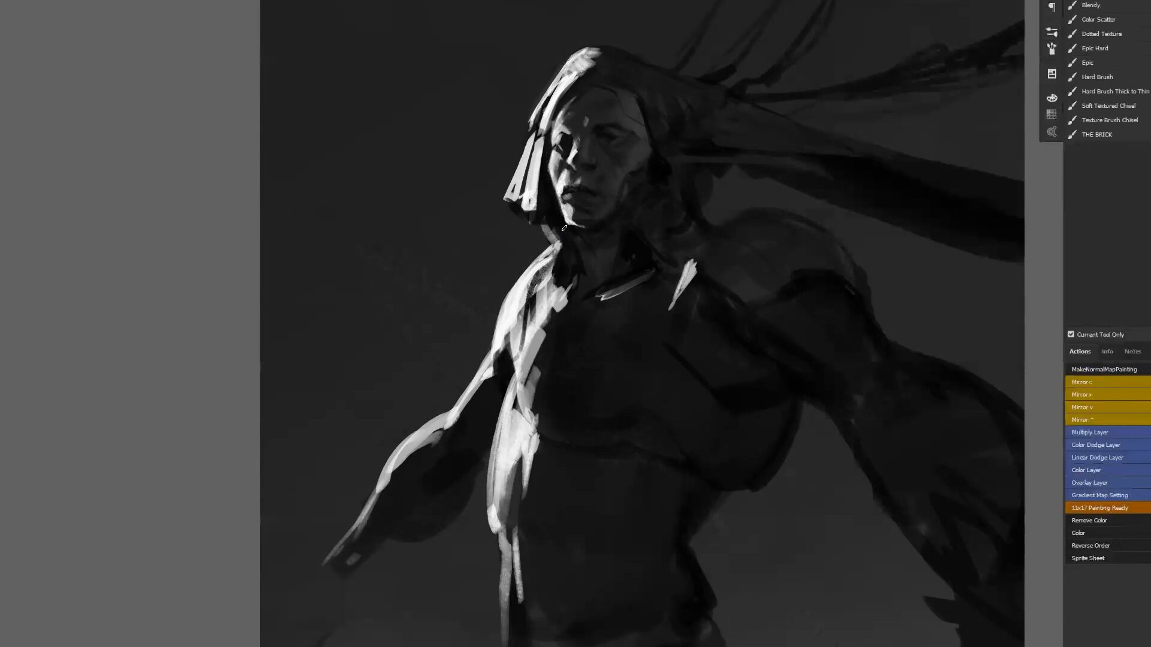
{"action": "left_click_drag", "start_coordinate": [566, 227], "coordinate": [593, 226]}
{"action": "key", "text": "ctrl+f"}
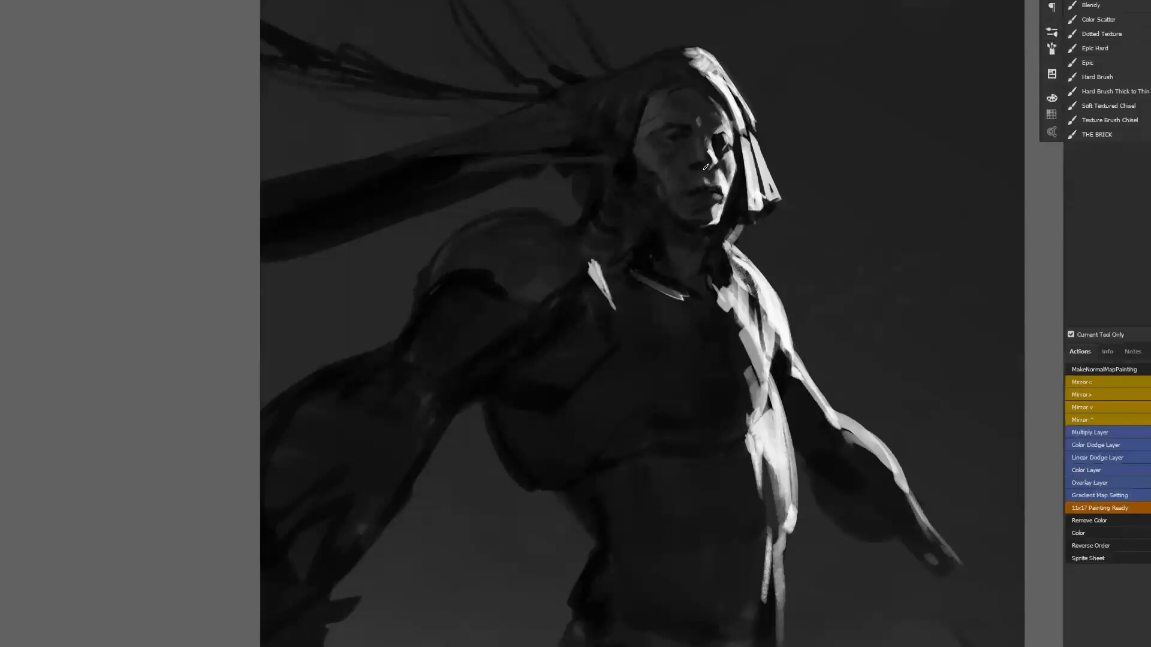
Step: Touch up the small forehead highlight, sample its tone and paint a bright stroke down the lit side of the neck
{"action": "left_click_drag", "start_coordinate": [698, 119], "coordinate": [700, 125]}
{"action": "left_click", "coordinate": [704, 114], "text": "alt"}
{"action": "mouse_move", "coordinate": [719, 238]}
{"action": "left_mouse_down"}
{"action": "mouse_move", "coordinate": [706, 282]}
{"action": "mouse_move", "coordinate": [732, 297]}
{"action": "mouse_move", "coordinate": [729, 308]}
{"action": "mouse_move", "coordinate": [698, 278]}
{"action": "mouse_move", "coordinate": [727, 275]}
{"action": "left_mouse_up"}
{"action": "key", "text": "z"}
{"action": "left_click", "coordinate": [740, 351], "text": "alt"}
{"action": "left_click", "coordinate": [741, 352], "text": "alt"}
{"action": "left_click", "coordinate": [741, 351], "text": "alt"}
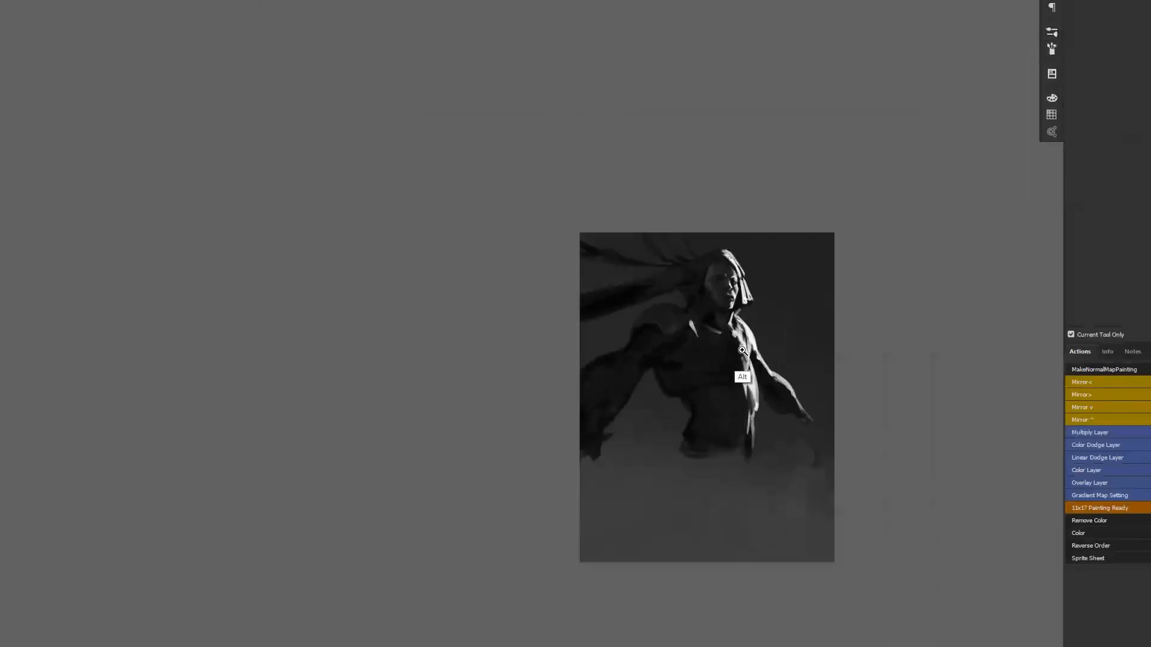
Step: Flip the canvas and join the broken highlights of the lit pectoral into one light grey plane
{"action": "key", "text": "ctrl+f"}
{"action": "left_click", "coordinate": [688, 356]}
{"action": "left_click", "coordinate": [688, 355]}
{"action": "left_click", "coordinate": [689, 356]}
{"action": "key", "text": "b"}
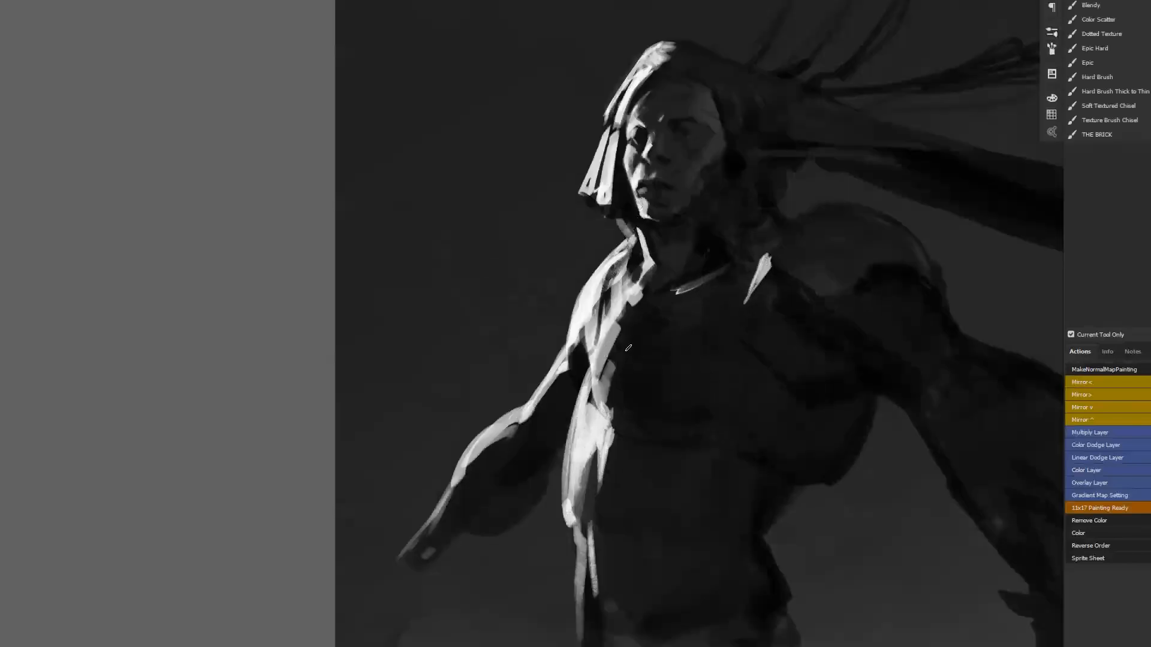
{"action": "left_click_drag", "start_coordinate": [598, 381], "coordinate": [606, 408]}
{"action": "left_click_drag", "start_coordinate": [587, 340], "coordinate": [605, 410]}
{"action": "mouse_move", "coordinate": [592, 363]}
{"action": "left_mouse_down"}
{"action": "mouse_move", "coordinate": [606, 407]}
{"action": "mouse_move", "coordinate": [611, 334]}
{"action": "mouse_move", "coordinate": [609, 379]}
{"action": "left_mouse_up"}
{"action": "left_click_drag", "start_coordinate": [620, 315], "coordinate": [612, 378]}
Step: Paint a light band from the collarbone along the inner edge of the shaded pectoral and blend it into the chest
{"action": "mouse_move", "coordinate": [632, 311]}
{"action": "left_mouse_down"}
{"action": "mouse_move", "coordinate": [615, 396]}
{"action": "mouse_move", "coordinate": [652, 315]}
{"action": "mouse_move", "coordinate": [636, 347]}
{"action": "mouse_move", "coordinate": [651, 330]}
{"action": "left_mouse_up"}
{"action": "mouse_move", "coordinate": [668, 298]}
{"action": "left_mouse_down"}
{"action": "mouse_move", "coordinate": [633, 364]}
{"action": "mouse_move", "coordinate": [674, 299]}
{"action": "mouse_move", "coordinate": [663, 305]}
{"action": "left_mouse_up"}
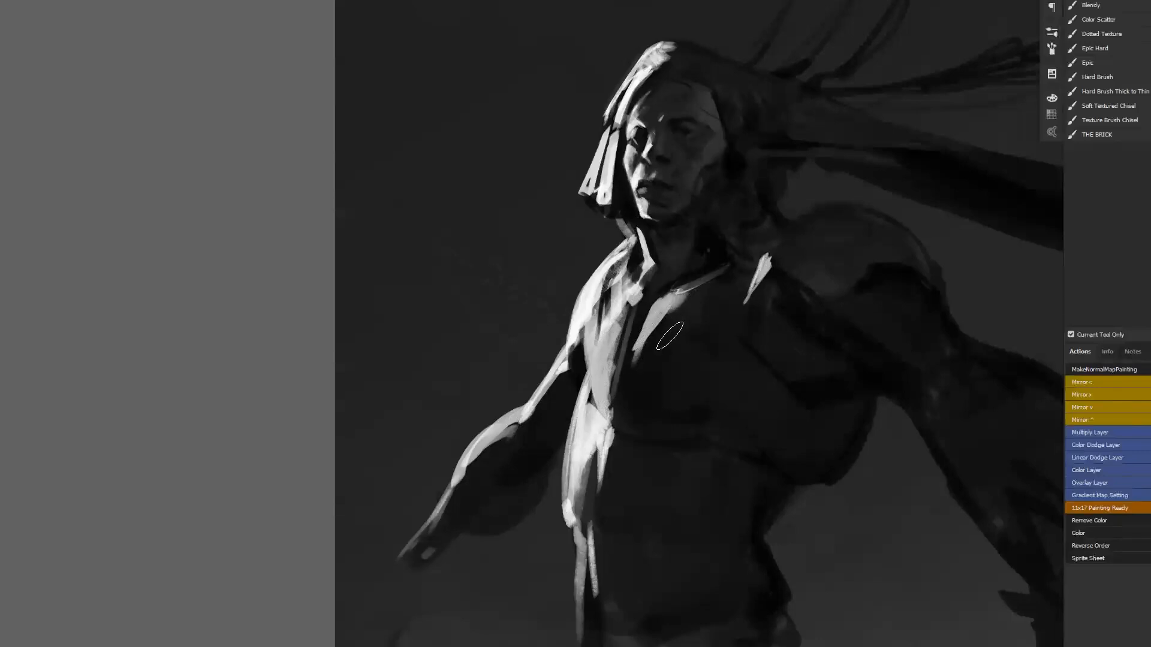
{"action": "mouse_move", "coordinate": [647, 353]}
{"action": "left_mouse_down"}
{"action": "mouse_move", "coordinate": [672, 308]}
{"action": "mouse_move", "coordinate": [666, 336]}
{"action": "left_mouse_up"}
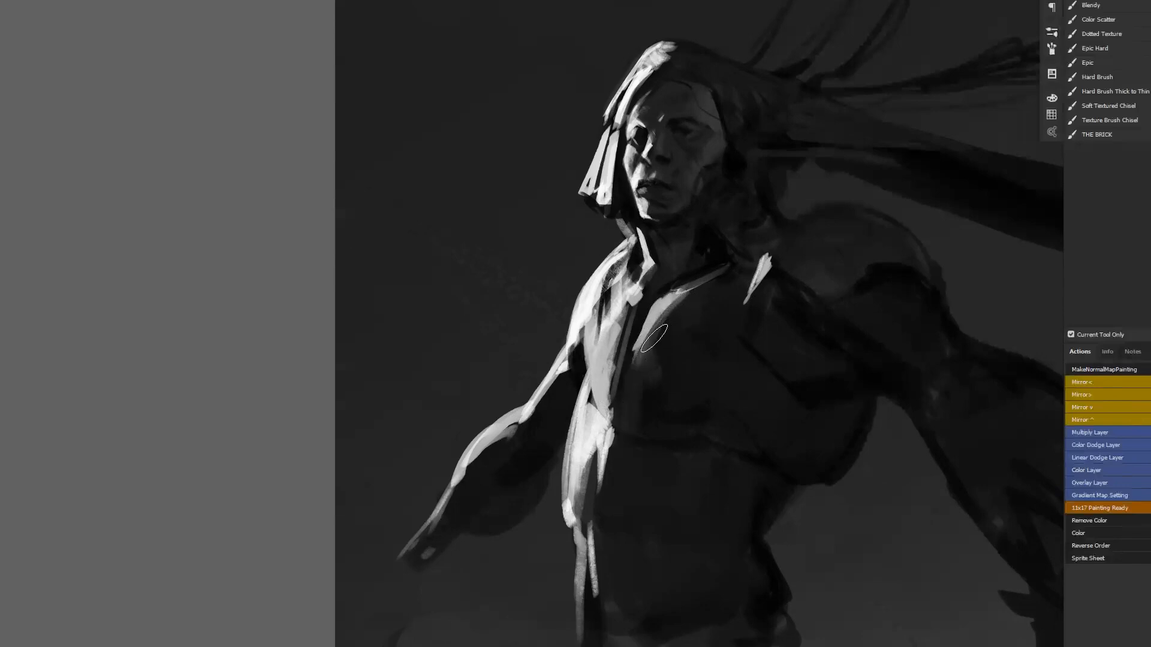
{"action": "key", "text": "alt"}
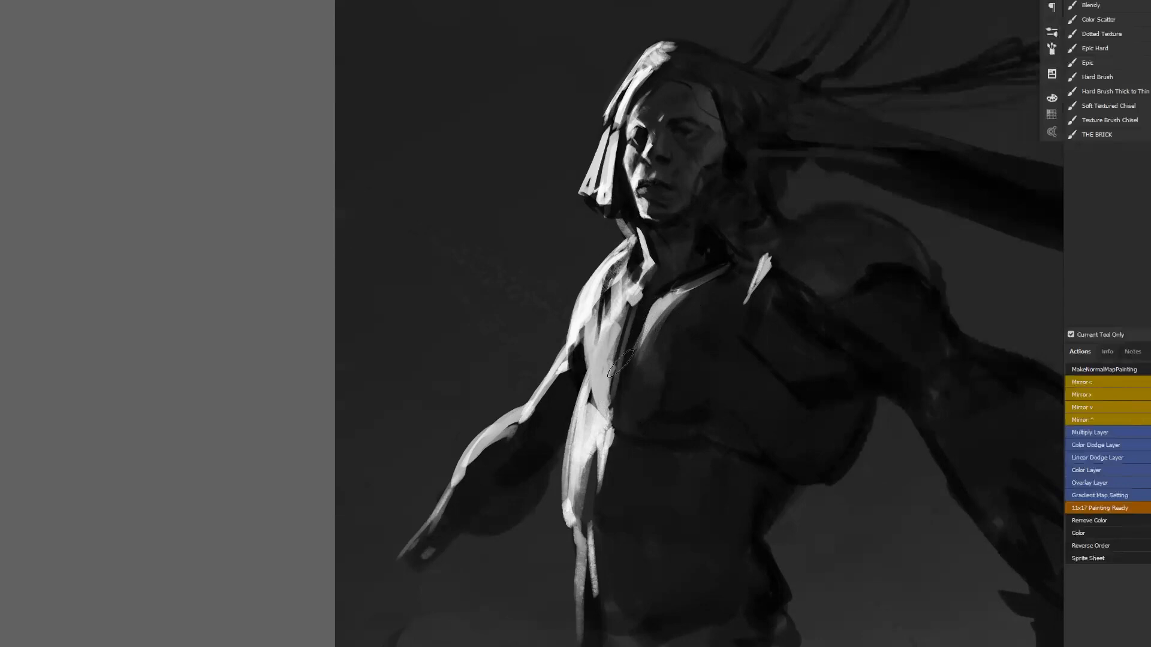
{"action": "left_click", "coordinate": [606, 350], "text": "alt"}
{"action": "left_click_drag", "start_coordinate": [622, 310], "coordinate": [610, 420]}
{"action": "left_click", "coordinate": [683, 421], "text": "alt"}
Step: Flip the canvas and extend soft light over the upper abdomen and down the torso's centre with sampled tones
{"action": "key", "text": "ctrl+shift+h"}
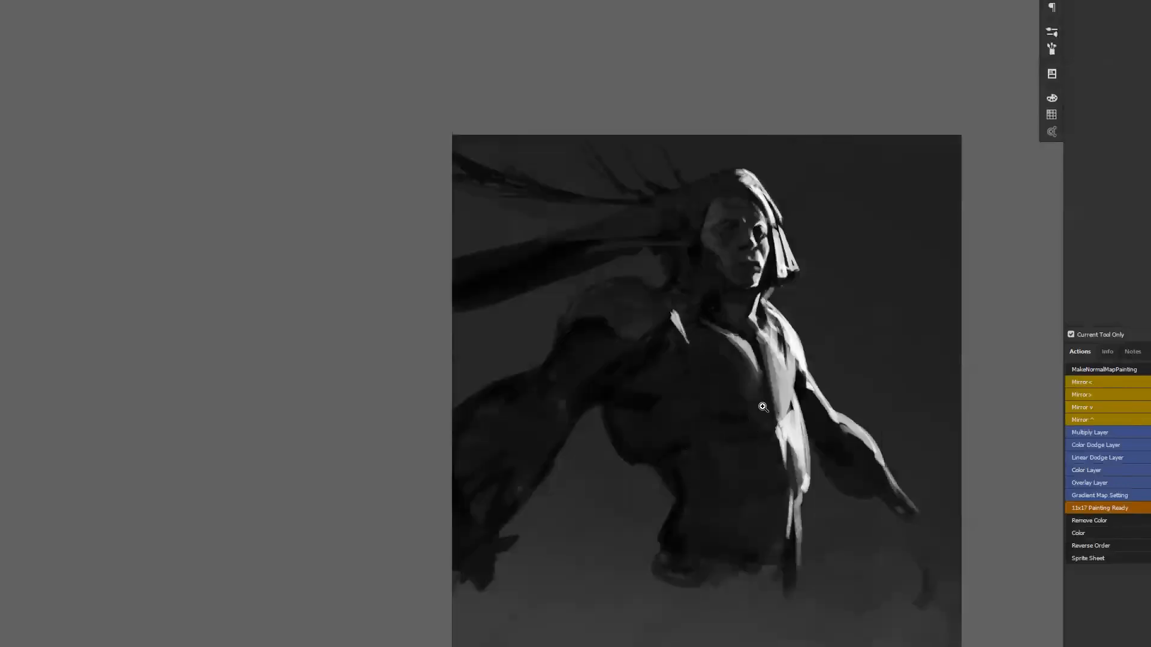
{"action": "mouse_move", "coordinate": [742, 353]}
{"action": "left_mouse_down"}
{"action": "mouse_move", "coordinate": [777, 454]}
{"action": "mouse_move", "coordinate": [766, 434]}
{"action": "mouse_move", "coordinate": [766, 459]}
{"action": "mouse_move", "coordinate": [756, 451]}
{"action": "mouse_move", "coordinate": [774, 463]}
{"action": "mouse_move", "coordinate": [777, 502]}
{"action": "mouse_move", "coordinate": [794, 502]}
{"action": "mouse_move", "coordinate": [773, 477]}
{"action": "mouse_move", "coordinate": [782, 500]}
{"action": "left_mouse_up"}
{"action": "left_click", "coordinate": [749, 444], "text": "alt"}
{"action": "left_click", "coordinate": [793, 490], "text": "alt"}
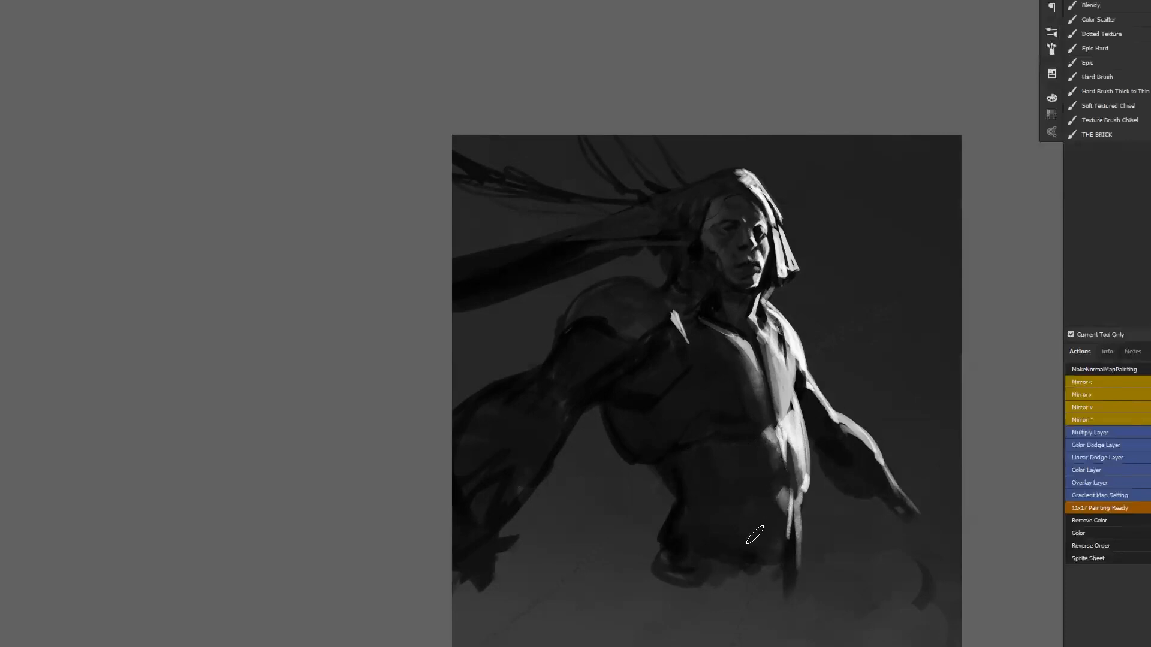
{"action": "left_click_drag", "start_coordinate": [744, 449], "coordinate": [599, 336]}
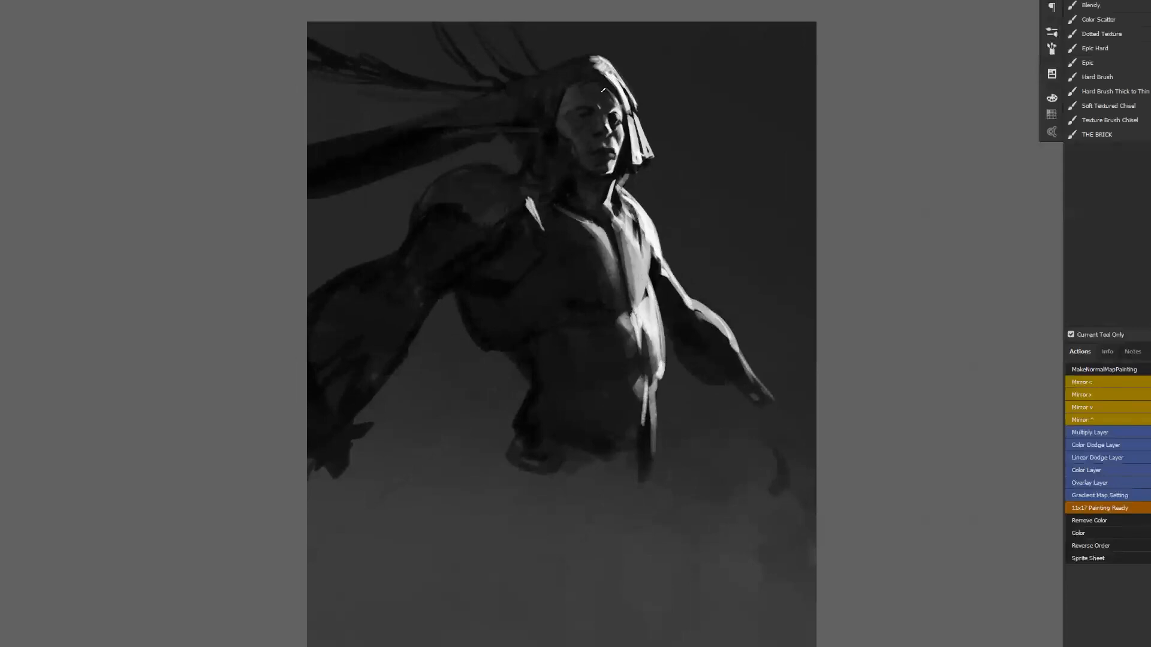
Step: Reduce the brush size and paint a dark crease beneath the pectorals, flipping the canvas before and after
{"action": "key", "text": "bracketleft"}
{"action": "key", "text": "bracketleft"}
{"action": "key", "text": "bracketleft"}
{"action": "key", "text": "bracketleft"}
{"action": "key", "text": "ctrl+shift+h"}
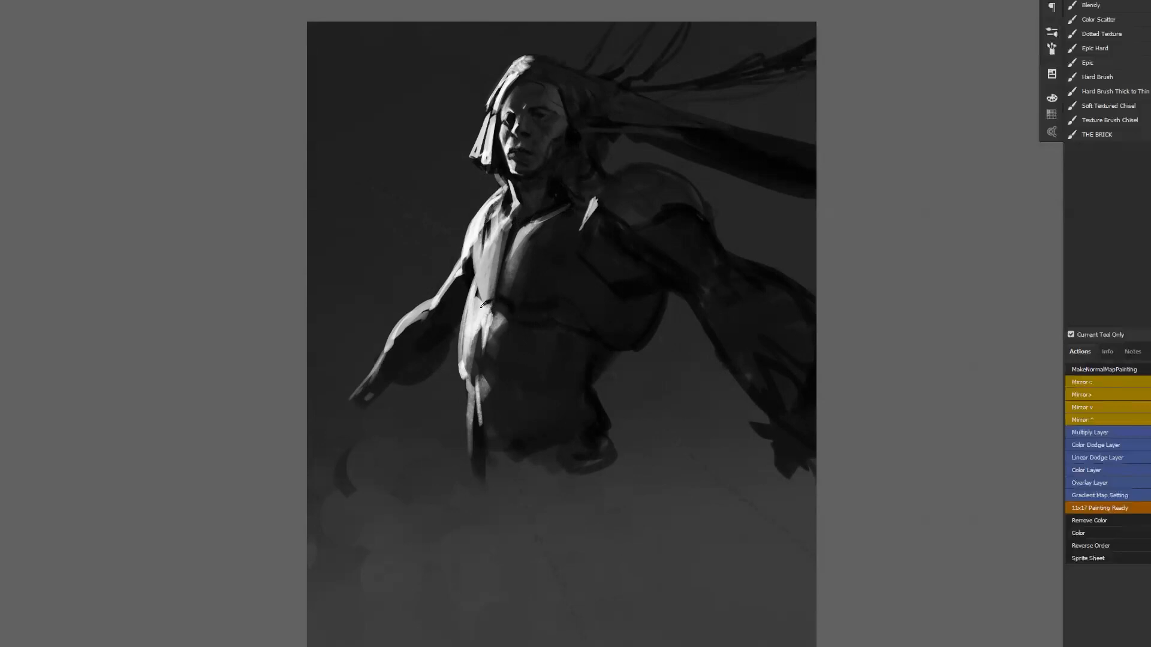
{"action": "left_click_drag", "start_coordinate": [482, 303], "coordinate": [464, 339]}
{"action": "left_click", "coordinate": [552, 400], "text": "alt"}
{"action": "left_click", "coordinate": [552, 401], "text": "alt"}
{"action": "key", "text": "ctrl+f"}
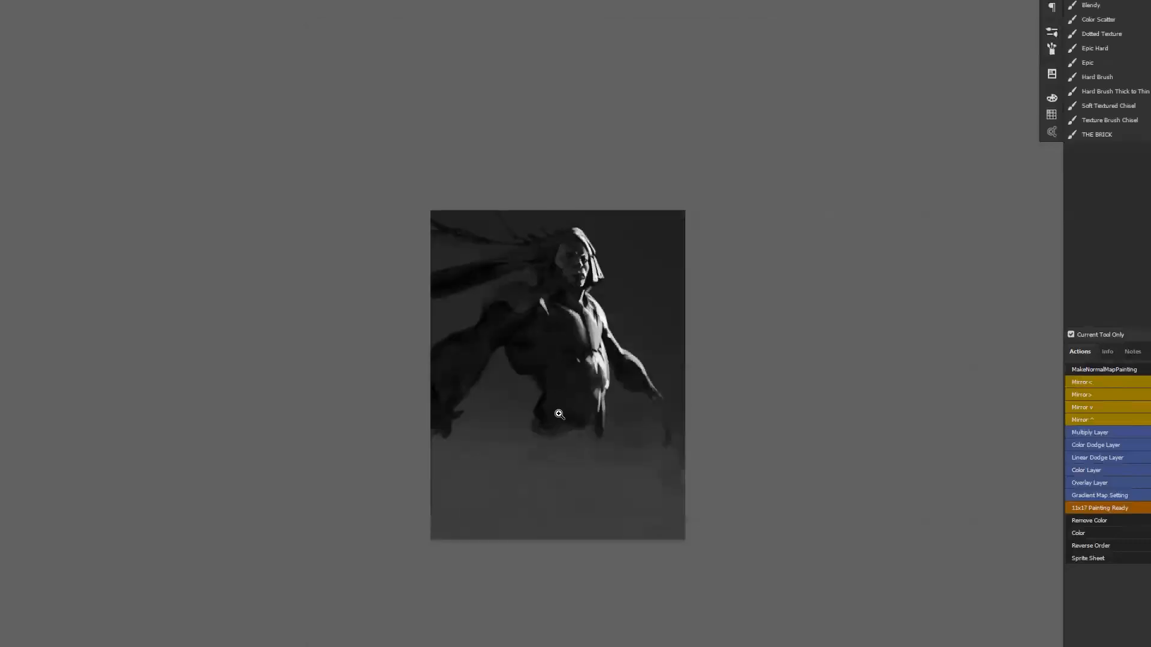
Step: Slim the shaded side of the torso from armpit to waist with the background grey, undoing the first attempt
{"action": "left_click", "coordinate": [561, 413], "text": "ctrl"}
{"action": "key", "text": "b"}
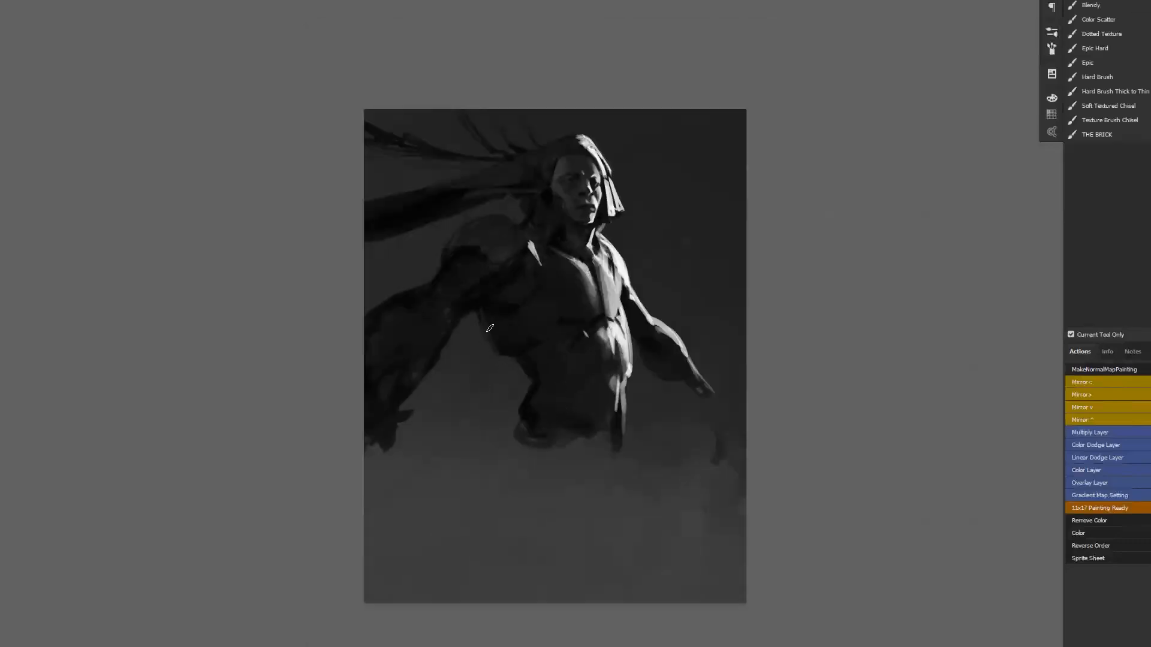
{"action": "mouse_move", "coordinate": [482, 307]}
{"action": "left_mouse_down"}
{"action": "mouse_move", "coordinate": [521, 385]}
{"action": "mouse_move", "coordinate": [482, 309]}
{"action": "mouse_move", "coordinate": [522, 383]}
{"action": "mouse_move", "coordinate": [497, 315]}
{"action": "mouse_move", "coordinate": [529, 384]}
{"action": "left_mouse_up"}
{"action": "key", "text": "ctrl+z"}
{"action": "key", "text": "ctrl+z"}
{"action": "mouse_move", "coordinate": [488, 304]}
{"action": "left_mouse_down"}
{"action": "mouse_move", "coordinate": [537, 378]}
{"action": "mouse_move", "coordinate": [533, 407]}
{"action": "left_mouse_up"}
{"action": "left_click_drag", "start_coordinate": [529, 365], "coordinate": [525, 411]}
{"action": "left_click_drag", "start_coordinate": [513, 329], "coordinate": [539, 362]}
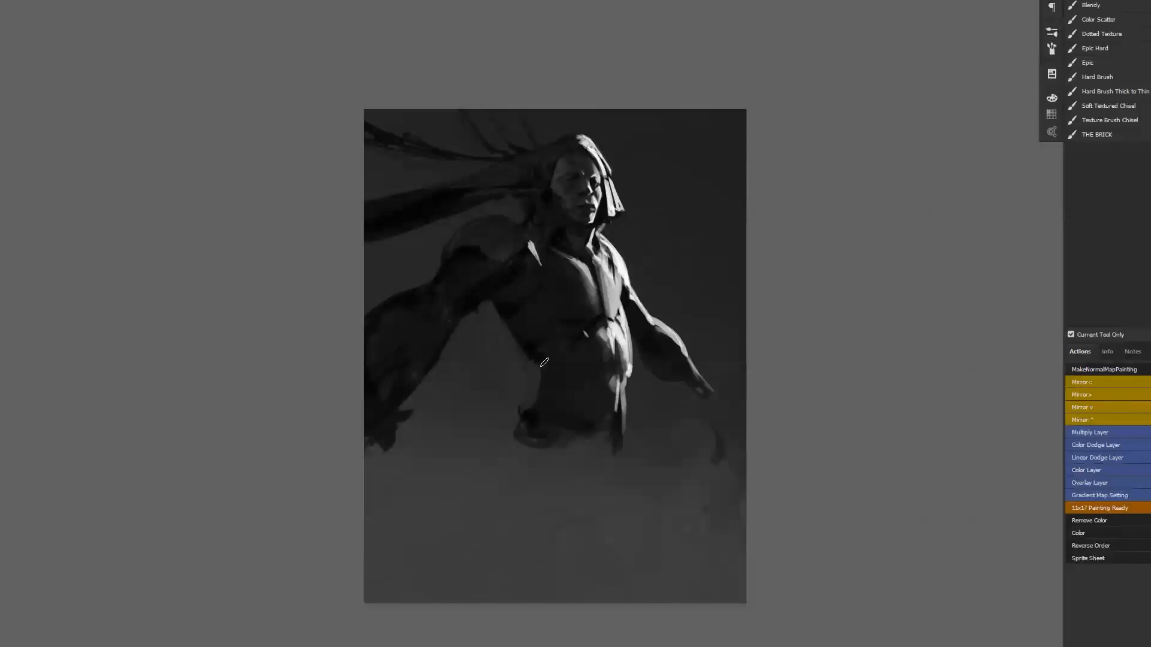
Step: Add thin light lines at the collarbone and the shaded pectoral's outer edge, and flip the canvas
{"action": "left_click", "coordinate": [543, 283], "text": "shift"}
{"action": "scroll", "coordinate": [549, 326], "scroll_direction": "up", "scroll_amount": 2}
{"action": "key", "text": "ctrl+z"}
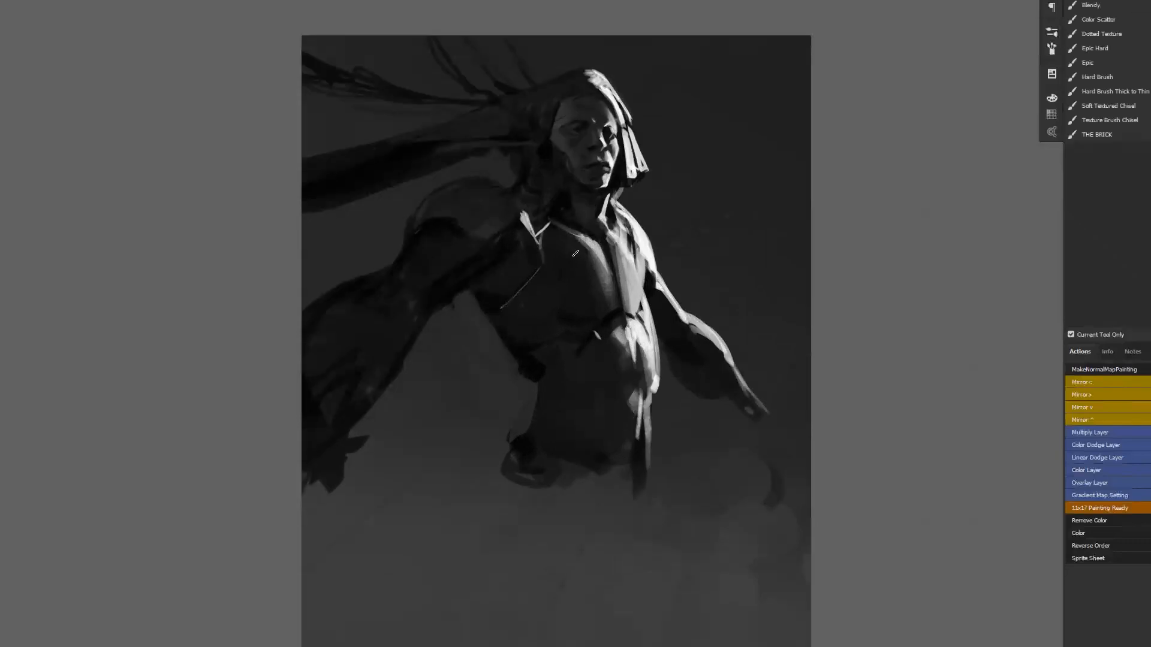
{"action": "key", "text": "ctrl+shift+h"}
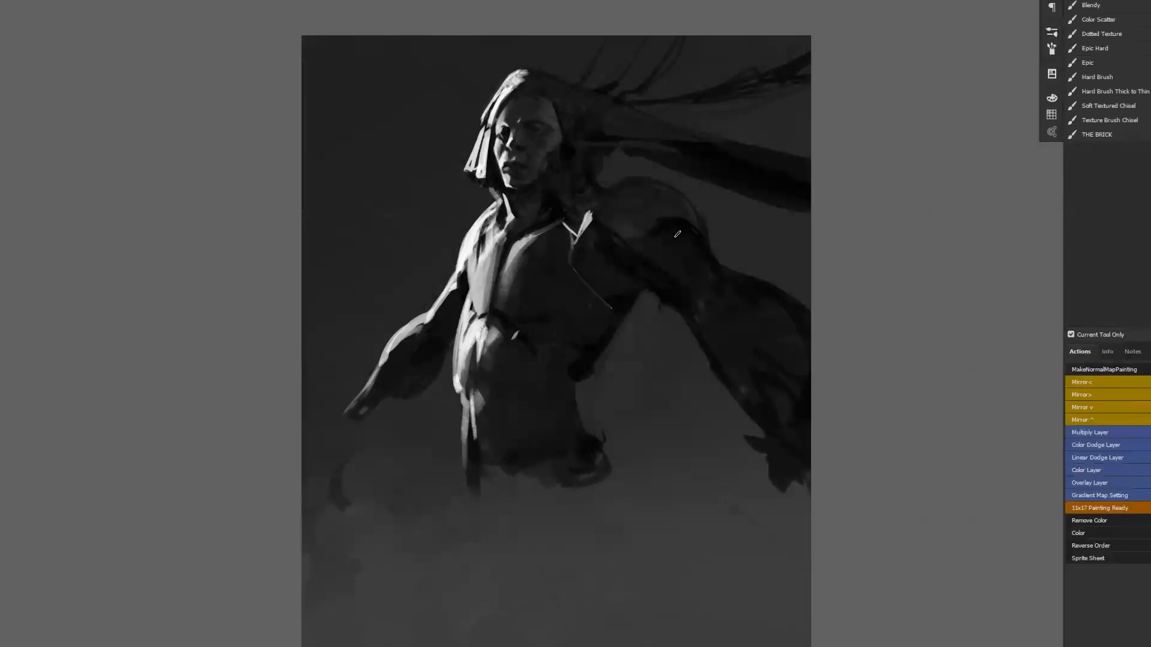
Step: Lengthen the bright hair beside the lit cheek with loose, tapering strands down to the shoulder
{"action": "mouse_move", "coordinate": [481, 177]}
{"action": "left_mouse_down"}
{"action": "mouse_move", "coordinate": [492, 188]}
{"action": "mouse_move", "coordinate": [476, 210]}
{"action": "left_mouse_up"}
{"action": "key", "text": "ctrl+z"}
{"action": "left_click_drag", "start_coordinate": [480, 153], "coordinate": [459, 196]}
{"action": "mouse_move", "coordinate": [473, 169]}
{"action": "left_mouse_down"}
{"action": "mouse_move", "coordinate": [454, 196]}
{"action": "mouse_move", "coordinate": [466, 212]}
{"action": "left_mouse_up"}
{"action": "mouse_move", "coordinate": [471, 172]}
{"action": "left_mouse_down"}
{"action": "mouse_move", "coordinate": [466, 198]}
{"action": "mouse_move", "coordinate": [460, 186]}
{"action": "left_mouse_up"}
{"action": "mouse_move", "coordinate": [471, 162]}
{"action": "left_mouse_down"}
{"action": "mouse_move", "coordinate": [454, 185]}
{"action": "mouse_move", "coordinate": [468, 202]}
{"action": "left_mouse_up"}
{"action": "left_click_drag", "start_coordinate": [482, 178], "coordinate": [478, 211]}
{"action": "left_click_drag", "start_coordinate": [481, 142], "coordinate": [480, 212]}
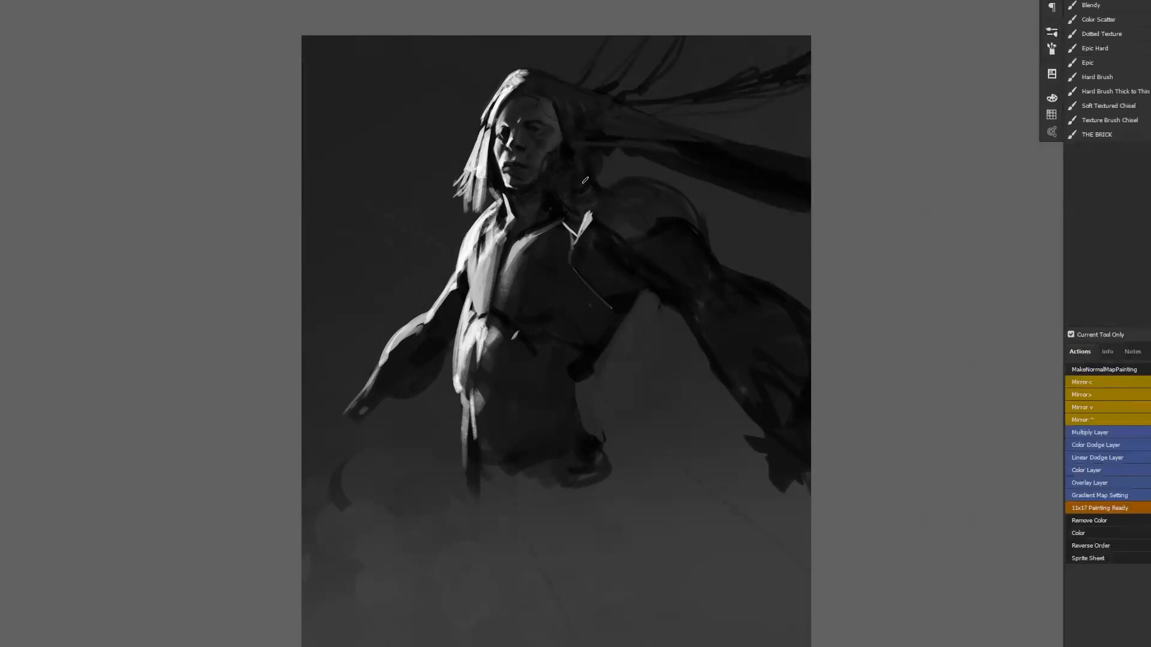
Step: Fill the hair behind the face with a smooth dark grey mass sweeping backwards, and flip the canvas
{"action": "left_click_drag", "start_coordinate": [603, 115], "coordinate": [693, 150]}
{"action": "mouse_move", "coordinate": [553, 87]}
{"action": "left_mouse_down"}
{"action": "mouse_move", "coordinate": [595, 183]}
{"action": "mouse_move", "coordinate": [611, 190]}
{"action": "left_mouse_up"}
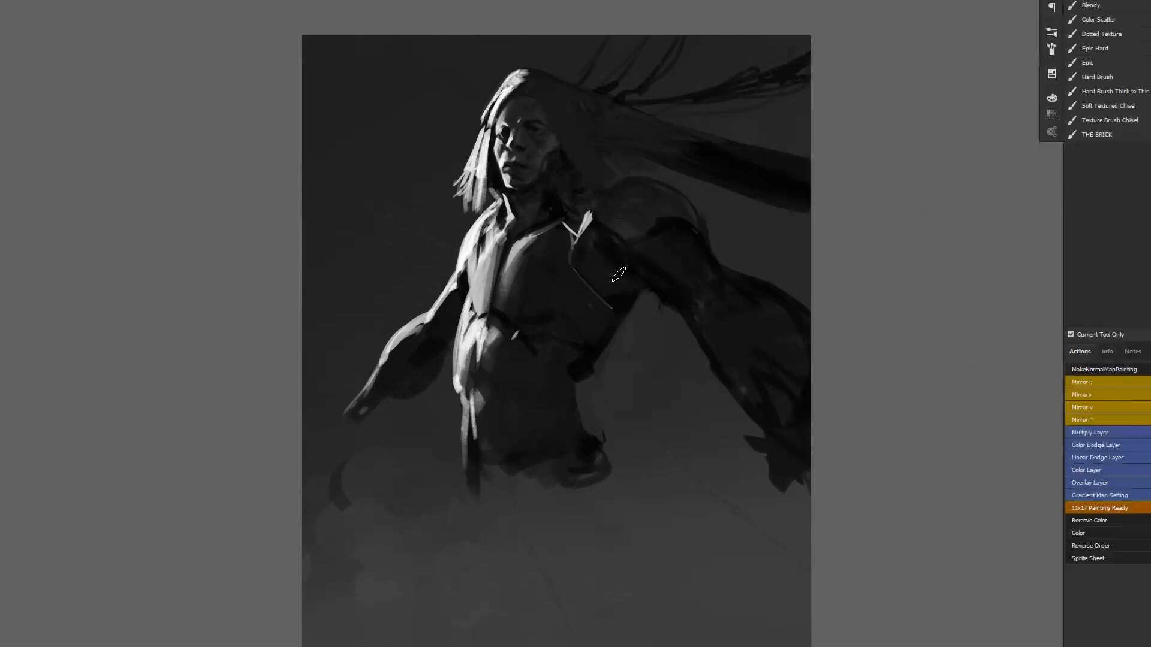
{"action": "key", "text": "ctrl+f"}
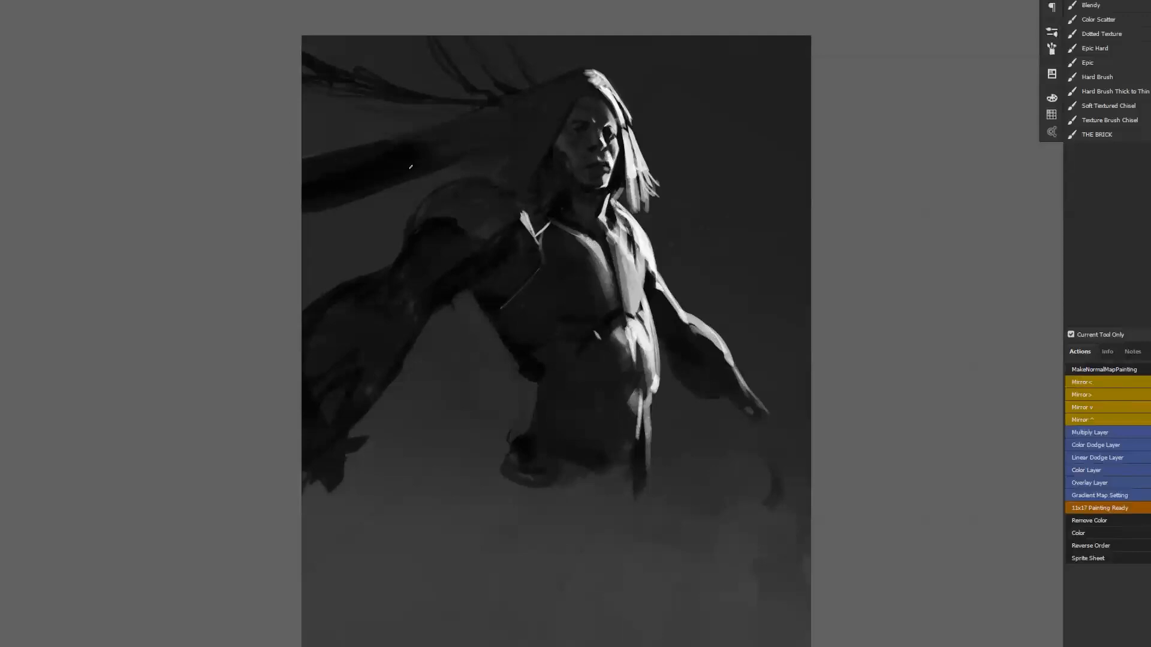
Step: Paint a faint grey rim along the shaded shoulder and upper arm, sampling nearby tones
{"action": "mouse_move", "coordinate": [424, 198]}
{"action": "left_mouse_down"}
{"action": "mouse_move", "coordinate": [407, 238]}
{"action": "mouse_move", "coordinate": [439, 190]}
{"action": "mouse_move", "coordinate": [408, 239]}
{"action": "mouse_move", "coordinate": [437, 205]}
{"action": "mouse_move", "coordinate": [430, 197]}
{"action": "mouse_move", "coordinate": [467, 186]}
{"action": "mouse_move", "coordinate": [432, 209]}
{"action": "mouse_move", "coordinate": [448, 208]}
{"action": "mouse_move", "coordinate": [455, 191]}
{"action": "mouse_move", "coordinate": [431, 198]}
{"action": "mouse_move", "coordinate": [470, 181]}
{"action": "mouse_move", "coordinate": [434, 204]}
{"action": "mouse_move", "coordinate": [471, 199]}
{"action": "left_mouse_up"}
{"action": "key", "text": "]"}
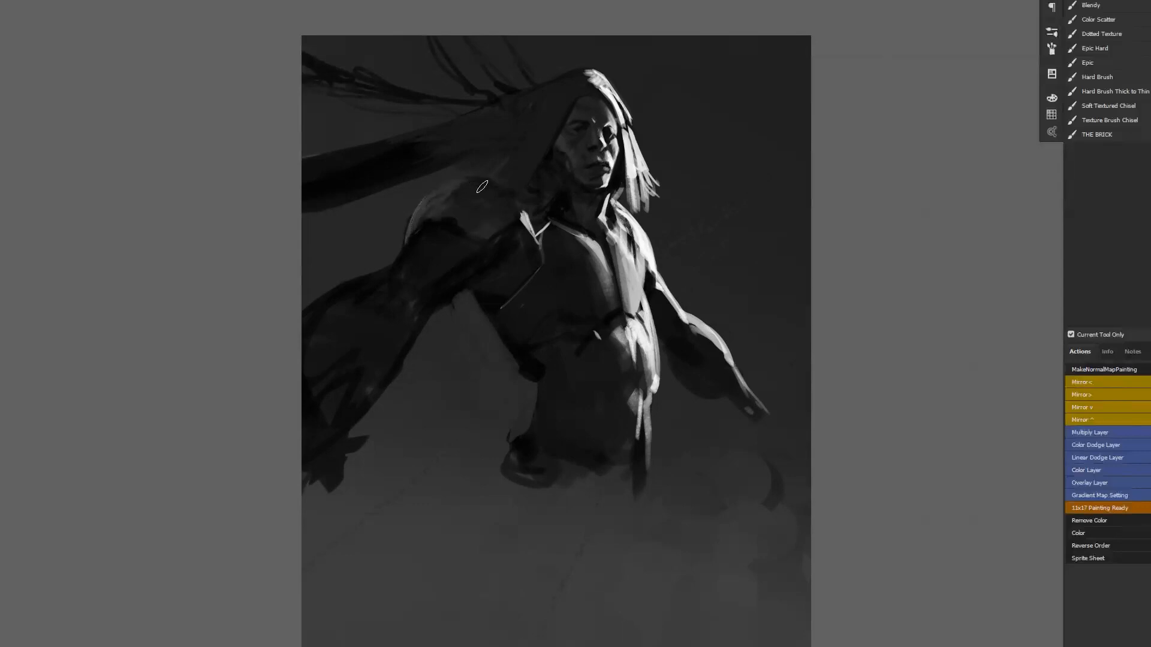
{"action": "left_click_drag", "start_coordinate": [426, 200], "coordinate": [416, 214]}
{"action": "left_click", "coordinate": [397, 223], "text": "alt"}
{"action": "mouse_move", "coordinate": [397, 253]}
{"action": "left_mouse_down"}
{"action": "mouse_move", "coordinate": [415, 215]}
{"action": "mouse_move", "coordinate": [411, 243]}
{"action": "mouse_move", "coordinate": [387, 268]}
{"action": "mouse_move", "coordinate": [426, 232]}
{"action": "mouse_move", "coordinate": [384, 267]}
{"action": "left_mouse_up"}
{"action": "left_click", "coordinate": [422, 209], "text": "alt"}
{"action": "left_click", "coordinate": [412, 227], "text": "alt"}
Step: Adjust the brush size, paint muted grey light along the top of the shaded arm and check it mirrored
{"action": "key", "text": "bracketright"}
{"action": "key", "text": "bracketright"}
{"action": "key", "text": "bracketright"}
{"action": "key", "text": "bracketright"}
{"action": "key", "text": "bracketleft"}
{"action": "key", "text": "bracketleft"}
{"action": "key", "text": "bracketleft"}
{"action": "key", "text": "bracketleft"}
{"action": "mouse_move", "coordinate": [308, 314]}
{"action": "left_mouse_down"}
{"action": "mouse_move", "coordinate": [450, 240]}
{"action": "mouse_move", "coordinate": [403, 263]}
{"action": "mouse_move", "coordinate": [440, 253]}
{"action": "left_mouse_up"}
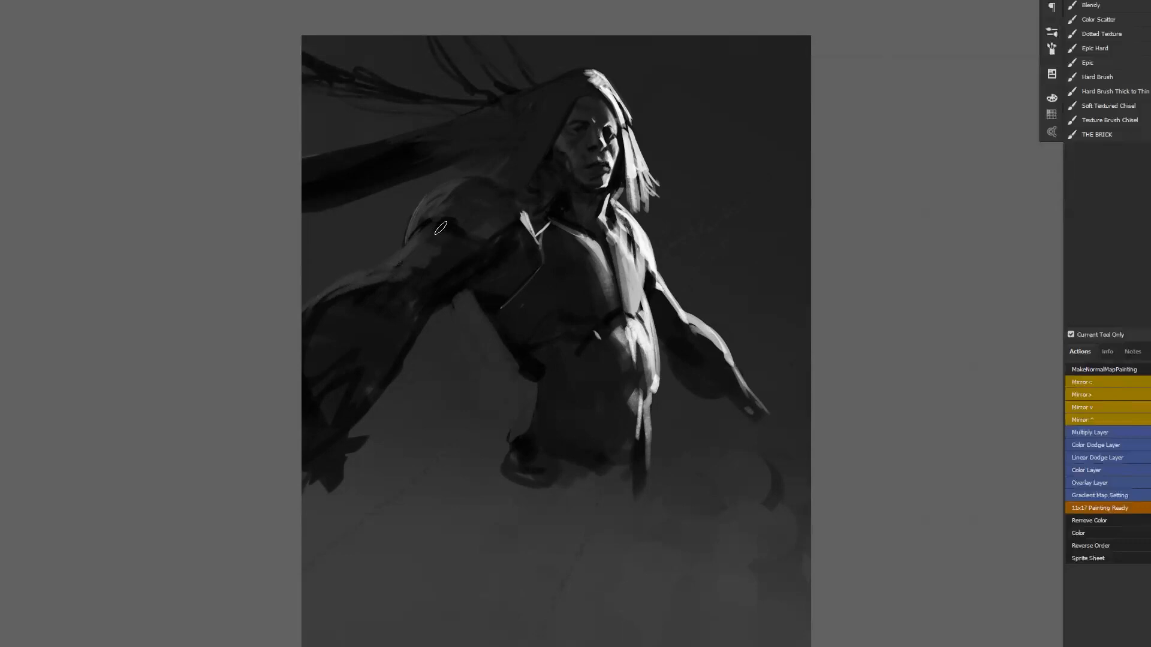
{"action": "key", "text": "F2"}
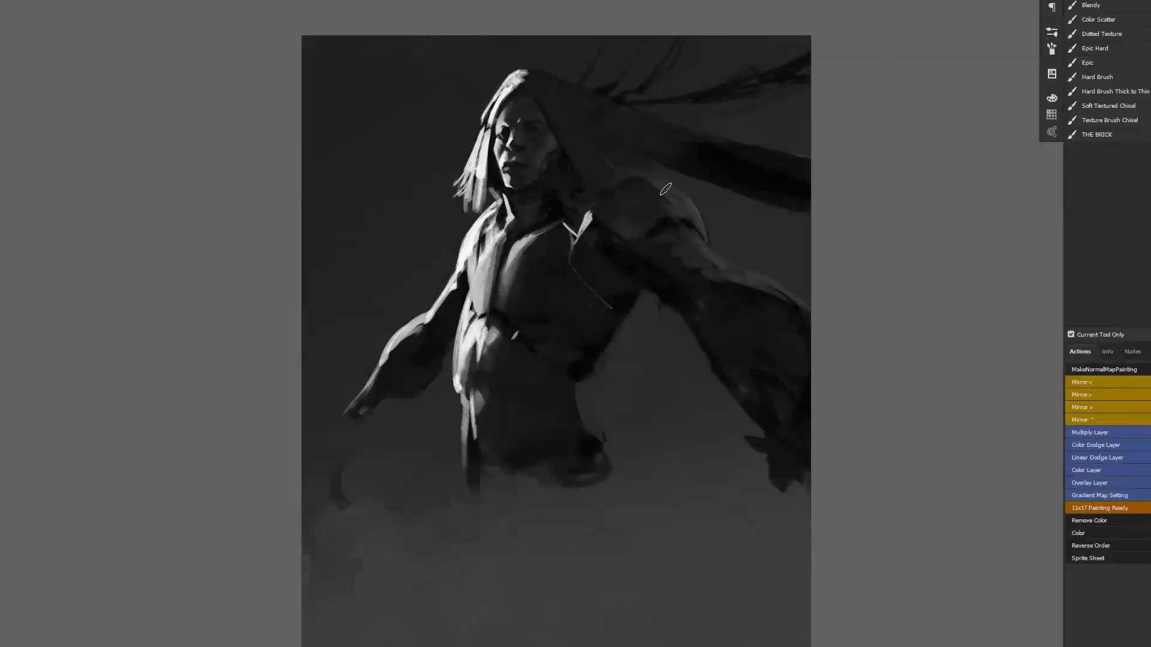
{"action": "key", "text": "F2"}
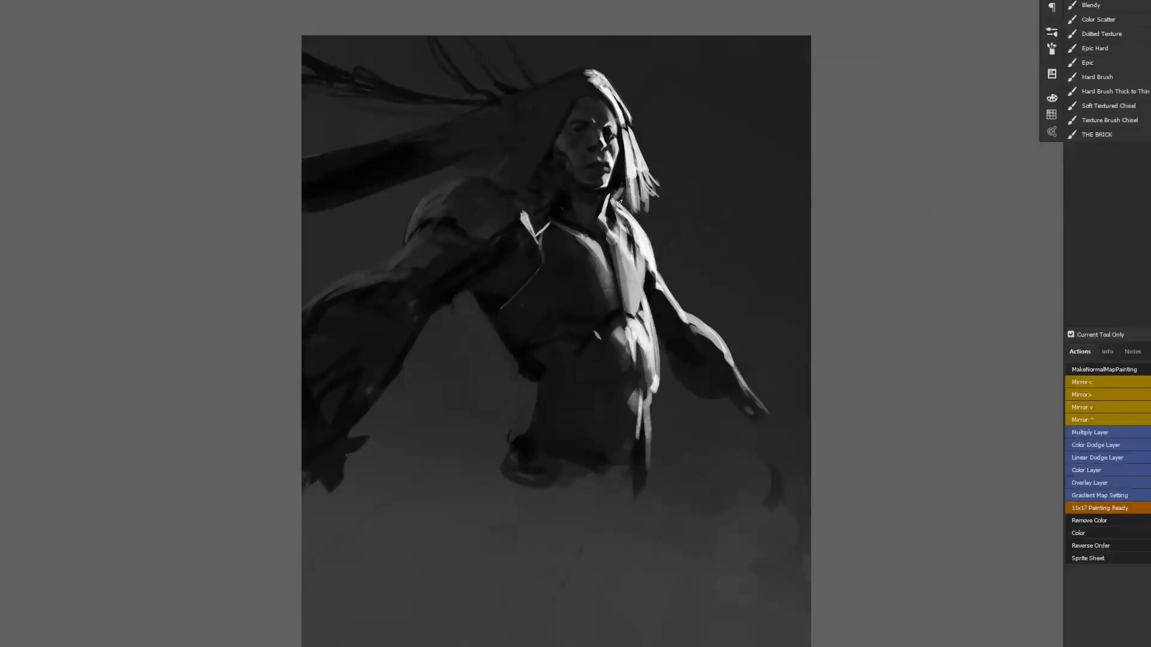
Step: Broaden the rounded highlight on the lit shoulder, add shading beside the neck and check the figure at small scale
{"action": "mouse_move", "coordinate": [633, 217]}
{"action": "left_mouse_down"}
{"action": "mouse_move", "coordinate": [656, 268]}
{"action": "mouse_move", "coordinate": [656, 254]}
{"action": "left_mouse_up"}
{"action": "mouse_move", "coordinate": [624, 242]}
{"action": "left_mouse_down"}
{"action": "mouse_move", "coordinate": [639, 265]}
{"action": "mouse_move", "coordinate": [611, 205]}
{"action": "mouse_move", "coordinate": [620, 226]}
{"action": "left_mouse_up"}
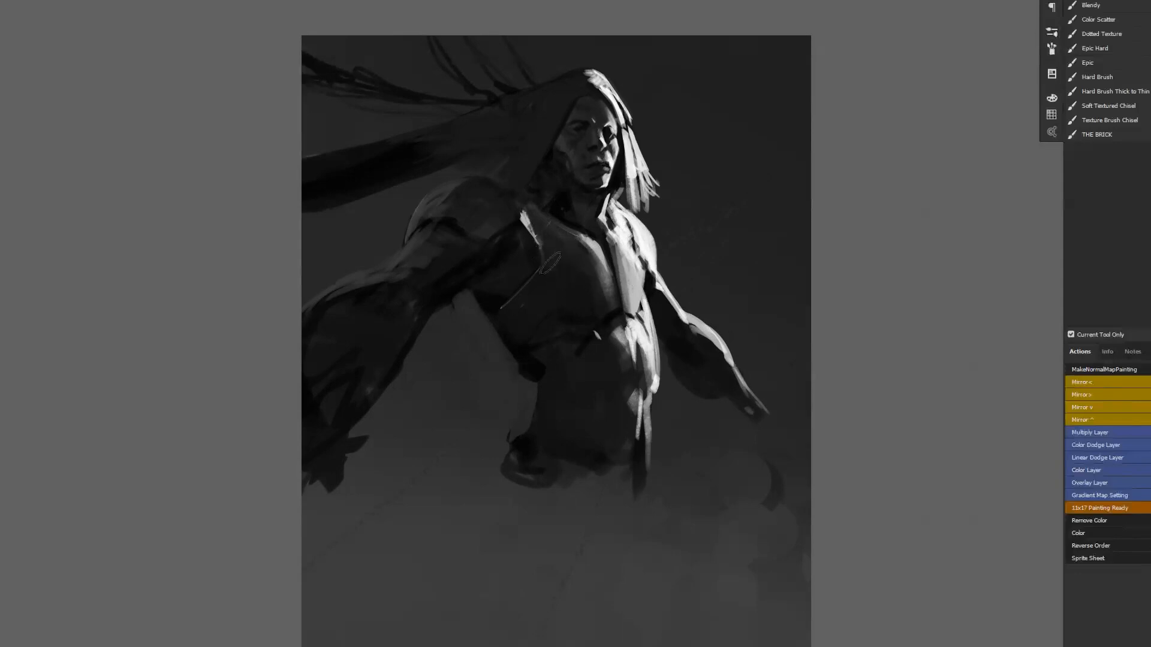
{"action": "key", "text": "ctrl+minus"}
{"action": "key", "text": "ctrl+minus"}
{"action": "key", "text": "ctrl+minus"}
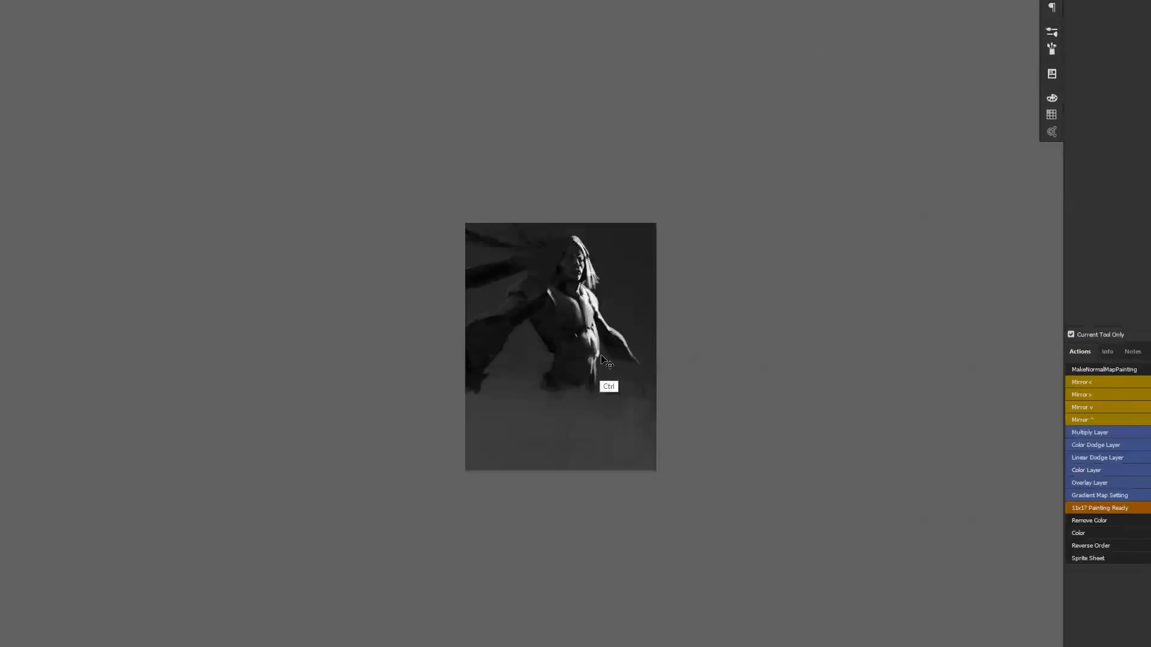
Step: Tone down the bright accent beside the shaded armpit, refine the light edge of the ribs and flip the canvas
{"action": "key", "text": "ctrl+plus"}
{"action": "key", "text": "ctrl+plus"}
{"action": "key", "text": "ctrl+plus"}
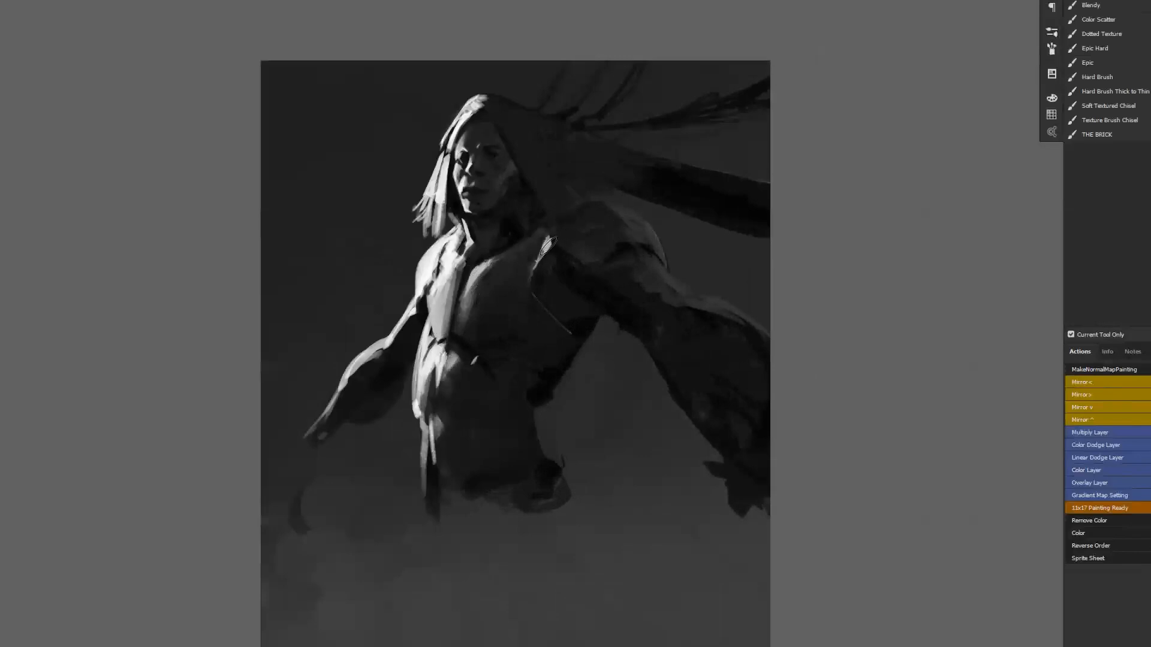
{"action": "mouse_move", "coordinate": [551, 235]}
{"action": "left_mouse_down"}
{"action": "mouse_move", "coordinate": [535, 269]}
{"action": "mouse_move", "coordinate": [539, 260]}
{"action": "left_mouse_up"}
{"action": "left_click_drag", "start_coordinate": [427, 317], "coordinate": [420, 354]}
{"action": "key", "text": "ctrl+shift+h"}
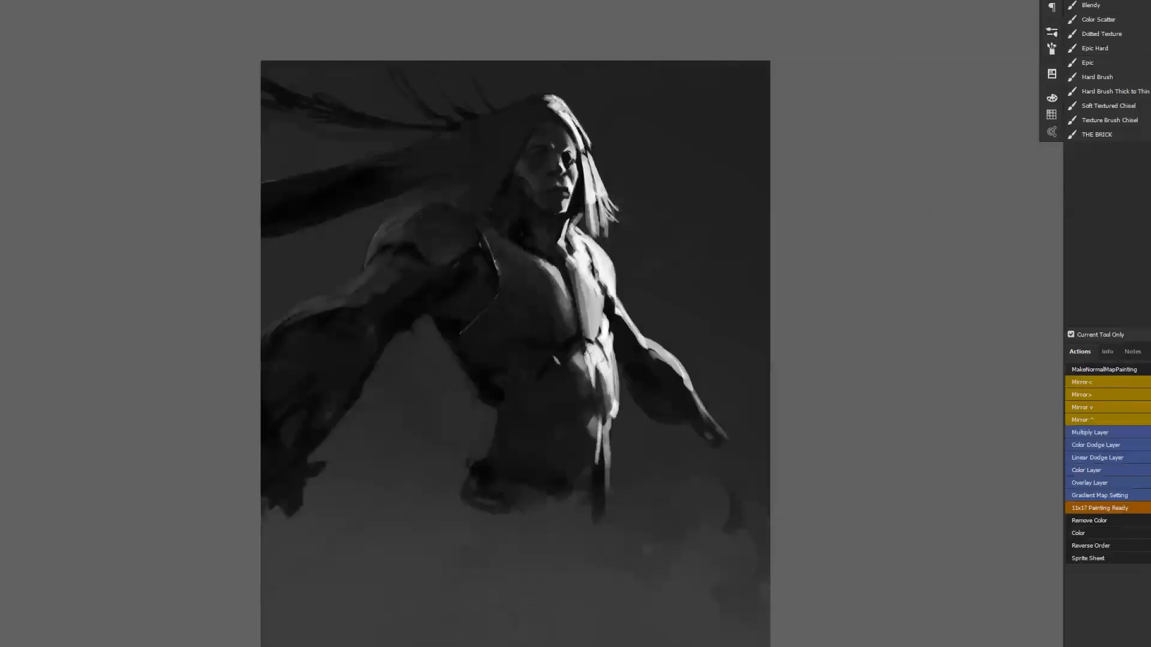
Step: Define the abdominal muscles and waist edge with sampled dark tones, undo one stroke, and flip the canvas
{"action": "left_click", "coordinate": [624, 417], "text": "alt"}
{"action": "key", "text": "bracketright"}
{"action": "left_click_drag", "start_coordinate": [619, 405], "coordinate": [614, 418]}
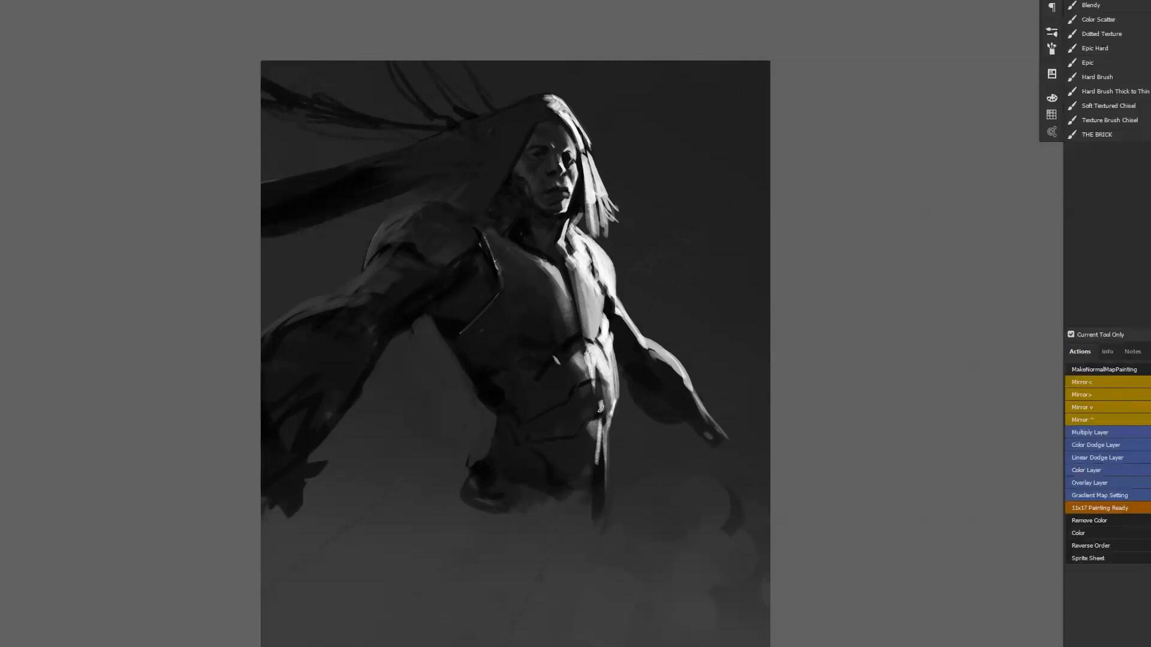
{"action": "key", "text": "ctrl+z"}
{"action": "left_click_drag", "start_coordinate": [589, 422], "coordinate": [599, 487]}
{"action": "key", "text": "ctrl+f"}
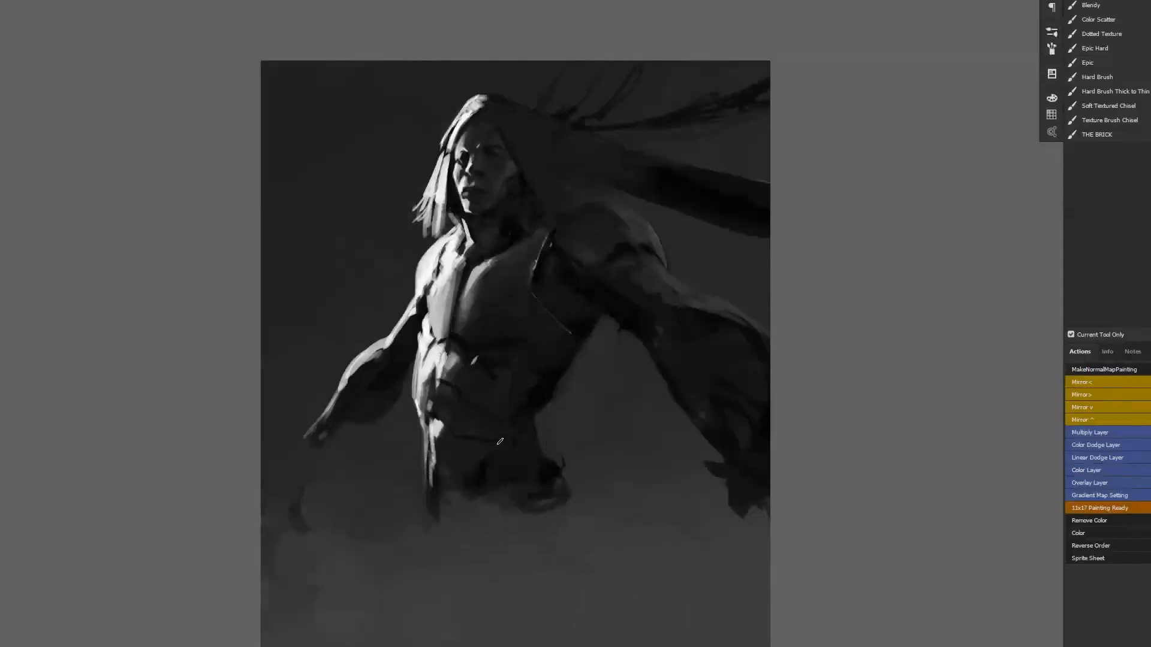
Step: Check the figure's proportions and values mirrored, at small scale and close up
{"action": "key", "text": "ctrl+f"}
{"action": "key", "text": "ctrl+f"}
{"action": "left_click", "coordinate": [484, 143], "text": "ctrl"}
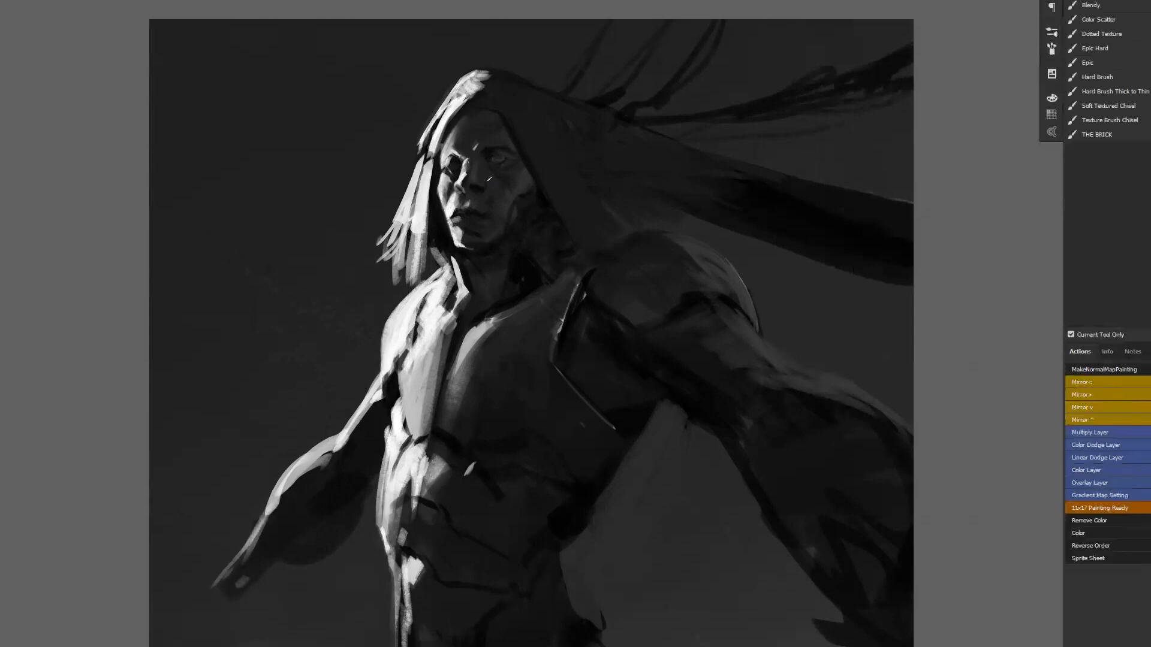
{"action": "scroll", "coordinate": [489, 230], "scroll_direction": "down", "scroll_amount": 3}
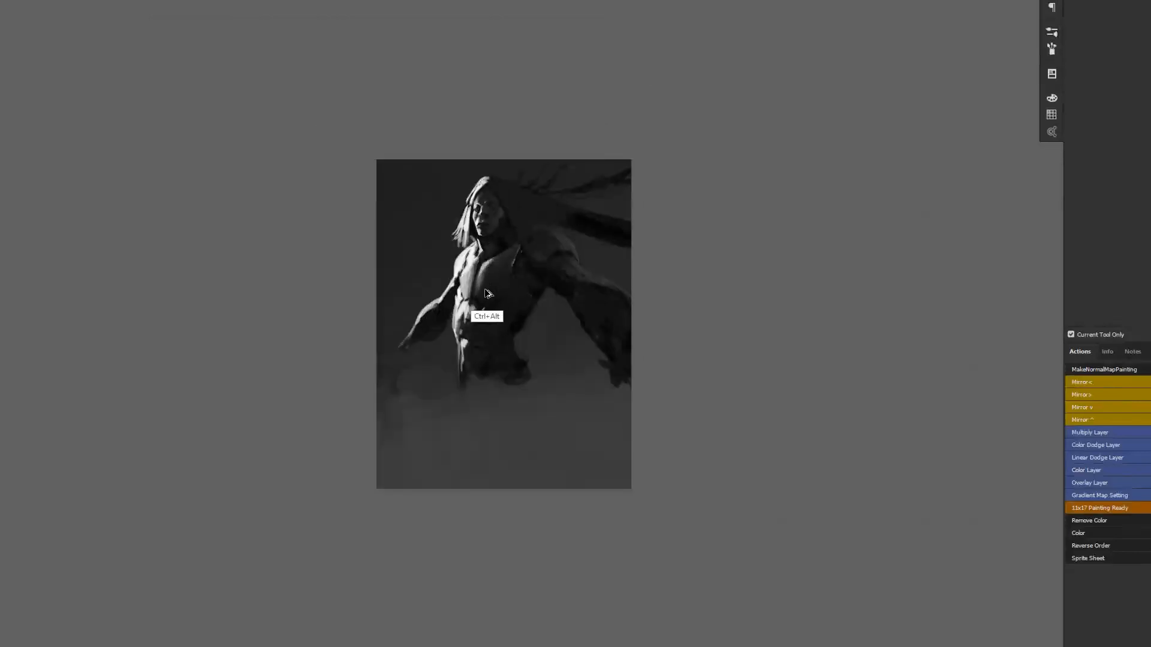
{"action": "key", "text": "ctrl+f"}
{"action": "left_click", "coordinate": [568, 238], "text": "ctrl"}
{"action": "left_click", "coordinate": [568, 238], "text": "ctrl"}
{"action": "left_click", "coordinate": [568, 239], "text": "ctrl"}
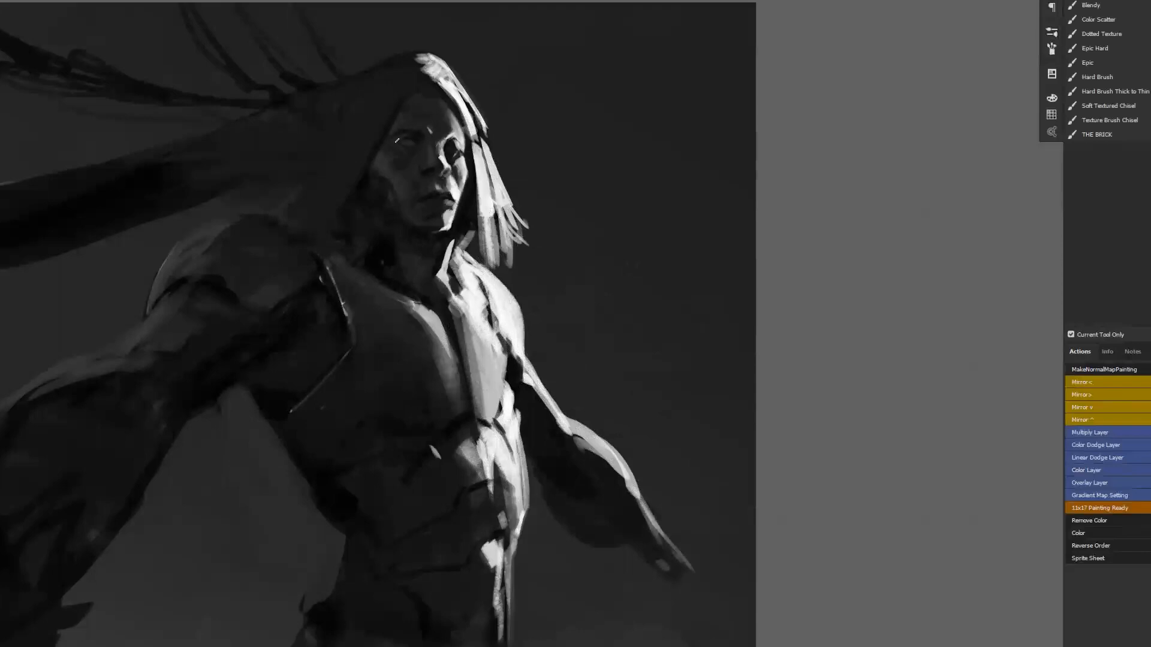
Step: Refine the shaded cheek edge and the jaw of the face with a sampled tone and check at small scale
{"action": "left_click", "coordinate": [395, 172], "text": "alt"}
{"action": "mouse_move", "coordinate": [376, 181]}
{"action": "left_mouse_down"}
{"action": "mouse_move", "coordinate": [369, 170]}
{"action": "mouse_move", "coordinate": [380, 197]}
{"action": "left_mouse_up"}
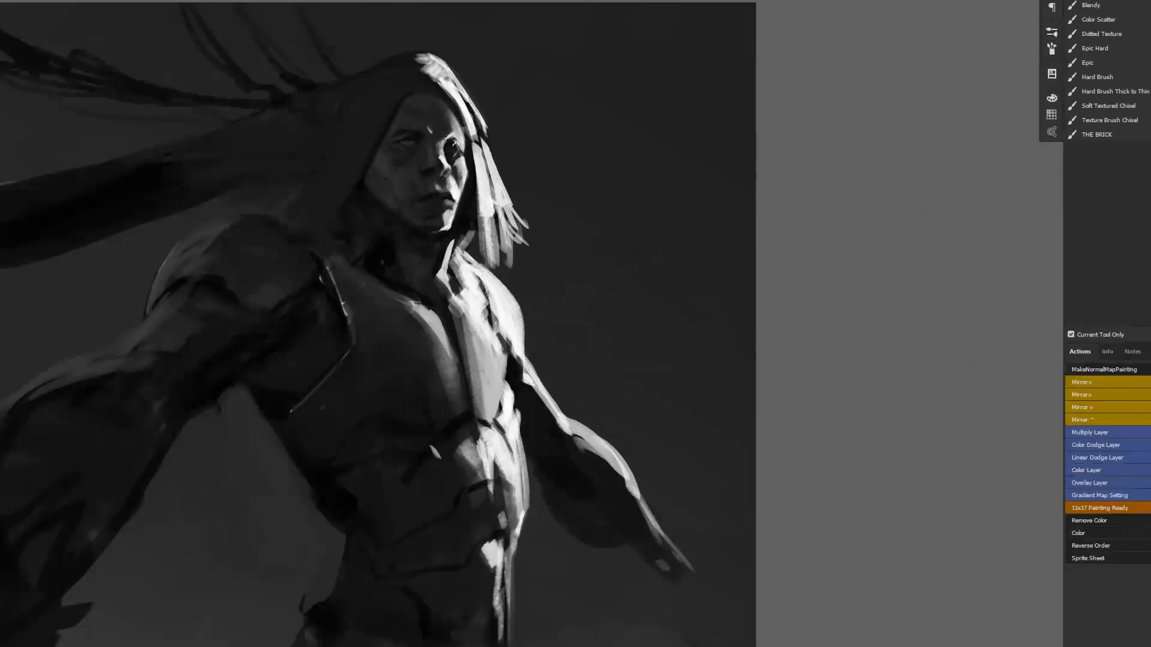
{"action": "left_click_drag", "start_coordinate": [443, 204], "coordinate": [452, 212]}
{"action": "scroll", "coordinate": [454, 208], "scroll_direction": "down", "scroll_amount": 3}
{"action": "scroll", "coordinate": [456, 193], "scroll_direction": "up", "scroll_amount": 3}
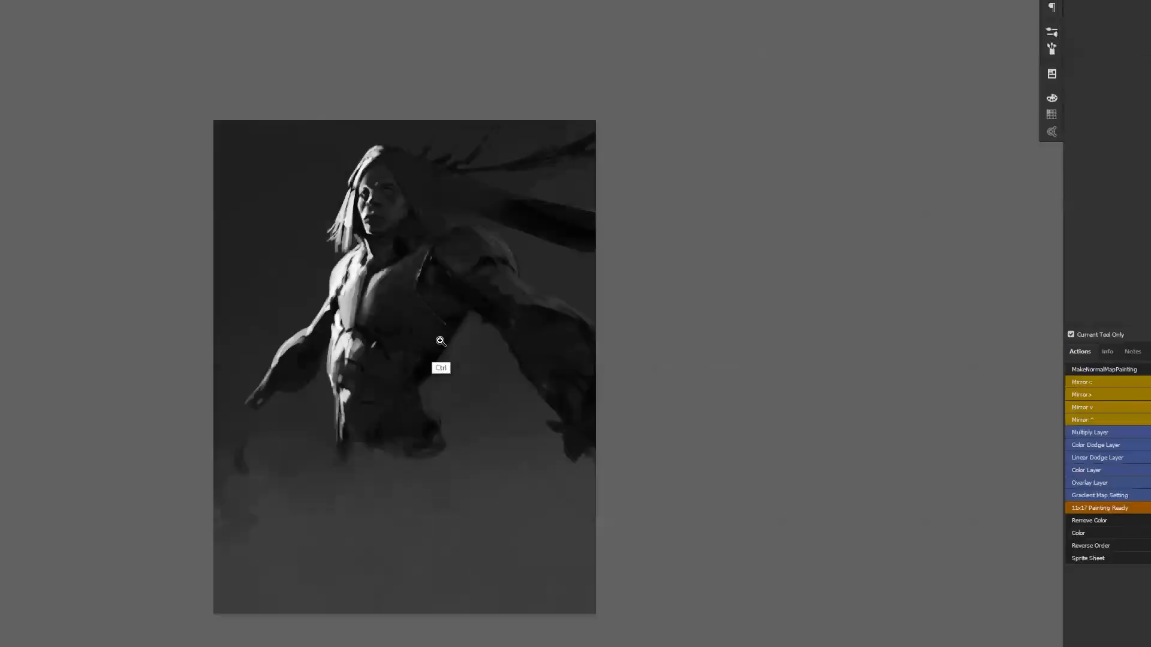
Step: Touch up the lit side of the neck base and spread softer grey light across the lit arm
{"action": "key", "text": "ctrl+shift+h"}
{"action": "left_click", "coordinate": [358, 303]}
{"action": "key", "text": "b"}
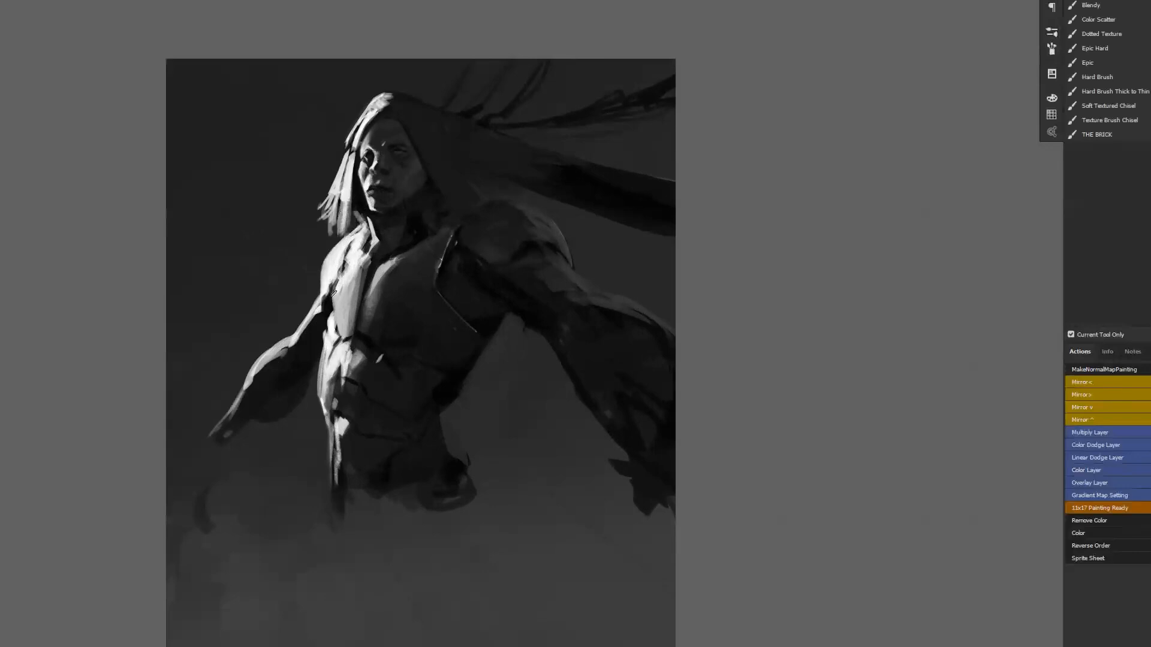
{"action": "mouse_move", "coordinate": [350, 243]}
{"action": "left_mouse_down"}
{"action": "mouse_move", "coordinate": [343, 265]}
{"action": "mouse_move", "coordinate": [366, 226]}
{"action": "left_mouse_up"}
{"action": "key", "text": "ctrl+shift+h"}
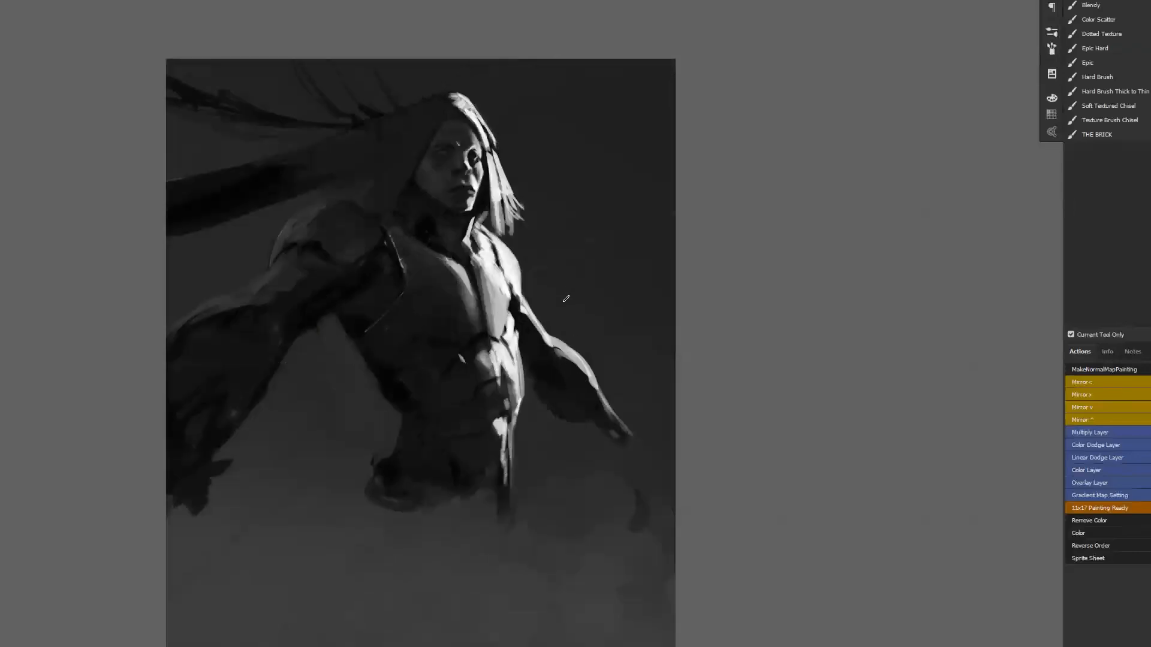
{"action": "mouse_move", "coordinate": [527, 322]}
{"action": "left_mouse_down"}
{"action": "mouse_move", "coordinate": [573, 383]}
{"action": "mouse_move", "coordinate": [554, 359]}
{"action": "mouse_move", "coordinate": [594, 389]}
{"action": "left_mouse_up"}
Step: Soften the tones across the shaded shoulder and upper arm with a much larger brush
{"action": "key", "text": "bracketright"}
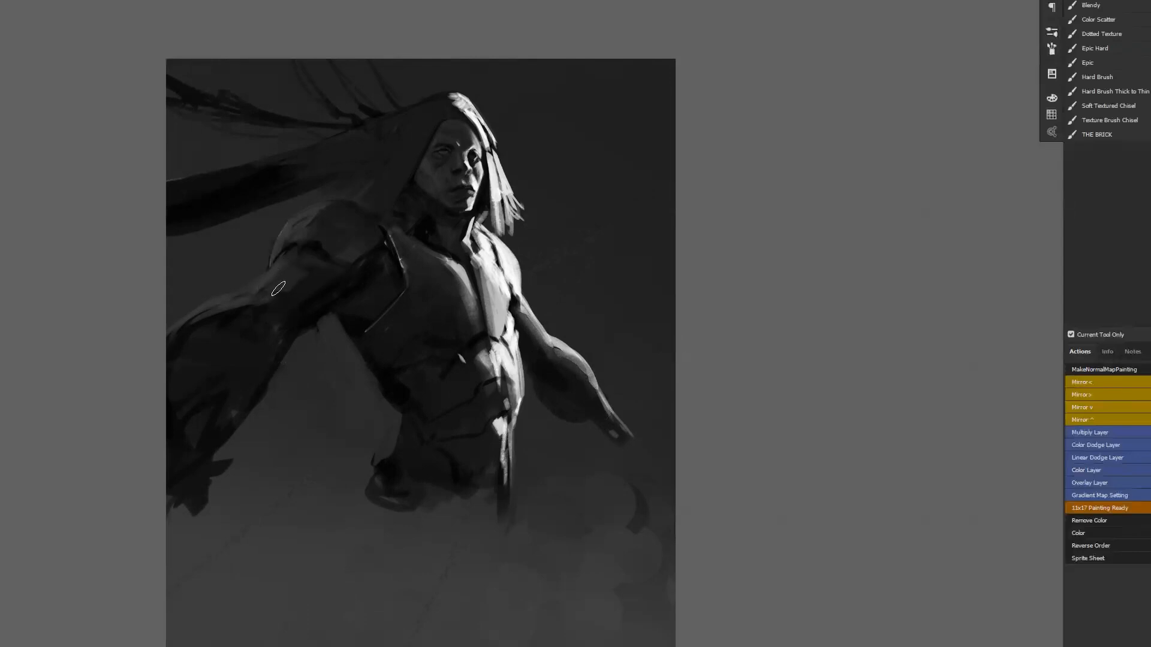
{"action": "key", "text": "bracketright"}
{"action": "key", "text": "bracketright"}
{"action": "key", "text": "bracketright"}
{"action": "key", "text": "bracketright"}
{"action": "key", "text": "bracketright"}
{"action": "key", "text": "bracketright"}
{"action": "key", "text": "bracketright"}
{"action": "left_click_drag", "start_coordinate": [312, 271], "coordinate": [289, 258]}
{"action": "mouse_move", "coordinate": [319, 219]}
{"action": "left_mouse_down"}
{"action": "mouse_move", "coordinate": [354, 229]}
{"action": "mouse_move", "coordinate": [290, 235]}
{"action": "left_mouse_up"}
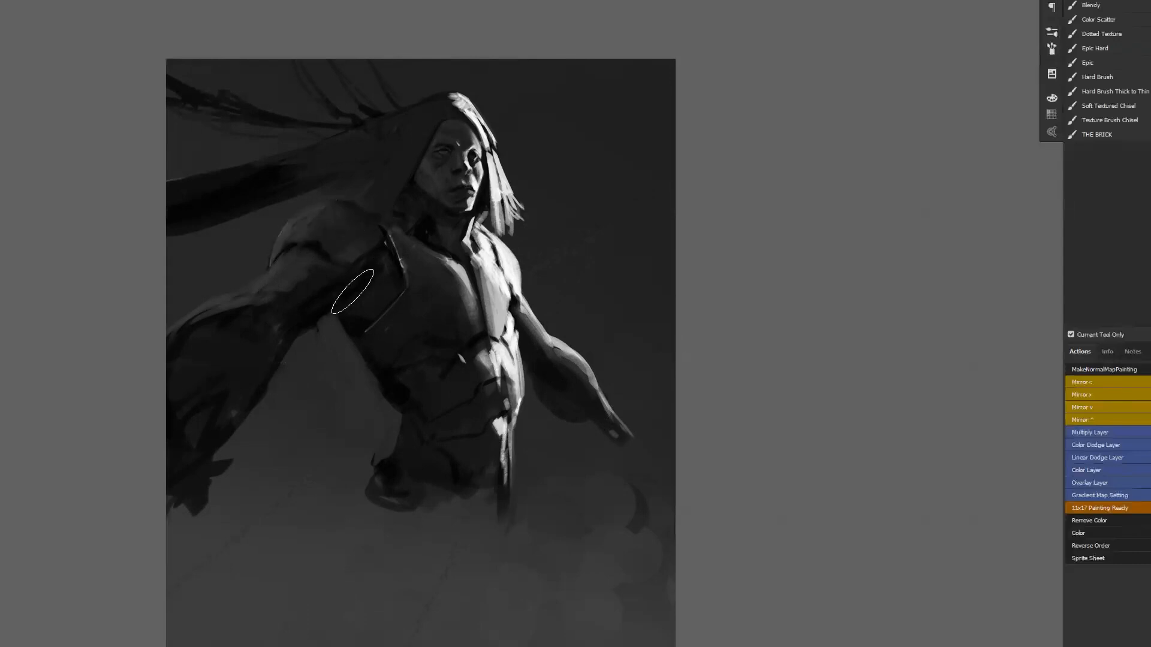
Step: Clean the underside of the shaded arm with the sampled background tone, reduce the brush and check the figure mirrored
{"action": "key", "text": "alt"}
{"action": "left_click", "coordinate": [316, 351], "text": "alt"}
{"action": "left_click_drag", "start_coordinate": [327, 330], "coordinate": [300, 335]}
{"action": "key", "text": "bracketleft"}
{"action": "key", "text": "bracketleft"}
{"action": "key", "text": "bracketleft"}
{"action": "key", "text": "bracketleft"}
{"action": "key", "text": "bracketleft"}
{"action": "key", "text": "bracketleft"}
{"action": "key", "text": "z"}
{"action": "left_click", "coordinate": [413, 533], "text": "alt"}
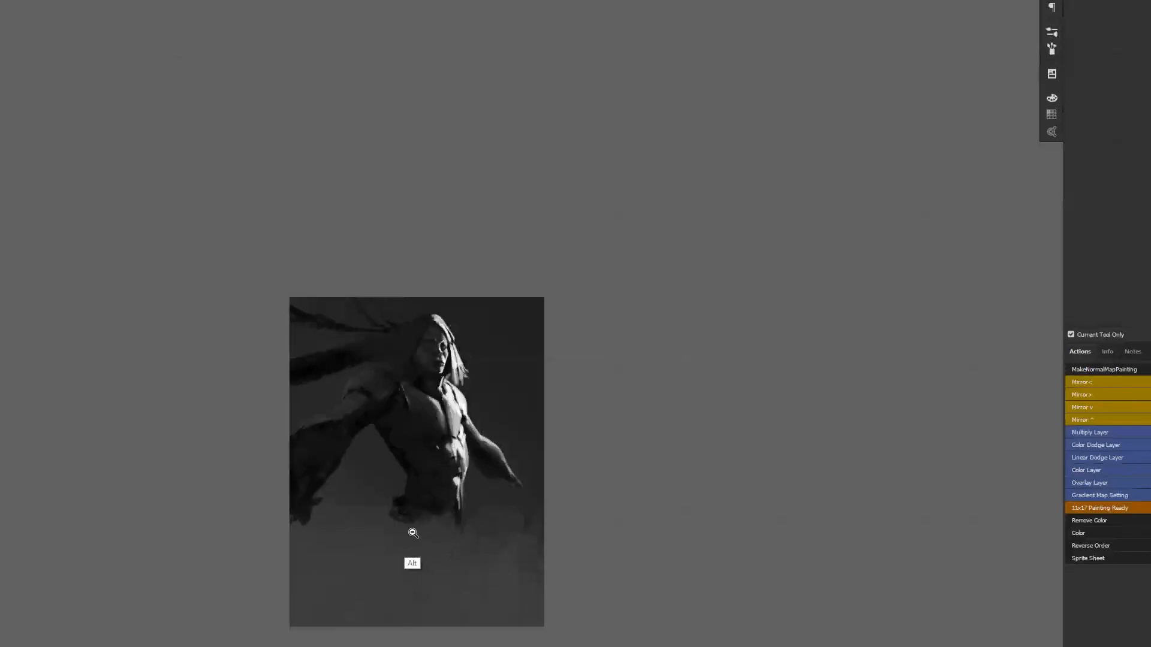
{"action": "key", "text": "ctrl+shift+h"}
{"action": "left_click", "coordinate": [483, 523], "text": "ctrl"}
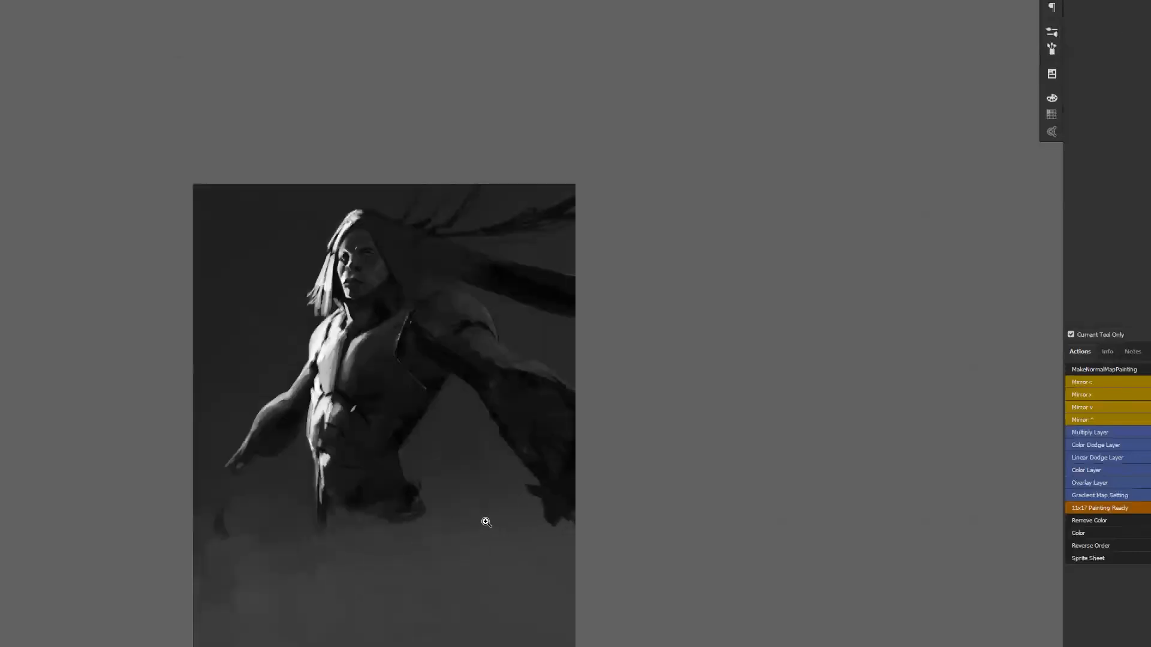
Step: Block in a long dark skirt below the waist with a wide cloth panel streaming out behind
{"action": "left_click_drag", "start_coordinate": [498, 471], "coordinate": [570, 280]}
{"action": "mouse_move", "coordinate": [381, 308]}
{"action": "left_mouse_down"}
{"action": "mouse_move", "coordinate": [387, 353]}
{"action": "mouse_move", "coordinate": [383, 342]}
{"action": "mouse_move", "coordinate": [405, 330]}
{"action": "mouse_move", "coordinate": [384, 325]}
{"action": "mouse_move", "coordinate": [378, 362]}
{"action": "mouse_move", "coordinate": [384, 343]}
{"action": "mouse_move", "coordinate": [407, 531]}
{"action": "mouse_move", "coordinate": [397, 334]}
{"action": "mouse_move", "coordinate": [418, 514]}
{"action": "mouse_move", "coordinate": [405, 319]}
{"action": "mouse_move", "coordinate": [404, 391]}
{"action": "mouse_move", "coordinate": [424, 377]}
{"action": "mouse_move", "coordinate": [465, 516]}
{"action": "mouse_move", "coordinate": [426, 328]}
{"action": "mouse_move", "coordinate": [497, 492]}
{"action": "mouse_move", "coordinate": [477, 354]}
{"action": "mouse_move", "coordinate": [480, 329]}
{"action": "mouse_move", "coordinate": [497, 322]}
{"action": "mouse_move", "coordinate": [483, 319]}
{"action": "mouse_move", "coordinate": [591, 364]}
{"action": "mouse_move", "coordinate": [494, 311]}
{"action": "mouse_move", "coordinate": [645, 373]}
{"action": "left_mouse_up"}
{"action": "key", "text": "bracketright"}
{"action": "key", "text": "bracketright"}
{"action": "key", "text": "bracketright"}
{"action": "key", "text": "bracketleft"}
{"action": "key", "text": "bracketleft"}
{"action": "mouse_move", "coordinate": [506, 335]}
{"action": "left_mouse_down"}
{"action": "mouse_move", "coordinate": [550, 367]}
{"action": "mouse_move", "coordinate": [633, 473]}
{"action": "mouse_move", "coordinate": [530, 368]}
{"action": "mouse_move", "coordinate": [592, 423]}
{"action": "mouse_move", "coordinate": [566, 362]}
{"action": "mouse_move", "coordinate": [551, 372]}
{"action": "mouse_move", "coordinate": [605, 370]}
{"action": "mouse_move", "coordinate": [589, 409]}
{"action": "mouse_move", "coordinate": [620, 420]}
{"action": "mouse_move", "coordinate": [629, 460]}
{"action": "left_mouse_up"}
{"action": "mouse_move", "coordinate": [463, 332]}
{"action": "left_mouse_down"}
{"action": "mouse_move", "coordinate": [477, 360]}
{"action": "mouse_move", "coordinate": [509, 369]}
{"action": "mouse_move", "coordinate": [519, 393]}
{"action": "mouse_move", "coordinate": [506, 414]}
{"action": "mouse_move", "coordinate": [509, 401]}
{"action": "left_mouse_up"}
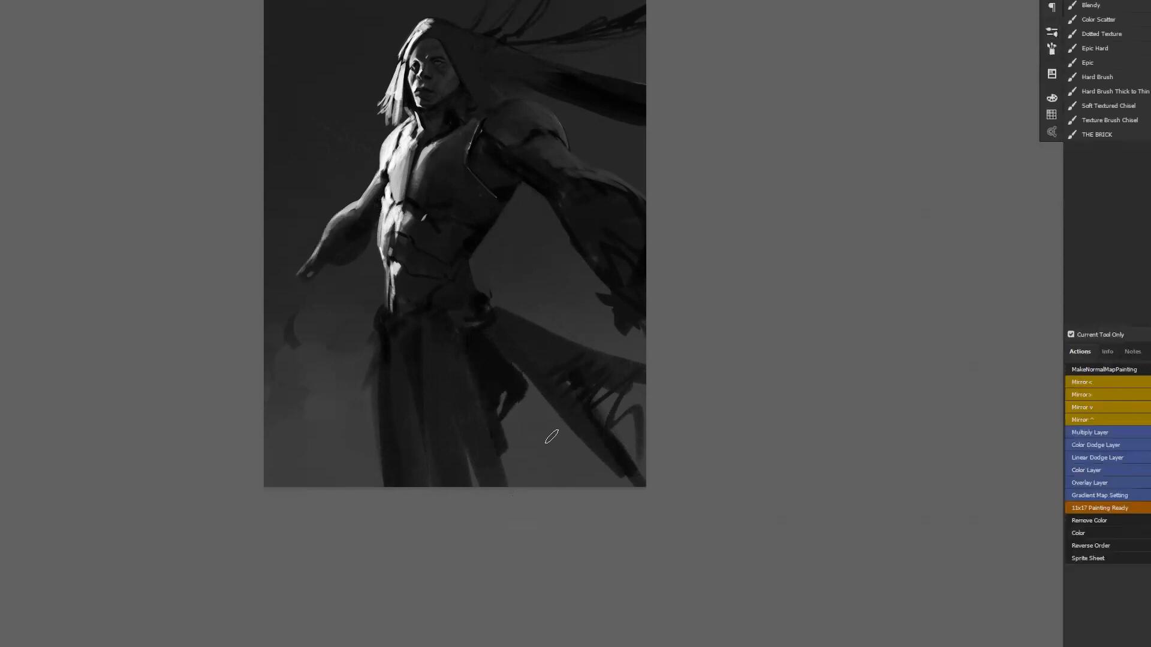
Step: Add dark tapering cloth strips beneath the skirt's streaming panel, down to the canvas edge
{"action": "left_click_drag", "start_coordinate": [551, 436], "coordinate": [585, 474]}
{"action": "mouse_move", "coordinate": [511, 400]}
{"action": "left_mouse_down"}
{"action": "mouse_move", "coordinate": [507, 436]}
{"action": "mouse_move", "coordinate": [505, 420]}
{"action": "mouse_move", "coordinate": [557, 492]}
{"action": "left_mouse_up"}
{"action": "left_click_drag", "start_coordinate": [533, 403], "coordinate": [584, 483]}
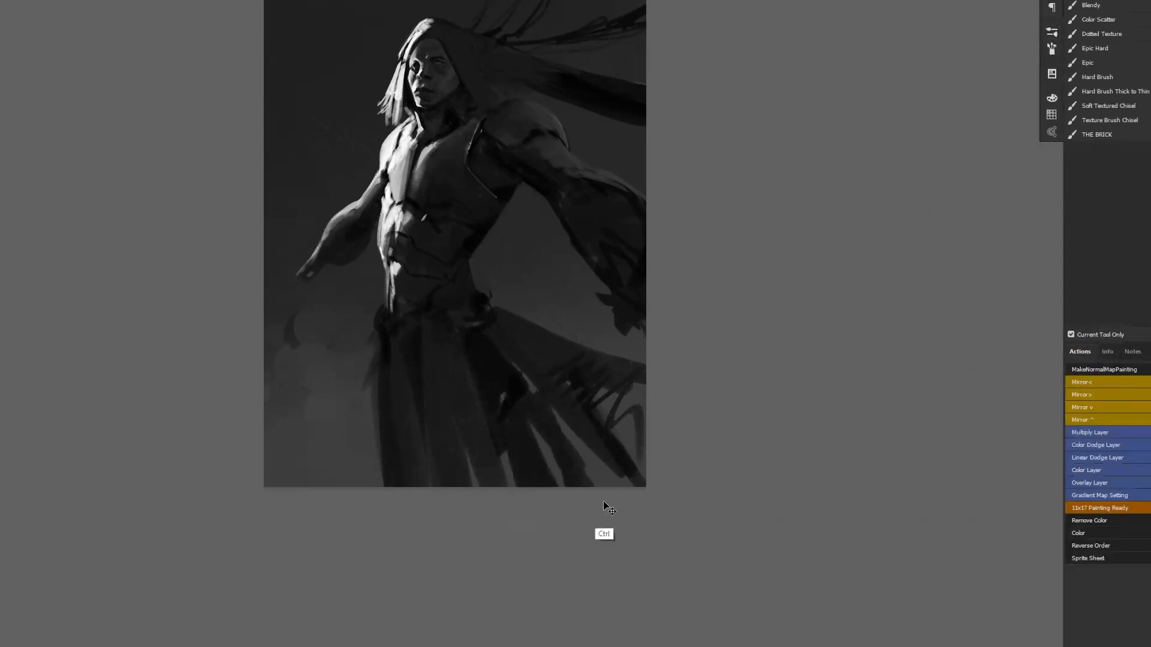
Step: Flip the canvas and refine the face's brow, eye and cheek with sampled tones and a smaller brush
{"action": "key", "text": "ctrl+f"}
{"action": "key", "text": "ctrl+space"}
{"action": "left_click", "coordinate": [563, 309], "text": "ctrl"}
{"action": "left_click_drag", "start_coordinate": [504, 231], "coordinate": [540, 354]}
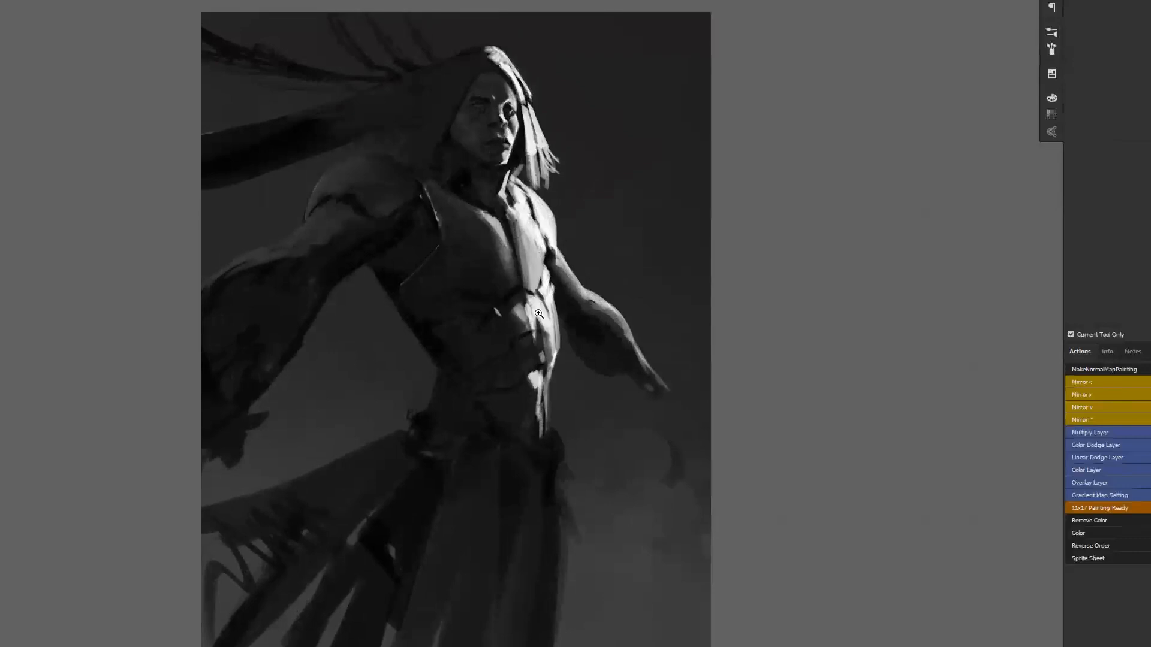
{"action": "left_click", "coordinate": [490, 139], "text": "ctrl"}
{"action": "left_click", "coordinate": [465, 76], "text": "ctrl"}
{"action": "left_click", "coordinate": [493, 53], "text": "alt"}
{"action": "key", "text": "bracketleft"}
{"action": "key", "text": "bracketleft"}
{"action": "key", "text": "bracketleft"}
{"action": "mouse_move", "coordinate": [481, 78]}
{"action": "left_mouse_down"}
{"action": "mouse_move", "coordinate": [459, 86]}
{"action": "mouse_move", "coordinate": [490, 79]}
{"action": "mouse_move", "coordinate": [464, 88]}
{"action": "mouse_move", "coordinate": [485, 103]}
{"action": "mouse_move", "coordinate": [464, 85]}
{"action": "mouse_move", "coordinate": [488, 83]}
{"action": "mouse_move", "coordinate": [465, 80]}
{"action": "mouse_move", "coordinate": [496, 67]}
{"action": "mouse_move", "coordinate": [454, 64]}
{"action": "mouse_move", "coordinate": [492, 72]}
{"action": "mouse_move", "coordinate": [545, 110]}
{"action": "mouse_move", "coordinate": [524, 126]}
{"action": "left_mouse_up"}
{"action": "left_click", "coordinate": [473, 77], "text": "alt"}
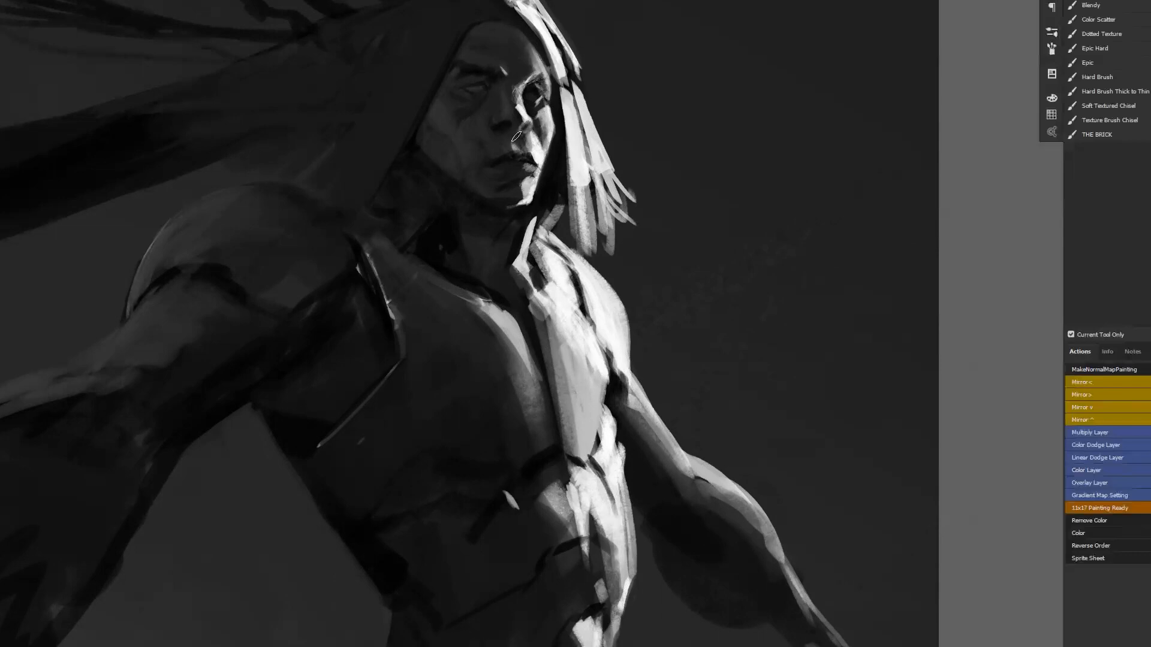
Step: Darken the shaded eye socket and brow and define the lips, flipping the canvas between strokes
{"action": "key", "text": "ctrl+f"}
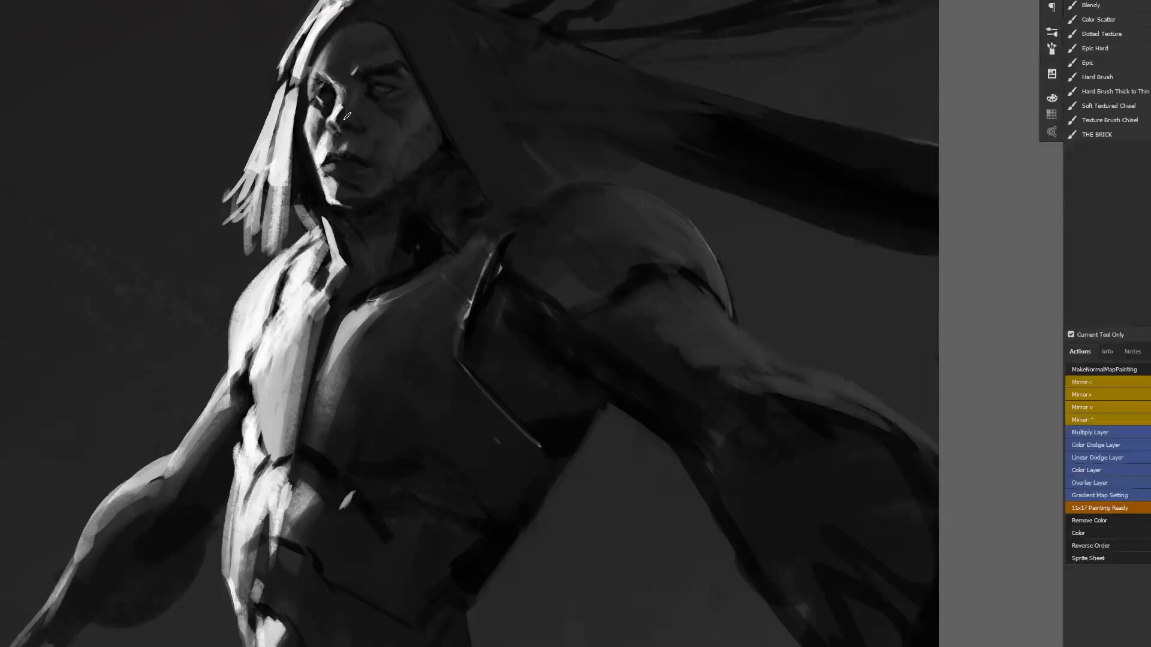
{"action": "key", "text": "ctrl+shift+h"}
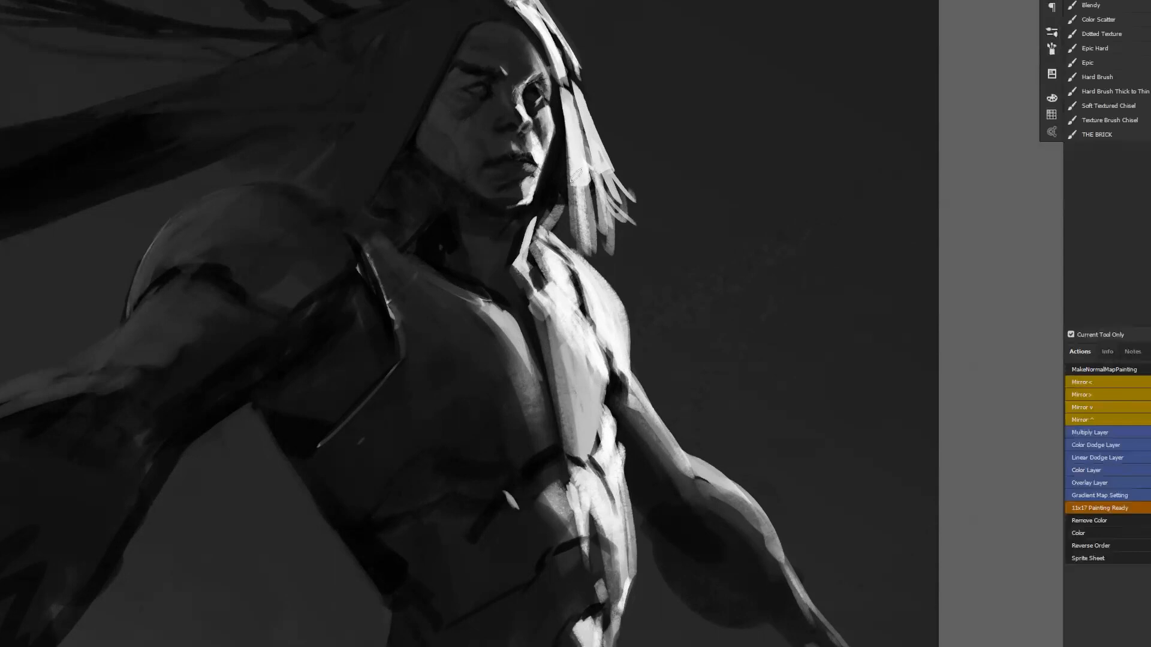
{"action": "key", "text": "alt"}
{"action": "key", "text": "ctrl+h"}
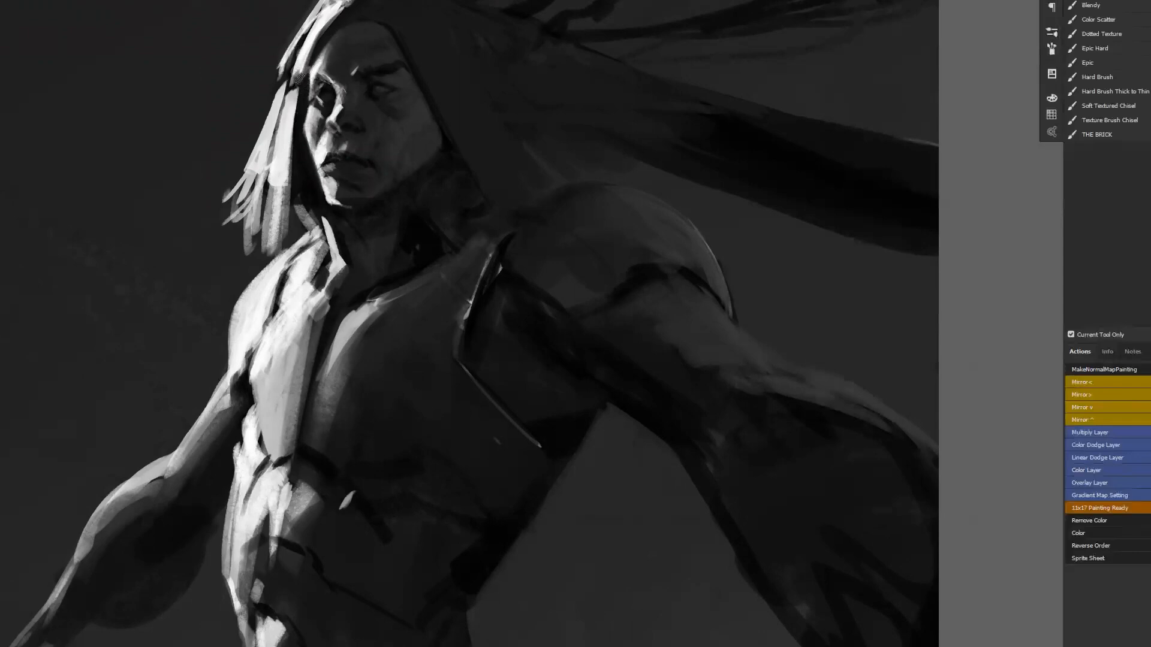
Step: Darken the inner edge of the lit hair beside the face and check the figure mirrored and at small scale
{"action": "left_click_drag", "start_coordinate": [302, 69], "coordinate": [292, 94]}
{"action": "left_click_drag", "start_coordinate": [316, 38], "coordinate": [297, 114]}
{"action": "left_click_drag", "start_coordinate": [311, 60], "coordinate": [296, 99]}
{"action": "left_click_drag", "start_coordinate": [296, 77], "coordinate": [289, 109]}
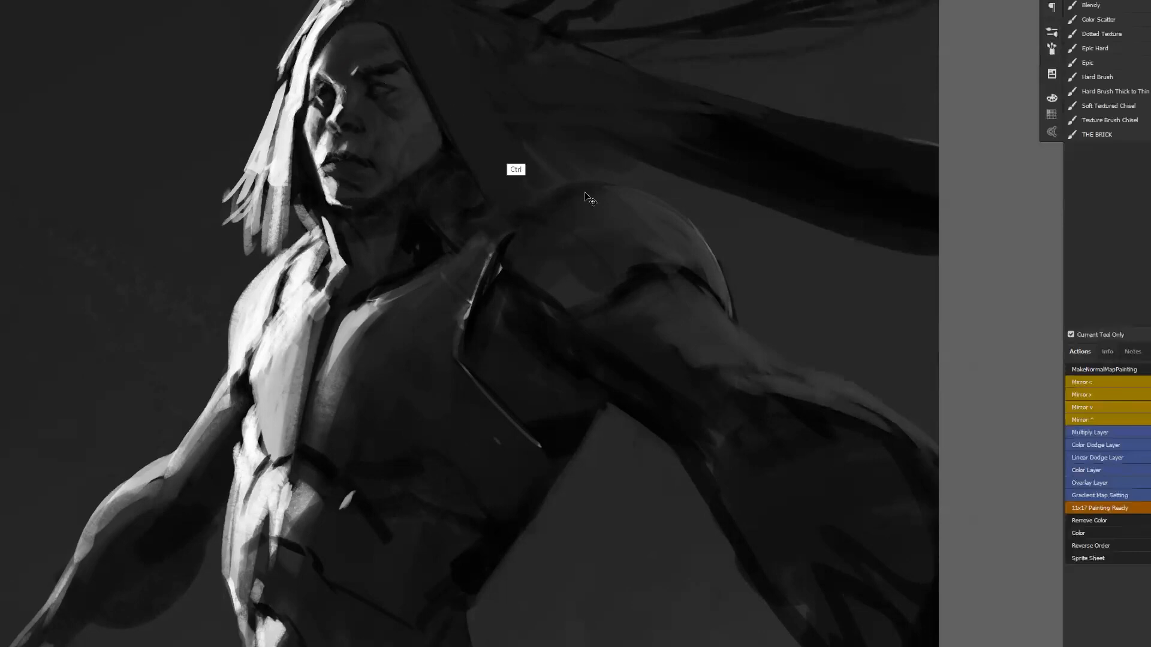
{"action": "key", "text": "ctrl+shift+h"}
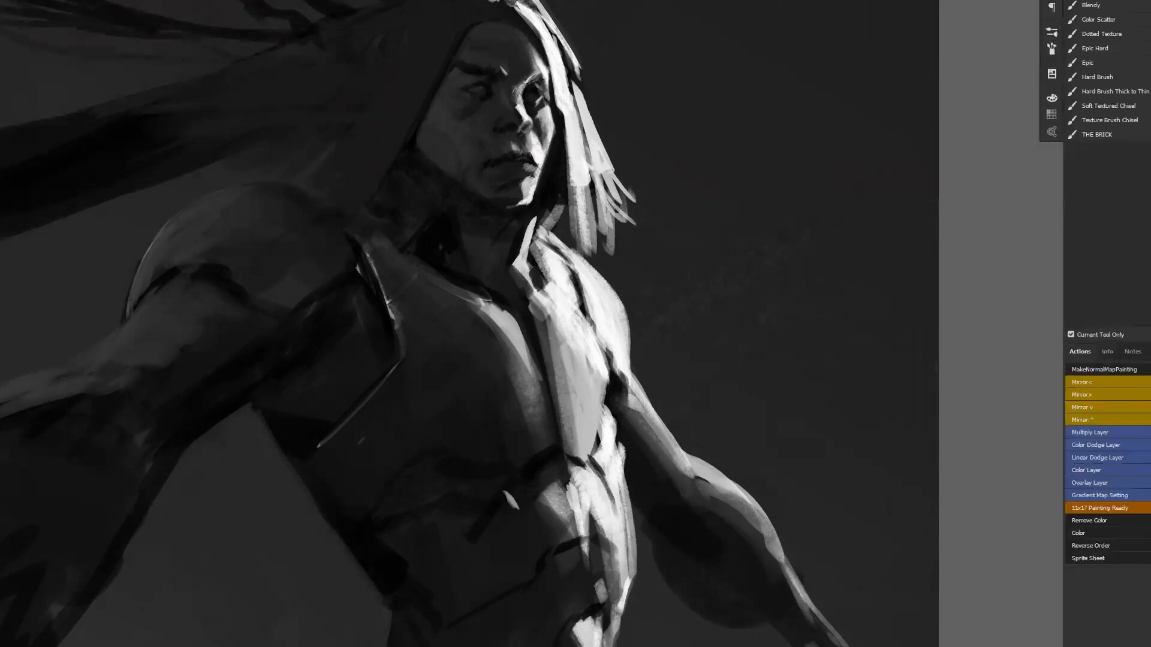
{"action": "left_click", "coordinate": [539, 58], "text": "alt"}
{"action": "left_click", "coordinate": [541, 108], "text": "alt"}
{"action": "left_click", "coordinate": [532, 174], "text": "alt"}
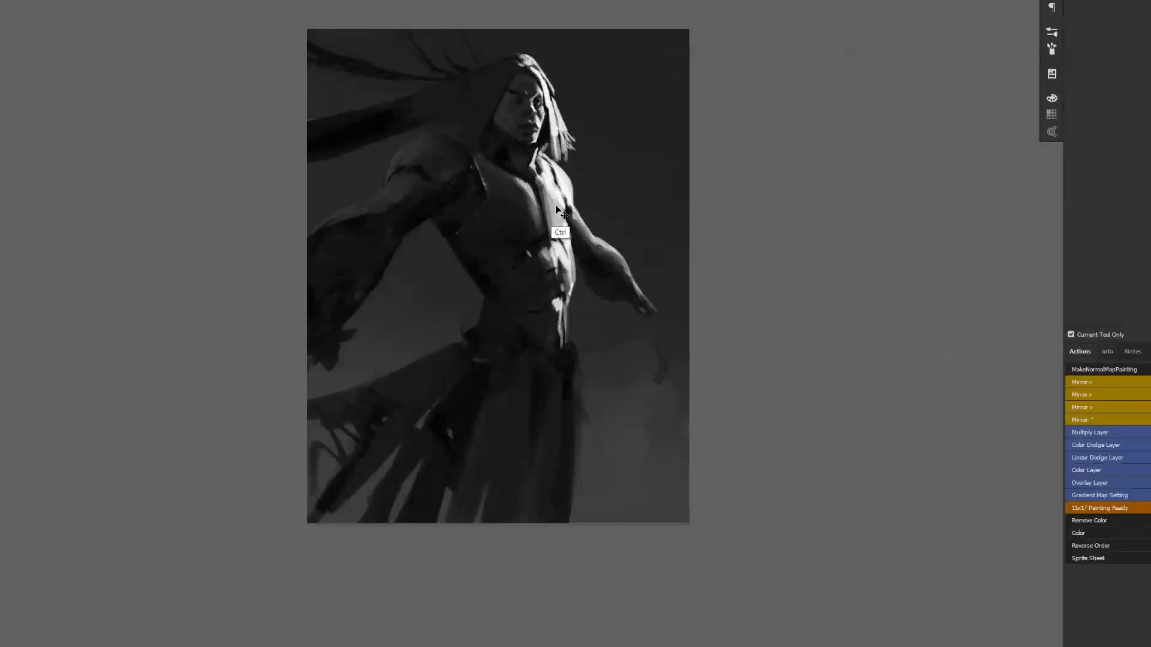
{"action": "key", "text": "ctrl+shift+h"}
{"action": "left_click", "coordinate": [456, 99]}
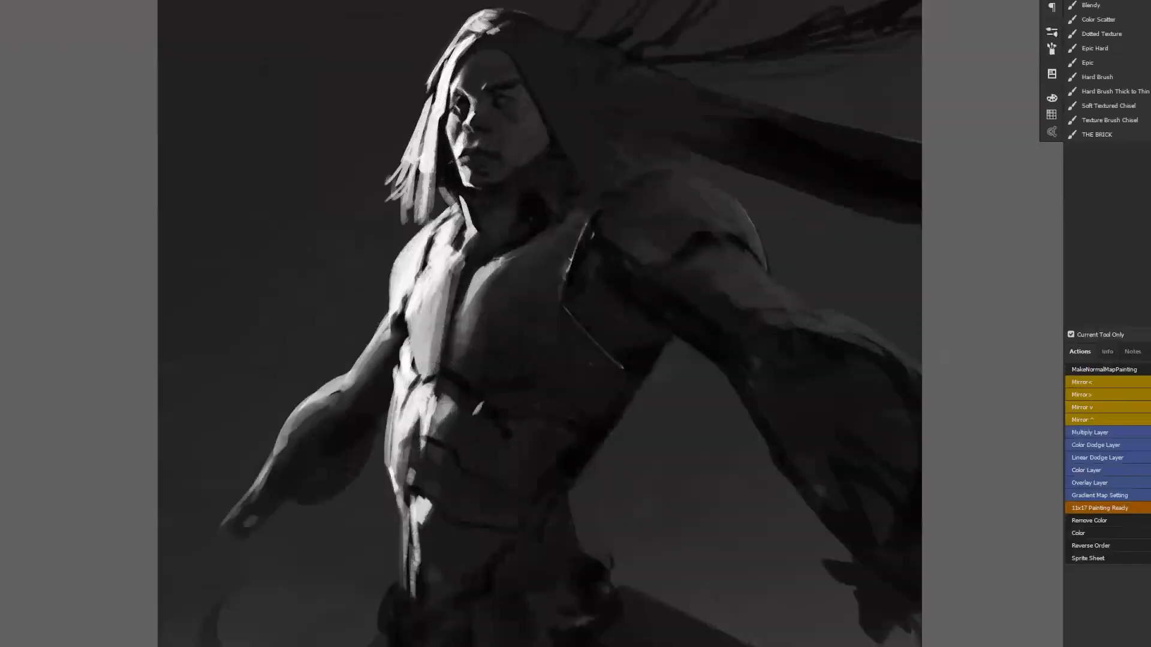
Step: Paint strokes down the hanging lit hair beside the neck and undo the last three
{"action": "left_click_drag", "start_coordinate": [443, 168], "coordinate": [423, 228]}
{"action": "left_click_drag", "start_coordinate": [441, 159], "coordinate": [422, 224]}
{"action": "mouse_move", "coordinate": [449, 132]}
{"action": "left_mouse_down"}
{"action": "mouse_move", "coordinate": [434, 212]}
{"action": "mouse_move", "coordinate": [437, 192]}
{"action": "left_mouse_up"}
{"action": "left_click_drag", "start_coordinate": [450, 138], "coordinate": [433, 204]}
{"action": "left_click_drag", "start_coordinate": [449, 119], "coordinate": [433, 217]}
{"action": "key", "text": "ctrl+alt+z"}
{"action": "key", "text": "ctrl+alt+z"}
{"action": "key", "text": "ctrl+alt+z"}
Step: Repaint the hanging lit hair beside the neck with darker strokes and trim its outer edge
{"action": "left_click_drag", "start_coordinate": [448, 156], "coordinate": [431, 223]}
{"action": "mouse_move", "coordinate": [448, 132]}
{"action": "left_mouse_down"}
{"action": "mouse_move", "coordinate": [434, 216]}
{"action": "mouse_move", "coordinate": [411, 209]}
{"action": "left_mouse_up"}
{"action": "mouse_move", "coordinate": [412, 187]}
{"action": "left_mouse_down"}
{"action": "mouse_move", "coordinate": [404, 225]}
{"action": "mouse_move", "coordinate": [399, 208]}
{"action": "left_mouse_up"}
{"action": "left_click_drag", "start_coordinate": [415, 152], "coordinate": [392, 193]}
Step: Try painting over the outer hair tips with sampled tones and undo the strokes
{"action": "key", "text": "alt"}
{"action": "left_click", "coordinate": [410, 174], "text": "alt"}
{"action": "left_click", "coordinate": [400, 190], "text": "alt"}
{"action": "mouse_move", "coordinate": [395, 175]}
{"action": "left_mouse_down"}
{"action": "mouse_move", "coordinate": [381, 216]}
{"action": "mouse_move", "coordinate": [387, 253]}
{"action": "left_mouse_up"}
{"action": "left_click_drag", "start_coordinate": [408, 196], "coordinate": [388, 236]}
{"action": "key", "text": "ctrl+alt+z"}
{"action": "key", "text": "ctrl+alt+z"}
{"action": "key", "text": "ctrl+alt+z"}
Step: Cover the frayed outer hair tips with a sampled background tone, narrow the lit lock and flip the canvas
{"action": "left_click", "coordinate": [399, 137], "text": "alt"}
{"action": "left_click_drag", "start_coordinate": [415, 99], "coordinate": [396, 193]}
{"action": "mouse_move", "coordinate": [419, 125]}
{"action": "left_mouse_down"}
{"action": "mouse_move", "coordinate": [373, 225]}
{"action": "mouse_move", "coordinate": [390, 188]}
{"action": "mouse_move", "coordinate": [386, 221]}
{"action": "mouse_move", "coordinate": [390, 182]}
{"action": "mouse_move", "coordinate": [384, 202]}
{"action": "mouse_move", "coordinate": [401, 223]}
{"action": "left_mouse_up"}
{"action": "mouse_move", "coordinate": [405, 161]}
{"action": "left_mouse_down"}
{"action": "mouse_move", "coordinate": [402, 223]}
{"action": "mouse_move", "coordinate": [418, 225]}
{"action": "left_mouse_up"}
{"action": "left_click_drag", "start_coordinate": [430, 180], "coordinate": [438, 219]}
{"action": "key", "text": "ctrl+shift+h"}
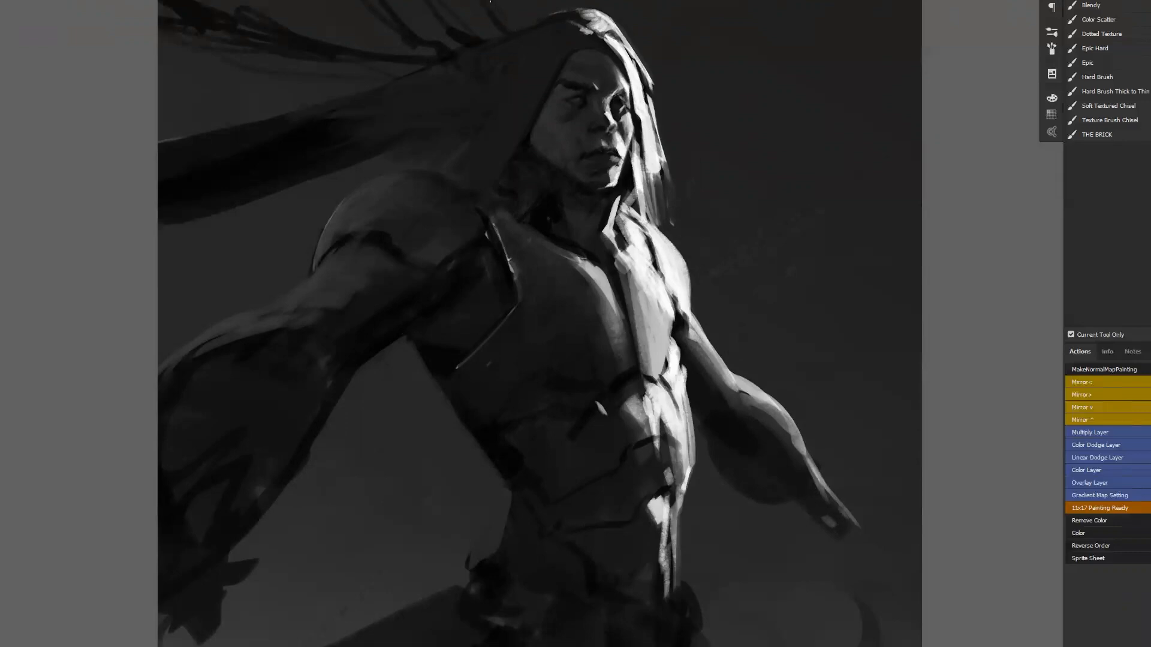
Step: Paint light curved strands rising from the back of the head and check the figure at small scale
{"action": "mouse_move", "coordinate": [493, 5]}
{"action": "left_mouse_down"}
{"action": "mouse_move", "coordinate": [524, 29]}
{"action": "mouse_move", "coordinate": [514, 25]}
{"action": "left_mouse_up"}
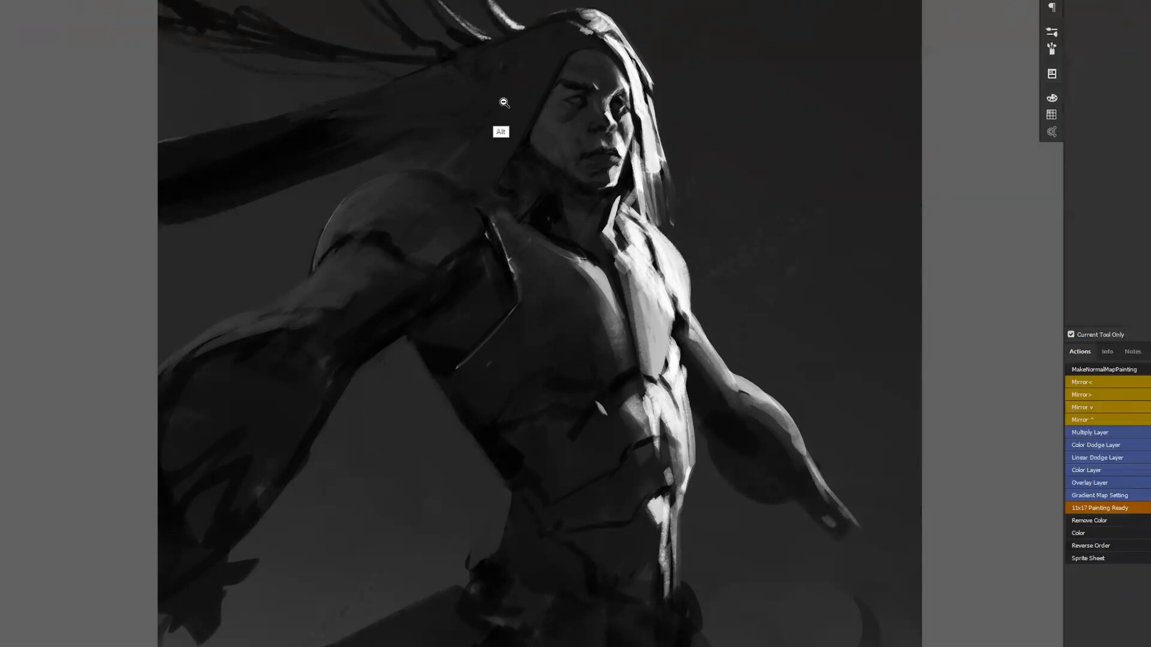
{"action": "key", "text": "ctrl+alt+0"}
{"action": "key", "text": "F12"}
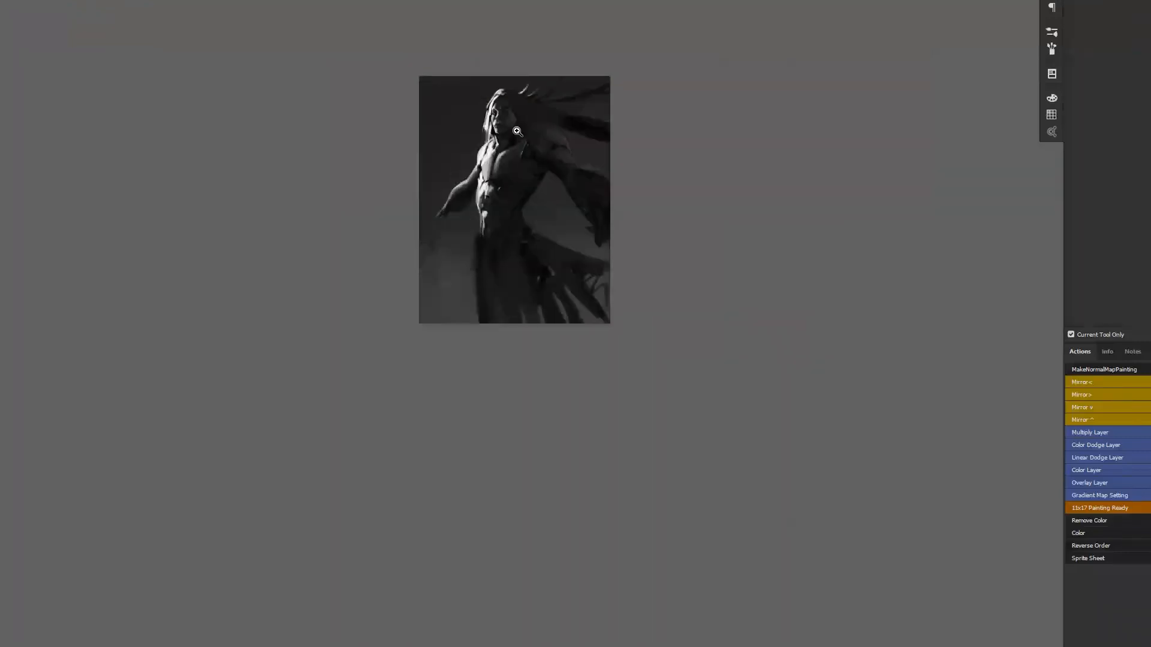
{"action": "left_click", "coordinate": [557, 152], "text": "ctrl"}
{"action": "left_click", "coordinate": [556, 152], "text": "ctrl"}
{"action": "left_click", "coordinate": [557, 152], "text": "ctrl"}
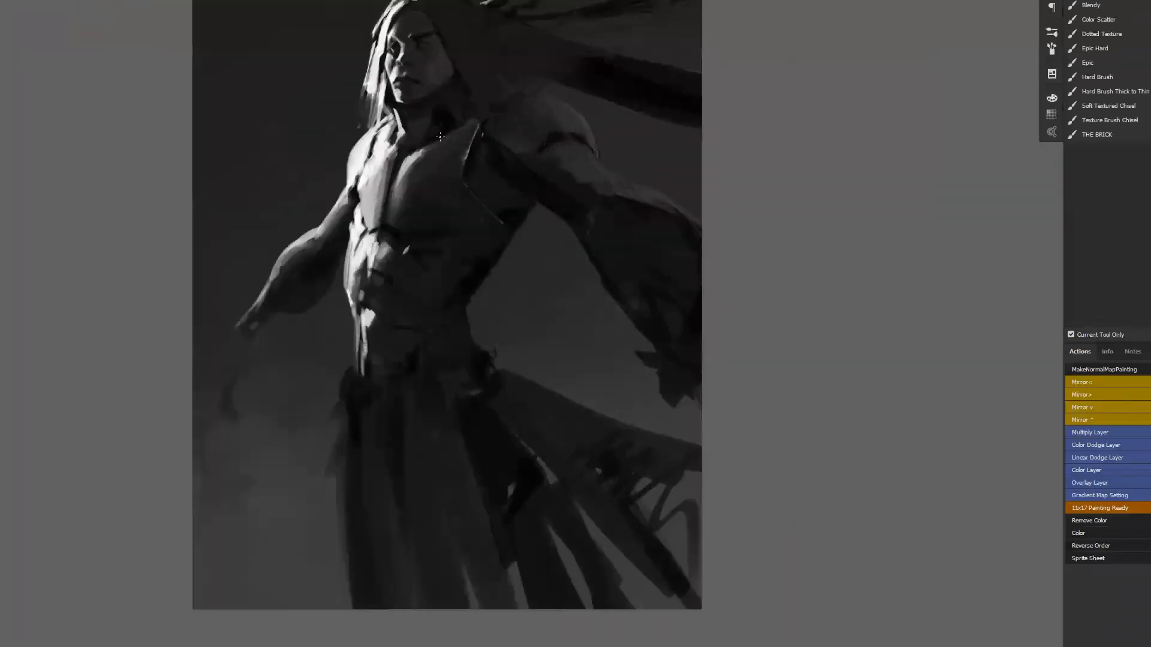
Step: Darken the outer edge of the lit hair with a sampled tone and brighten the upper chest highlight
{"action": "key", "text": "alt"}
{"action": "left_click", "coordinate": [358, 98], "text": "alt"}
{"action": "left_click_drag", "start_coordinate": [360, 94], "coordinate": [352, 133]}
{"action": "left_click_drag", "start_coordinate": [362, 89], "coordinate": [360, 183]}
{"action": "key", "text": "ctrl+shift+h"}
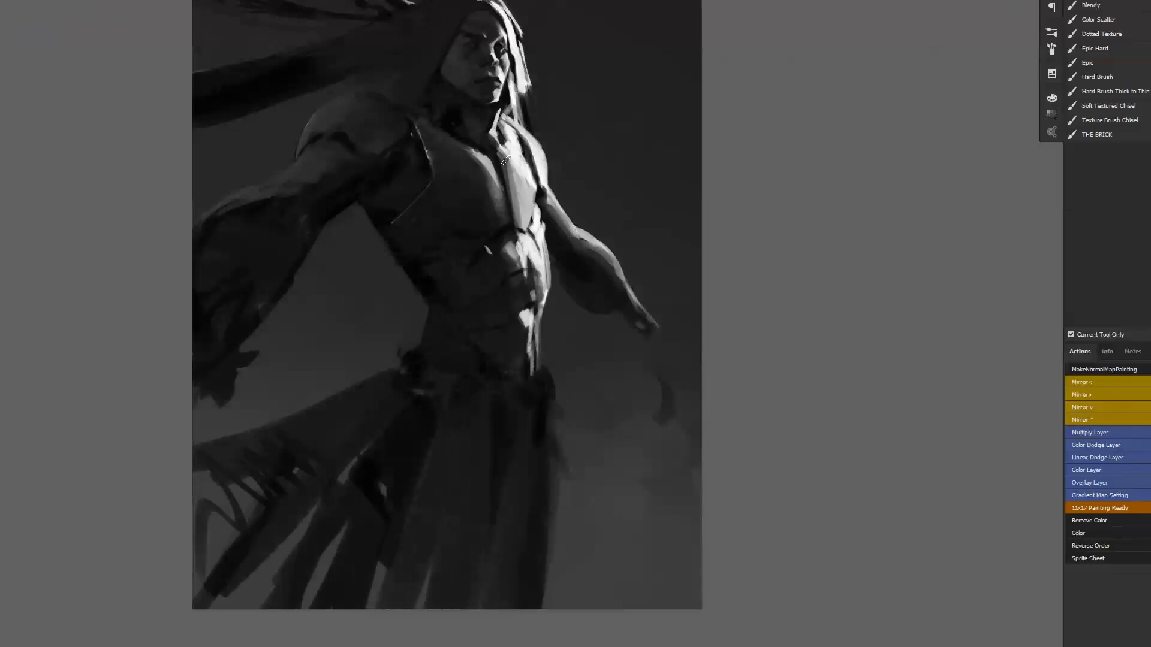
{"action": "left_click_drag", "start_coordinate": [475, 149], "coordinate": [496, 180]}
{"action": "key", "text": "ctrl+shift+h"}
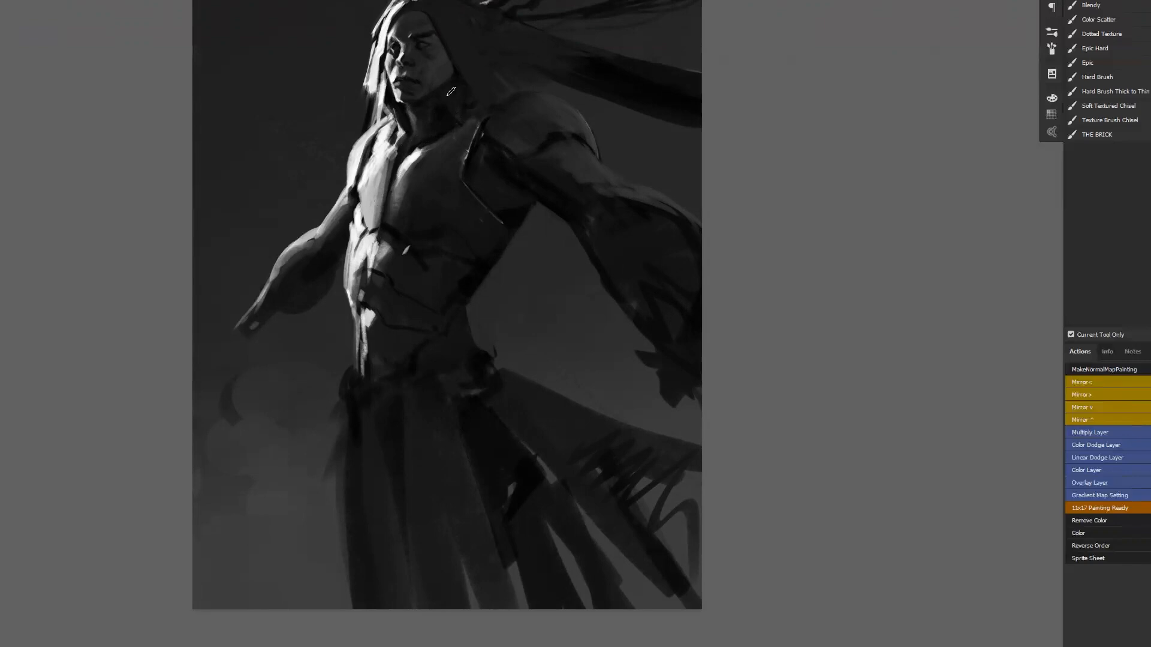
Step: Paint a thin light collar edge under the jaw and shade the neck below it with sampled tones
{"action": "left_click_drag", "start_coordinate": [462, 84], "coordinate": [426, 110]}
{"action": "key", "text": "ctrl+f"}
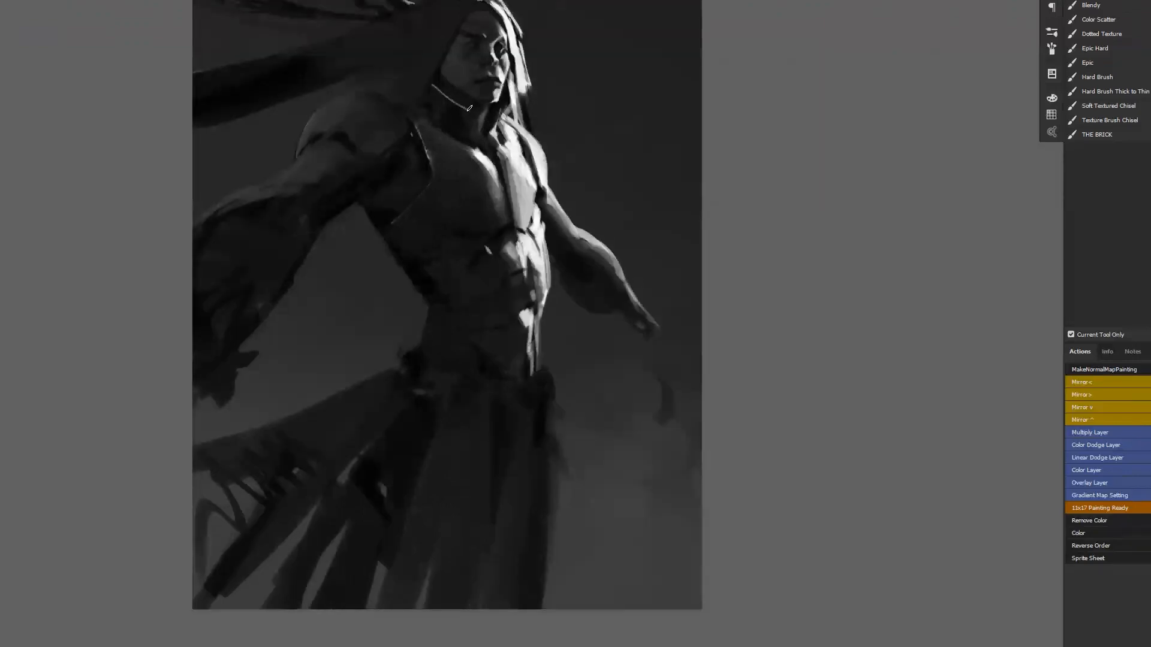
{"action": "left_click", "coordinate": [440, 92], "text": "alt"}
{"action": "left_click", "coordinate": [450, 90], "text": "alt"}
{"action": "left_click", "coordinate": [443, 127], "text": "alt"}
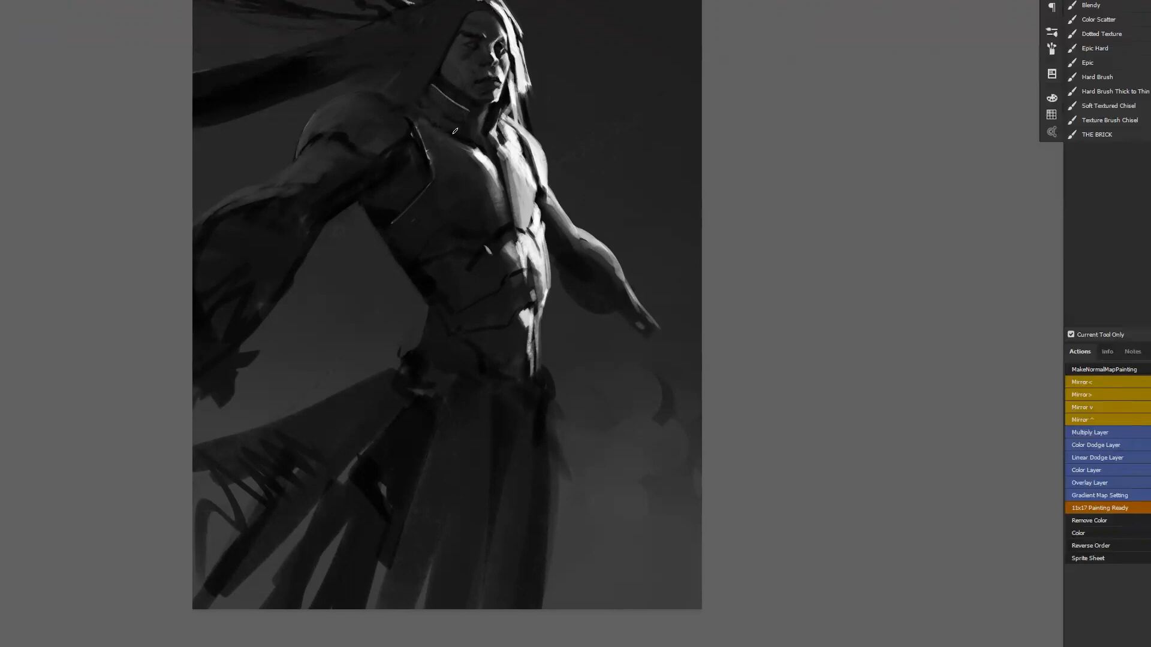
{"action": "left_click", "coordinate": [468, 207], "text": "alt"}
{"action": "key", "text": "ctrl+f"}
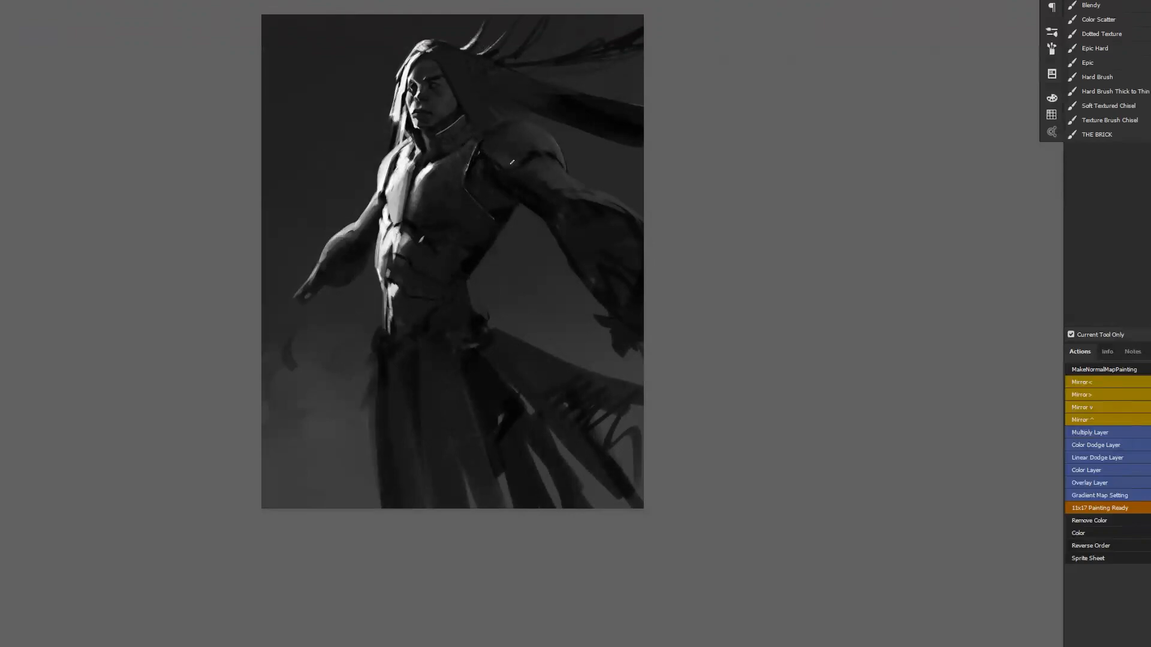
Step: Refine the shading on the shaded shoulder and check the figure mirrored at small scale
{"action": "left_click", "coordinate": [509, 173], "text": "ctrl"}
{"action": "left_click", "coordinate": [520, 163], "text": "ctrl"}
{"action": "mouse_move", "coordinate": [504, 164]}
{"action": "left_mouse_down"}
{"action": "mouse_move", "coordinate": [590, 117]}
{"action": "mouse_move", "coordinate": [557, 128]}
{"action": "mouse_move", "coordinate": [569, 118]}
{"action": "mouse_move", "coordinate": [592, 116]}
{"action": "left_mouse_up"}
{"action": "left_click", "coordinate": [552, 223], "text": "alt"}
{"action": "left_click", "coordinate": [552, 224], "text": "alt"}
{"action": "key", "text": "ctrl+f"}
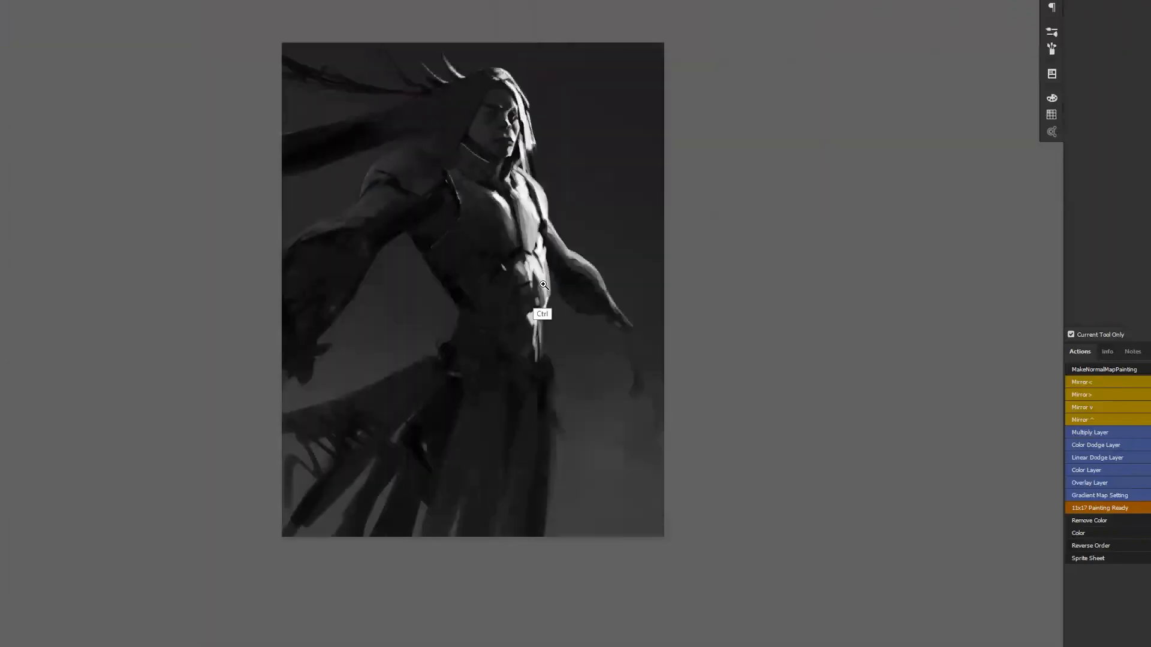
{"action": "left_click", "coordinate": [427, 225], "text": "ctrl"}
{"action": "key", "text": "b"}
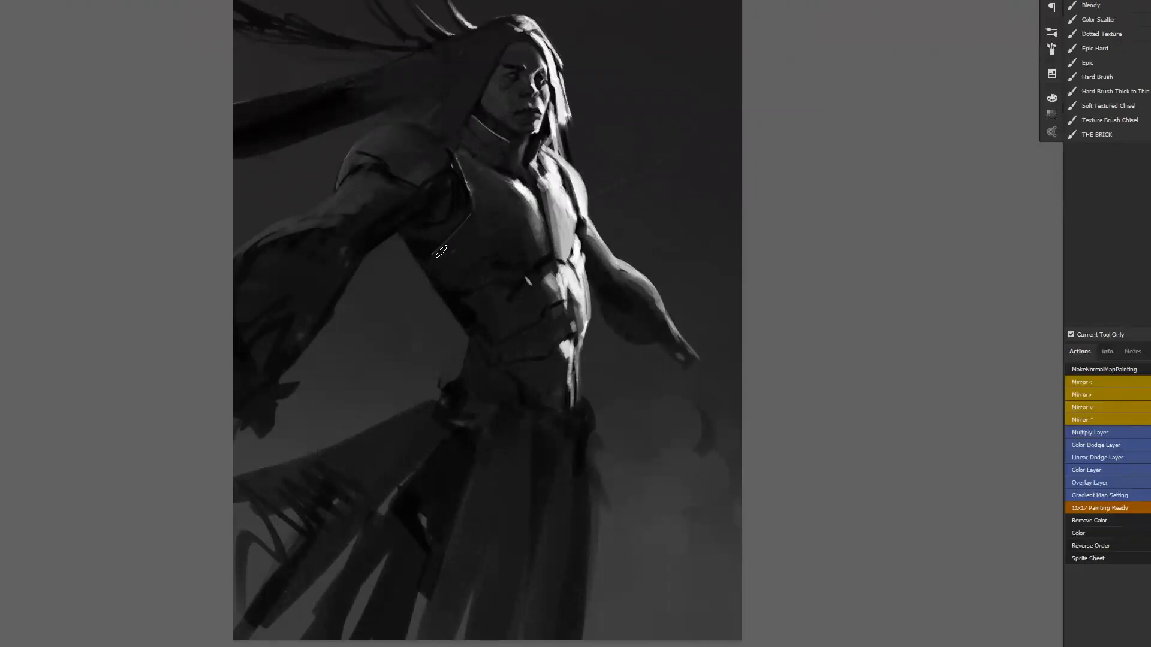
Step: Touch up the chest edge beside the shaded armpit with sampled tones and flip the canvas
{"action": "key", "text": "alt"}
{"action": "left_click_drag", "start_coordinate": [467, 183], "coordinate": [473, 196]}
{"action": "left_click", "coordinate": [478, 205], "text": "alt"}
{"action": "left_click_drag", "start_coordinate": [480, 199], "coordinate": [476, 186]}
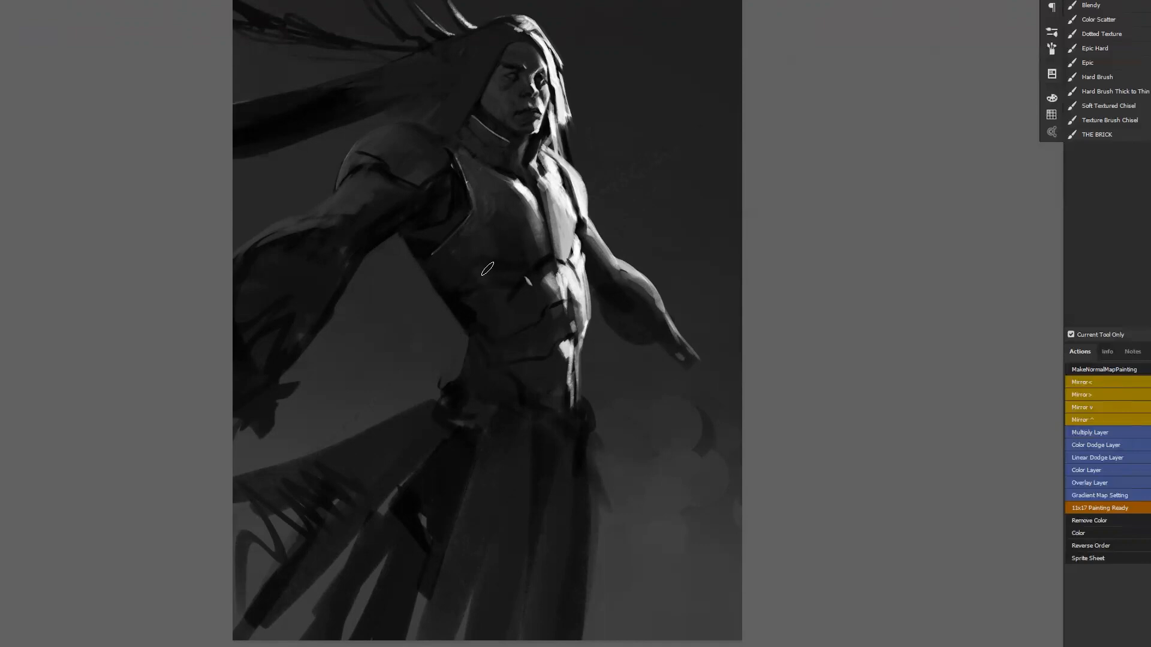
{"action": "key", "text": "ctrl"}
{"action": "key", "text": "ctrl+f"}
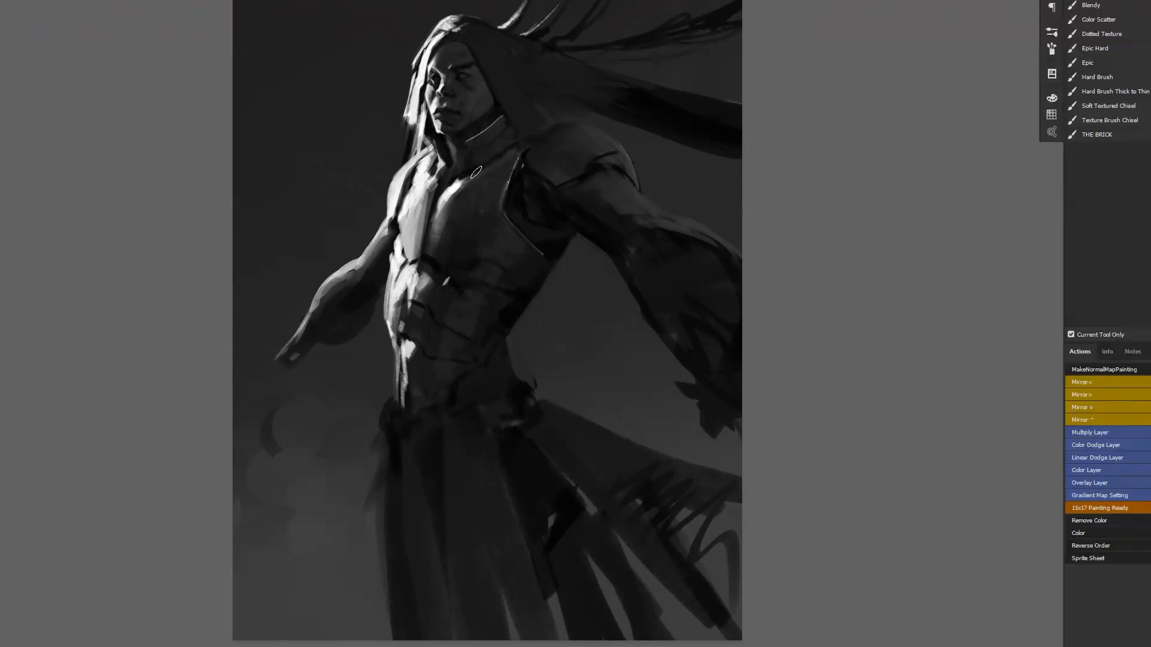
Step: Examine the whole figure's balance and torso shading in mirrored and normal orientation, at both reduced and enlarged scale
{"action": "key", "text": "ctrl+shift+h"}
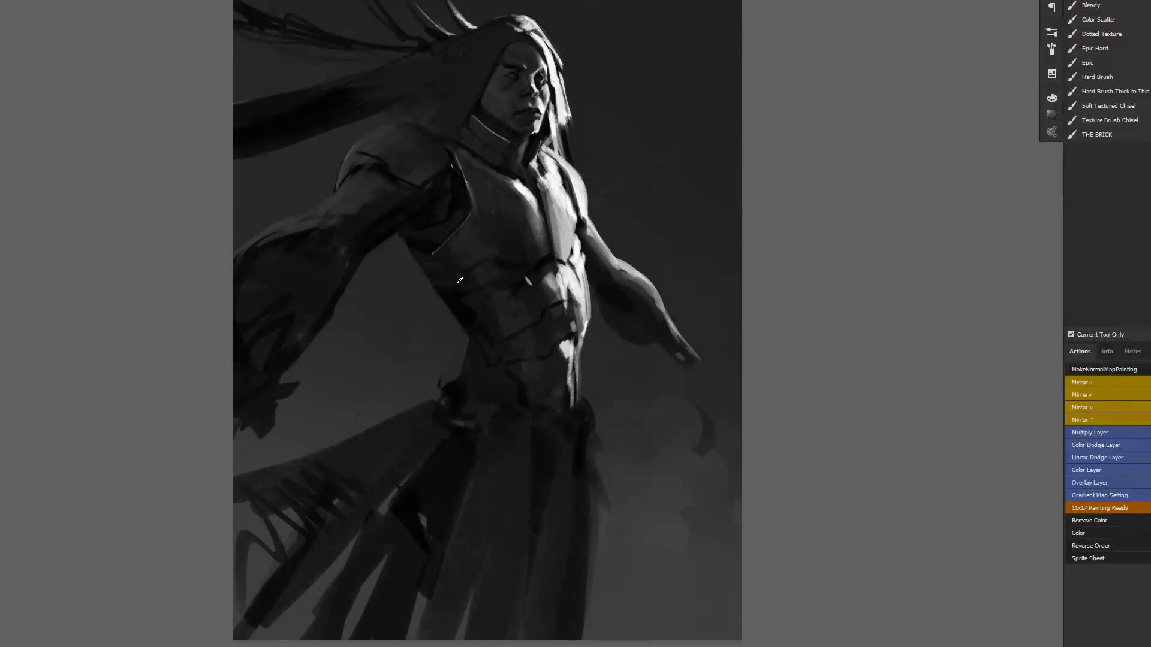
{"action": "key", "text": "z"}
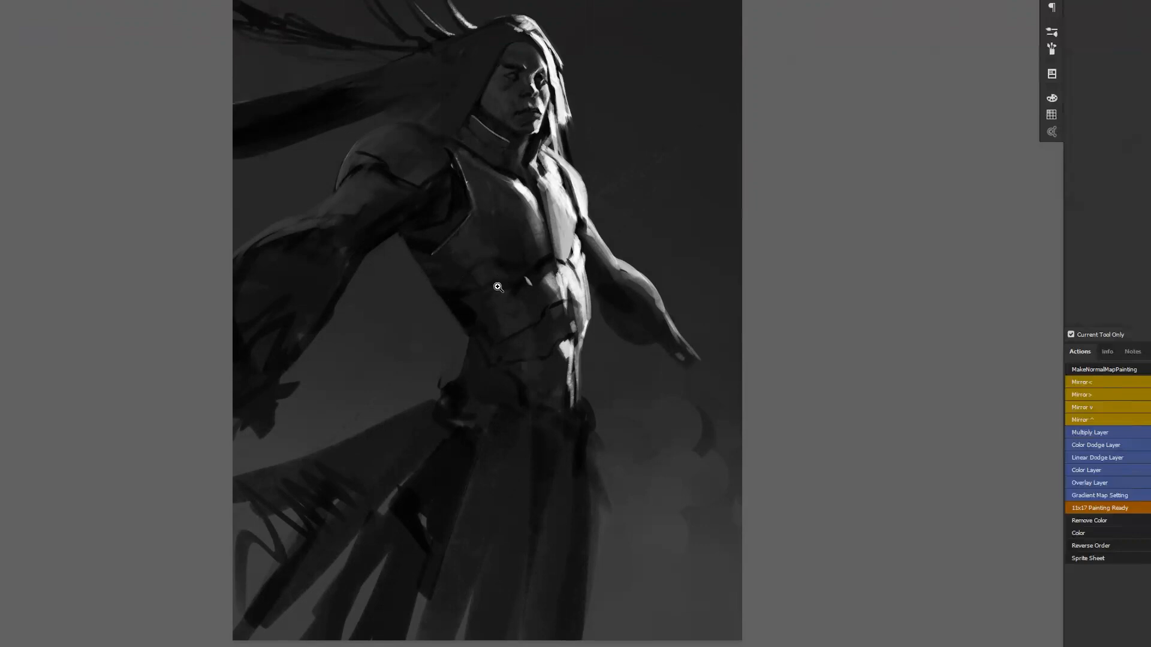
{"action": "left_click", "coordinate": [493, 306], "text": "alt"}
{"action": "left_click", "coordinate": [492, 309], "text": "alt"}
{"action": "left_click", "coordinate": [489, 312], "text": "alt"}
{"action": "key", "text": "ctrl+shift+h"}
{"action": "left_click", "coordinate": [498, 329]}
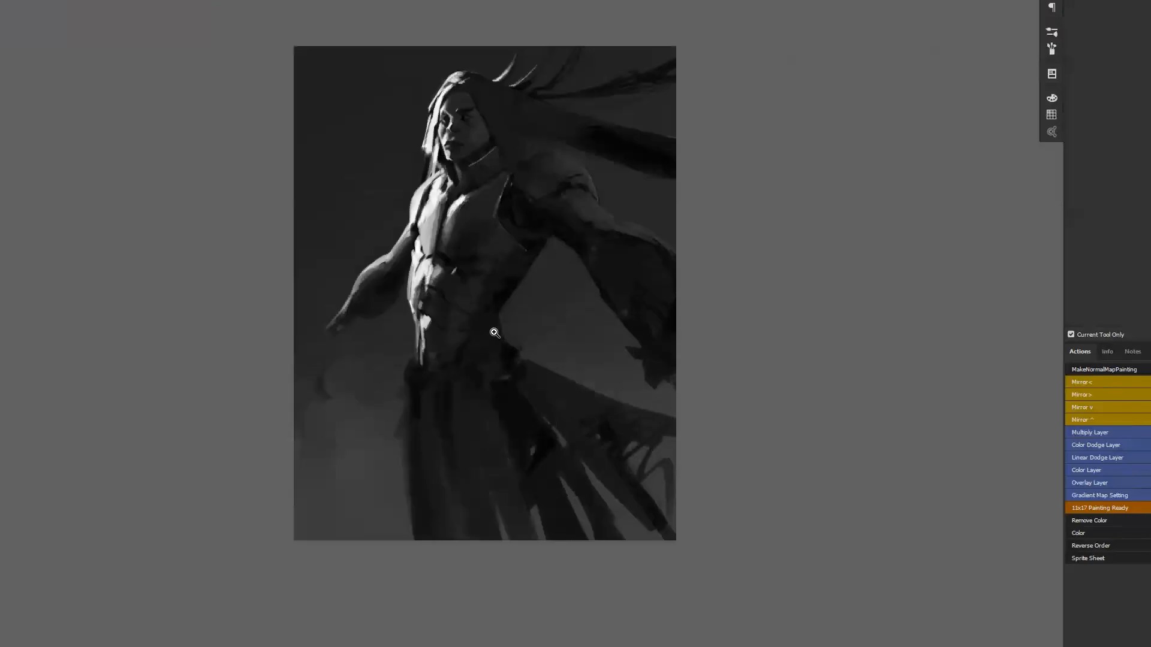
{"action": "left_click", "coordinate": [498, 329]}
{"action": "key", "text": "b"}
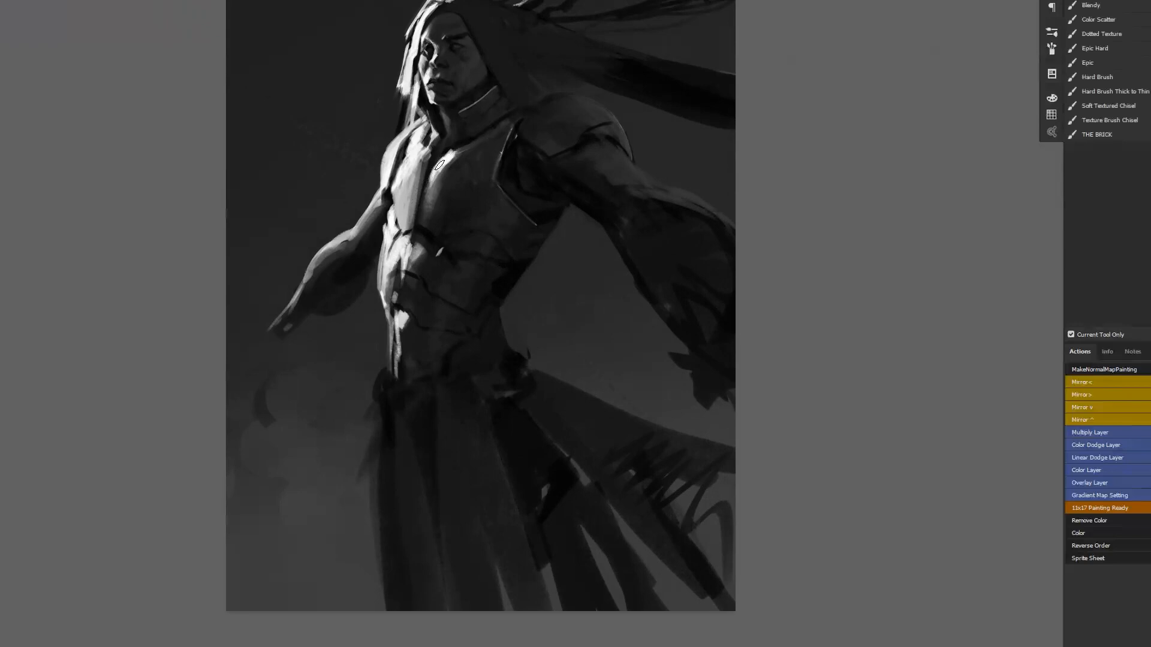
{"action": "key", "text": "z"}
{"action": "left_click", "coordinate": [453, 216], "text": "alt"}
{"action": "left_click", "coordinate": [455, 220], "text": "alt"}
{"action": "key", "text": "ctrl+shift+h"}
{"action": "left_click", "coordinate": [478, 221]}
{"action": "left_click", "coordinate": [479, 221]}
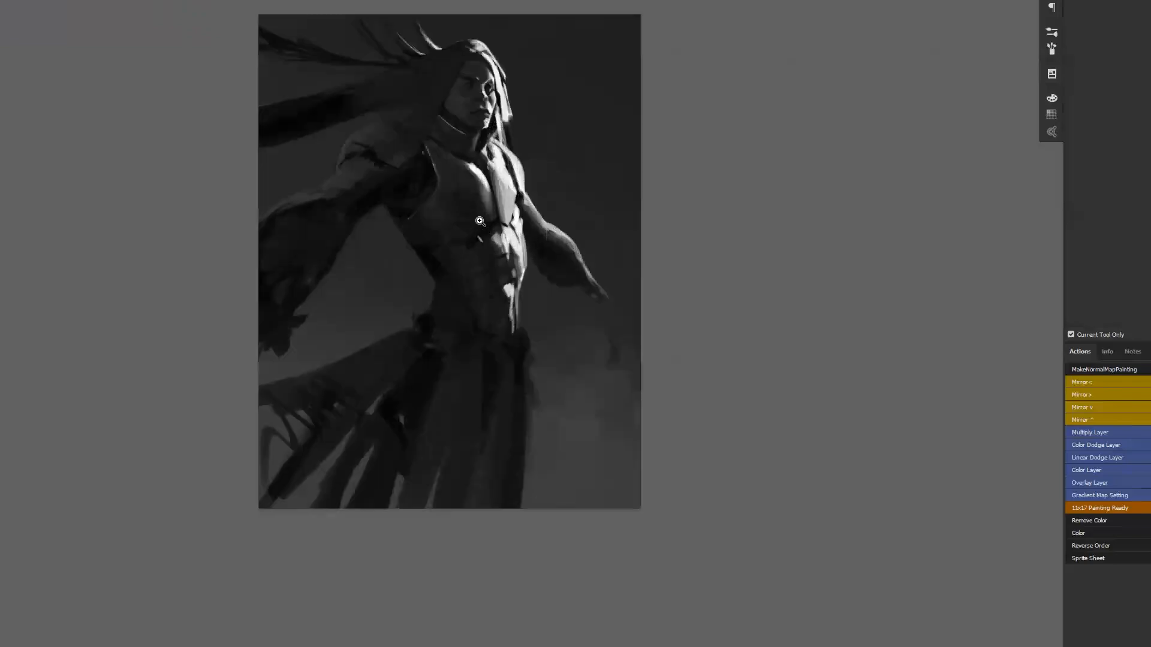
{"action": "left_click", "coordinate": [479, 221]}
{"action": "left_click", "coordinate": [479, 221]}
{"action": "key", "text": "b"}
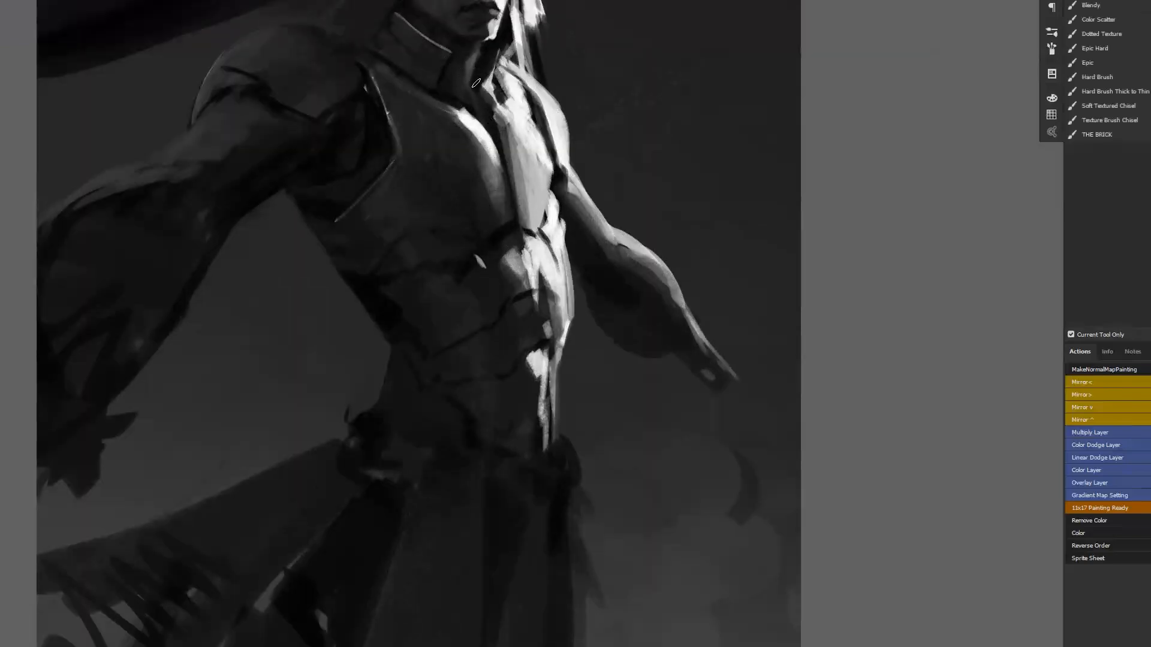
Step: Flip the canvas and touch up the shading on the neck just below the chin
{"action": "key", "text": "z"}
{"action": "left_click", "coordinate": [468, 137], "text": "alt"}
{"action": "left_click", "coordinate": [468, 136], "text": "alt"}
{"action": "key", "text": "ctrl+shift+h"}
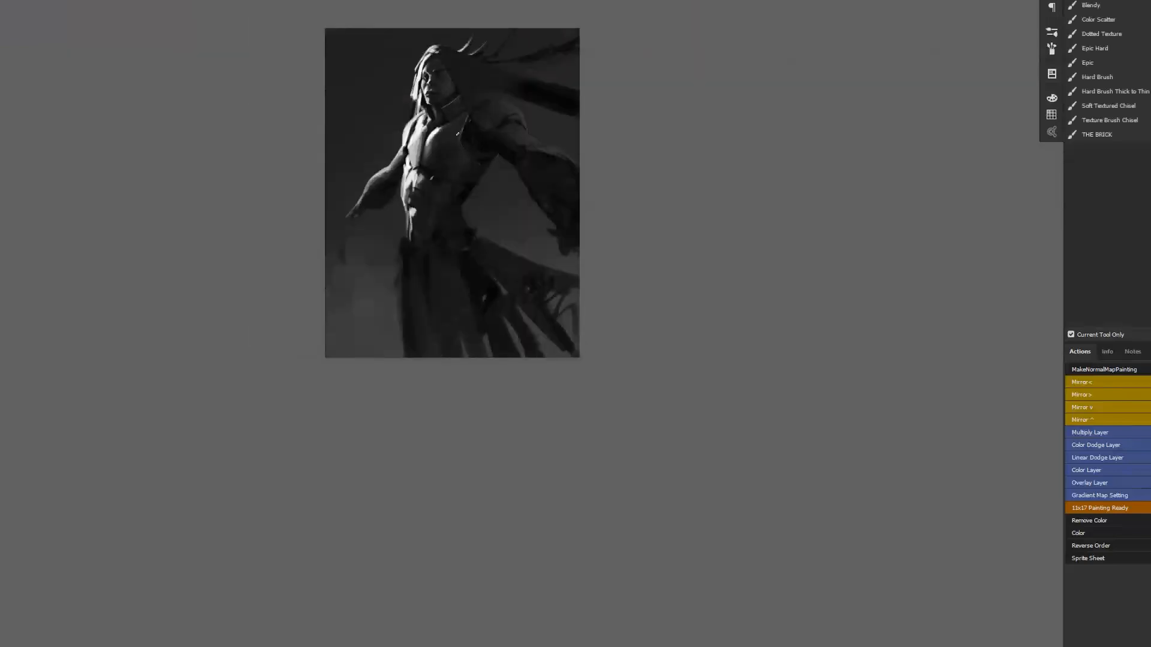
{"action": "left_click", "coordinate": [460, 110]}
{"action": "left_click", "coordinate": [459, 110]}
{"action": "left_click", "coordinate": [447, 110]}
{"action": "key", "text": "b"}
{"action": "left_click_drag", "start_coordinate": [404, 81], "coordinate": [412, 182]}
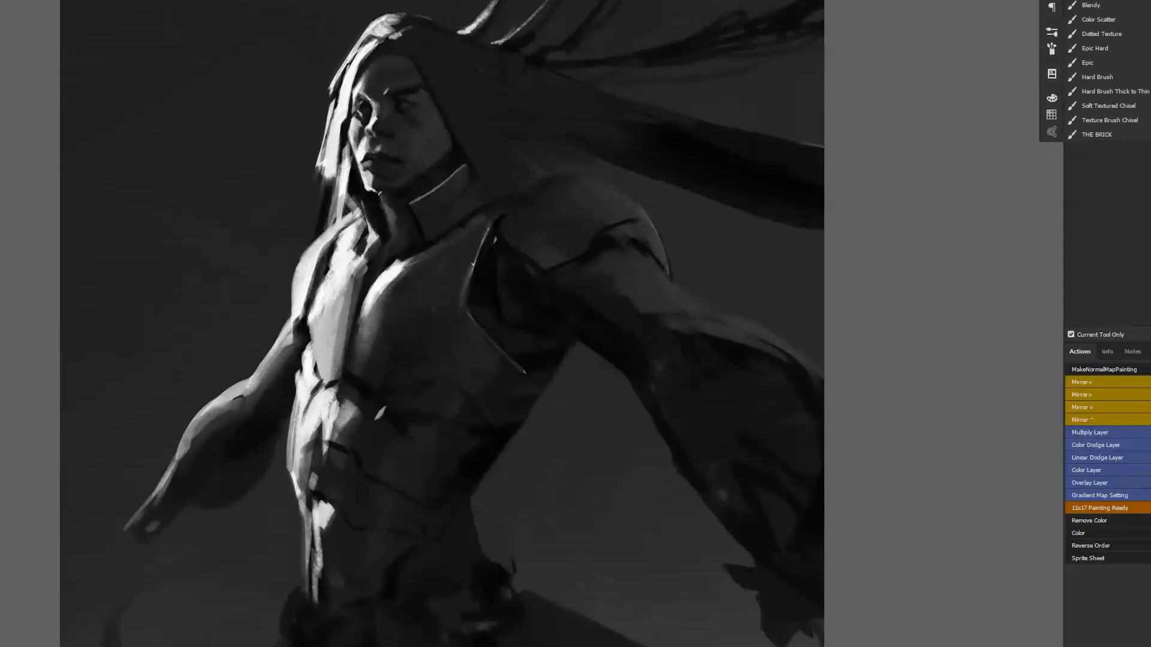
{"action": "left_click_drag", "start_coordinate": [383, 198], "coordinate": [381, 198]}
Step: Paint a dark hand at the end of the lit forearm with a smaller brush
{"action": "left_click_drag", "start_coordinate": [355, 242], "coordinate": [421, 140]}
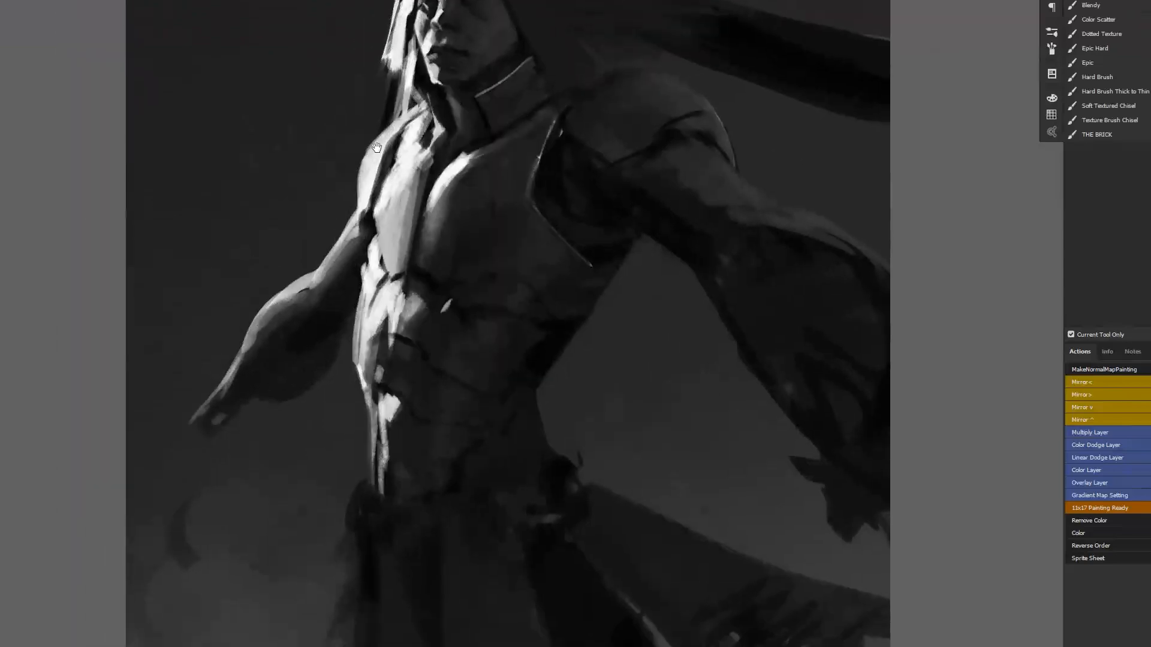
{"action": "left_click_drag", "start_coordinate": [214, 437], "coordinate": [228, 339]}
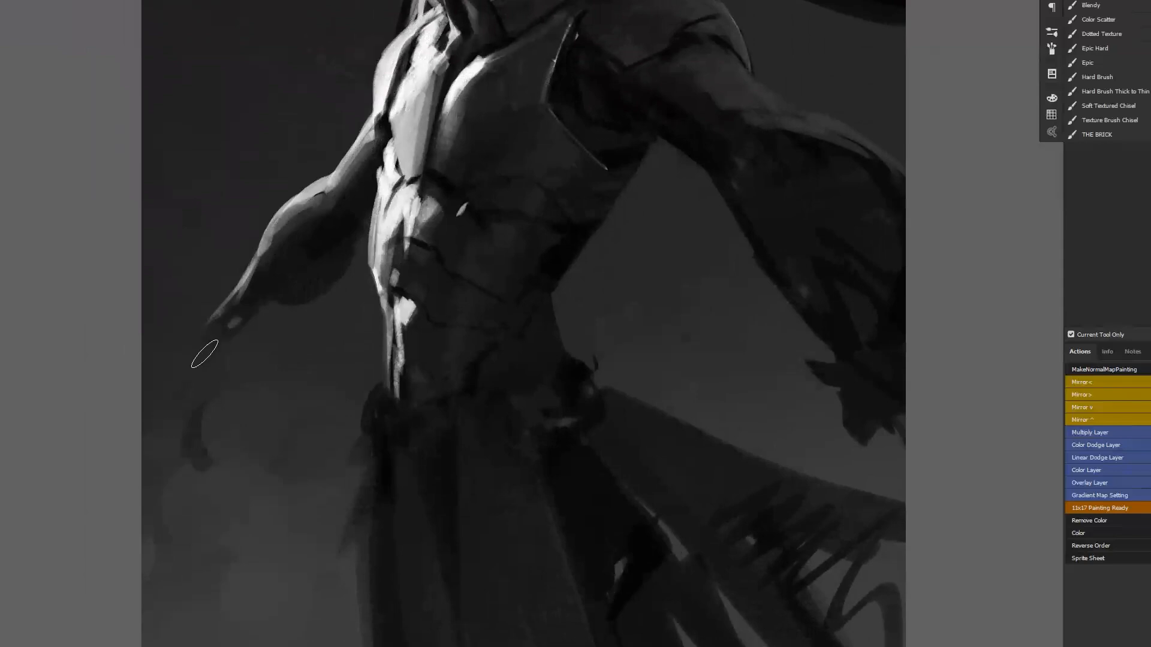
{"action": "key", "text": "bracketleft"}
{"action": "key", "text": "bracketleft"}
{"action": "mouse_move", "coordinate": [214, 331]}
{"action": "left_mouse_down"}
{"action": "mouse_move", "coordinate": [200, 357]}
{"action": "mouse_move", "coordinate": [196, 338]}
{"action": "mouse_move", "coordinate": [183, 386]}
{"action": "mouse_move", "coordinate": [231, 332]}
{"action": "mouse_move", "coordinate": [221, 355]}
{"action": "mouse_move", "coordinate": [223, 329]}
{"action": "mouse_move", "coordinate": [202, 360]}
{"action": "mouse_move", "coordinate": [259, 312]}
{"action": "mouse_move", "coordinate": [235, 324]}
{"action": "left_mouse_up"}
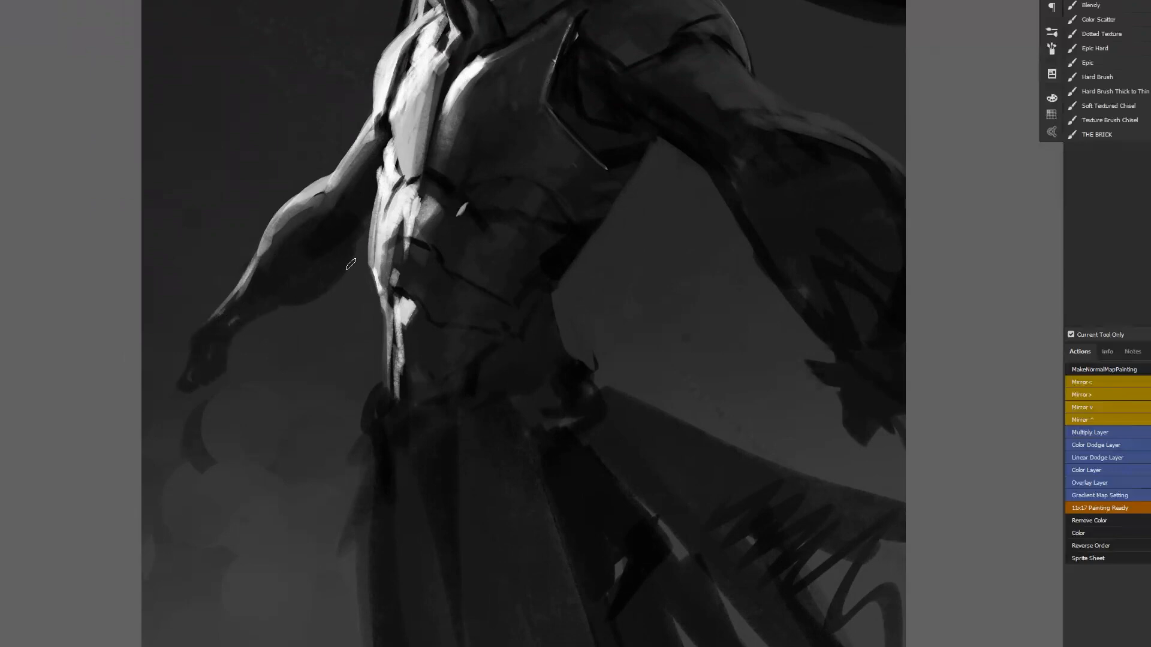
Step: Round out the underside of the shaded forearm with dark strokes and cover its hand with a sampled background tone
{"action": "mouse_move", "coordinate": [745, 249]}
{"action": "left_mouse_down"}
{"action": "mouse_move", "coordinate": [749, 184]}
{"action": "mouse_move", "coordinate": [871, 292]}
{"action": "mouse_move", "coordinate": [760, 213]}
{"action": "mouse_move", "coordinate": [907, 405]}
{"action": "left_mouse_up"}
{"action": "left_click_drag", "start_coordinate": [853, 337], "coordinate": [901, 423]}
{"action": "left_click", "coordinate": [847, 467], "text": "alt"}
{"action": "mouse_move", "coordinate": [822, 367]}
{"action": "left_mouse_down"}
{"action": "mouse_move", "coordinate": [906, 441]}
{"action": "mouse_move", "coordinate": [878, 388]}
{"action": "left_mouse_up"}
{"action": "mouse_move", "coordinate": [825, 353]}
{"action": "left_mouse_down"}
{"action": "mouse_move", "coordinate": [911, 398]}
{"action": "mouse_move", "coordinate": [907, 428]}
{"action": "left_mouse_up"}
{"action": "left_click_drag", "start_coordinate": [824, 377], "coordinate": [918, 466]}
{"action": "left_click_drag", "start_coordinate": [833, 396], "coordinate": [875, 439]}
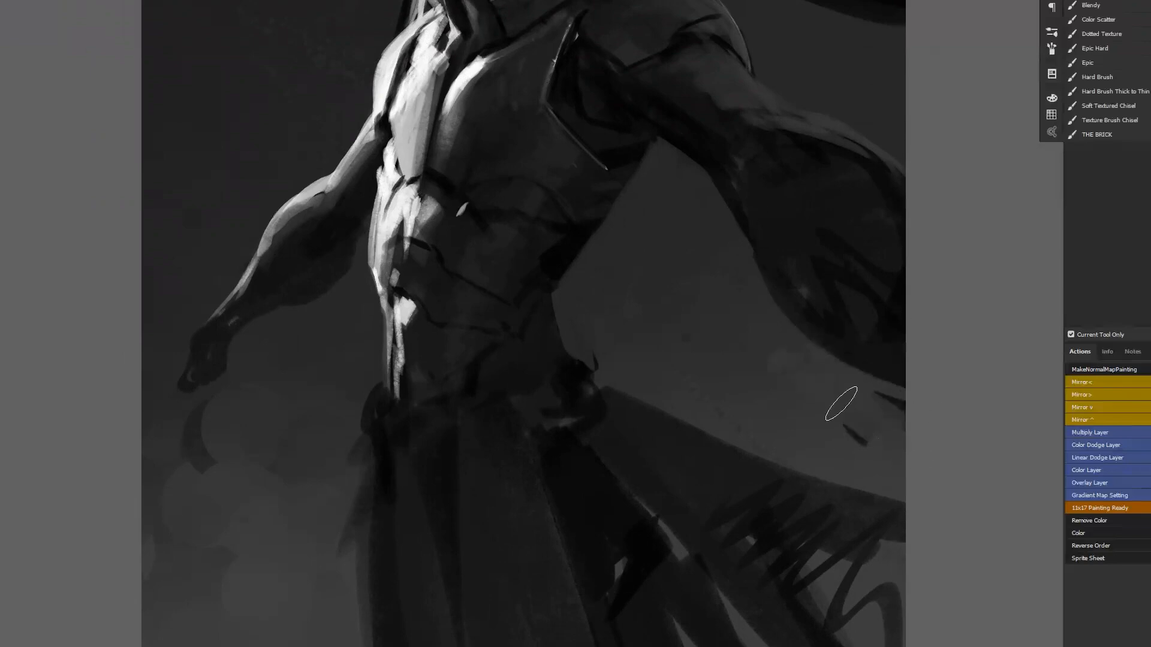
Step: Flip the canvas and check the figure's silhouette at small scale
{"action": "key", "text": "z"}
{"action": "left_click", "coordinate": [851, 469], "text": "alt"}
{"action": "left_click", "coordinate": [852, 469], "text": "alt"}
{"action": "left_click", "coordinate": [851, 469], "text": "alt"}
{"action": "key", "text": "ctrl+shift+h"}
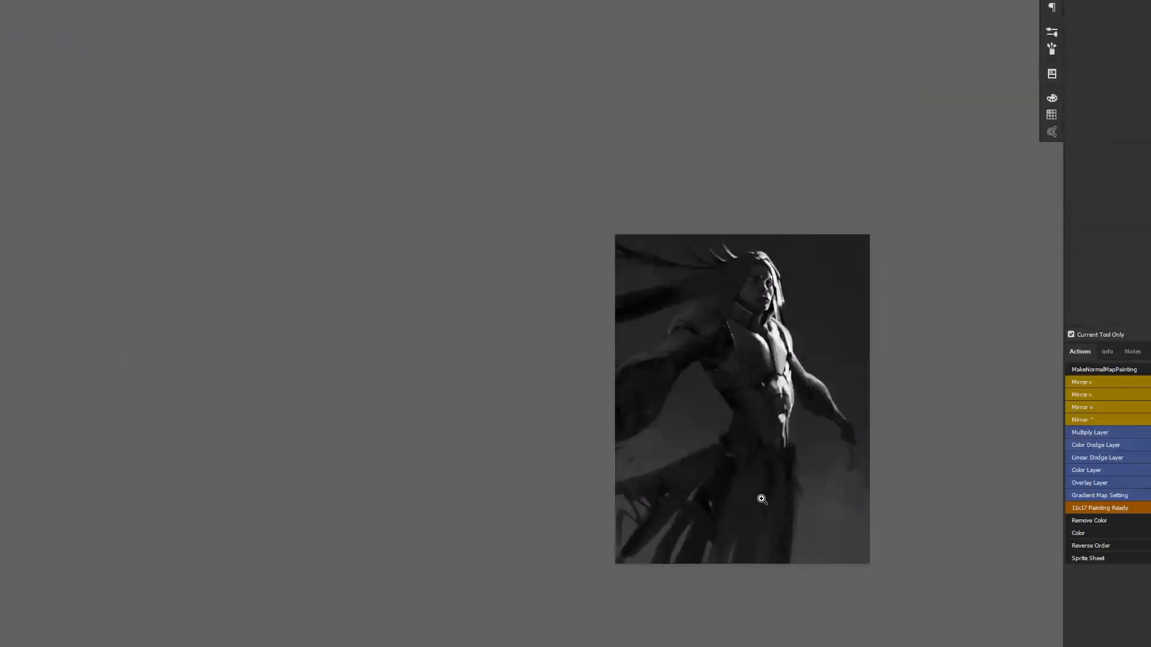
{"action": "left_click", "coordinate": [764, 501]}
{"action": "left_click", "coordinate": [763, 501]}
{"action": "left_click_drag", "start_coordinate": [777, 472], "coordinate": [655, 502]}
{"action": "key", "text": "b"}
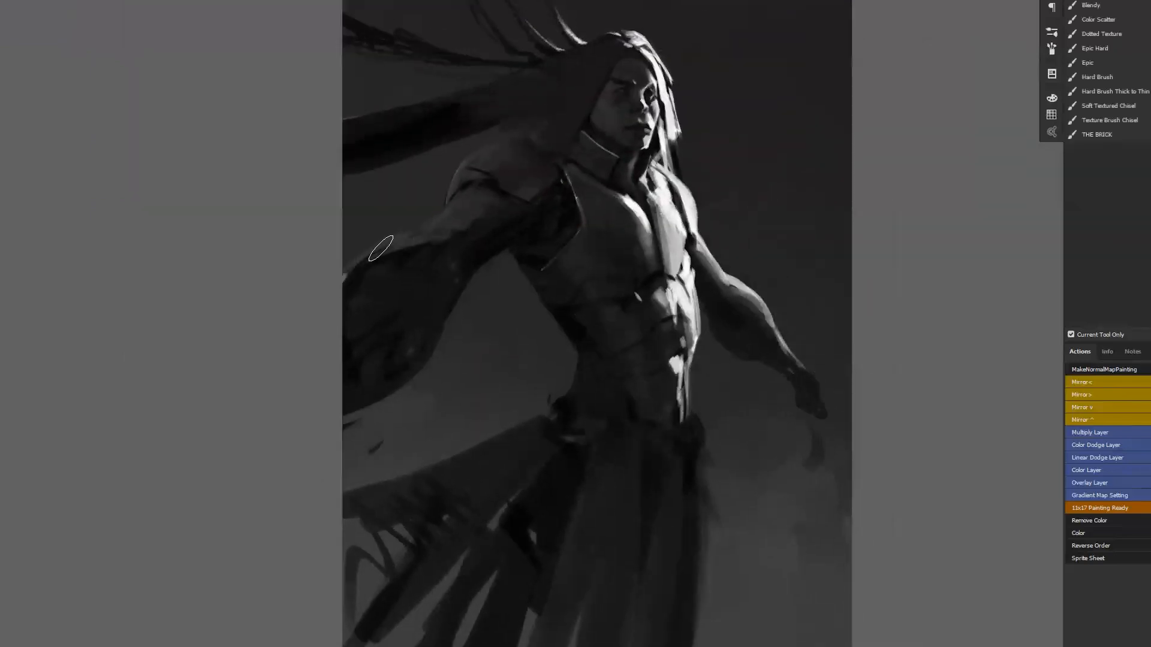
Step: Paint a thin light edge along the hair framing the shaded side of the face with a much smaller brush
{"action": "key", "text": "bracketleft"}
{"action": "key", "text": "bracketleft"}
{"action": "key", "text": "bracketleft"}
{"action": "key", "text": "bracketleft"}
{"action": "key", "text": "bracketleft"}
{"action": "key", "text": "bracketleft"}
{"action": "left_click_drag", "start_coordinate": [565, 147], "coordinate": [620, 58]}
{"action": "left_click_drag", "start_coordinate": [614, 64], "coordinate": [573, 129]}
Step: Add fine strands to the lit hair running down beside the cheek and neck
{"action": "scroll", "coordinate": [604, 96], "scroll_direction": "up", "scroll_amount": 1}
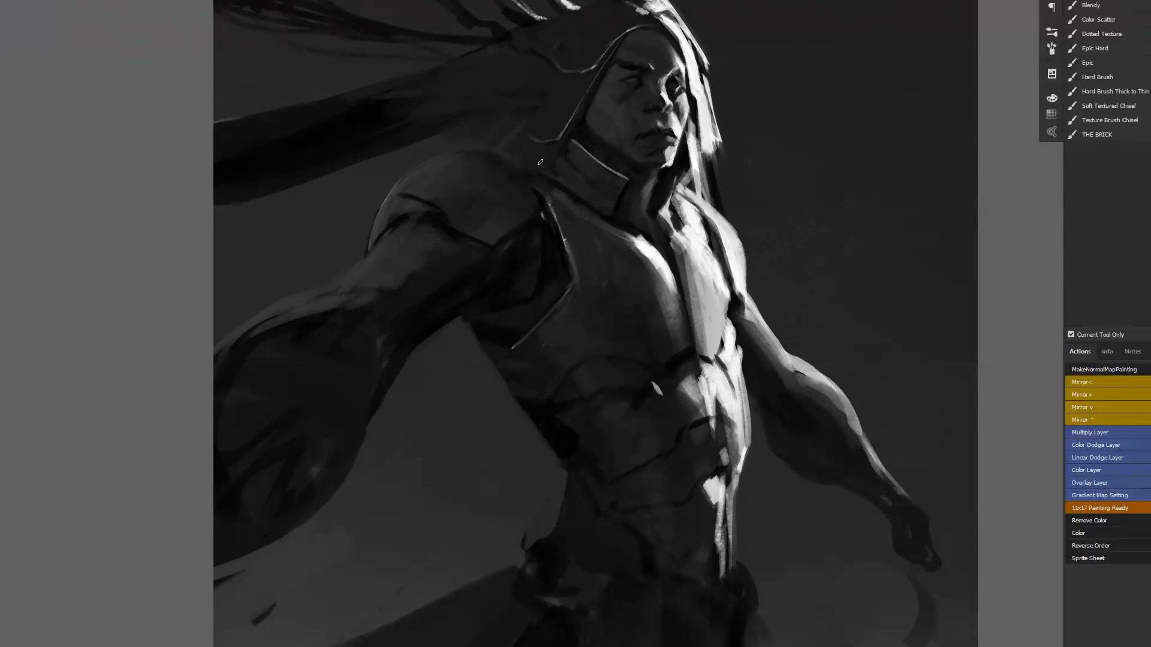
{"action": "mouse_move", "coordinate": [677, 31]}
{"action": "left_mouse_down"}
{"action": "mouse_move", "coordinate": [696, 91]}
{"action": "mouse_move", "coordinate": [682, 46]}
{"action": "left_mouse_up"}
{"action": "mouse_move", "coordinate": [693, 87]}
{"action": "left_mouse_down"}
{"action": "mouse_move", "coordinate": [712, 222]}
{"action": "mouse_move", "coordinate": [695, 176]}
{"action": "left_mouse_up"}
{"action": "left_click_drag", "start_coordinate": [688, 133], "coordinate": [695, 187]}
{"action": "left_click_drag", "start_coordinate": [691, 123], "coordinate": [697, 186]}
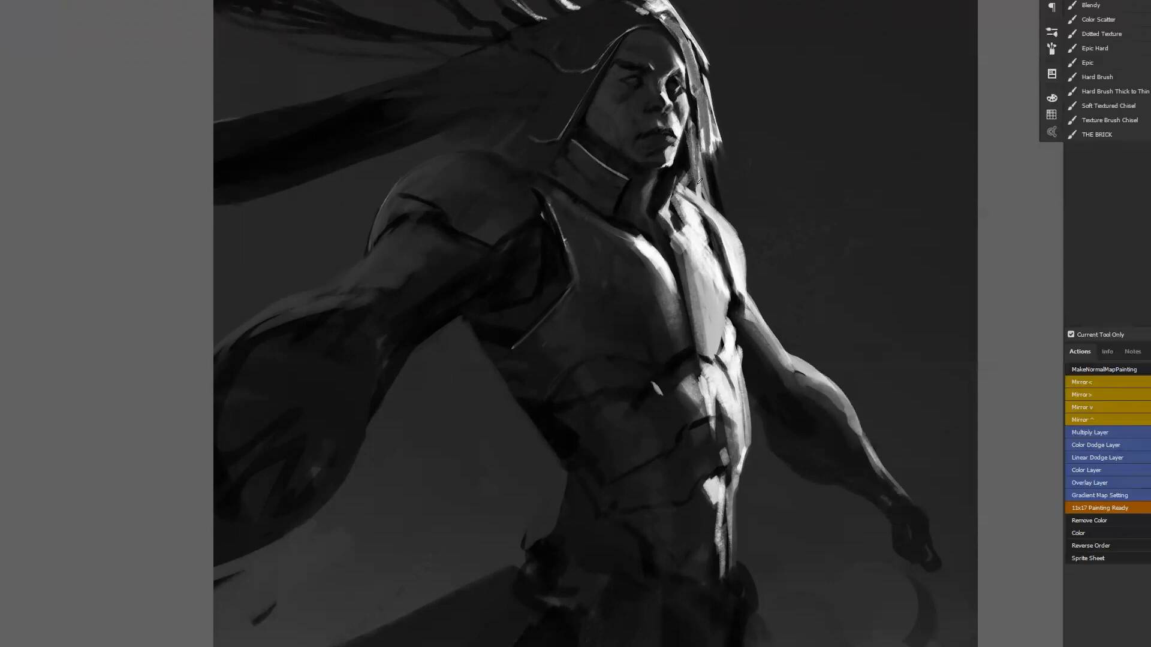
Step: Compare the mirrored and unmirrored figure at small scale to judge the new hair edge
{"action": "left_click", "coordinate": [711, 216], "text": "ctrl+alt"}
{"action": "left_click", "coordinate": [712, 216], "text": "ctrl+alt"}
{"action": "left_click", "coordinate": [712, 216], "text": "ctrl+alt"}
{"action": "key", "text": "ctrl+shift+h"}
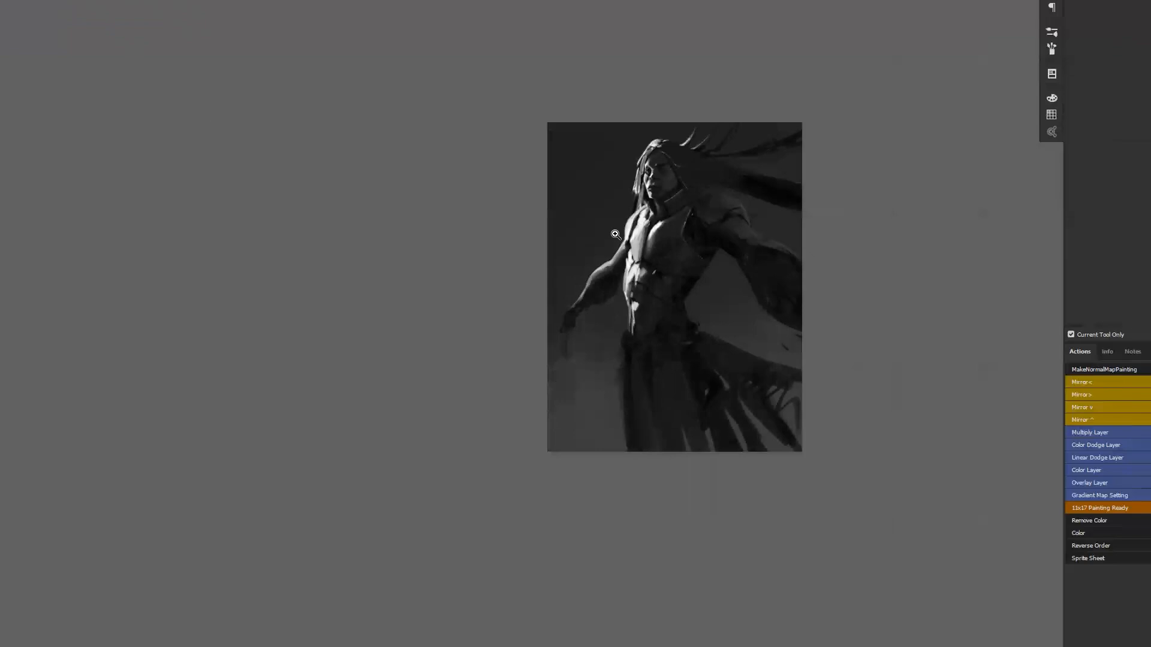
{"action": "left_click", "coordinate": [639, 237], "text": "ctrl"}
{"action": "left_click", "coordinate": [639, 237], "text": "ctrl"}
{"action": "key", "text": "ctrl+shift+h"}
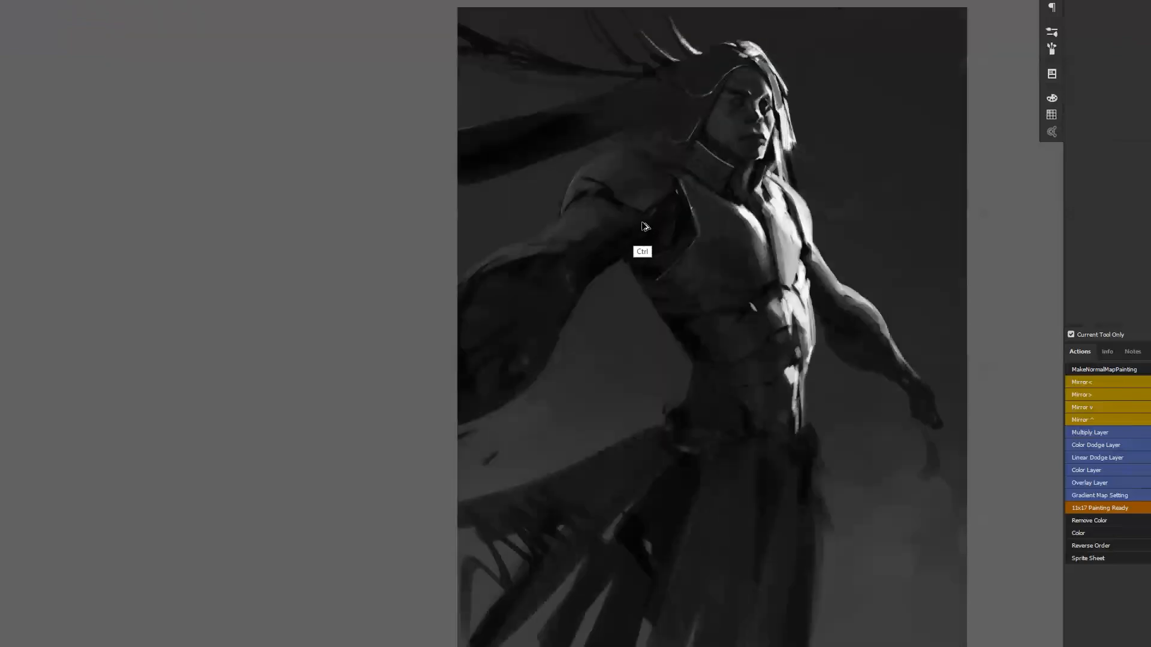
{"action": "key", "text": "ctrl+shift+h"}
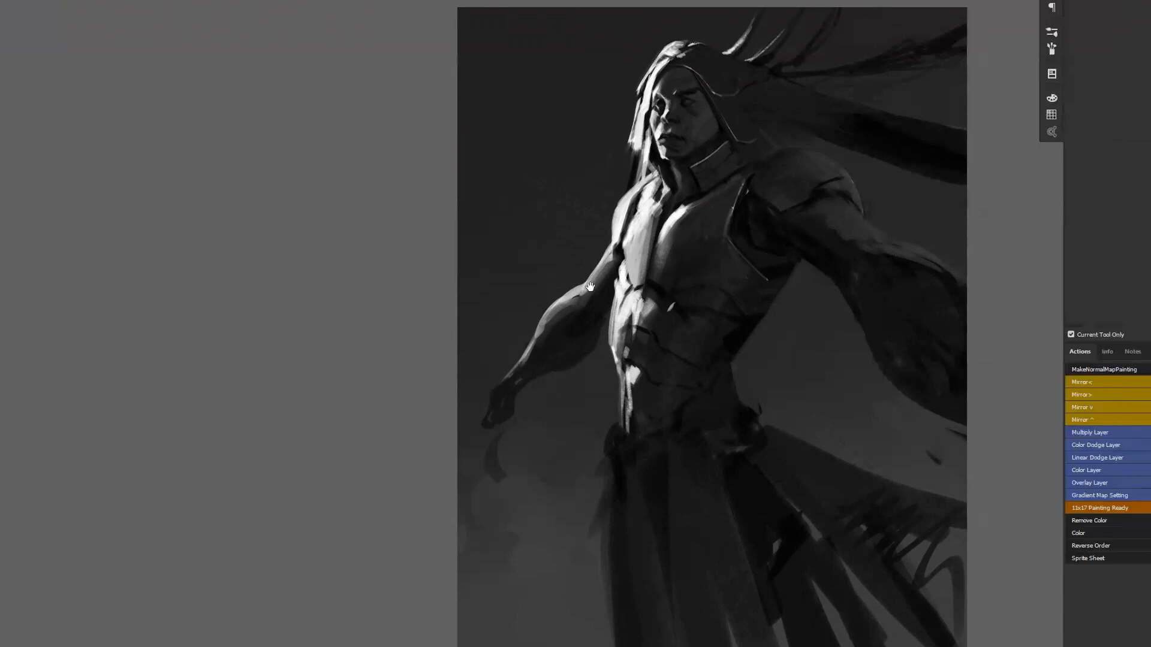
Step: Refine the face shading and blend the shadow along the jawline above the collar
{"action": "left_click_drag", "start_coordinate": [557, 283], "coordinate": [419, 257]}
{"action": "left_click", "coordinate": [541, 305], "text": "ctrl"}
{"action": "left_click_drag", "start_coordinate": [557, 361], "coordinate": [551, 469]}
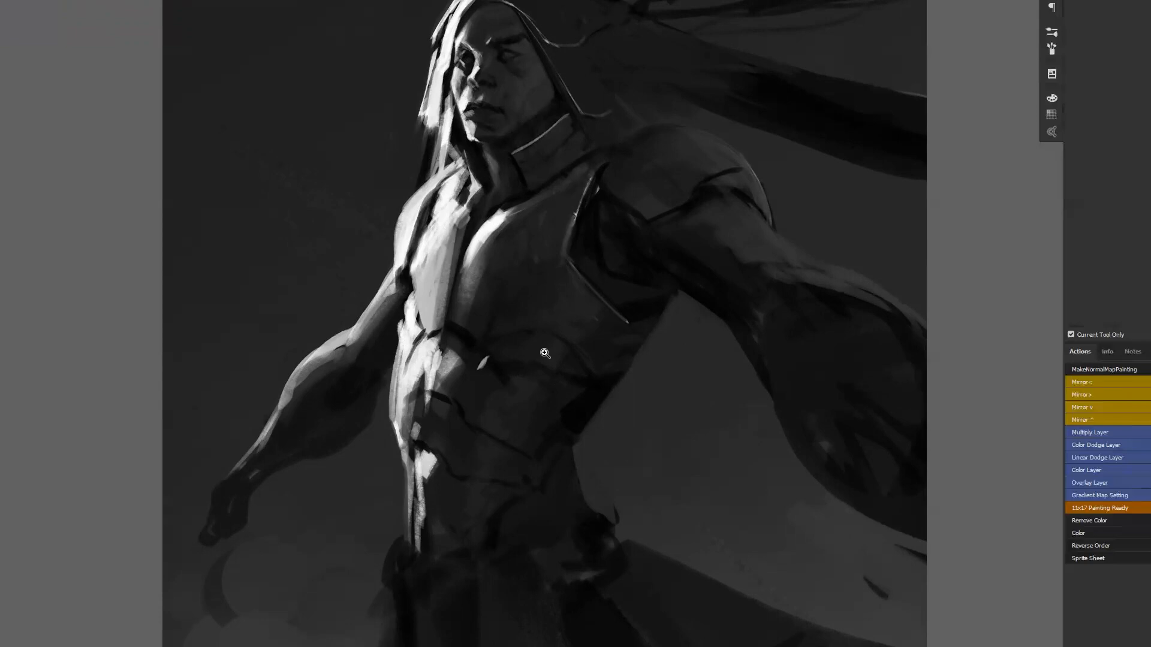
{"action": "key", "text": "b"}
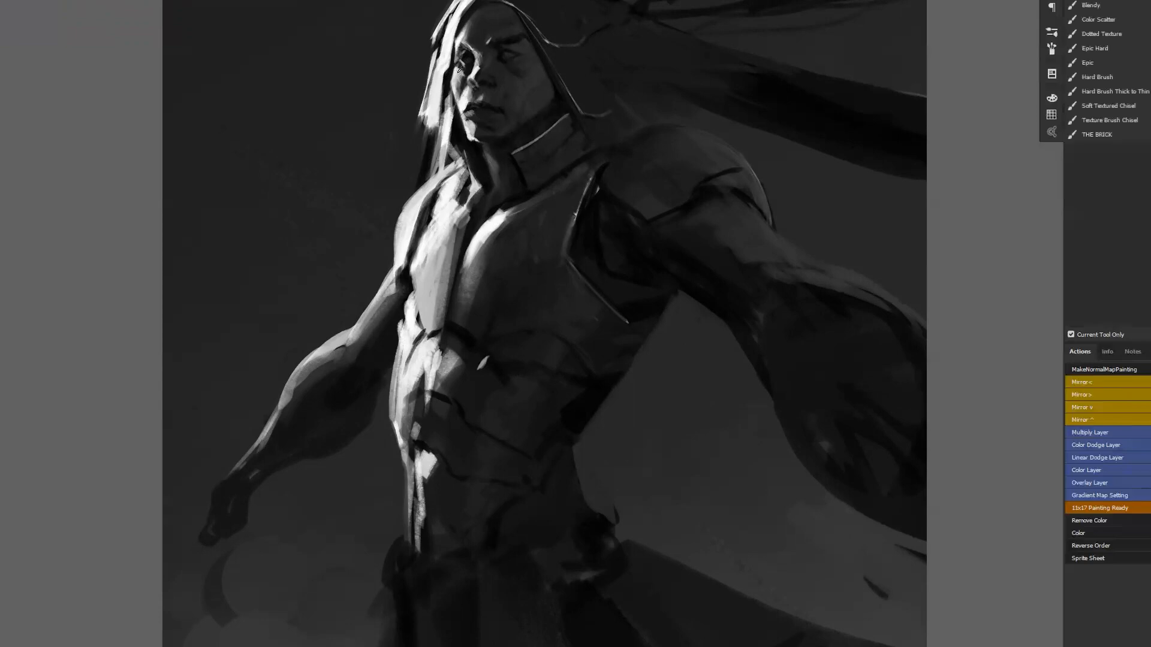
{"action": "left_click", "coordinate": [456, 79]}
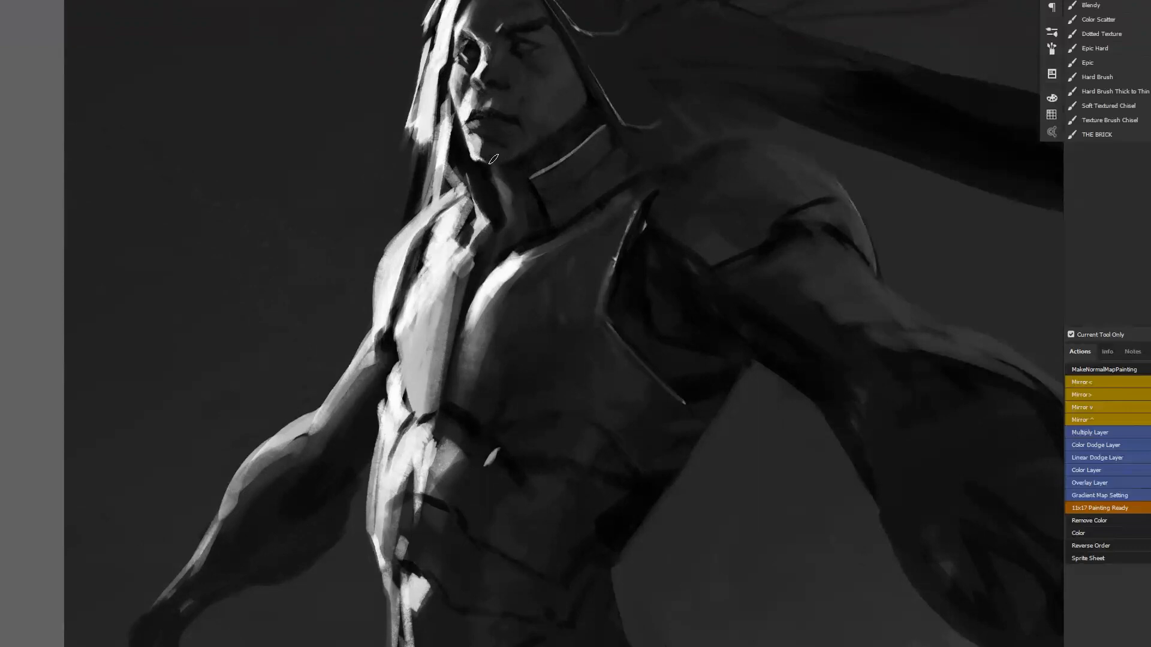
{"action": "key", "text": "]"}
{"action": "scroll", "coordinate": [494, 157], "scroll_direction": "down", "scroll_amount": 1}
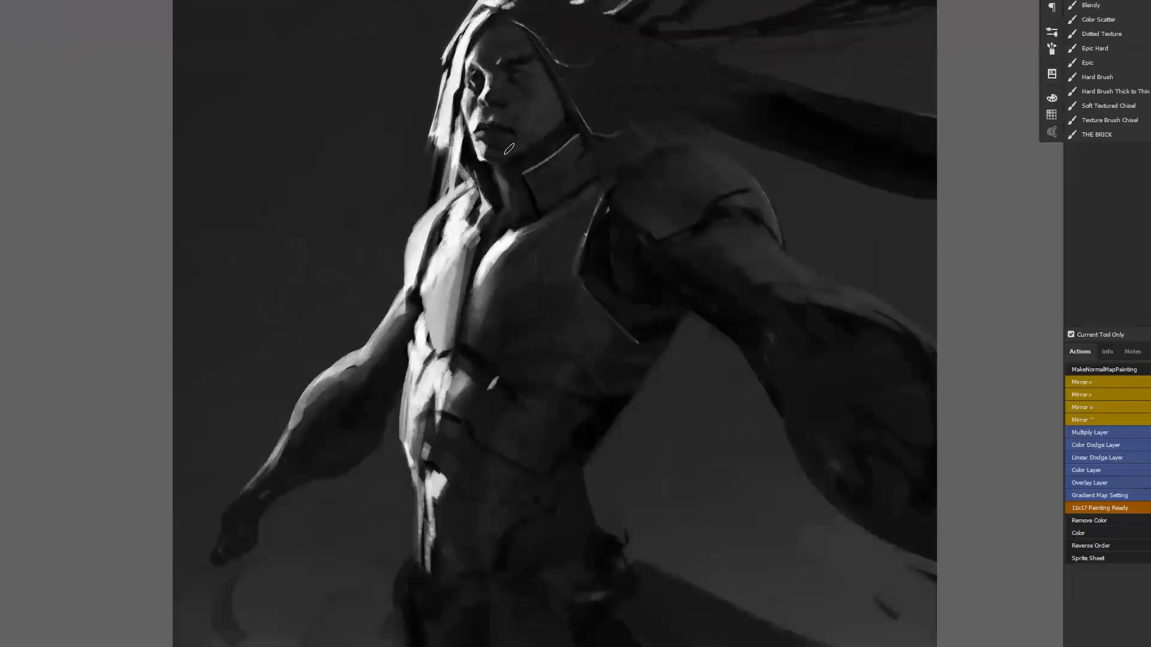
{"action": "scroll", "coordinate": [512, 147], "scroll_direction": "up", "scroll_amount": 1}
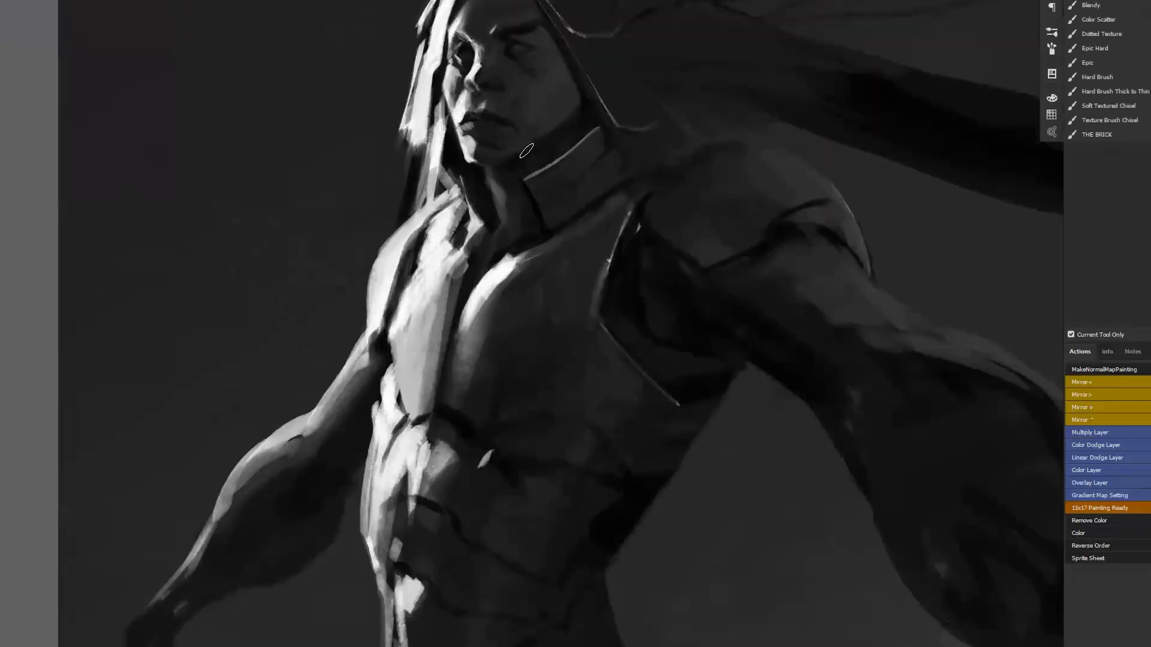
{"action": "left_click_drag", "start_coordinate": [517, 168], "coordinate": [583, 120]}
Step: Flip the canvas and touch up the shaded eye and brow area with a sampled tone
{"action": "key", "text": "F2"}
{"action": "left_click_drag", "start_coordinate": [731, 165], "coordinate": [552, 224]}
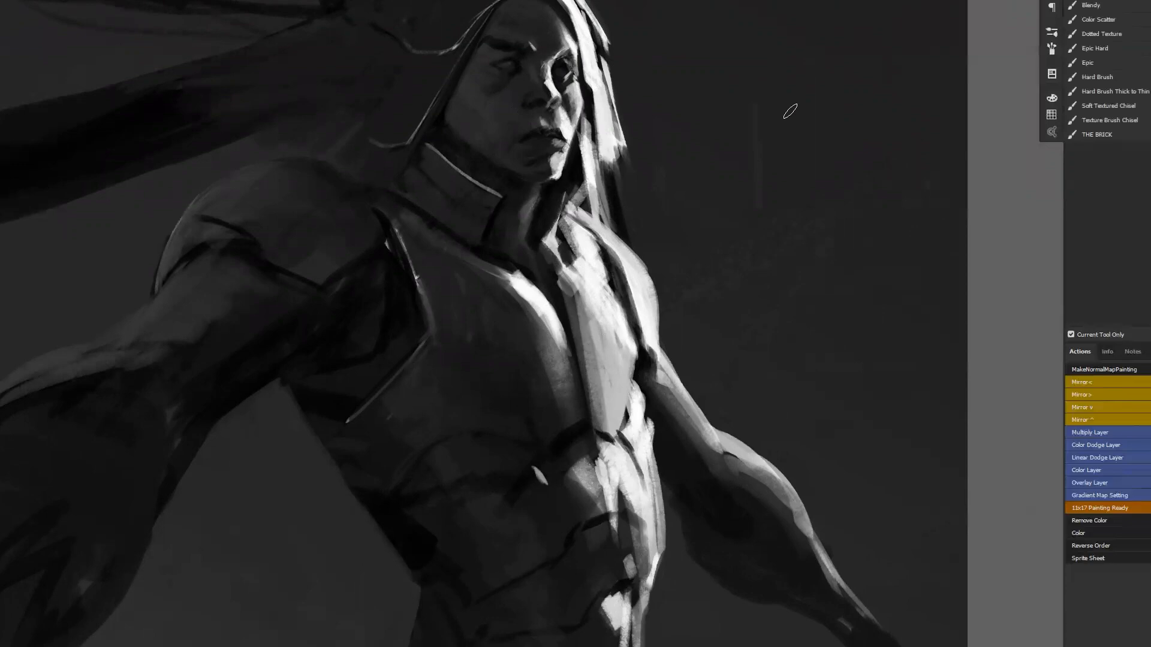
{"action": "key", "text": "ctrl+alt"}
{"action": "left_click", "coordinate": [493, 34], "text": "alt"}
{"action": "left_click_drag", "start_coordinate": [511, 61], "coordinate": [495, 66]}
{"action": "key", "text": "z"}
{"action": "left_click", "coordinate": [500, 177], "text": "alt"}
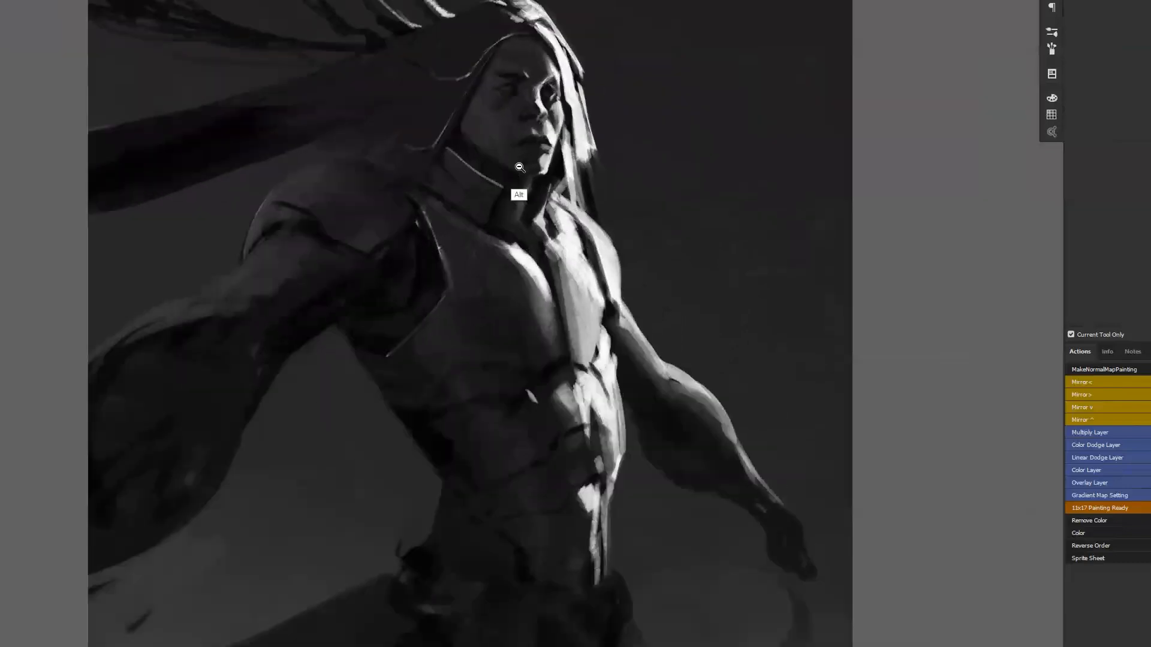
{"action": "left_click", "coordinate": [520, 168], "text": "alt"}
{"action": "left_click", "coordinate": [580, 284], "text": "alt"}
Step: Start rim-light strokes down the lit edge of the skirt from the waist and undo the last two
{"action": "left_click_drag", "start_coordinate": [589, 262], "coordinate": [606, 135]}
{"action": "key", "text": "ctrl+space"}
{"action": "left_click", "coordinate": [583, 336], "text": "ctrl"}
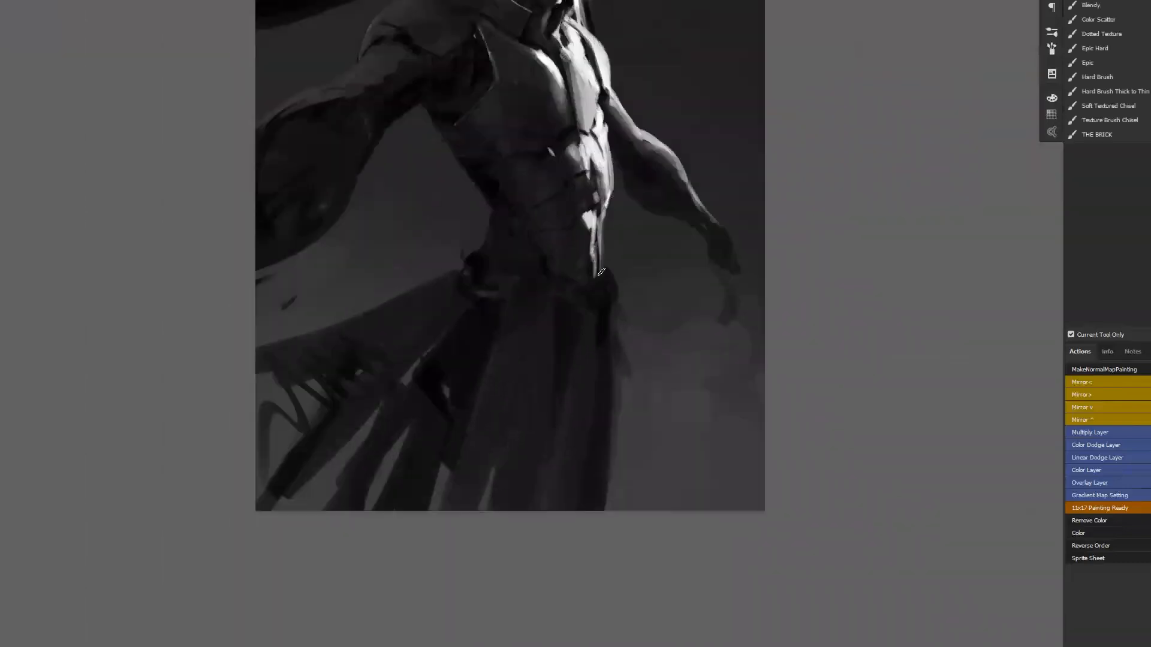
{"action": "left_click_drag", "start_coordinate": [604, 264], "coordinate": [617, 286]}
{"action": "key", "text": "ctrl+z"}
{"action": "mouse_move", "coordinate": [609, 319]}
{"action": "left_mouse_down"}
{"action": "mouse_move", "coordinate": [605, 275]}
{"action": "mouse_move", "coordinate": [612, 413]}
{"action": "left_mouse_up"}
{"action": "left_click_drag", "start_coordinate": [604, 278], "coordinate": [611, 441]}
{"action": "left_click_drag", "start_coordinate": [599, 306], "coordinate": [577, 511]}
{"action": "mouse_move", "coordinate": [573, 454]}
{"action": "left_mouse_down"}
{"action": "mouse_move", "coordinate": [594, 302]}
{"action": "mouse_move", "coordinate": [592, 339]}
{"action": "left_mouse_up"}
{"action": "key", "text": "ctrl+z"}
{"action": "key", "text": "ctrl+z"}
Step: Paint bright fold highlights fanning from the hip down the lit side of the skirt
{"action": "mouse_move", "coordinate": [601, 295]}
{"action": "left_mouse_down"}
{"action": "mouse_move", "coordinate": [599, 351]}
{"action": "mouse_move", "coordinate": [605, 310]}
{"action": "mouse_move", "coordinate": [535, 511]}
{"action": "left_mouse_up"}
{"action": "left_click_drag", "start_coordinate": [559, 440], "coordinate": [544, 510]}
{"action": "left_click_drag", "start_coordinate": [552, 455], "coordinate": [539, 509]}
{"action": "left_click_drag", "start_coordinate": [588, 331], "coordinate": [550, 458]}
{"action": "left_click_drag", "start_coordinate": [600, 295], "coordinate": [588, 334]}
{"action": "mouse_move", "coordinate": [597, 300]}
{"action": "left_mouse_down"}
{"action": "mouse_move", "coordinate": [580, 364]}
{"action": "mouse_move", "coordinate": [586, 337]}
{"action": "left_mouse_up"}
Step: Separate the skirt folds with long strokes in a sampled tone running down to the hem
{"action": "left_click", "coordinate": [583, 313], "text": "alt"}
{"action": "left_click_drag", "start_coordinate": [576, 377], "coordinate": [536, 510]}
{"action": "left_click_drag", "start_coordinate": [549, 444], "coordinate": [536, 525]}
{"action": "left_click_drag", "start_coordinate": [587, 318], "coordinate": [548, 489]}
{"action": "left_click_drag", "start_coordinate": [587, 371], "coordinate": [569, 520]}
{"action": "left_click_drag", "start_coordinate": [588, 401], "coordinate": [574, 513]}
{"action": "left_click_drag", "start_coordinate": [550, 342], "coordinate": [516, 464]}
Step: Paint a dark sash shape at the shaded side of the waist and check the figure flipped at small scale
{"action": "mouse_move", "coordinate": [505, 292]}
{"action": "left_mouse_down"}
{"action": "mouse_move", "coordinate": [490, 261]}
{"action": "mouse_move", "coordinate": [442, 285]}
{"action": "mouse_move", "coordinate": [491, 254]}
{"action": "mouse_move", "coordinate": [477, 280]}
{"action": "mouse_move", "coordinate": [482, 245]}
{"action": "mouse_move", "coordinate": [460, 258]}
{"action": "mouse_move", "coordinate": [497, 247]}
{"action": "mouse_move", "coordinate": [467, 246]}
{"action": "mouse_move", "coordinate": [449, 273]}
{"action": "mouse_move", "coordinate": [437, 268]}
{"action": "mouse_move", "coordinate": [456, 273]}
{"action": "mouse_move", "coordinate": [425, 270]}
{"action": "mouse_move", "coordinate": [467, 278]}
{"action": "mouse_move", "coordinate": [483, 233]}
{"action": "left_mouse_up"}
{"action": "key", "text": "["}
{"action": "key", "text": "["}
{"action": "key", "text": "z"}
{"action": "left_click", "coordinate": [571, 321], "text": "alt"}
{"action": "left_click", "coordinate": [571, 322], "text": "alt"}
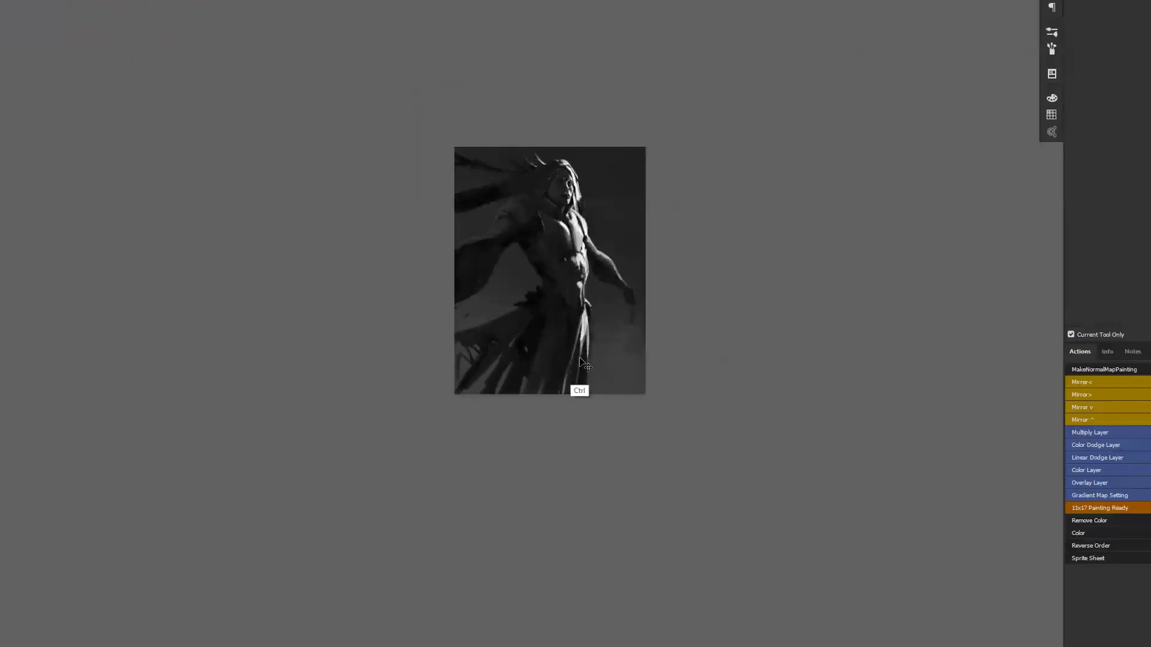
{"action": "key", "text": "ctrl+shift+h"}
{"action": "left_click", "coordinate": [571, 324]}
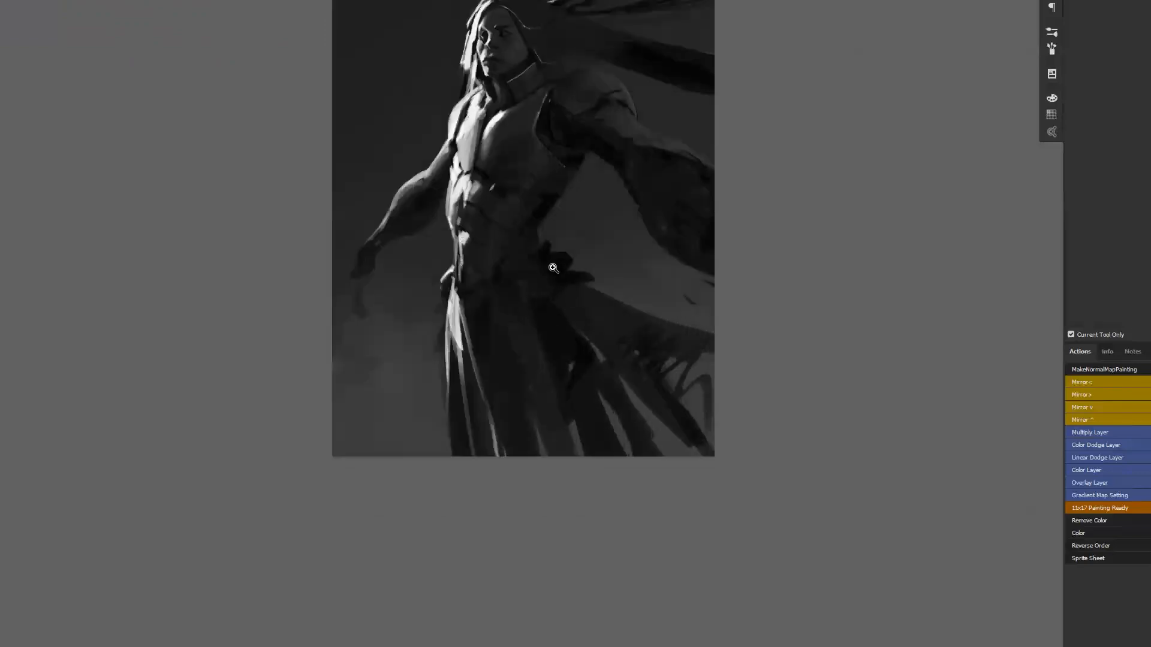
{"action": "left_click", "coordinate": [545, 213]}
{"action": "key", "text": "b"}
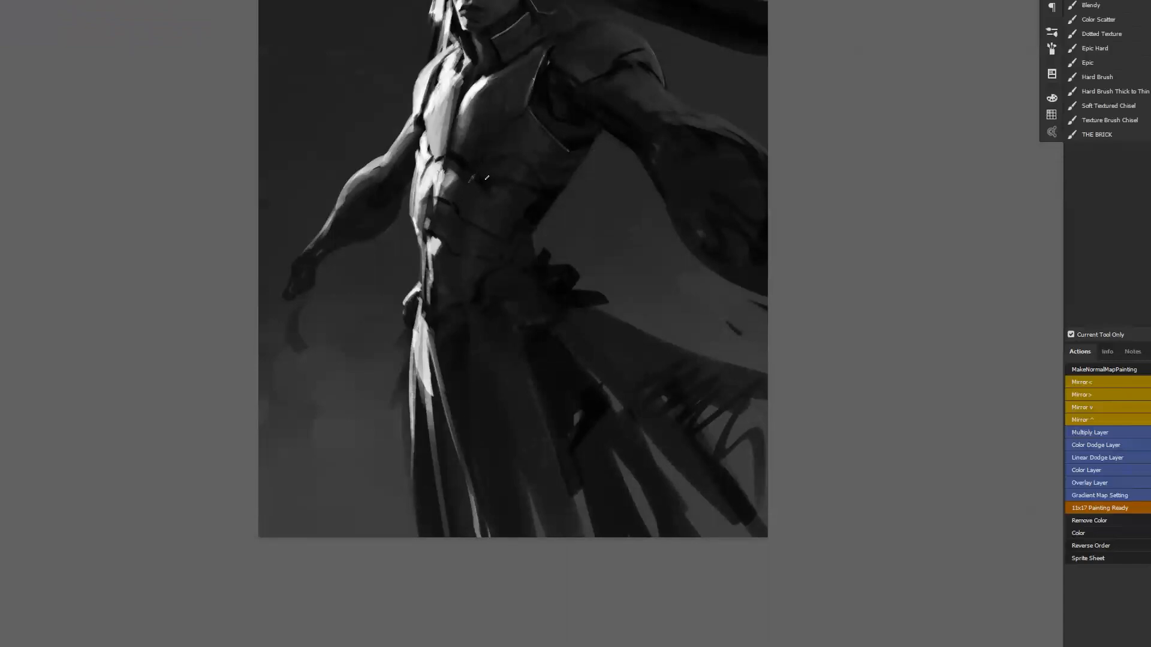
Step: Refine the chest and abdominal shading with sampled tones and flip the canvas
{"action": "left_click", "coordinate": [490, 99], "text": "alt"}
{"action": "left_click", "coordinate": [453, 133], "text": "alt"}
{"action": "left_click", "coordinate": [469, 147], "text": "alt"}
{"action": "key", "text": "ctrl+shift+h"}
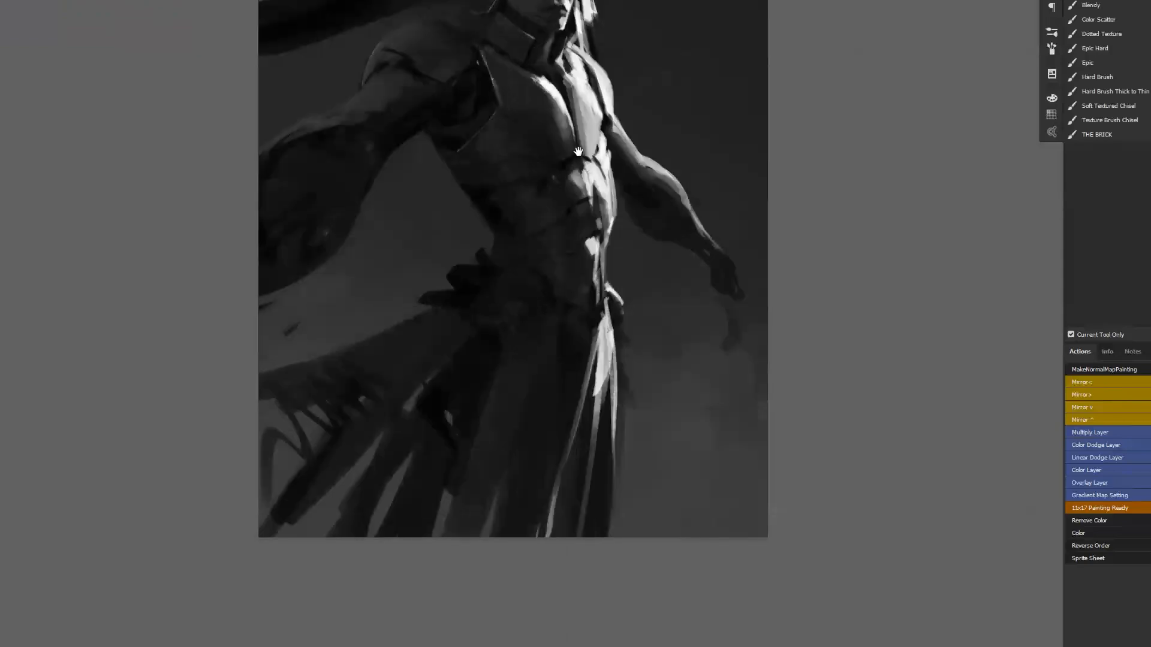
Step: Soften the collar shading and paint a dark lock of hair streaming behind the shaded shoulder with a larger brush
{"action": "left_click_drag", "start_coordinate": [577, 152], "coordinate": [680, 289]}
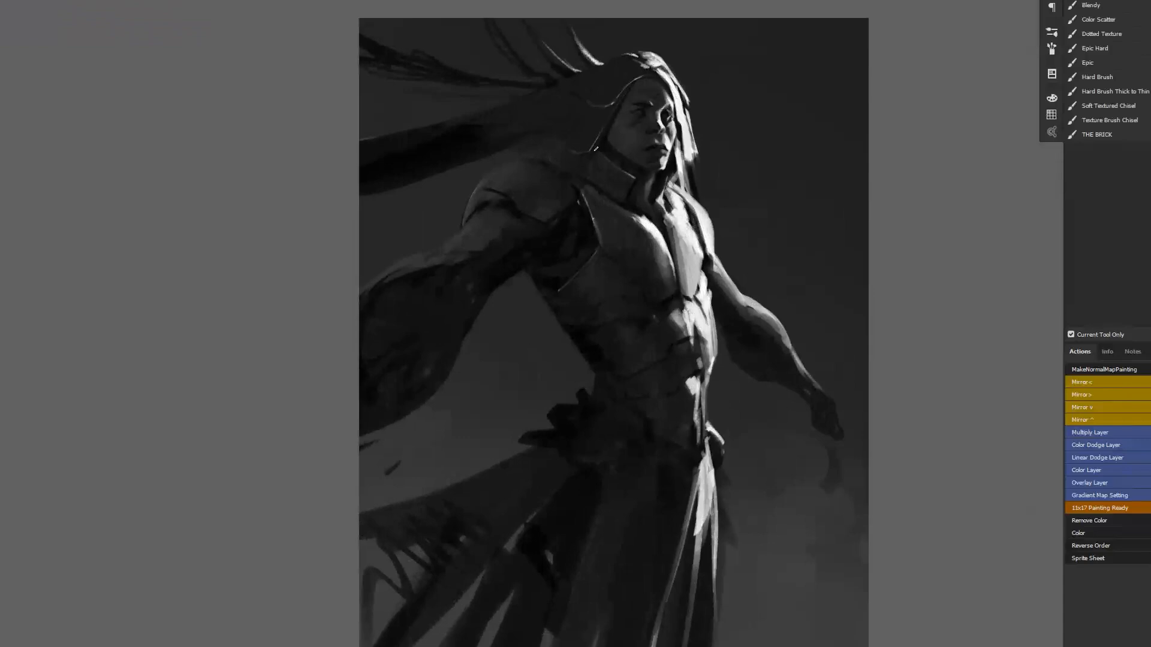
{"action": "key", "text": "bracketright"}
{"action": "key", "text": "bracketright"}
{"action": "left_click_drag", "start_coordinate": [604, 190], "coordinate": [620, 198]}
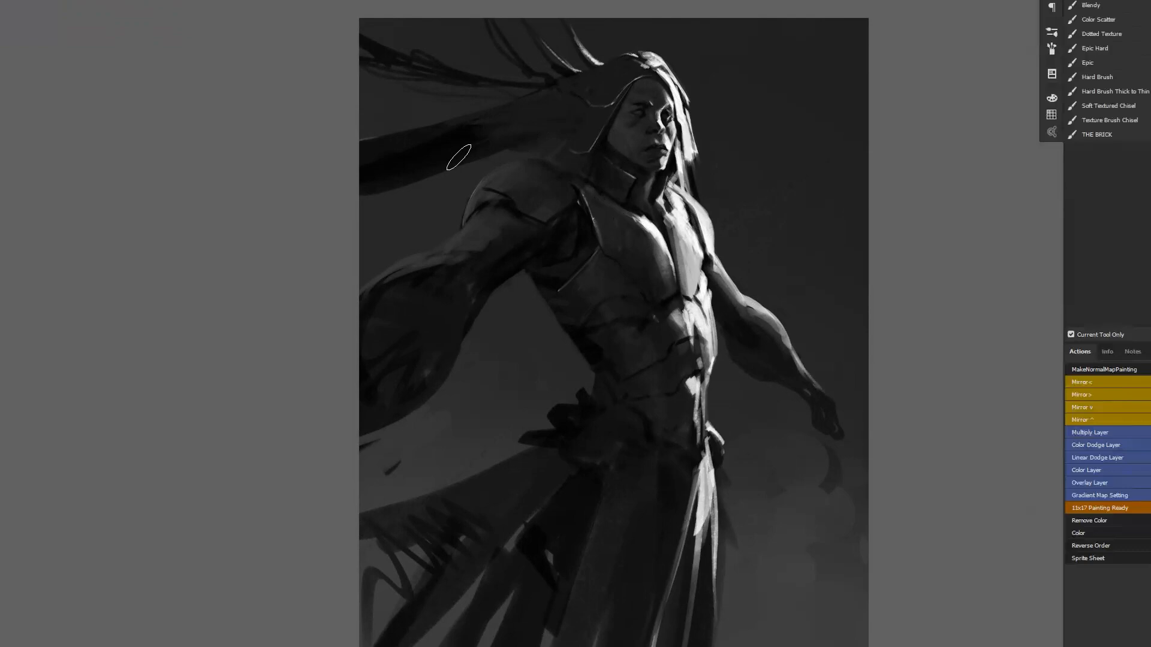
{"action": "mouse_move", "coordinate": [447, 197]}
{"action": "left_mouse_down"}
{"action": "mouse_move", "coordinate": [513, 157]}
{"action": "mouse_move", "coordinate": [437, 185]}
{"action": "mouse_move", "coordinate": [462, 190]}
{"action": "mouse_move", "coordinate": [431, 216]}
{"action": "mouse_move", "coordinate": [464, 194]}
{"action": "left_mouse_up"}
{"action": "mouse_move", "coordinate": [514, 275]}
{"action": "left_mouse_down"}
{"action": "mouse_move", "coordinate": [513, 365]}
{"action": "mouse_move", "coordinate": [501, 367]}
{"action": "mouse_move", "coordinate": [514, 416]}
{"action": "mouse_move", "coordinate": [536, 426]}
{"action": "left_mouse_up"}
{"action": "key", "text": "v"}
{"action": "key", "text": "ctrl+z"}
{"action": "key", "text": "ctrl+z"}
Step: Paint a dark strip of hair or cloth curving from the shaded armpit to the waist and refine its edges
{"action": "mouse_move", "coordinate": [514, 284]}
{"action": "left_mouse_down"}
{"action": "mouse_move", "coordinate": [544, 426]}
{"action": "mouse_move", "coordinate": [509, 324]}
{"action": "mouse_move", "coordinate": [509, 277]}
{"action": "mouse_move", "coordinate": [554, 407]}
{"action": "left_mouse_up"}
{"action": "key", "text": "bracketleft"}
{"action": "key", "text": "bracketleft"}
{"action": "key", "text": "bracketleft"}
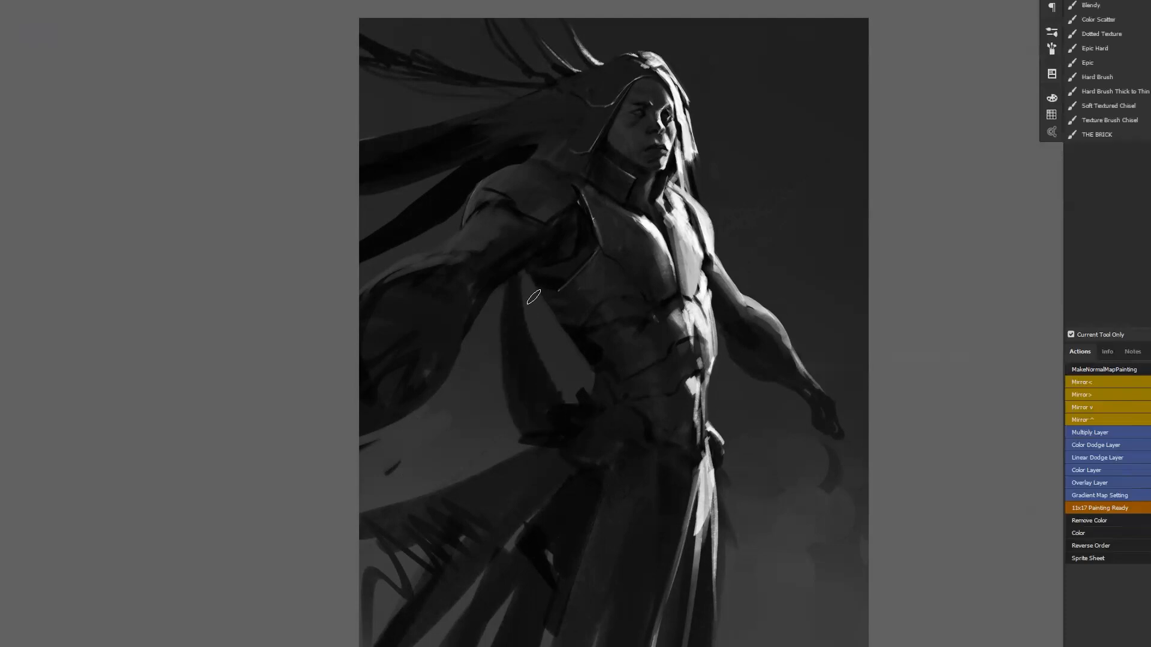
{"action": "mouse_move", "coordinate": [518, 306]}
{"action": "left_mouse_down"}
{"action": "mouse_move", "coordinate": [569, 375]}
{"action": "mouse_move", "coordinate": [521, 375]}
{"action": "left_mouse_up"}
{"action": "mouse_move", "coordinate": [503, 285]}
{"action": "left_mouse_down"}
{"action": "mouse_move", "coordinate": [517, 396]}
{"action": "mouse_move", "coordinate": [503, 290]}
{"action": "mouse_move", "coordinate": [511, 364]}
{"action": "left_mouse_up"}
{"action": "key", "text": "z"}
{"action": "left_click", "coordinate": [541, 420], "text": "alt"}
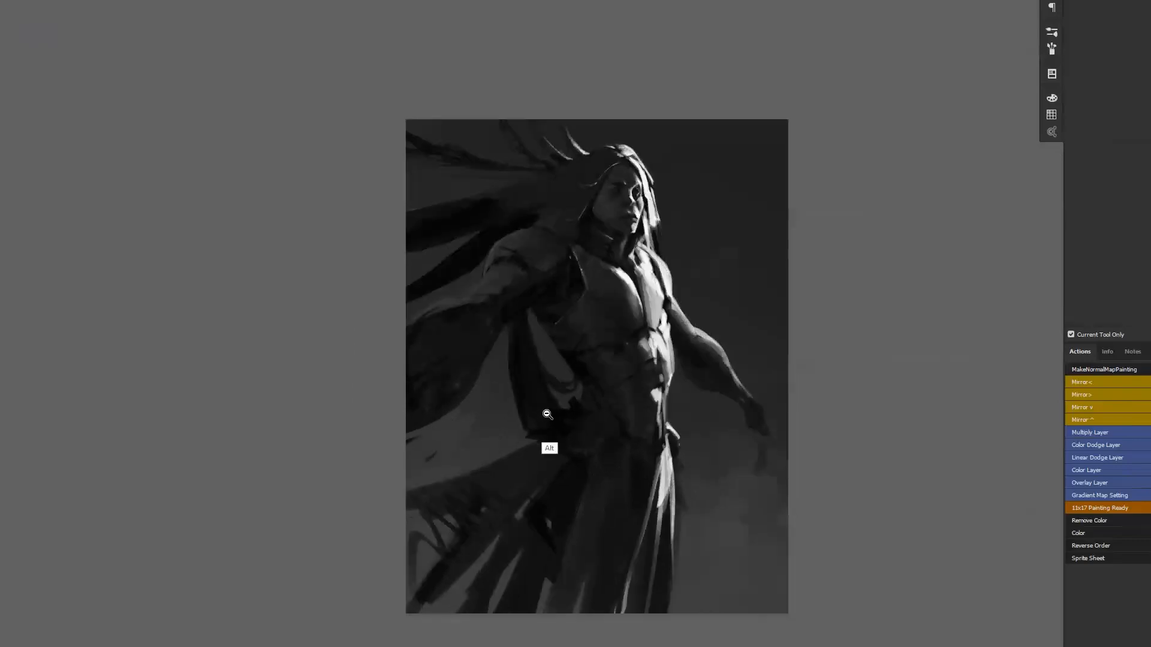
Step: Flip the canvas horizontally and lighten the outstretched shaded forearm with a sampled tone and a larger brush
{"action": "left_click", "coordinate": [553, 420], "text": "alt"}
{"action": "key", "text": "ctrl+shift+h"}
{"action": "left_click", "coordinate": [690, 408]}
{"action": "key", "text": "b"}
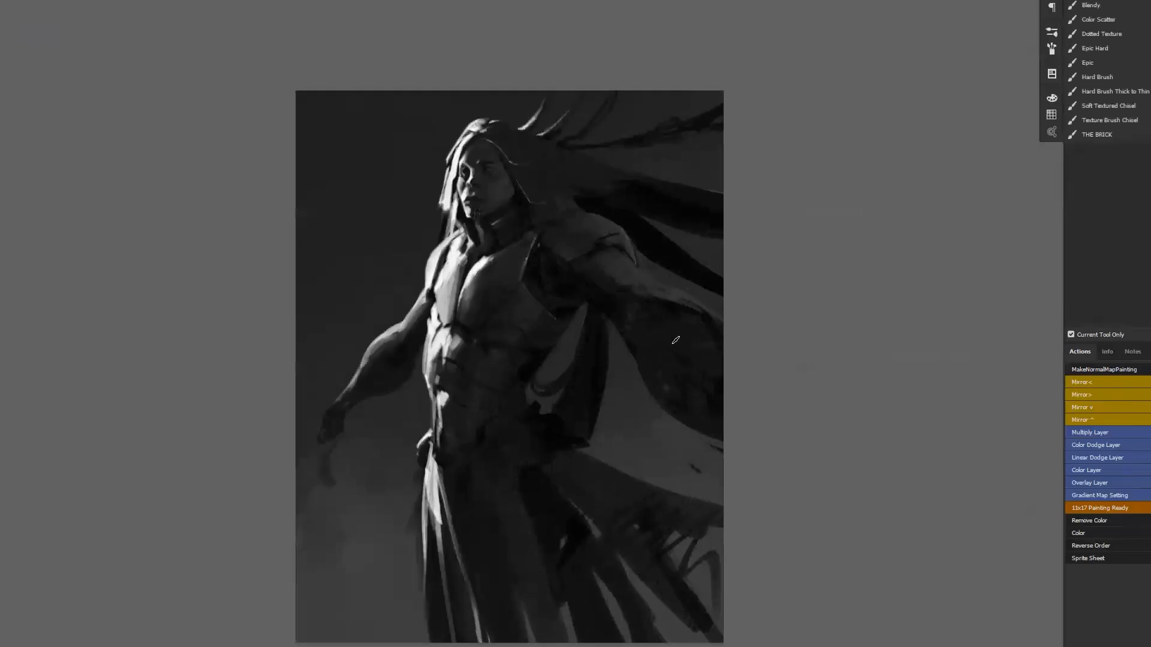
{"action": "left_click", "coordinate": [658, 297], "text": "alt"}
{"action": "key", "text": "bracketright"}
{"action": "key", "text": "bracketright"}
{"action": "key", "text": "bracketright"}
{"action": "mouse_move", "coordinate": [687, 307]}
{"action": "left_mouse_down"}
{"action": "mouse_move", "coordinate": [652, 306]}
{"action": "mouse_move", "coordinate": [701, 315]}
{"action": "mouse_move", "coordinate": [681, 314]}
{"action": "mouse_move", "coordinate": [724, 330]}
{"action": "mouse_move", "coordinate": [664, 306]}
{"action": "mouse_move", "coordinate": [738, 355]}
{"action": "mouse_move", "coordinate": [691, 324]}
{"action": "mouse_move", "coordinate": [665, 326]}
{"action": "mouse_move", "coordinate": [726, 365]}
{"action": "mouse_move", "coordinate": [665, 326]}
{"action": "left_mouse_up"}
Step: Refine the shading between the shaded upper arm and forearm with a smaller brush, and flip the canvas back
{"action": "left_click", "coordinate": [673, 304], "text": "alt"}
{"action": "key", "text": "bracketleft"}
{"action": "key", "text": "bracketleft"}
{"action": "key", "text": "bracketleft"}
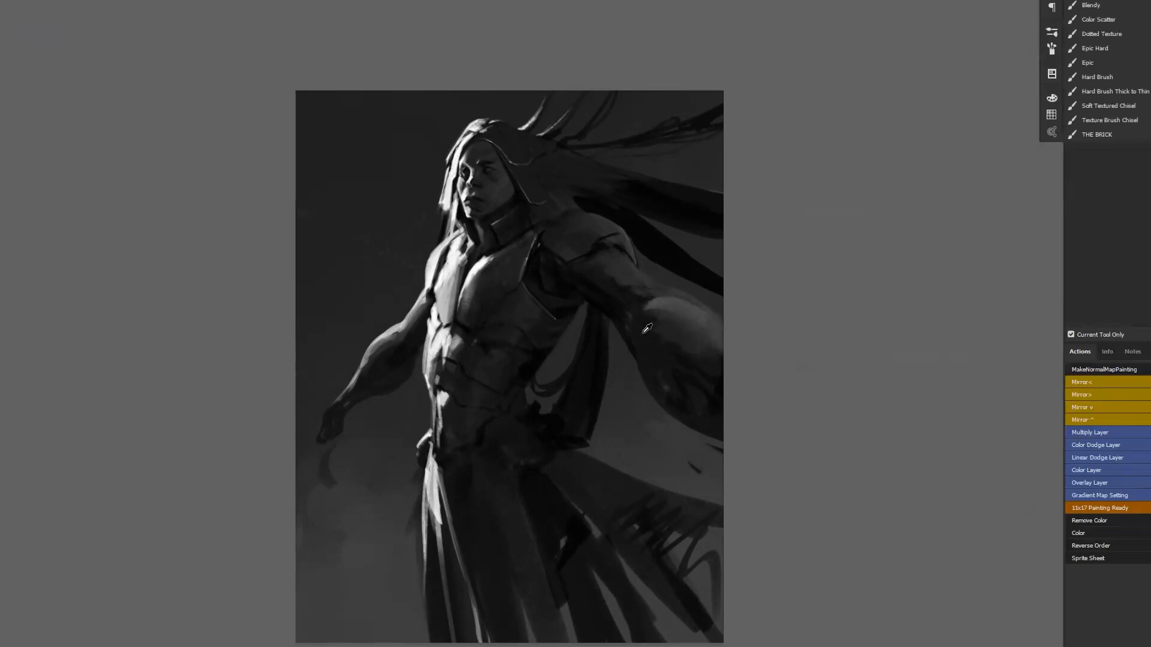
{"action": "left_click_drag", "start_coordinate": [623, 280], "coordinate": [684, 307]}
{"action": "key", "text": "ctrl+f"}
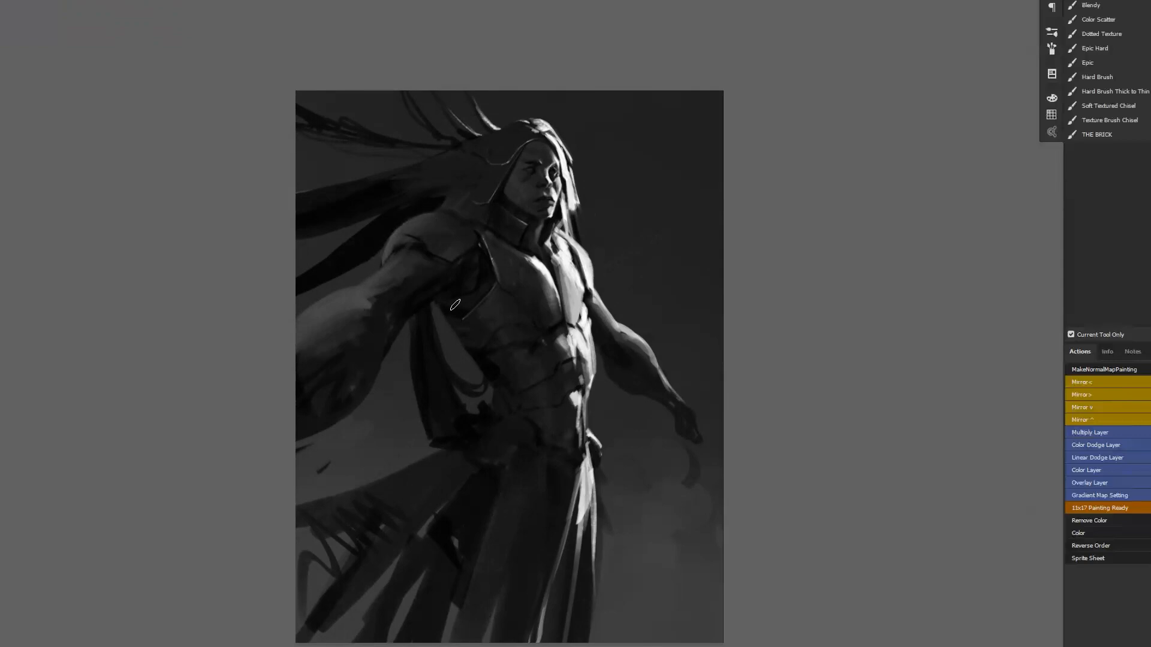
Step: Paint a dark hanging strap loop between the lit-side waist and forearm and add a lighter edge to it
{"action": "left_click_drag", "start_coordinate": [547, 320], "coordinate": [679, 177]}
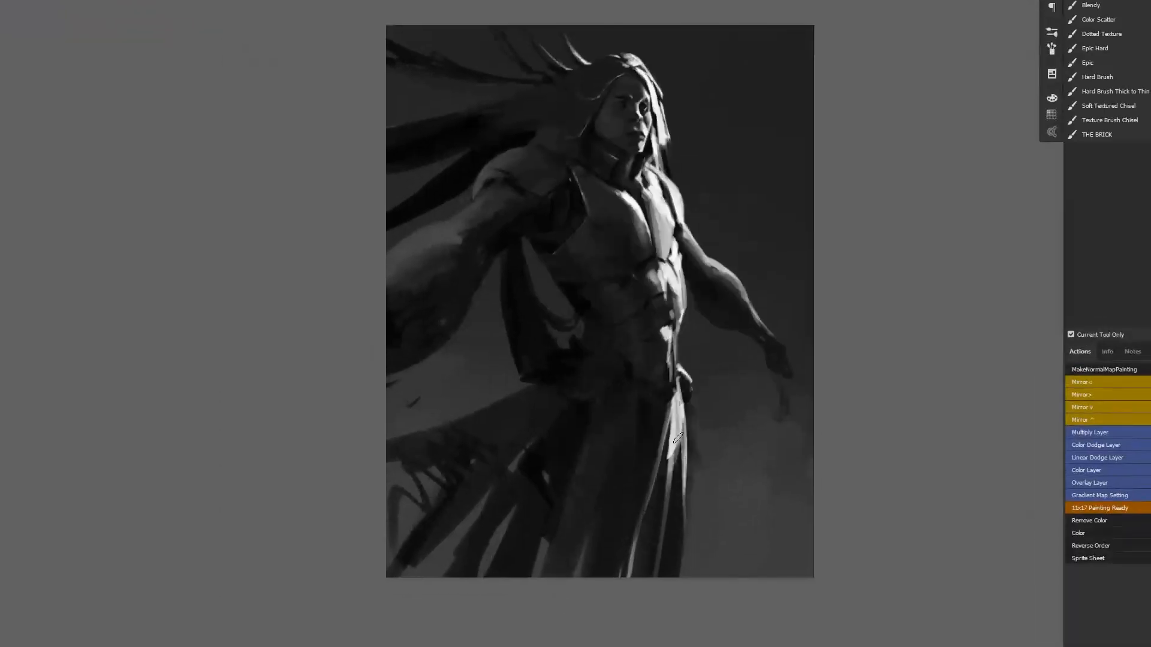
{"action": "left_click_drag", "start_coordinate": [722, 389], "coordinate": [727, 331]}
{"action": "left_click_drag", "start_coordinate": [681, 310], "coordinate": [711, 403]}
{"action": "mouse_move", "coordinate": [685, 331]}
{"action": "left_mouse_down"}
{"action": "mouse_move", "coordinate": [712, 410]}
{"action": "mouse_move", "coordinate": [719, 391]}
{"action": "left_mouse_up"}
{"action": "left_click_drag", "start_coordinate": [721, 329], "coordinate": [716, 399]}
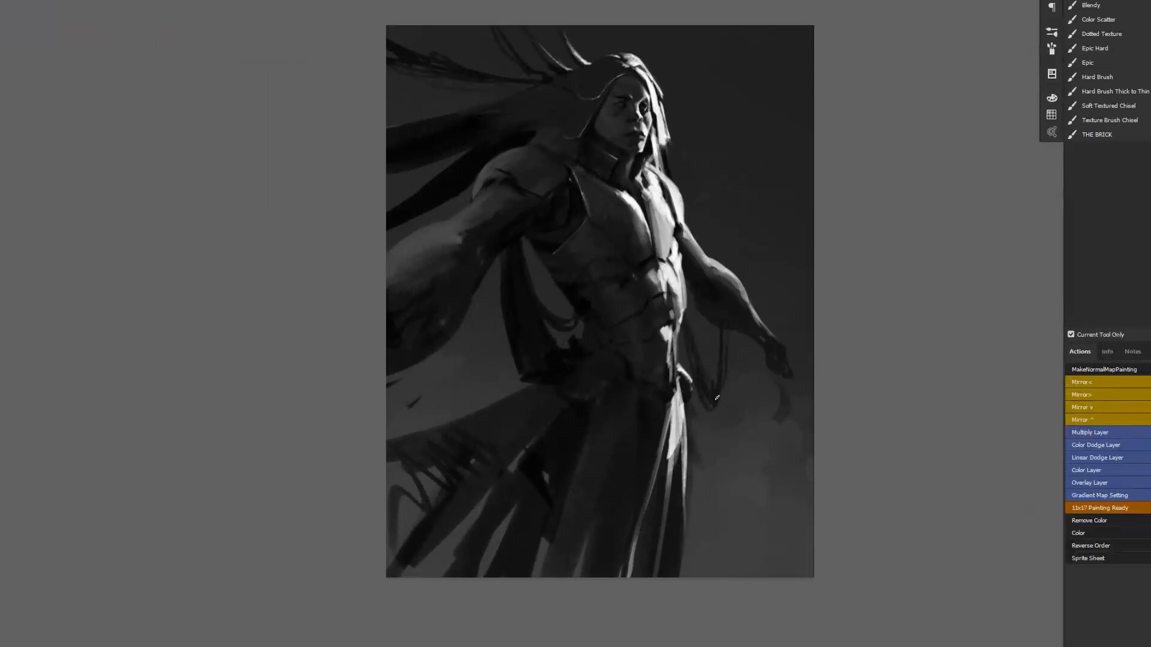
{"action": "left_click_drag", "start_coordinate": [724, 331], "coordinate": [715, 408]}
Step: Redraw the shaded forearm's contour with a dark edge, separating it from the lighter cloth shape behind it
{"action": "mouse_move", "coordinate": [434, 289]}
{"action": "left_mouse_down"}
{"action": "mouse_move", "coordinate": [450, 232]}
{"action": "mouse_move", "coordinate": [471, 214]}
{"action": "left_mouse_up"}
{"action": "key", "text": "bracketright"}
{"action": "key", "text": "bracketright"}
{"action": "left_click", "coordinate": [431, 303], "text": "alt"}
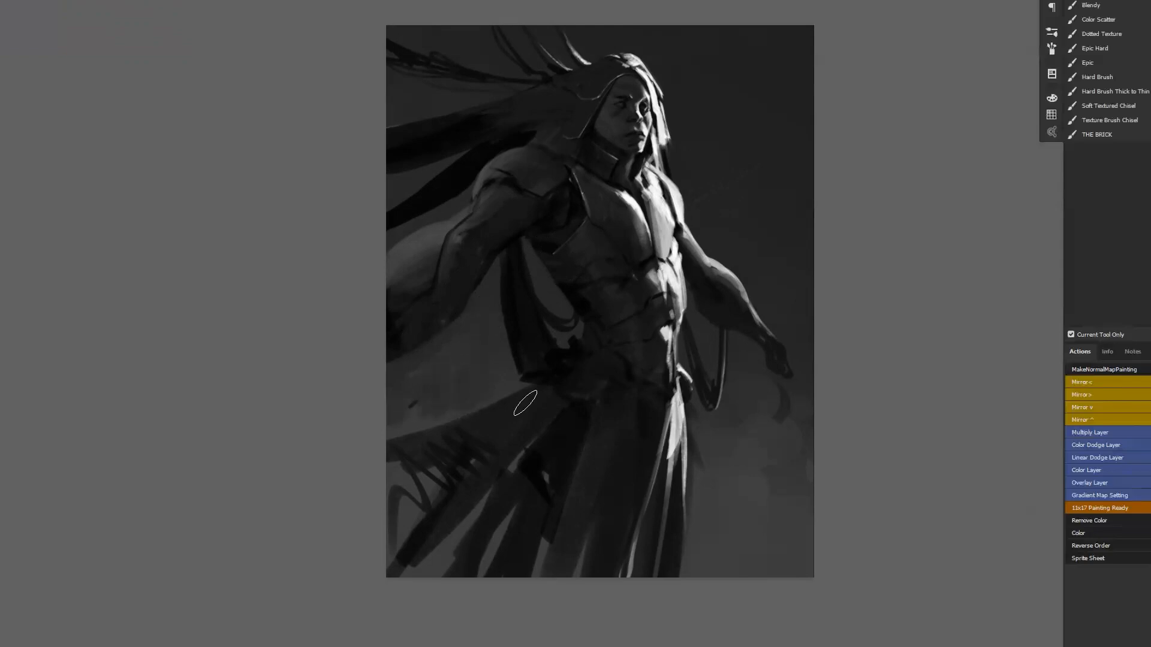
Step: Brush subtle vertical streaks into the background beside the lit side of the figure
{"action": "mouse_move", "coordinate": [754, 454]}
{"action": "left_mouse_down"}
{"action": "mouse_move", "coordinate": [710, 557]}
{"action": "mouse_move", "coordinate": [723, 492]}
{"action": "mouse_move", "coordinate": [743, 571]}
{"action": "mouse_move", "coordinate": [787, 524]}
{"action": "left_mouse_up"}
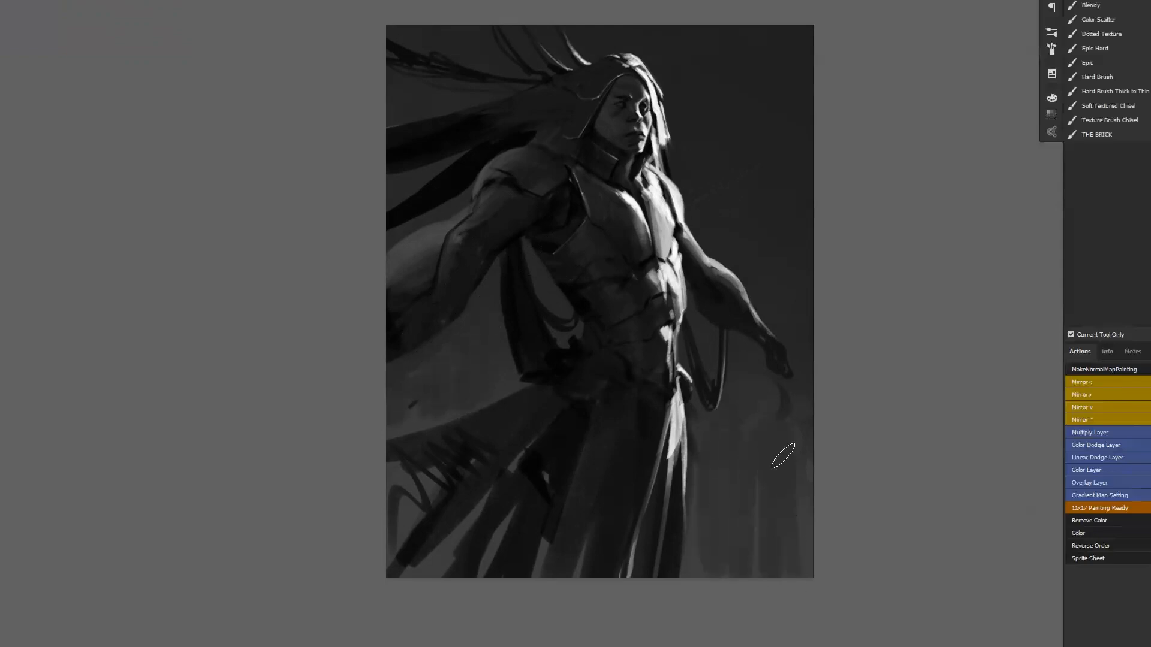
{"action": "mouse_move", "coordinate": [727, 137]}
{"action": "left_mouse_down"}
{"action": "mouse_move", "coordinate": [700, 227]}
{"action": "mouse_move", "coordinate": [725, 232]}
{"action": "mouse_move", "coordinate": [771, 199]}
{"action": "left_mouse_up"}
{"action": "left_click_drag", "start_coordinate": [714, 113], "coordinate": [732, 165]}
{"action": "left_click_drag", "start_coordinate": [783, 128], "coordinate": [761, 211]}
{"action": "mouse_move", "coordinate": [777, 105]}
{"action": "left_mouse_down"}
{"action": "mouse_move", "coordinate": [790, 137]}
{"action": "mouse_move", "coordinate": [780, 214]}
{"action": "left_mouse_up"}
Step: Tone the background along the canvas edge beside the lit arm with a much larger brush
{"action": "key", "text": "bracketright"}
{"action": "key", "text": "bracketright"}
{"action": "key", "text": "bracketright"}
{"action": "key", "text": "bracketright"}
{"action": "key", "text": "bracketright"}
{"action": "key", "text": "bracketright"}
{"action": "mouse_move", "coordinate": [797, 69]}
{"action": "left_mouse_down"}
{"action": "mouse_move", "coordinate": [822, 280]}
{"action": "mouse_move", "coordinate": [801, 352]}
{"action": "left_mouse_up"}
Step: Darken the bottom of the painting with upward gradients and brush over the shaded shoulder area
{"action": "key", "text": "g"}
{"action": "left_click_drag", "start_coordinate": [622, 610], "coordinate": [652, 409]}
{"action": "left_click_drag", "start_coordinate": [615, 578], "coordinate": [645, 482]}
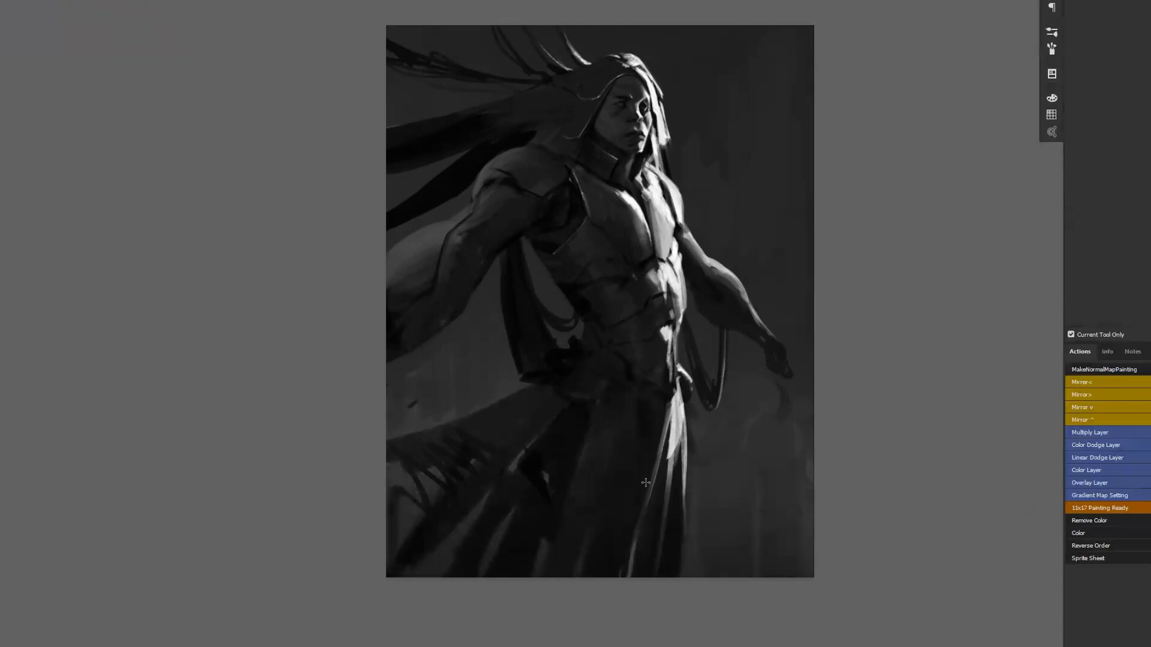
{"action": "key", "text": "b"}
{"action": "left_click_drag", "start_coordinate": [509, 210], "coordinate": [567, 151]}
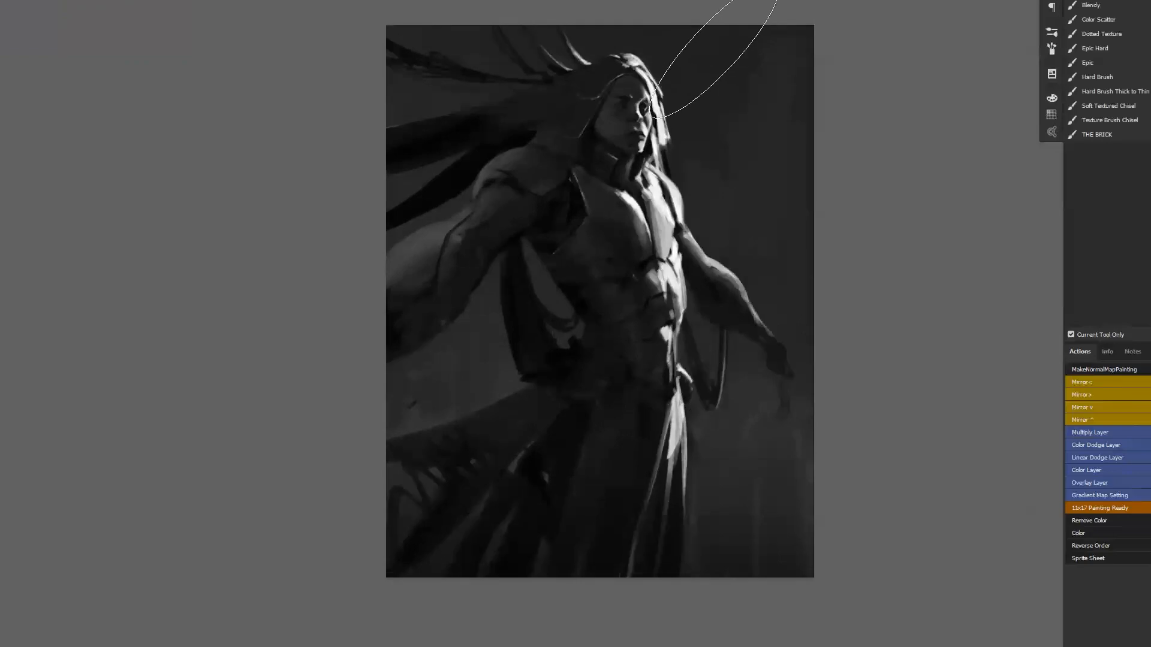
Step: Check the figure in both mirrored orientations and switch to the full-screen view
{"action": "key", "text": "ctrl+shift+h"}
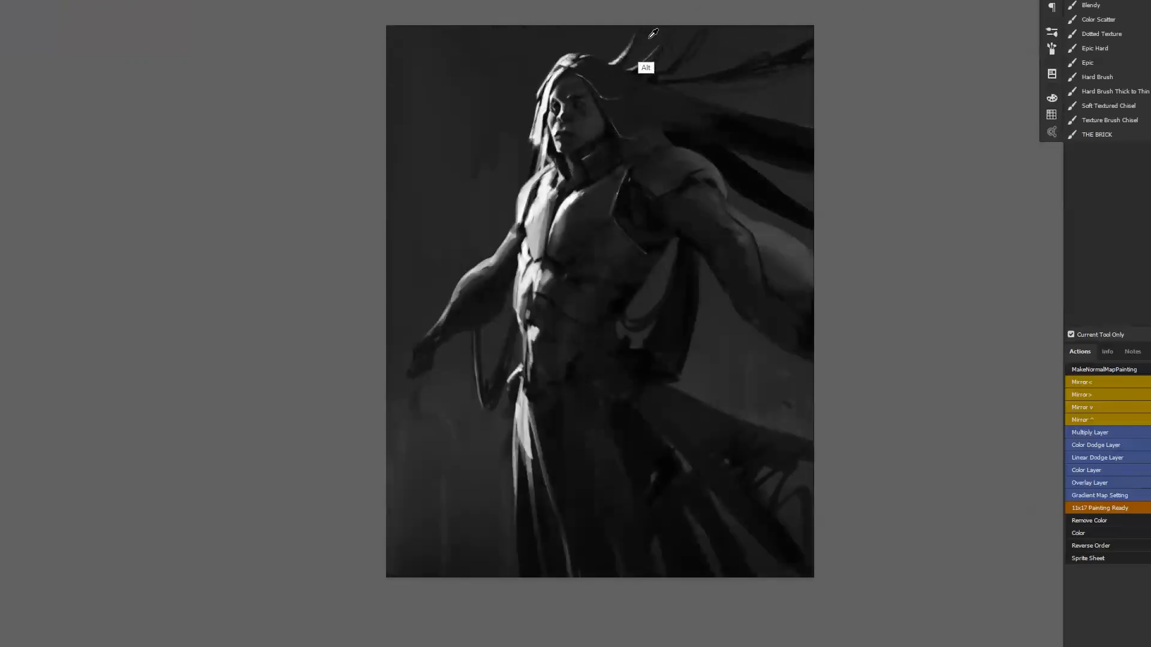
{"action": "key", "text": "ctrl+shift+h"}
{"action": "key", "text": "z"}
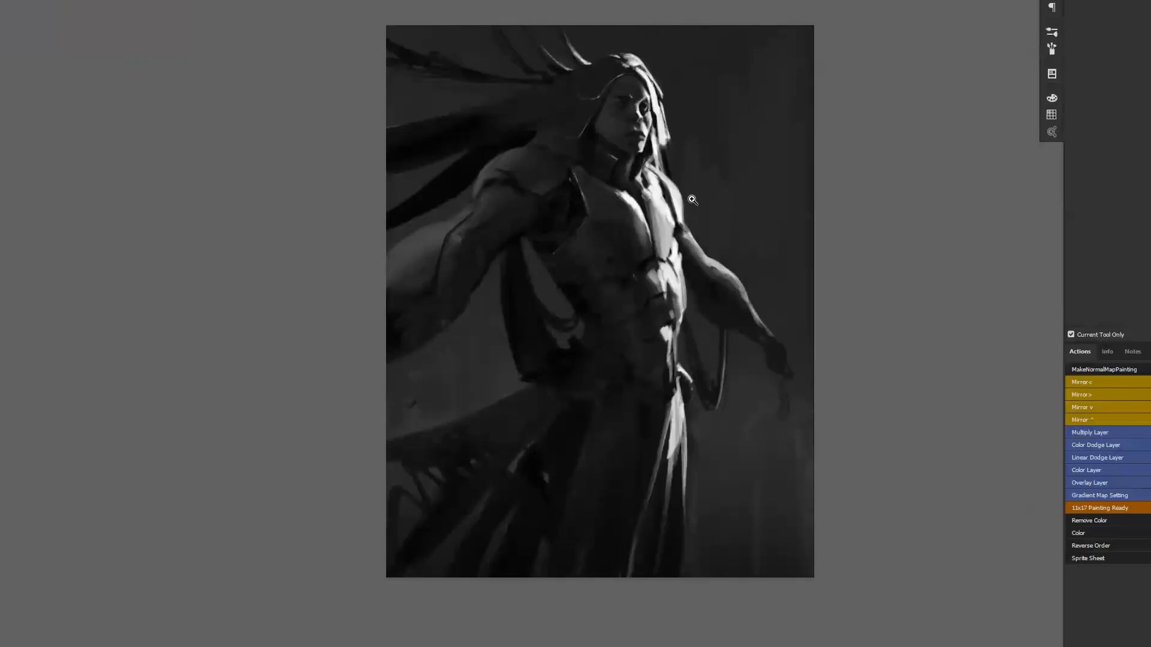
{"action": "left_click", "coordinate": [695, 253]}
{"action": "key", "text": "f"}
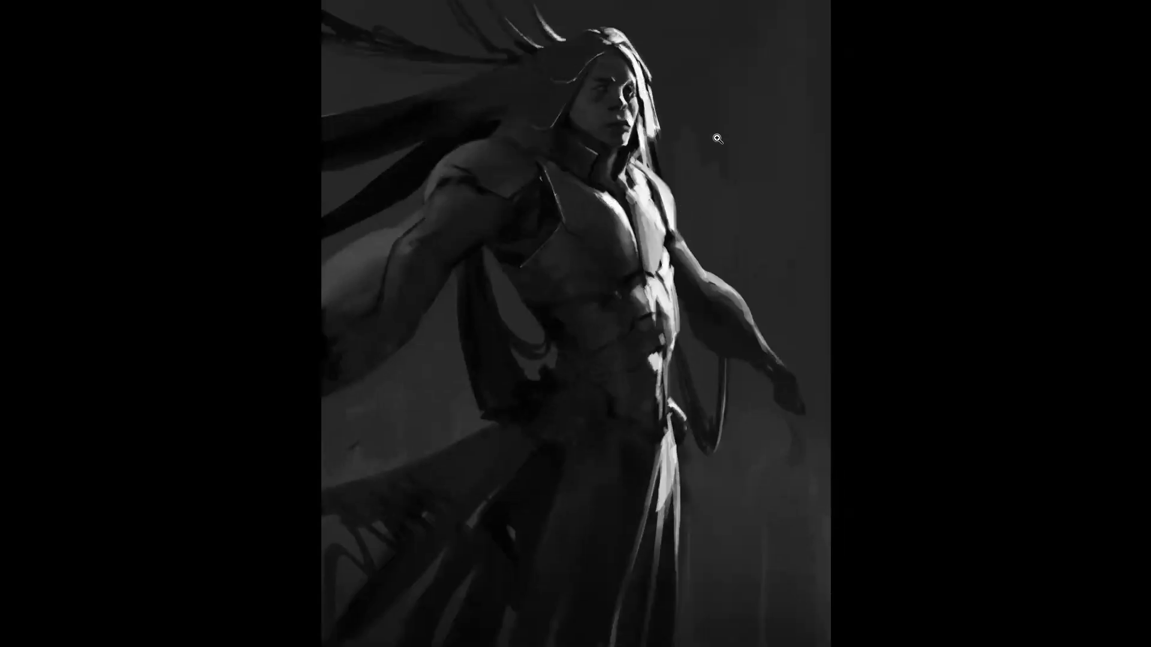
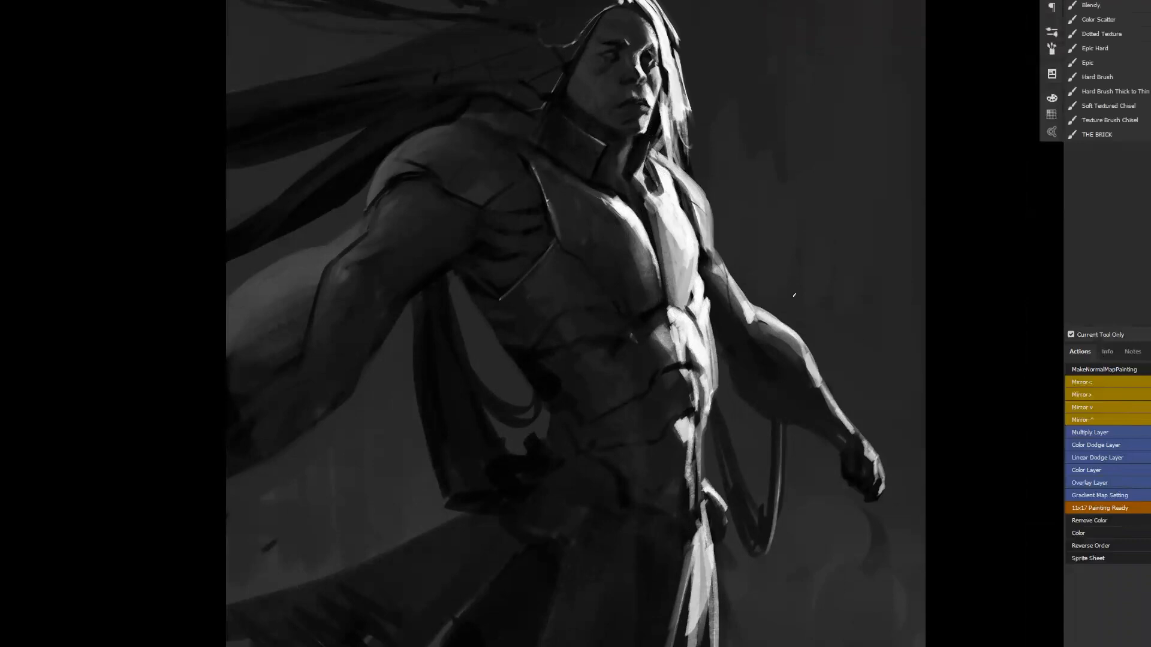
Step: Refine the face's forehead, cheek and mouth shading with tones sampled from the head
{"action": "left_click", "coordinate": [601, 40], "text": "alt"}
{"action": "left_click_drag", "start_coordinate": [610, 29], "coordinate": [617, 49]}
{"action": "left_click", "coordinate": [600, 37], "text": "alt"}
{"action": "mouse_move", "coordinate": [613, 93]}
{"action": "left_mouse_down"}
{"action": "mouse_move", "coordinate": [598, 63]}
{"action": "mouse_move", "coordinate": [625, 119]}
{"action": "left_mouse_up"}
{"action": "left_click_drag", "start_coordinate": [658, 66], "coordinate": [659, 84]}
{"action": "mouse_move", "coordinate": [645, 27]}
{"action": "left_mouse_down"}
{"action": "mouse_move", "coordinate": [645, 59]}
{"action": "mouse_move", "coordinate": [612, 55]}
{"action": "left_mouse_up"}
{"action": "key", "text": "bracketleft"}
{"action": "key", "text": "bracketleft"}
{"action": "key", "text": "bracketleft"}
{"action": "key", "text": "bracketleft"}
{"action": "key", "text": "bracketleft"}
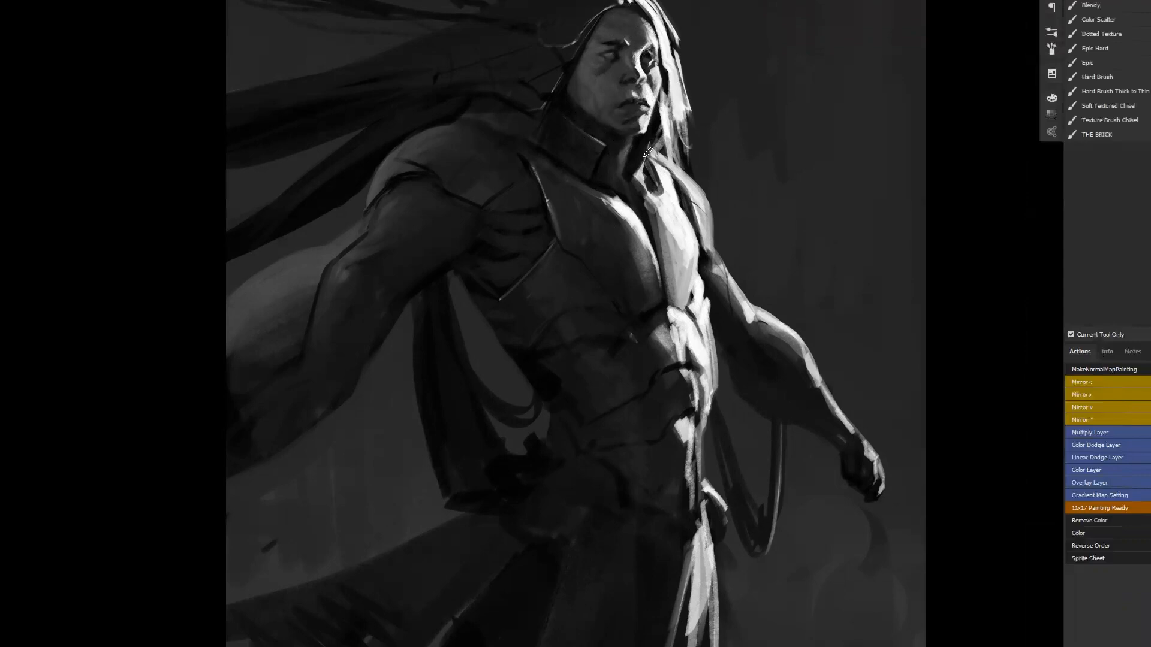
Step: Darken the shaded shoulder and upper arm down to the forearm with a larger soft stroke
{"action": "left_click", "coordinate": [647, 189], "text": "alt"}
{"action": "left_click", "coordinate": [648, 190], "text": "ctrl"}
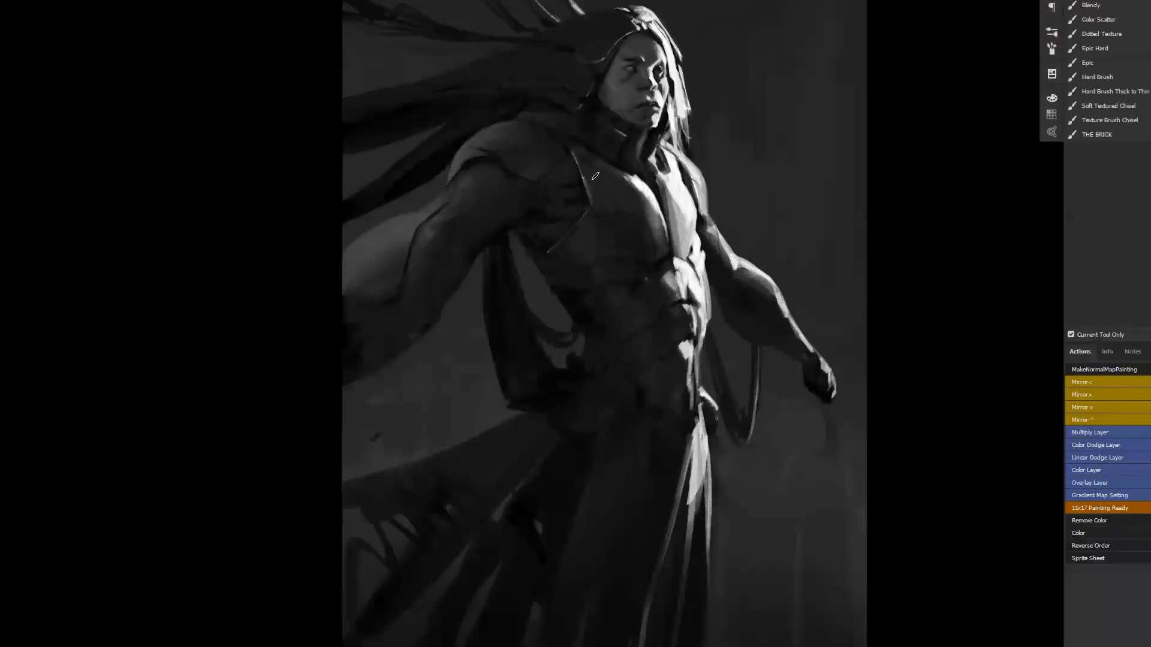
{"action": "key", "text": "]"}
{"action": "key", "text": "]"}
{"action": "key", "text": "]"}
{"action": "mouse_move", "coordinate": [484, 149]}
{"action": "left_mouse_down"}
{"action": "mouse_move", "coordinate": [544, 175]}
{"action": "mouse_move", "coordinate": [511, 164]}
{"action": "left_mouse_up"}
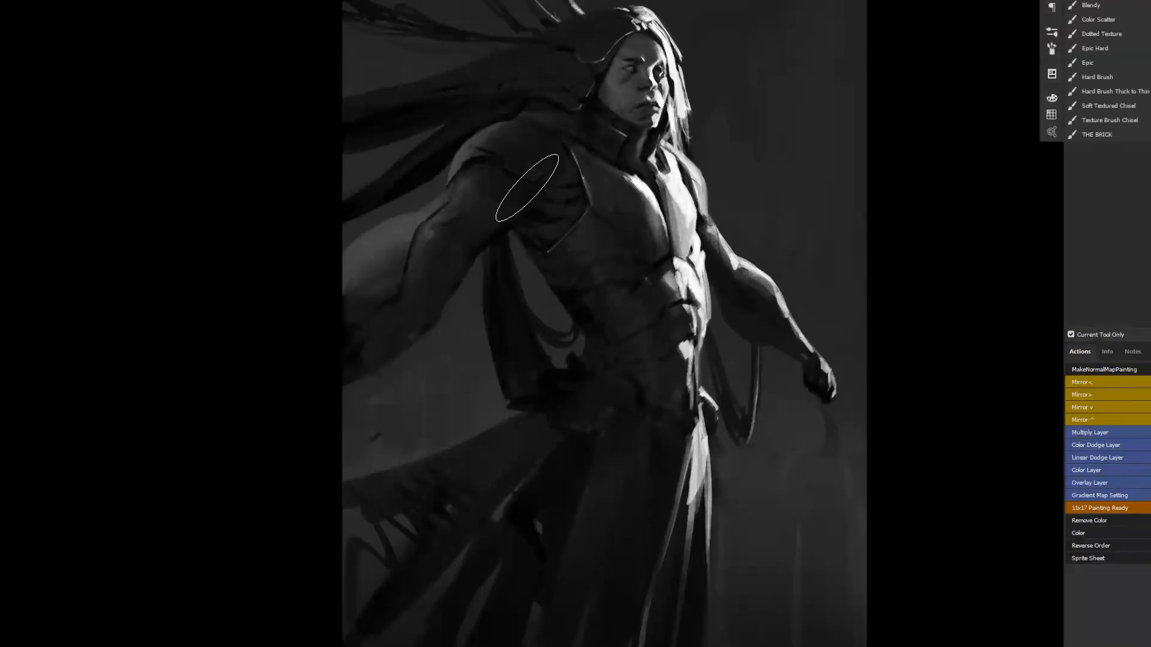
{"action": "mouse_move", "coordinate": [474, 235]}
{"action": "left_mouse_down"}
{"action": "mouse_move", "coordinate": [447, 228]}
{"action": "mouse_move", "coordinate": [466, 198]}
{"action": "mouse_move", "coordinate": [455, 247]}
{"action": "mouse_move", "coordinate": [381, 321]}
{"action": "mouse_move", "coordinate": [427, 300]}
{"action": "left_mouse_up"}
Step: Darken the flowing skirt folds on the shaded side with broad strokes of a large brush
{"action": "key", "text": "["}
{"action": "key", "text": "["}
{"action": "key", "text": "["}
{"action": "key", "text": "["}
{"action": "key", "text": "["}
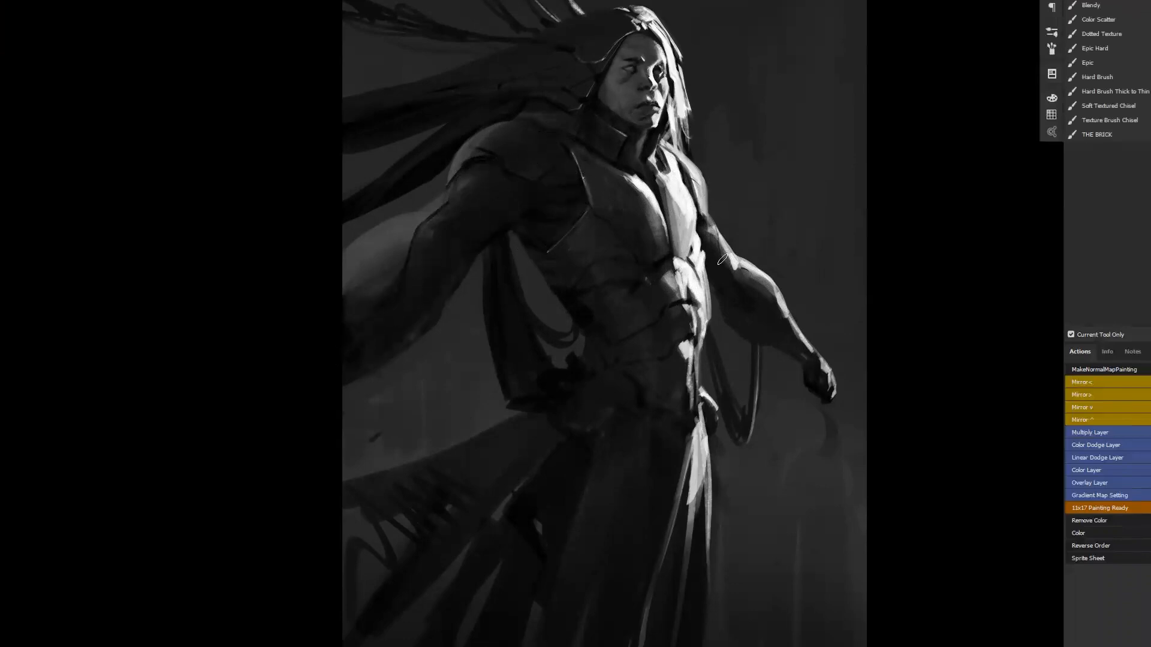
{"action": "key", "text": "]"}
{"action": "key", "text": "]"}
{"action": "key", "text": "]"}
{"action": "key", "text": "]"}
{"action": "key", "text": "]"}
{"action": "key", "text": "]"}
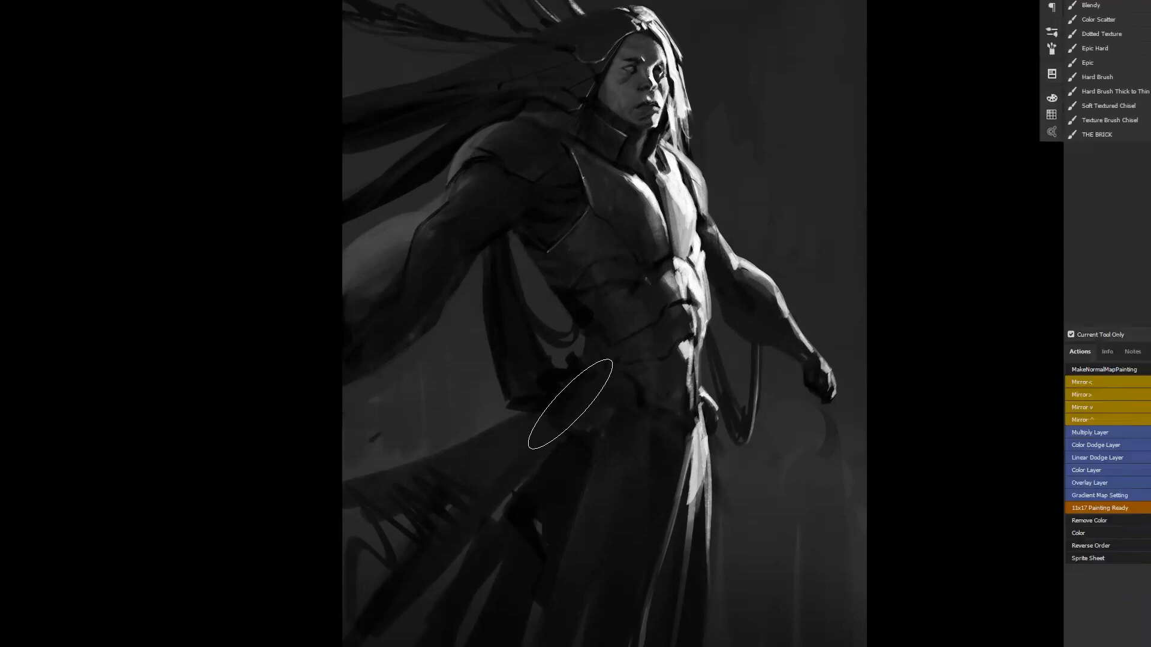
{"action": "mouse_move", "coordinate": [269, 531]}
{"action": "left_mouse_down"}
{"action": "mouse_move", "coordinate": [452, 485]}
{"action": "mouse_move", "coordinate": [345, 573]}
{"action": "mouse_move", "coordinate": [530, 477]}
{"action": "mouse_move", "coordinate": [422, 629]}
{"action": "mouse_move", "coordinate": [594, 614]}
{"action": "mouse_move", "coordinate": [573, 521]}
{"action": "mouse_move", "coordinate": [579, 587]}
{"action": "mouse_move", "coordinate": [625, 602]}
{"action": "left_mouse_up"}
Step: Try to darken the lighter cloth shape behind the outstretched shaded forearm with a smaller brush
{"action": "key", "text": "["}
{"action": "key", "text": "["}
{"action": "key", "text": "["}
{"action": "key", "text": "["}
{"action": "key", "text": "["}
{"action": "key", "text": "["}
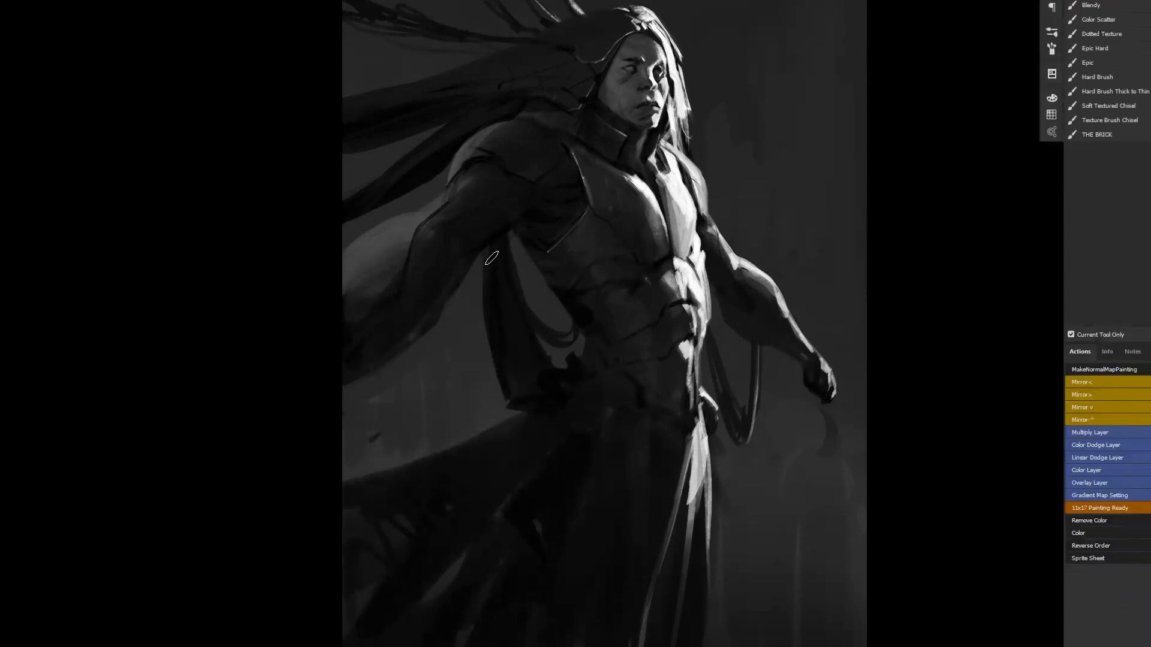
{"action": "key", "text": "]"}
{"action": "key", "text": "]"}
{"action": "mouse_move", "coordinate": [344, 280]}
{"action": "left_mouse_down"}
{"action": "mouse_move", "coordinate": [370, 305]}
{"action": "mouse_move", "coordinate": [390, 297]}
{"action": "mouse_move", "coordinate": [371, 248]}
{"action": "mouse_move", "coordinate": [414, 230]}
{"action": "mouse_move", "coordinate": [395, 268]}
{"action": "mouse_move", "coordinate": [462, 154]}
{"action": "mouse_move", "coordinate": [502, 132]}
{"action": "left_mouse_up"}
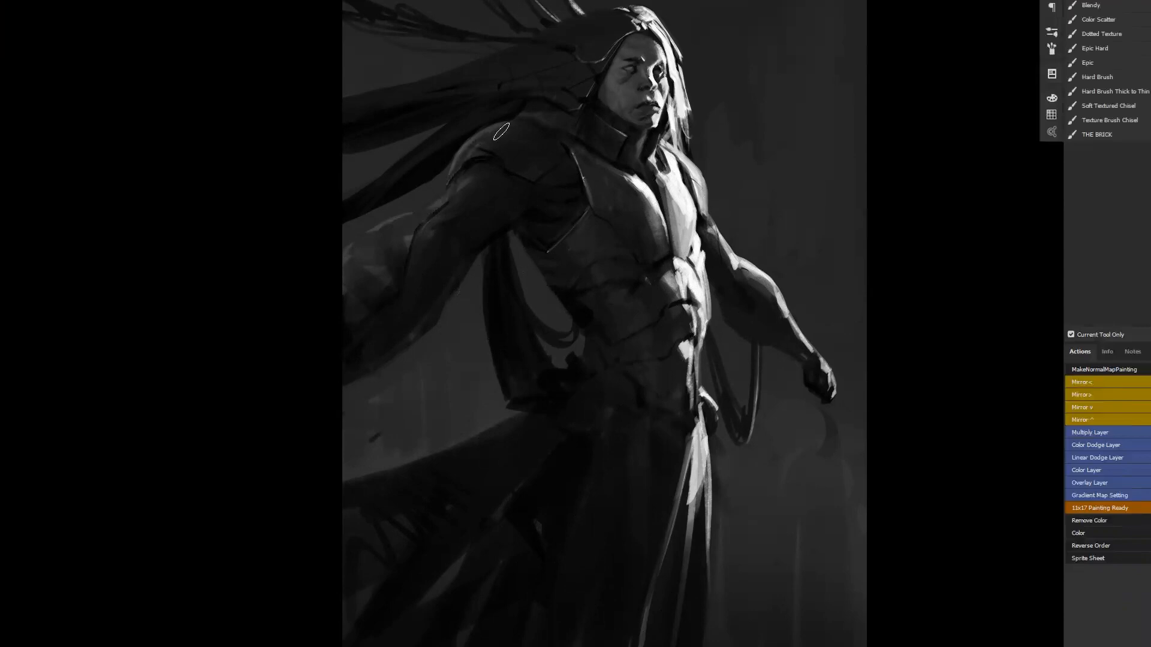
Step: Check the figure at small scale and erase some of the darkening around the shaded armpit
{"action": "left_click", "coordinate": [728, 325], "text": "ctrl+alt"}
{"action": "left_click", "coordinate": [732, 325], "text": "ctrl+alt"}
{"action": "left_click", "coordinate": [732, 325], "text": "ctrl+alt"}
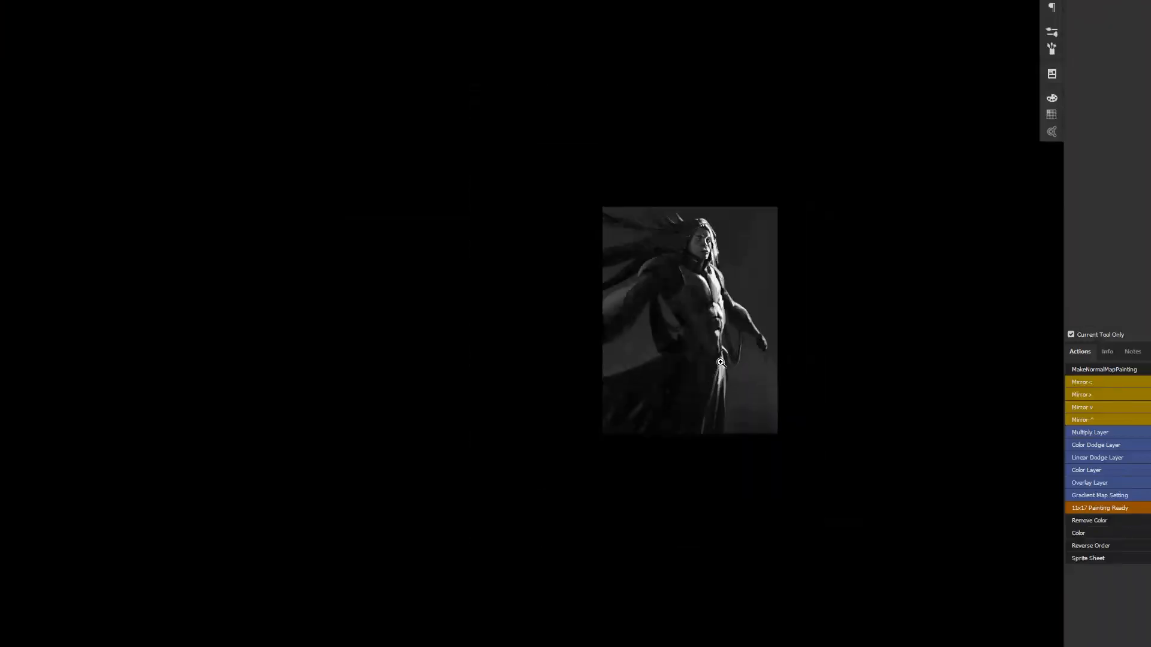
{"action": "left_click", "coordinate": [719, 352], "text": "ctrl"}
{"action": "left_click", "coordinate": [713, 349], "text": "ctrl"}
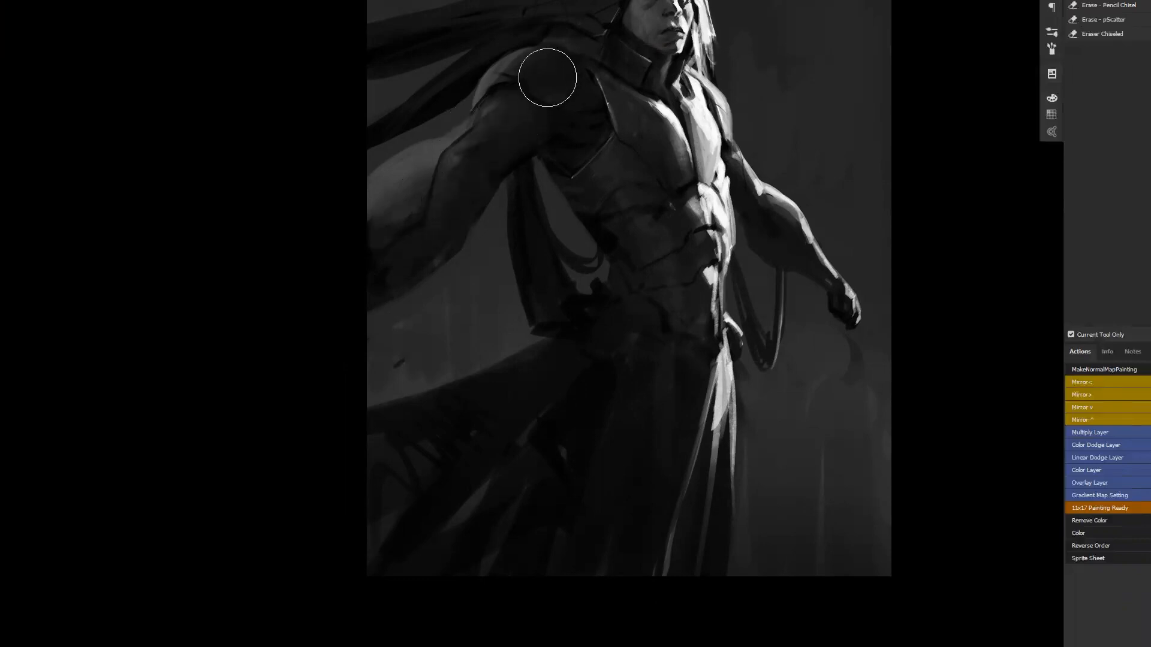
{"action": "left_click_drag", "start_coordinate": [597, 196], "coordinate": [559, 375]}
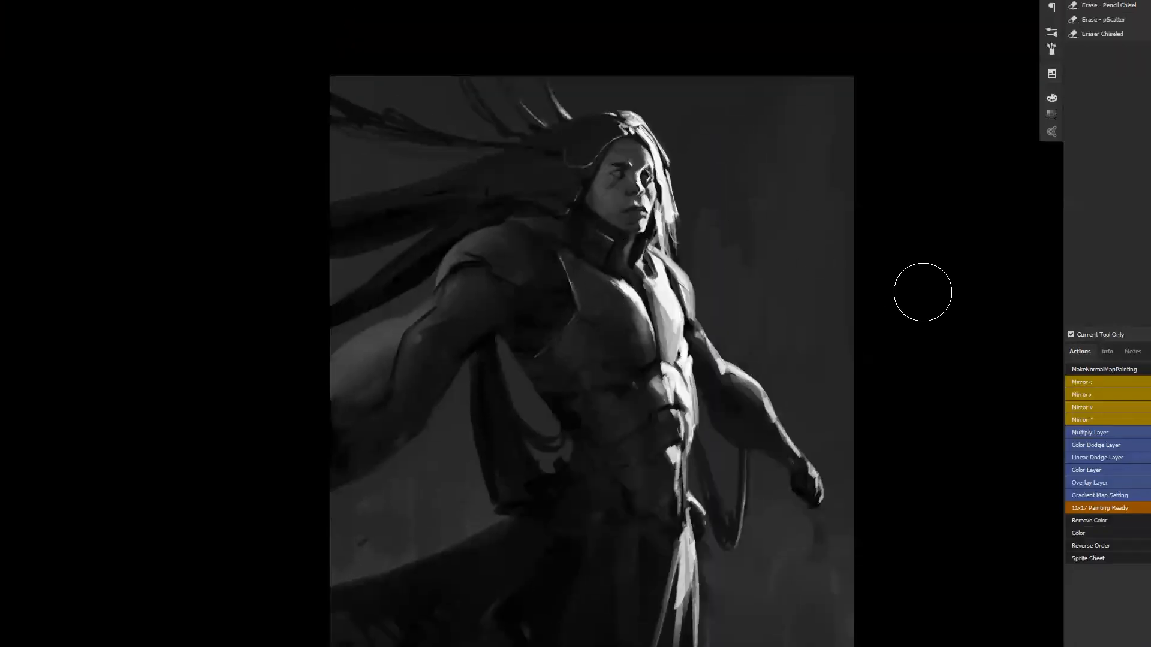
{"action": "left_click_drag", "start_coordinate": [508, 333], "coordinate": [524, 322]}
{"action": "left_click_drag", "start_coordinate": [752, 486], "coordinate": [716, 382]}
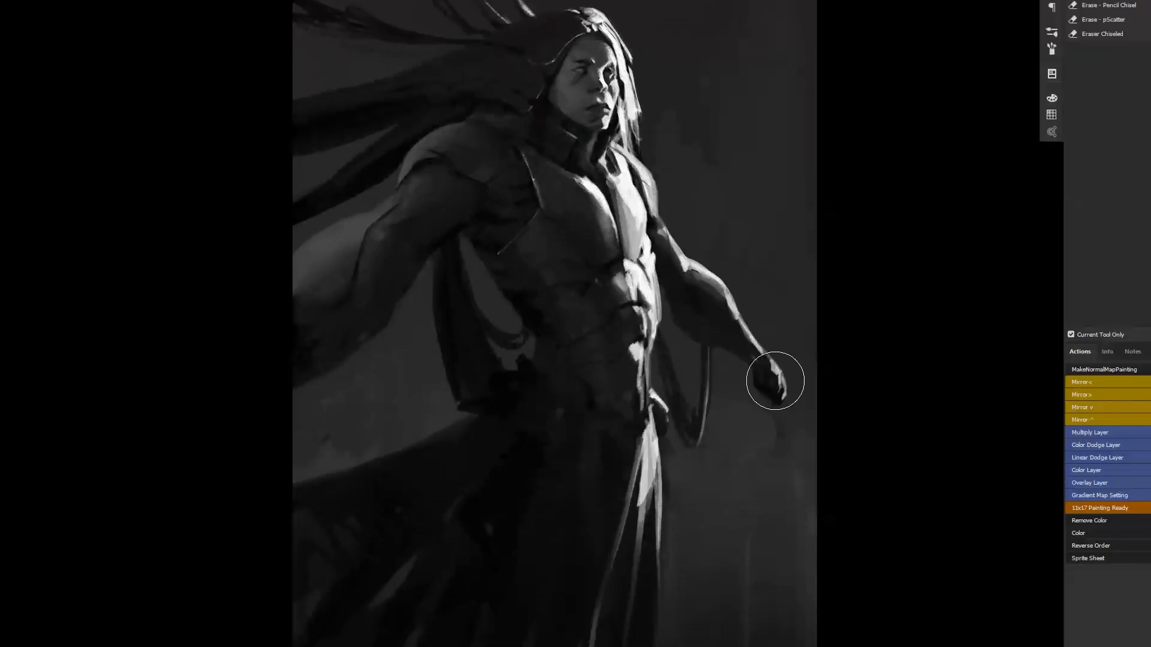
{"action": "left_click", "coordinate": [770, 463], "text": "alt"}
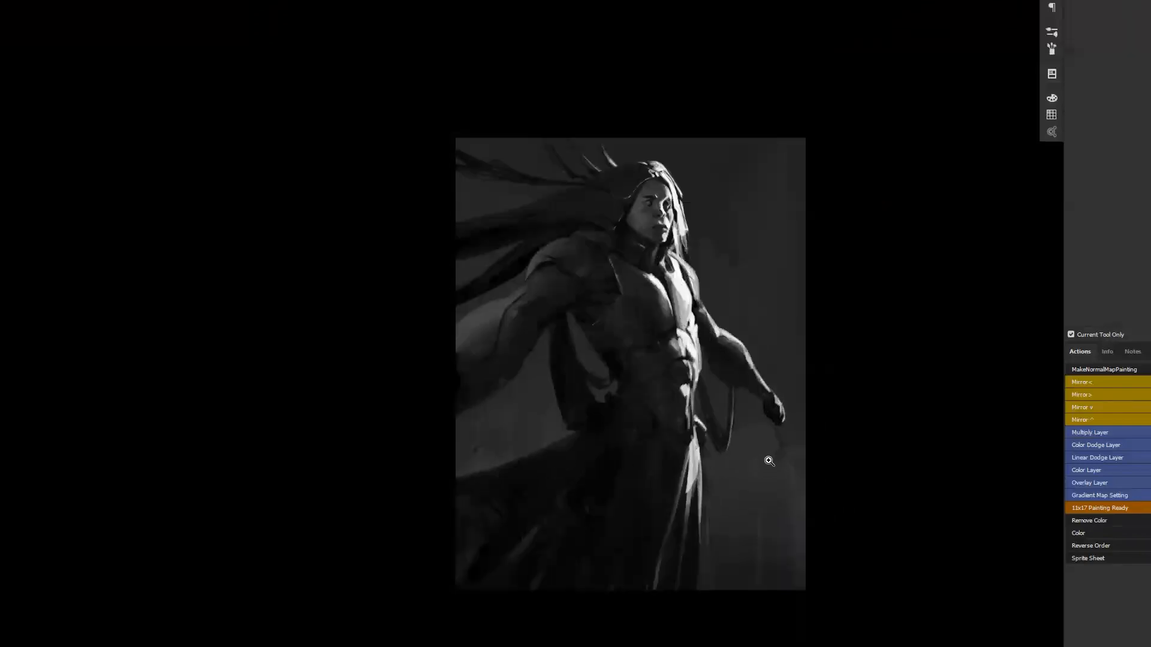
{"action": "left_click", "coordinate": [770, 462]}
Step: Darken the streaming hair behind the head with a large brush
{"action": "key", "text": "b"}
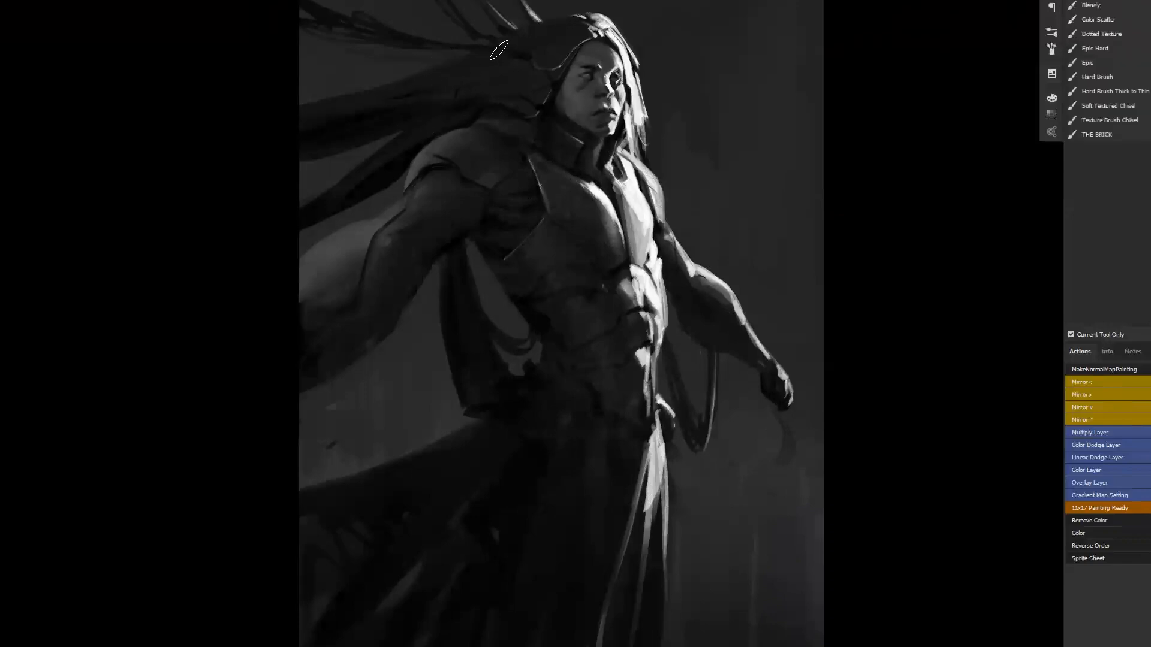
{"action": "key", "text": "]"}
{"action": "key", "text": "]"}
{"action": "key", "text": "]"}
{"action": "key", "text": "]"}
{"action": "key", "text": "]"}
{"action": "key", "text": "]"}
{"action": "mouse_move", "coordinate": [433, 85]}
{"action": "left_mouse_down"}
{"action": "mouse_move", "coordinate": [515, 74]}
{"action": "mouse_move", "coordinate": [527, 96]}
{"action": "left_mouse_up"}
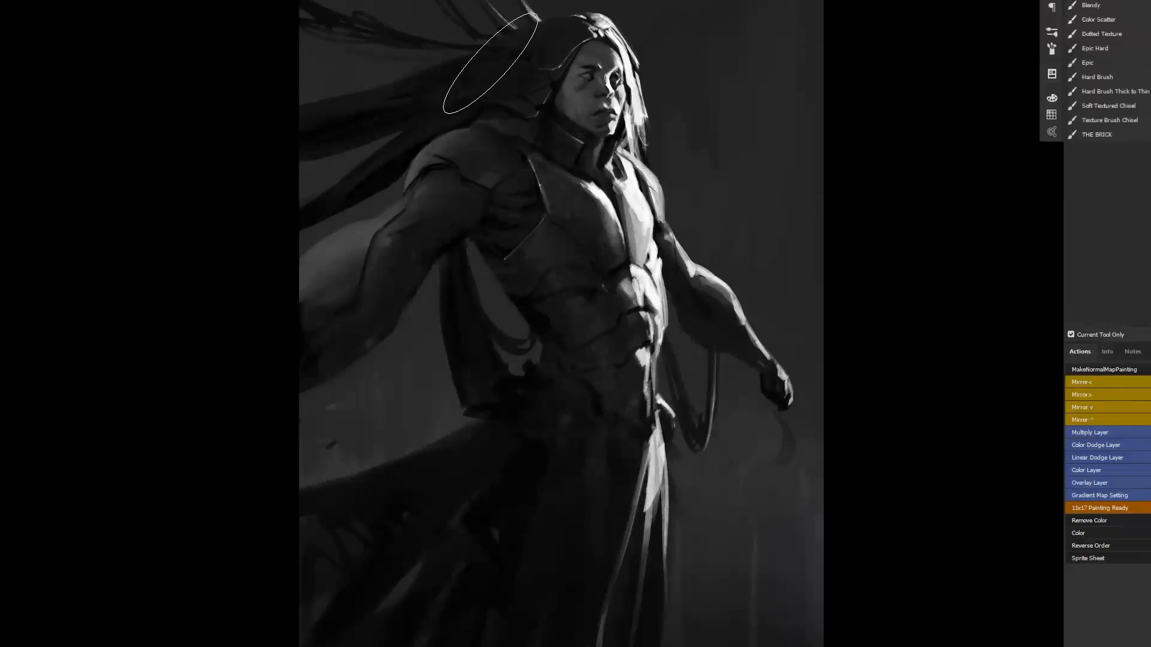
{"action": "key", "text": "e"}
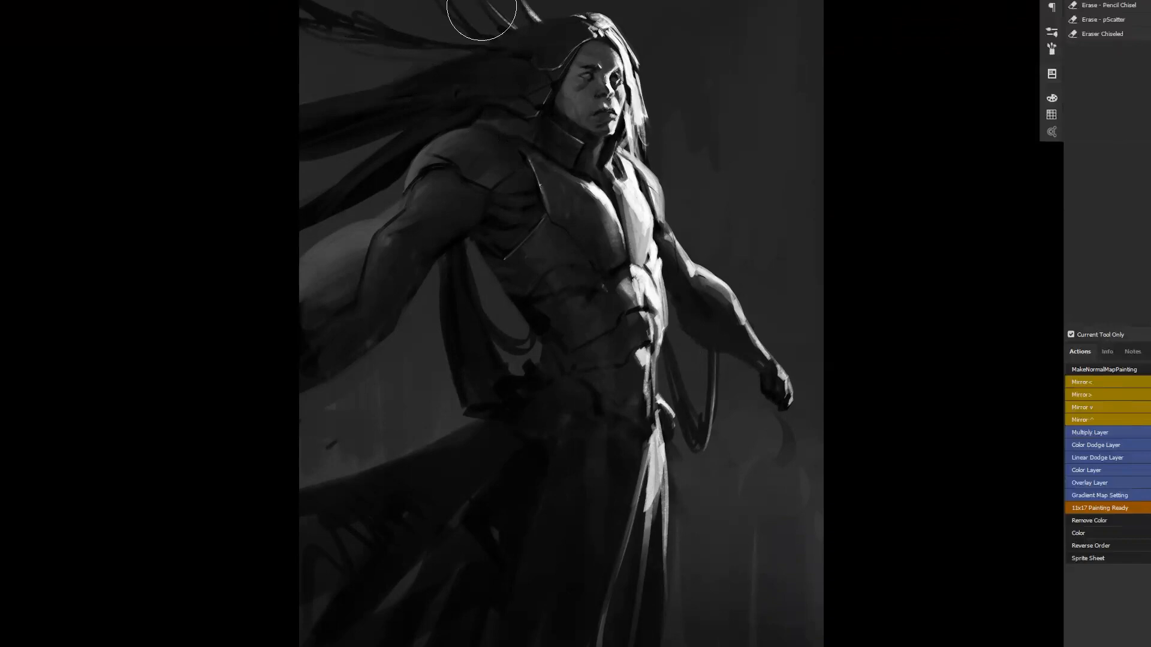
Step: Check the whole figure at small scale and flip the canvas horizontally
{"action": "key", "text": "b"}
{"action": "left_click", "coordinate": [613, 404], "text": "alt"}
{"action": "left_click", "coordinate": [617, 405], "text": "alt"}
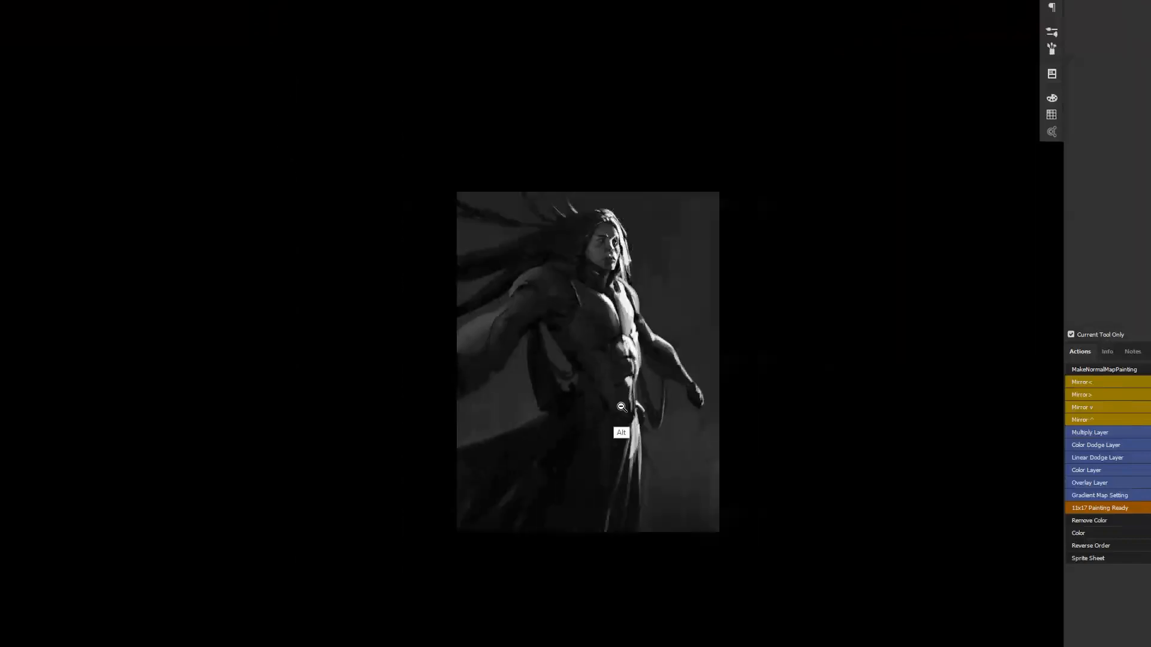
{"action": "left_click", "coordinate": [621, 404], "text": "alt"}
{"action": "key", "text": "F2"}
{"action": "left_click", "coordinate": [629, 402], "text": "ctrl"}
{"action": "left_click", "coordinate": [631, 404]}
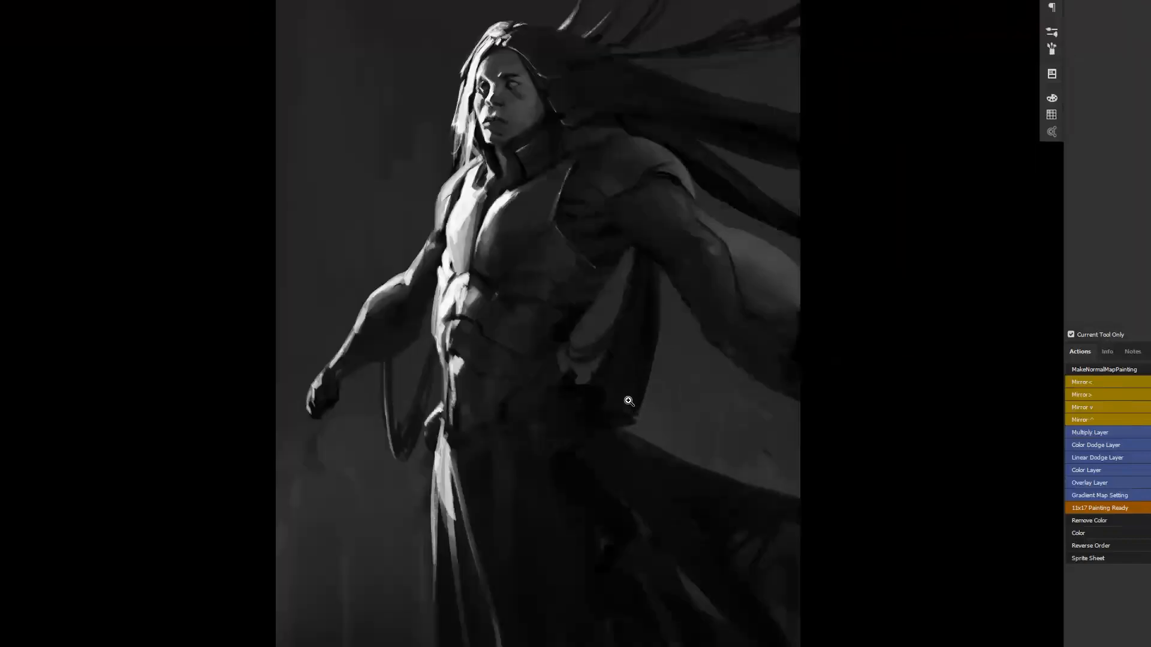
{"action": "left_click", "coordinate": [514, 100]}
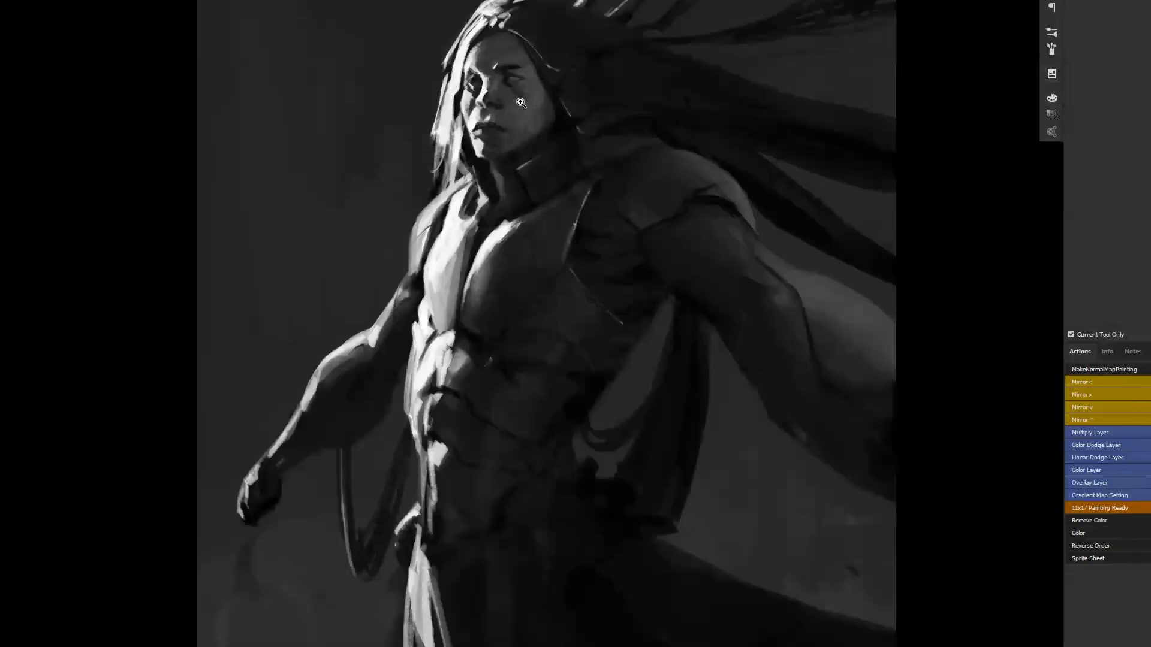
Step: Paint fine light strands at the tips of the lit hair beside the face with a much smaller brush
{"action": "key", "text": "bracketleft"}
{"action": "key", "text": "bracketleft"}
{"action": "key", "text": "bracketleft"}
{"action": "key", "text": "bracketleft"}
{"action": "key", "text": "bracketleft"}
{"action": "key", "text": "bracketleft"}
{"action": "key", "text": "bracketleft"}
{"action": "key", "text": "bracketleft"}
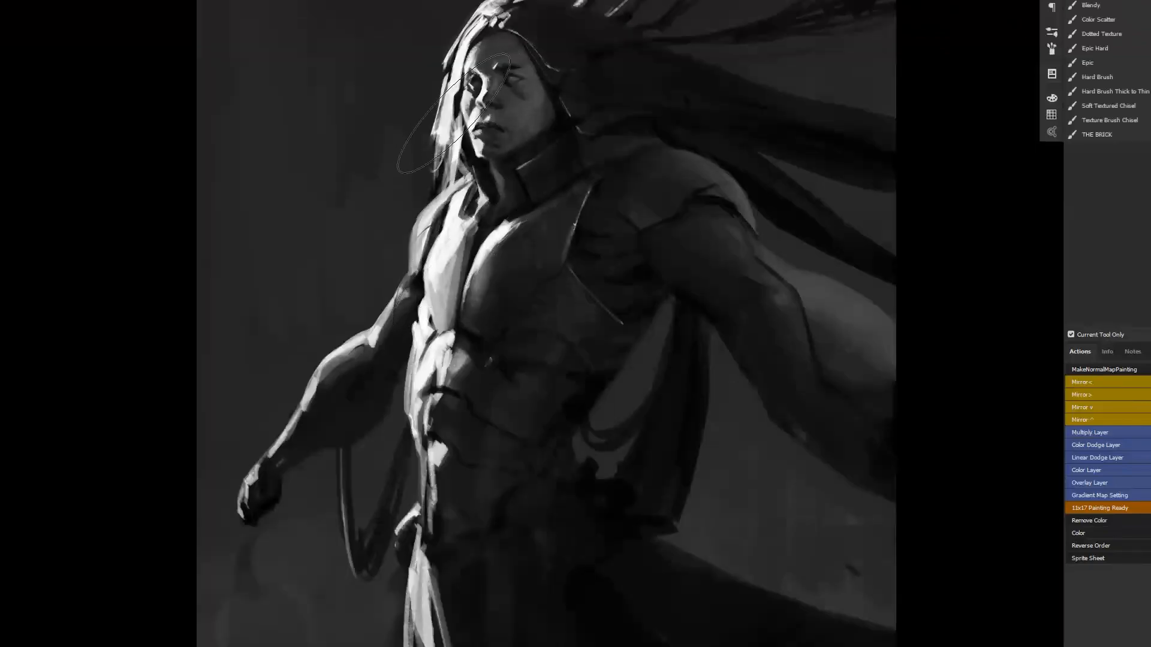
{"action": "mouse_move", "coordinate": [438, 133]}
{"action": "left_mouse_down"}
{"action": "mouse_move", "coordinate": [433, 169]}
{"action": "mouse_move", "coordinate": [444, 186]}
{"action": "left_mouse_up"}
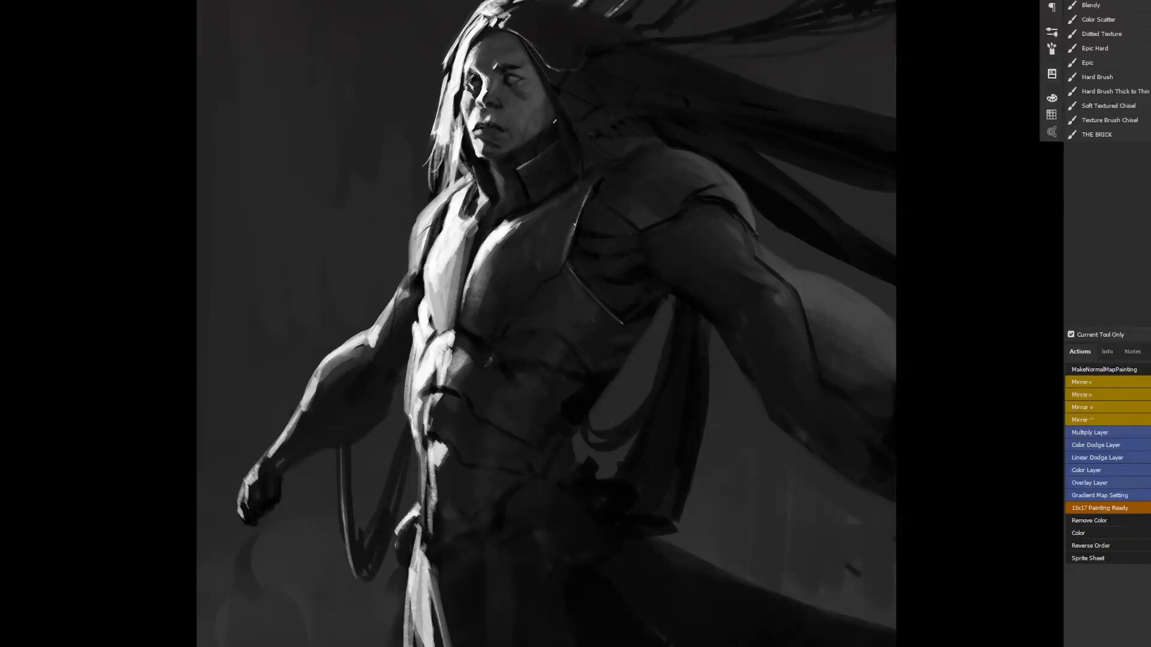
Step: Flip the canvas back and check the figure at small scale and up close
{"action": "key", "text": "z"}
{"action": "left_click", "coordinate": [572, 234], "text": "alt"}
{"action": "left_click", "coordinate": [574, 235], "text": "alt"}
{"action": "key", "text": "ctrl+shift+h"}
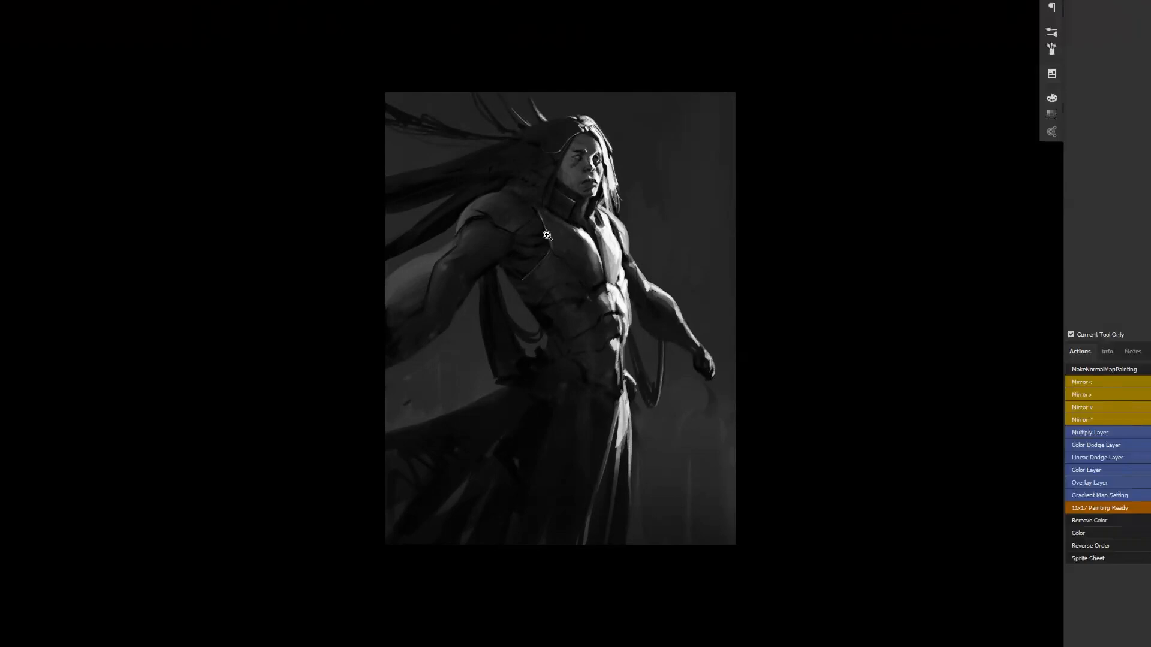
{"action": "left_click", "coordinate": [570, 224]}
{"action": "left_click", "coordinate": [570, 226]}
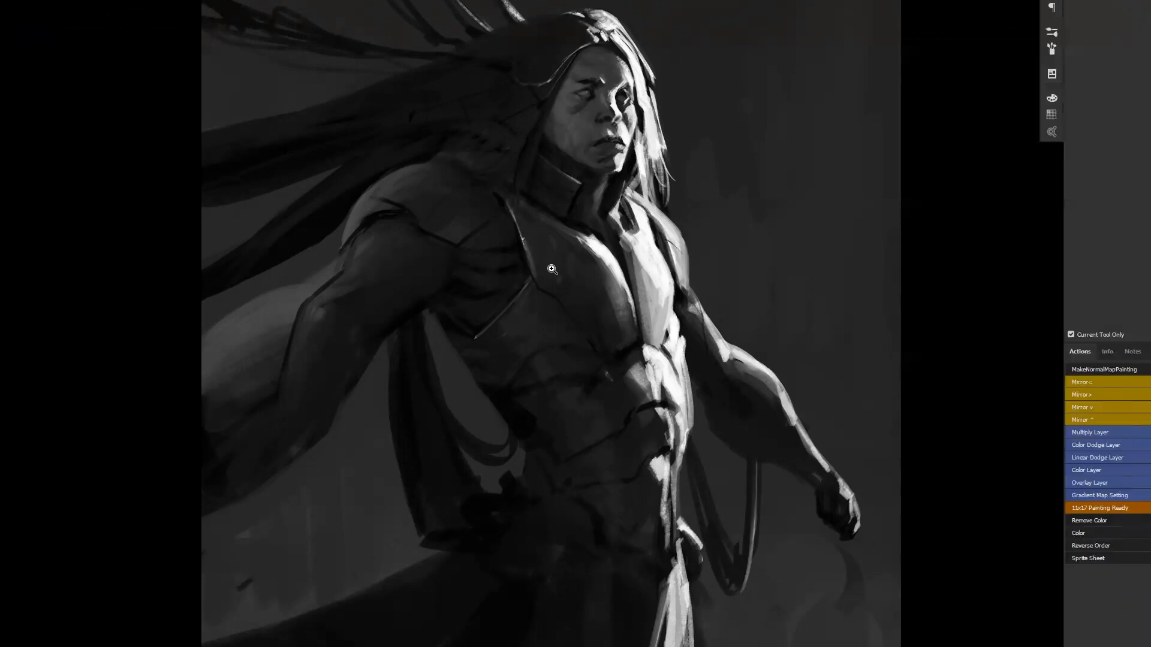
Step: Flip the canvas horizontally and check the face up close and the whole figure at small scale
{"action": "key", "text": "ctrl+shift+h"}
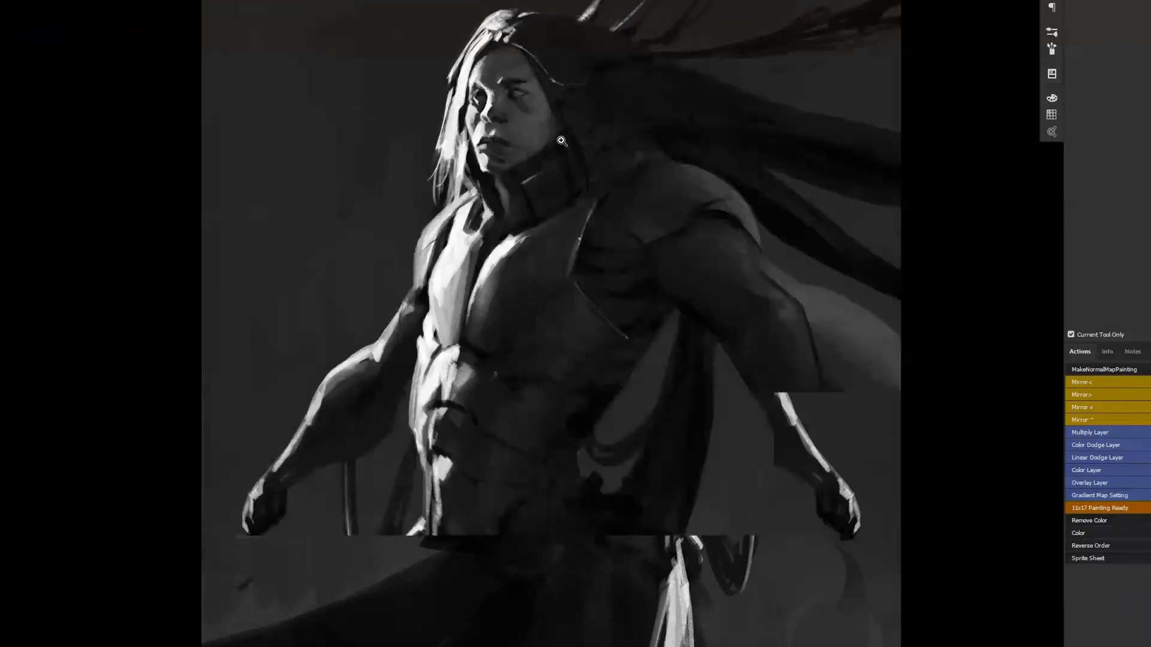
{"action": "left_click", "coordinate": [526, 139], "text": "ctrl"}
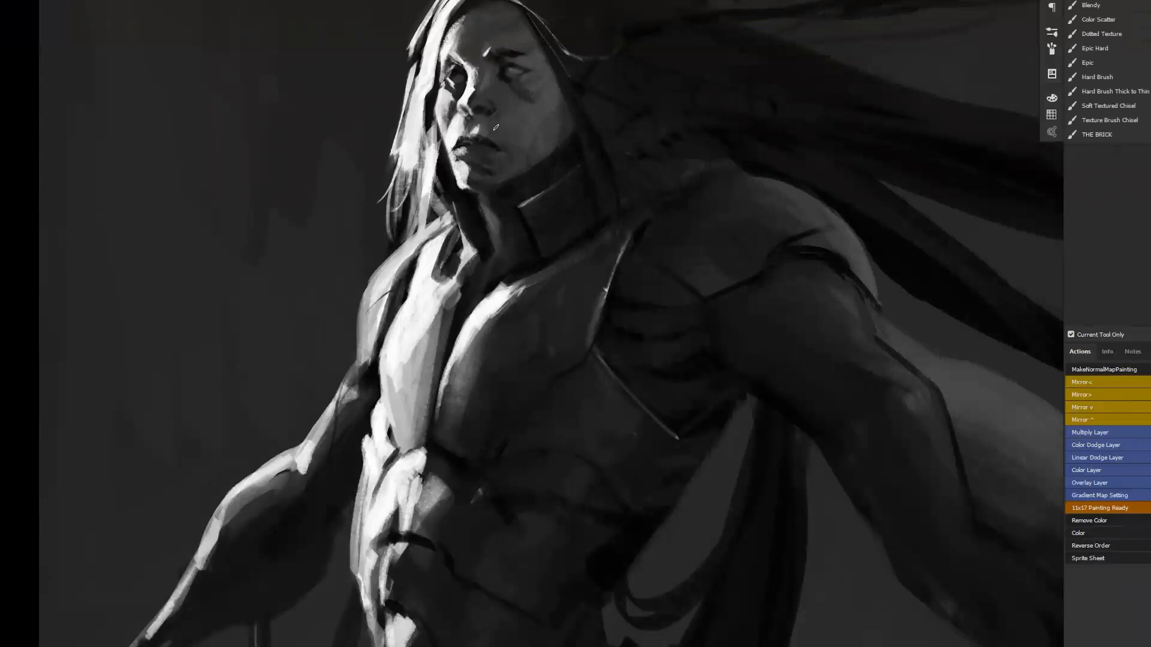
{"action": "left_click", "coordinate": [518, 179], "text": "alt"}
{"action": "left_click", "coordinate": [517, 196], "text": "alt"}
{"action": "left_click", "coordinate": [517, 196], "text": "alt"}
{"action": "left_click", "coordinate": [522, 208], "text": "alt"}
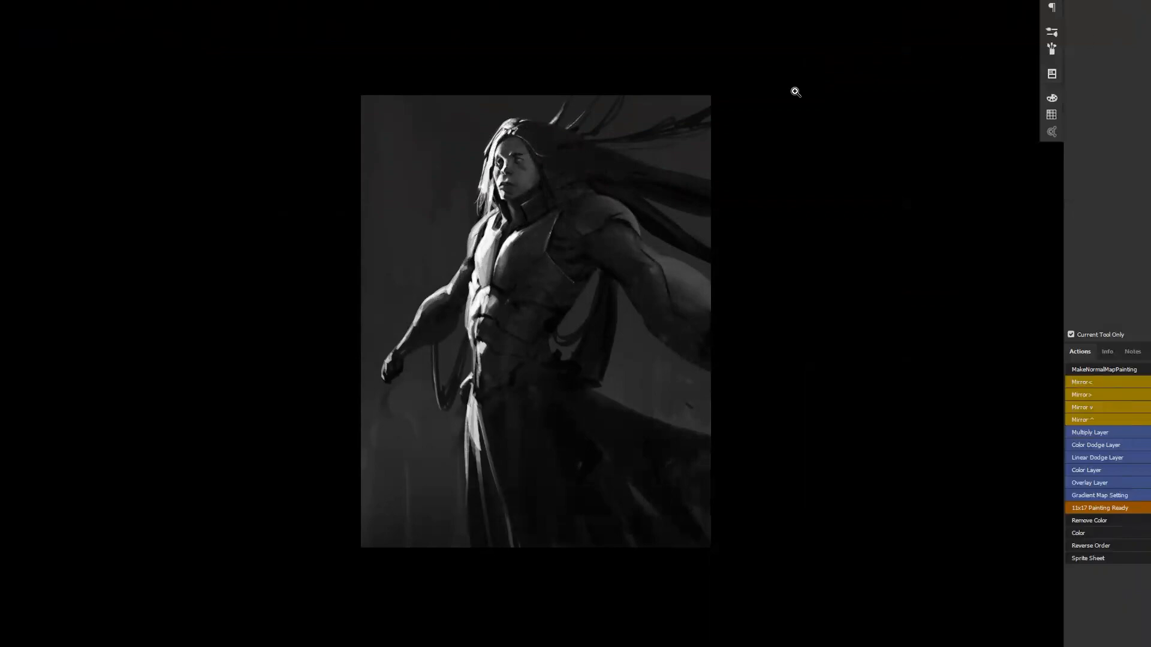
Step: Select a rectangle around the head and torso and open that area in the Liquify filter
{"action": "left_click_drag", "start_coordinate": [435, 99], "coordinate": [663, 416]}
{"action": "key", "text": "ctrl+d"}
{"action": "left_click_drag", "start_coordinate": [409, 60], "coordinate": [643, 358]}
{"action": "key", "text": "ctrl+shift+x"}
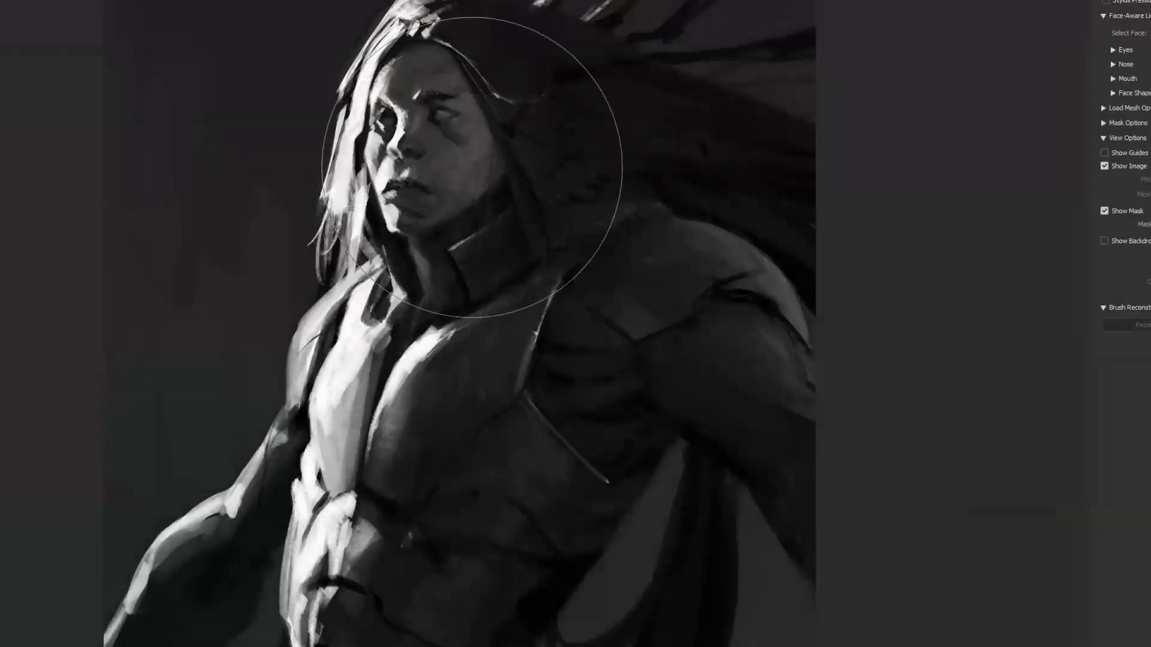
Step: Shrink the Liquify brush to roughly facial-feature size and push the area between the shadowed eye and the nose
{"action": "key", "text": "bracketleft"}
{"action": "key", "text": "bracketleft"}
{"action": "key", "text": "bracketleft"}
{"action": "key", "text": "bracketleft"}
{"action": "key", "text": "bracketleft"}
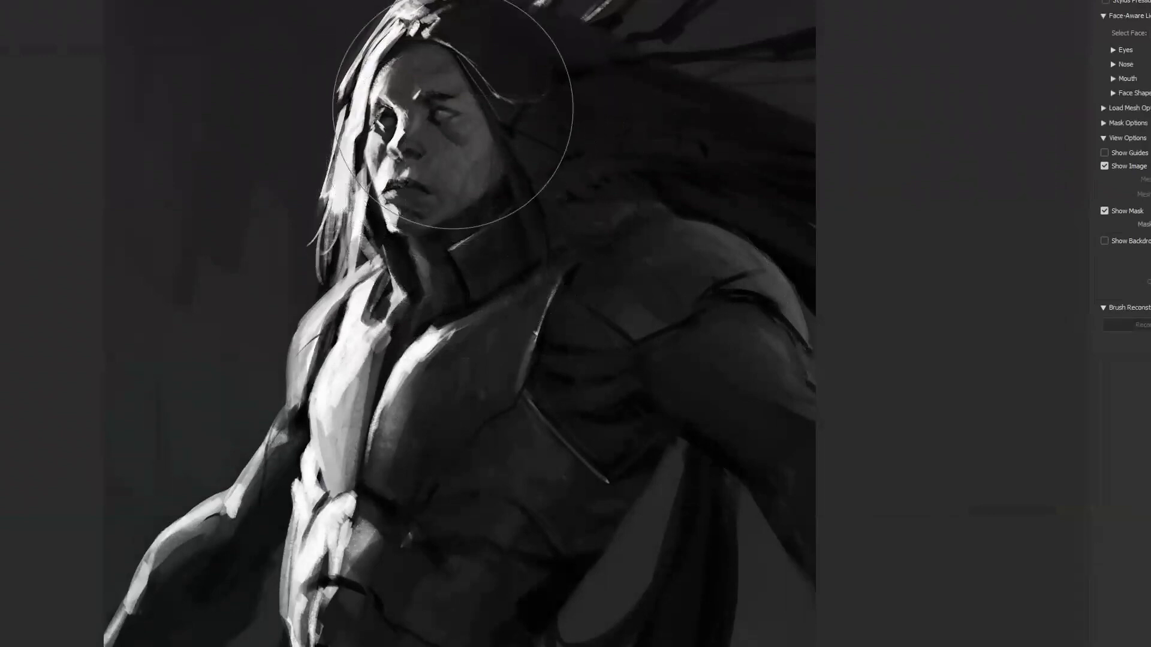
{"action": "key", "text": "bracketleft"}
{"action": "key", "text": "bracketleft"}
{"action": "key", "text": "bracketleft"}
{"action": "key", "text": "bracketleft"}
{"action": "key", "text": "bracketleft"}
{"action": "mouse_move", "coordinate": [444, 114]}
{"action": "left_mouse_down"}
{"action": "mouse_move", "coordinate": [414, 128]}
{"action": "mouse_move", "coordinate": [360, 113]}
{"action": "mouse_move", "coordinate": [382, 122]}
{"action": "mouse_move", "coordinate": [400, 147]}
{"action": "left_mouse_up"}
Step: Adjust the warp brush size and nudge the inner brow above the nose slightly
{"action": "key", "text": "bracketright"}
{"action": "key", "text": "bracketright"}
{"action": "key", "text": "bracketright"}
{"action": "key", "text": "bracketright"}
{"action": "key", "text": "bracketleft"}
{"action": "key", "text": "bracketleft"}
{"action": "key", "text": "bracketleft"}
{"action": "key", "text": "bracketleft"}
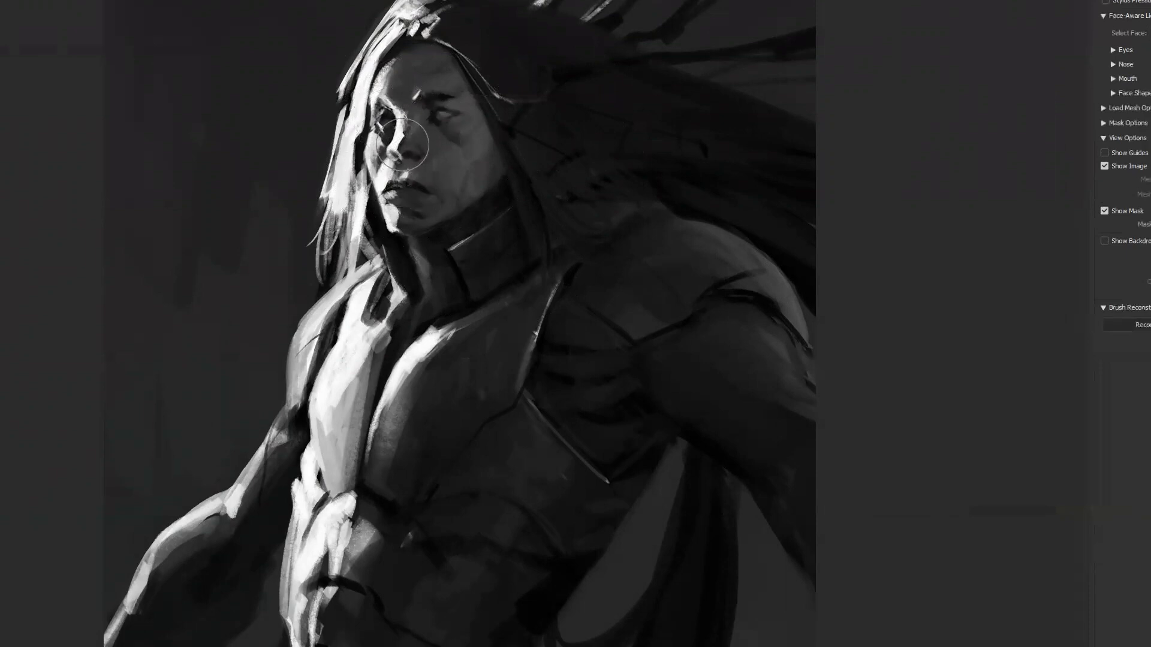
{"action": "key", "text": "bracketright"}
{"action": "key", "text": "bracketright"}
{"action": "key", "text": "bracketright"}
{"action": "key", "text": "bracketright"}
{"action": "left_click_drag", "start_coordinate": [394, 106], "coordinate": [398, 106]}
Step: Reshape the mouth, chin and jaw contour with small pushes of a smaller warp brush
{"action": "key", "text": "bracketleft"}
{"action": "key", "text": "bracketleft"}
{"action": "key", "text": "bracketleft"}
{"action": "key", "text": "bracketleft"}
{"action": "key", "text": "bracketleft"}
{"action": "key", "text": "bracketleft"}
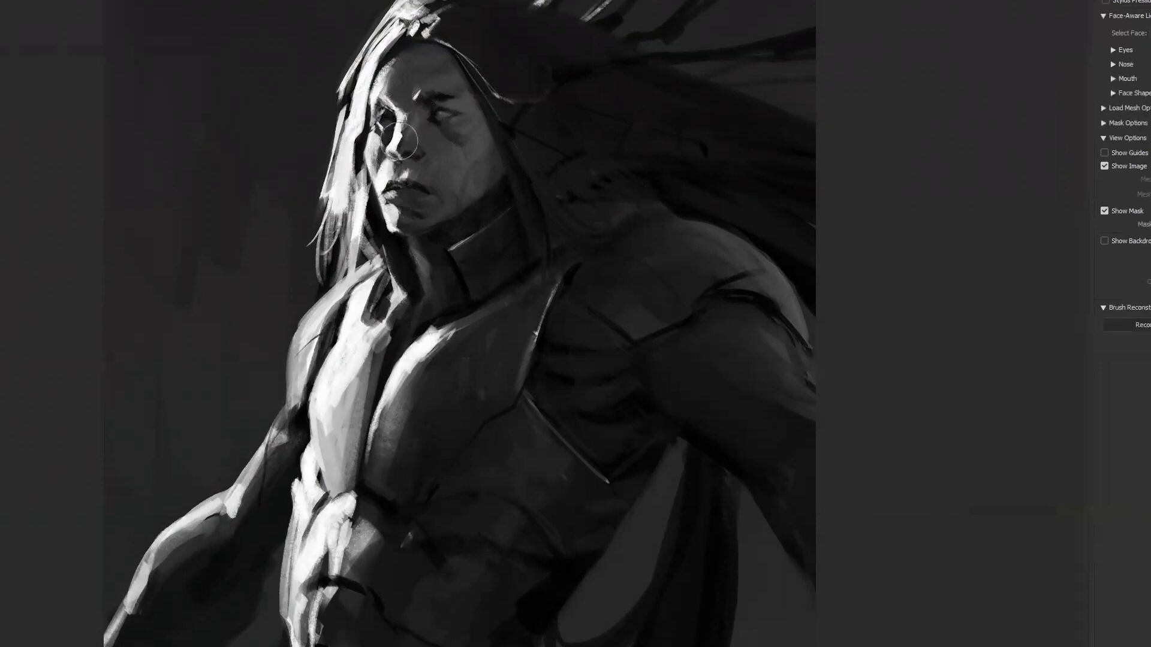
{"action": "key", "text": "bracketright"}
{"action": "left_click_drag", "start_coordinate": [390, 191], "coordinate": [379, 189]}
{"action": "key", "text": "bracketright"}
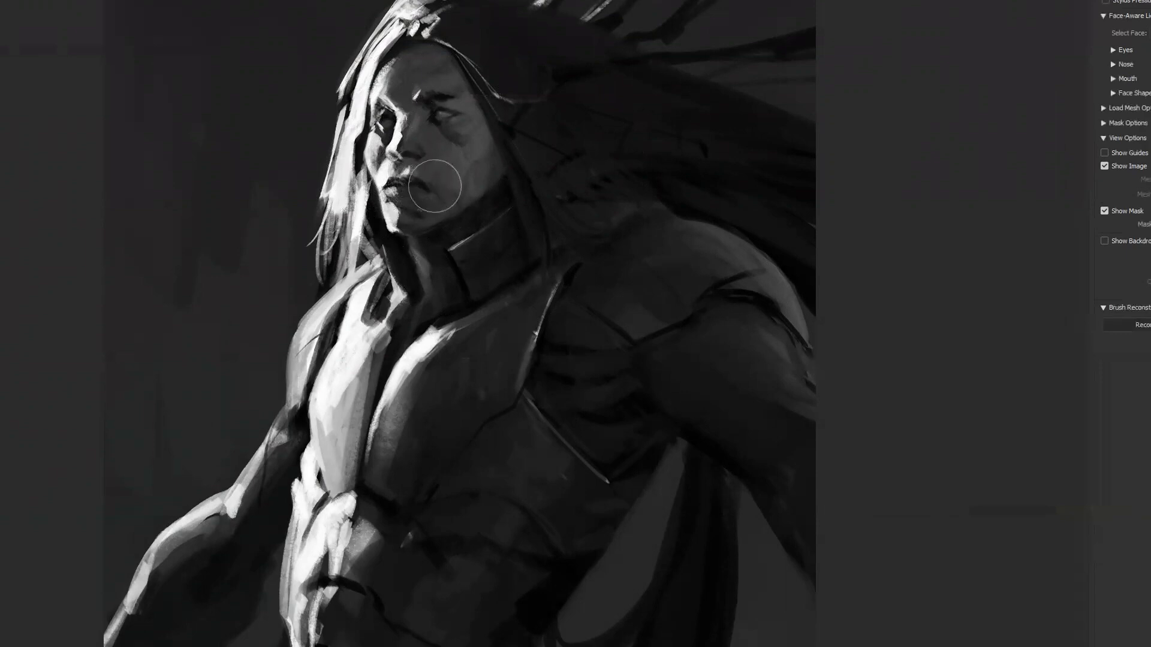
{"action": "left_click_drag", "start_coordinate": [375, 200], "coordinate": [381, 197]}
{"action": "mouse_move", "coordinate": [362, 152]}
{"action": "left_mouse_down"}
{"action": "mouse_move", "coordinate": [336, 161]}
{"action": "mouse_move", "coordinate": [349, 146]}
{"action": "mouse_move", "coordinate": [396, 233]}
{"action": "mouse_move", "coordinate": [384, 233]}
{"action": "mouse_move", "coordinate": [420, 236]}
{"action": "left_mouse_up"}
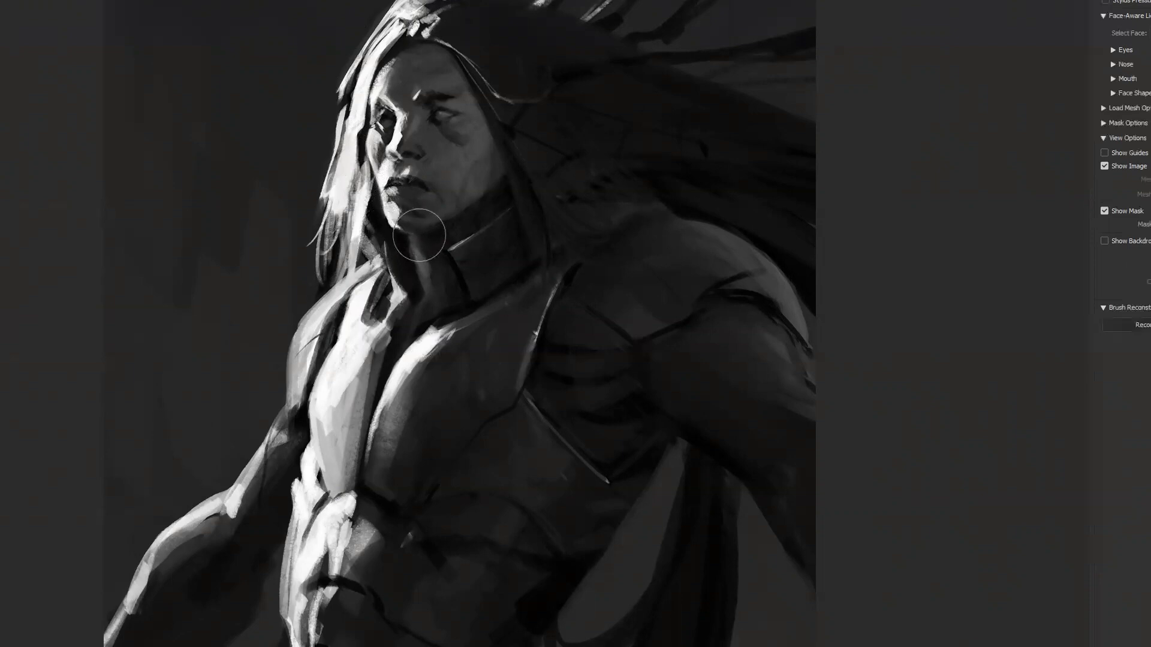
{"action": "mouse_move", "coordinate": [480, 202]}
{"action": "left_mouse_down"}
{"action": "mouse_move", "coordinate": [465, 208]}
{"action": "mouse_move", "coordinate": [511, 173]}
{"action": "left_mouse_up"}
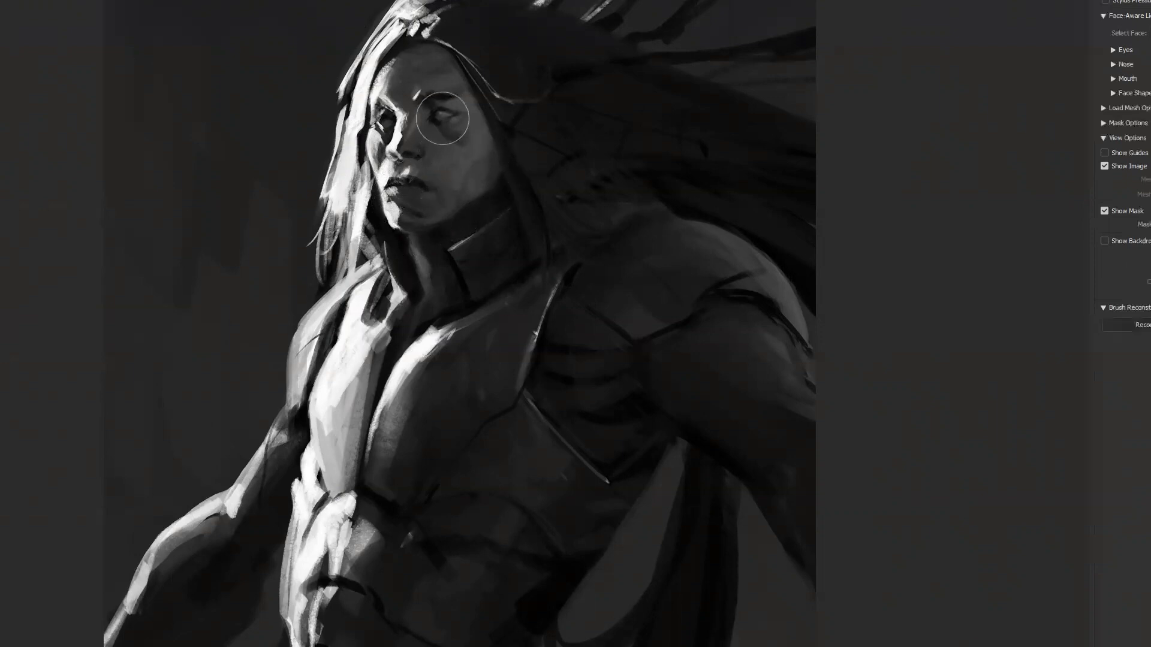
Step: Reshape the shadowed eye and its brow, replacing the first attempt, and apply the Liquify changes
{"action": "left_click_drag", "start_coordinate": [428, 124], "coordinate": [463, 118]}
{"action": "key", "text": "ctrl+alt+z"}
{"action": "key", "text": "ctrl+alt+z"}
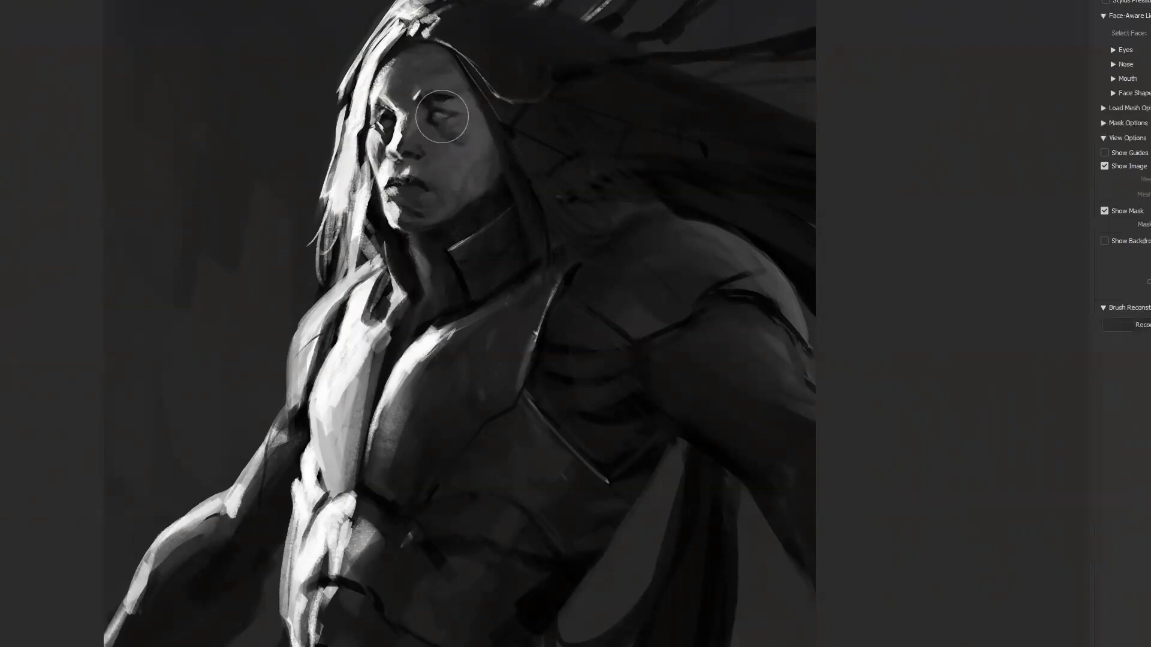
{"action": "left_click_drag", "start_coordinate": [424, 124], "coordinate": [458, 113]}
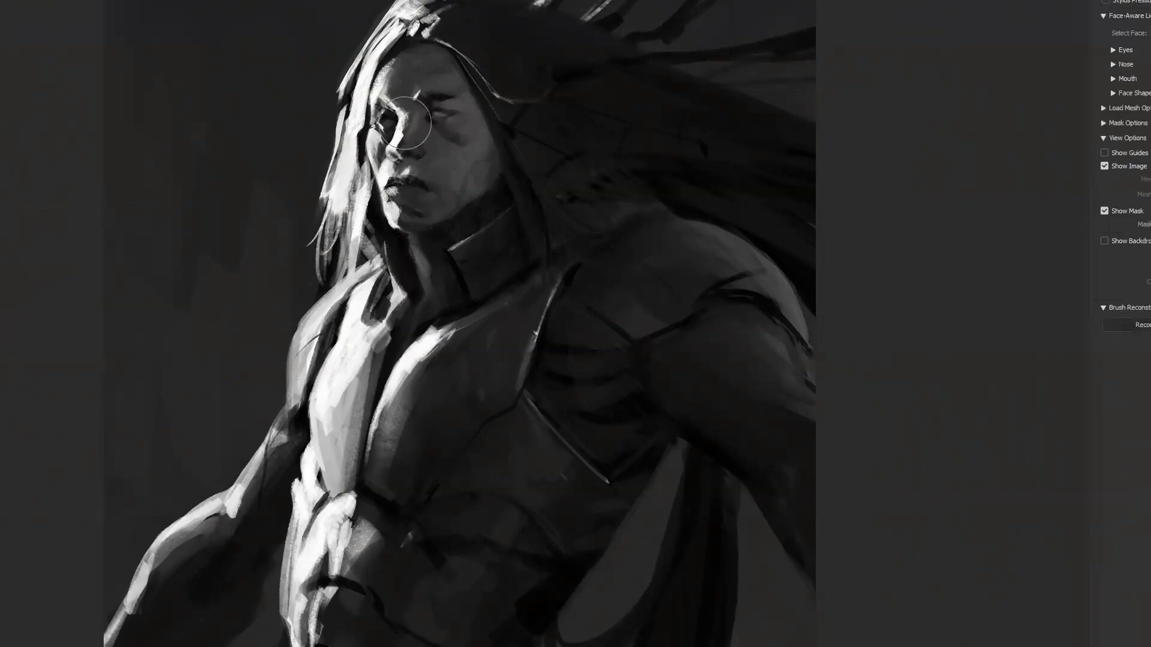
{"action": "mouse_move", "coordinate": [426, 89]}
{"action": "left_mouse_down"}
{"action": "mouse_move", "coordinate": [405, 93]}
{"action": "mouse_move", "coordinate": [453, 95]}
{"action": "left_mouse_up"}
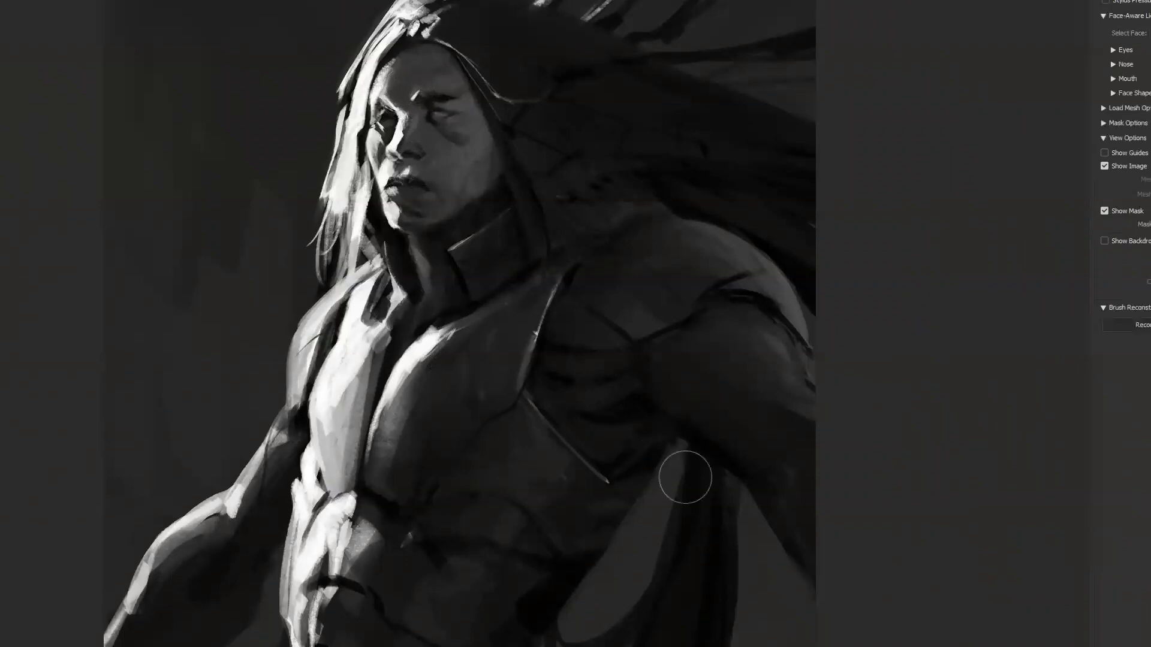
{"action": "key", "text": "Return"}
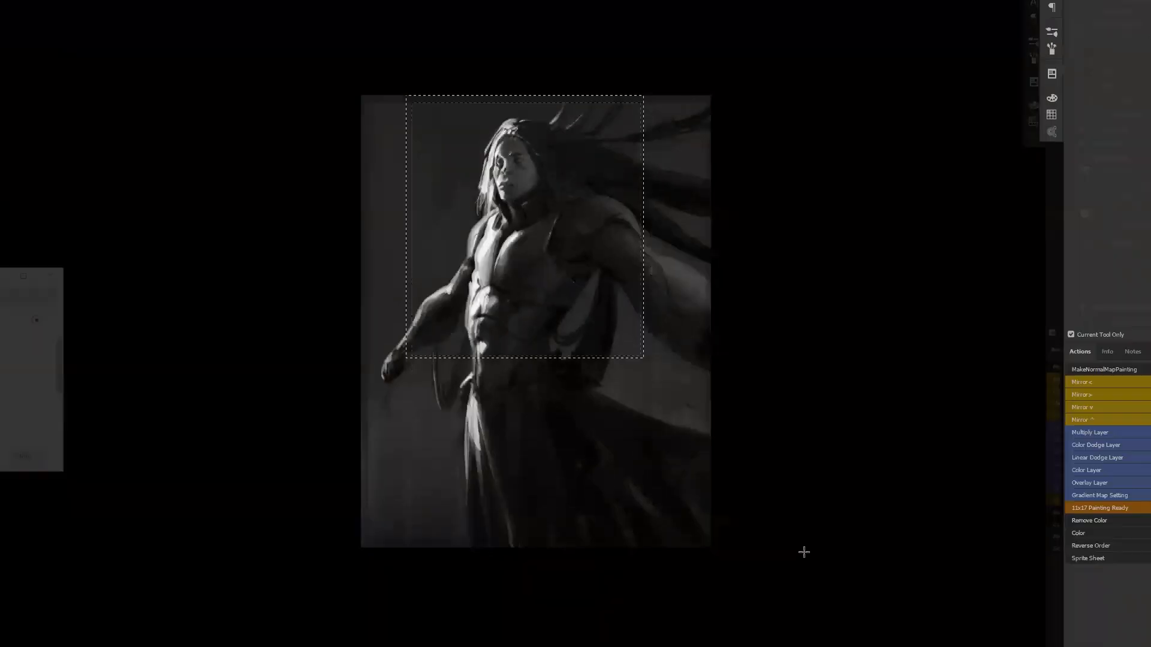
Step: Compare the figure with and without the Liquify changes and clear the selection
{"action": "key", "text": "ctrl+z"}
{"action": "key", "text": "ctrl+z"}
{"action": "key", "text": "ctrl+d"}
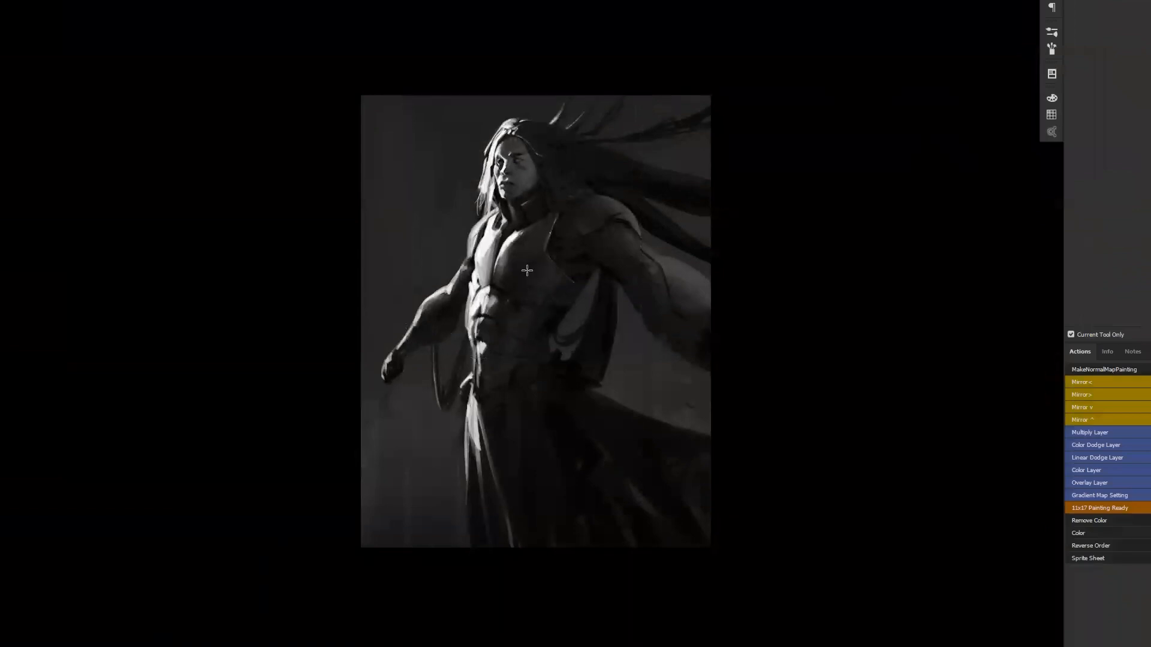
Step: Flip the canvas and examine the reshaped face up close and at small scale
{"action": "key", "text": "ctrl+shift+h"}
{"action": "left_click", "coordinate": [565, 182]}
{"action": "left_click", "coordinate": [566, 182]}
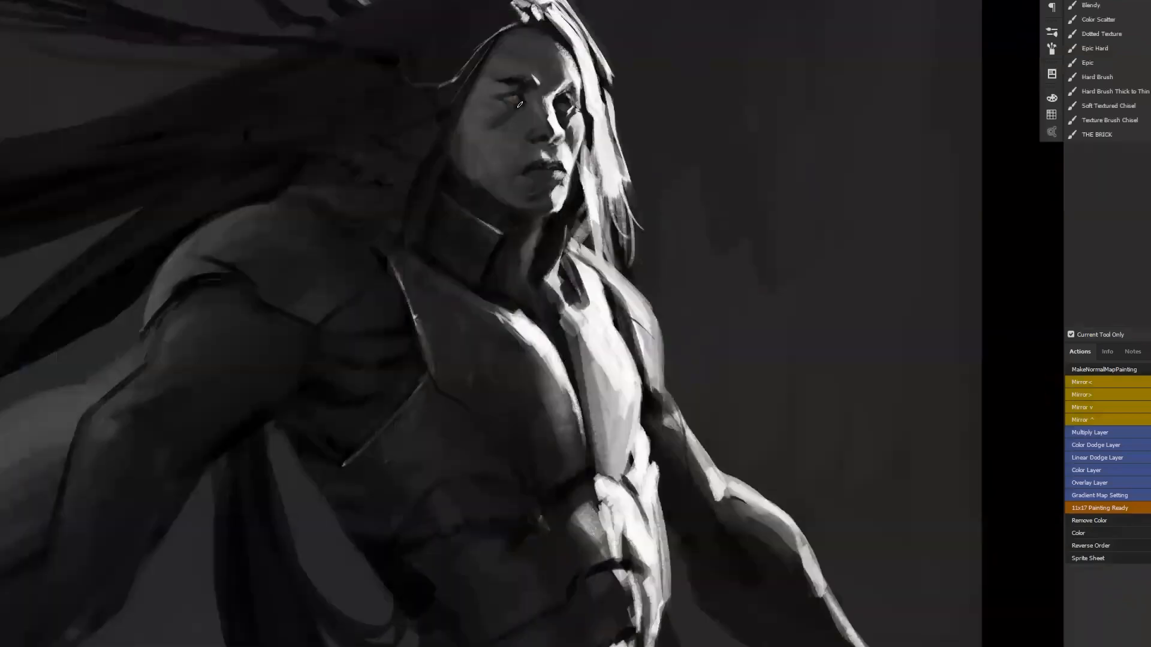
{"action": "left_click", "coordinate": [566, 182]}
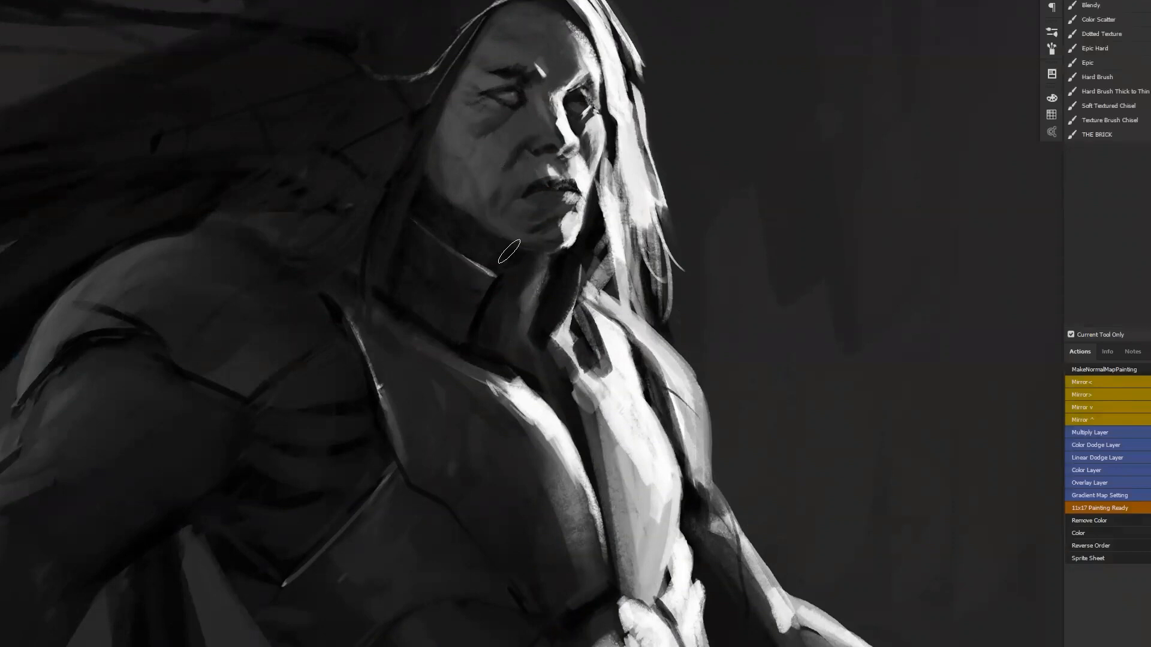
{"action": "left_click", "coordinate": [518, 250], "text": "alt"}
{"action": "left_click", "coordinate": [521, 249], "text": "alt"}
{"action": "left_click", "coordinate": [522, 249], "text": "alt"}
{"action": "left_click", "coordinate": [523, 250], "text": "alt"}
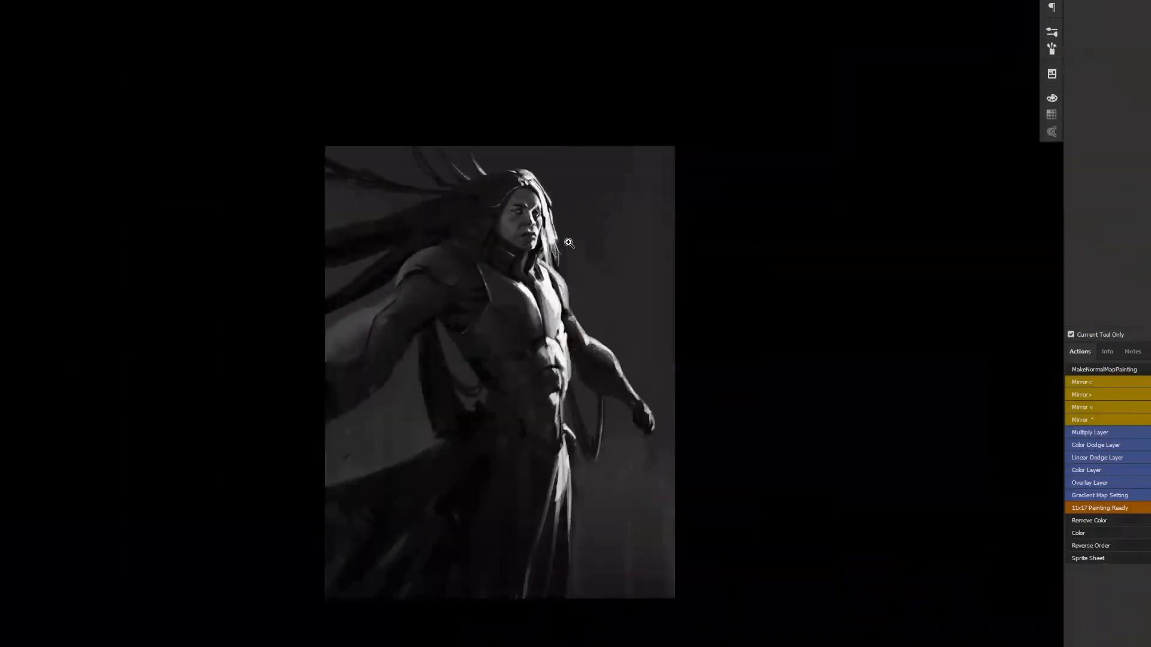
Step: Flip the canvas back and examine the facial features and the head's place in the figure
{"action": "key", "text": "F2"}
{"action": "left_click", "coordinate": [498, 215]}
{"action": "left_click", "coordinate": [498, 216]}
{"action": "left_click", "coordinate": [498, 216]}
{"action": "left_click", "coordinate": [499, 211]}
{"action": "key", "text": "b"}
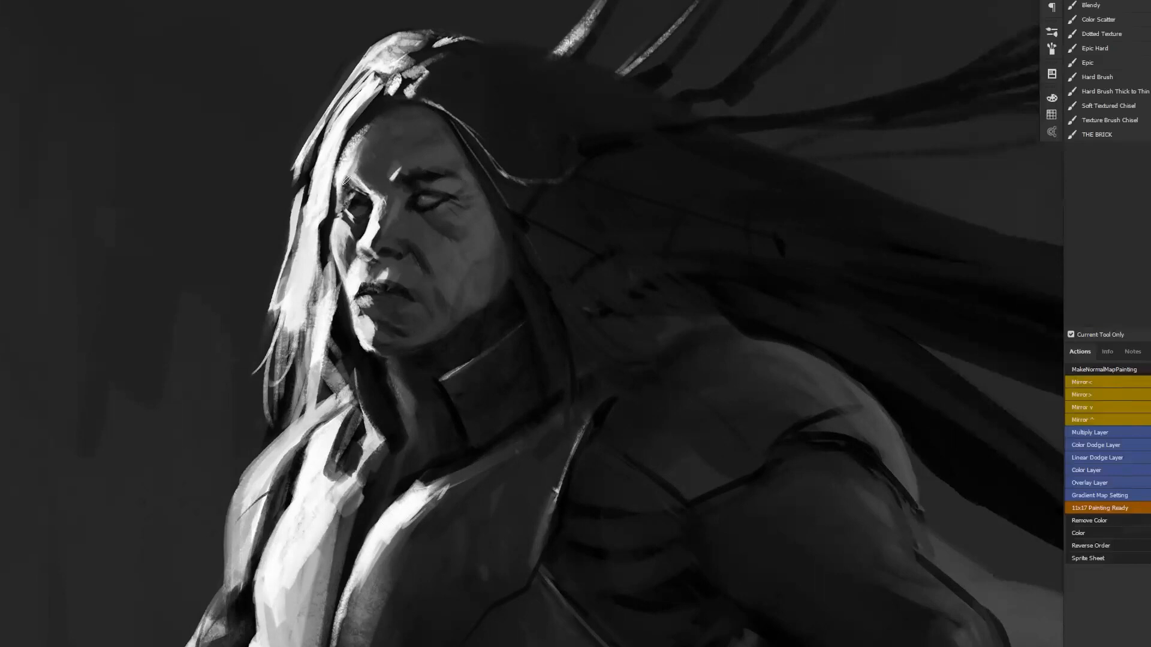
{"action": "key", "text": "z"}
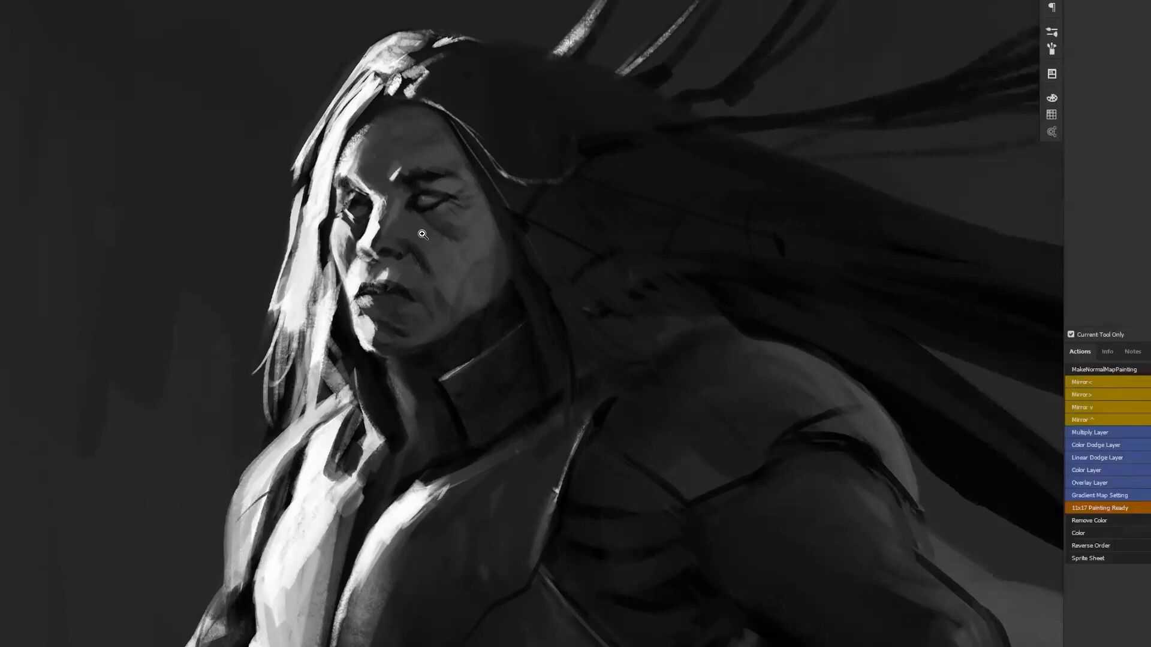
{"action": "left_click", "coordinate": [423, 234], "text": "alt"}
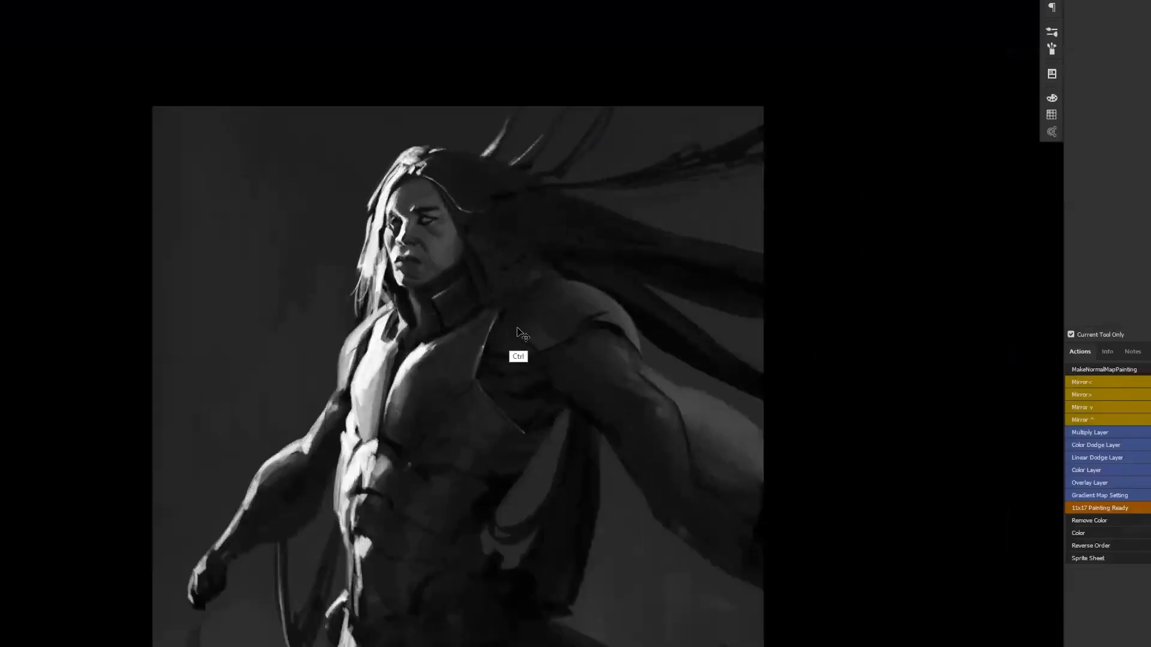
Step: Mirror the canvas again and check the face, torso and overall silhouette at several scales
{"action": "key", "text": "ctrl+alt+h"}
{"action": "left_click_drag", "start_coordinate": [519, 383], "coordinate": [548, 291]}
{"action": "left_click", "coordinate": [507, 139]}
{"action": "key", "text": "b"}
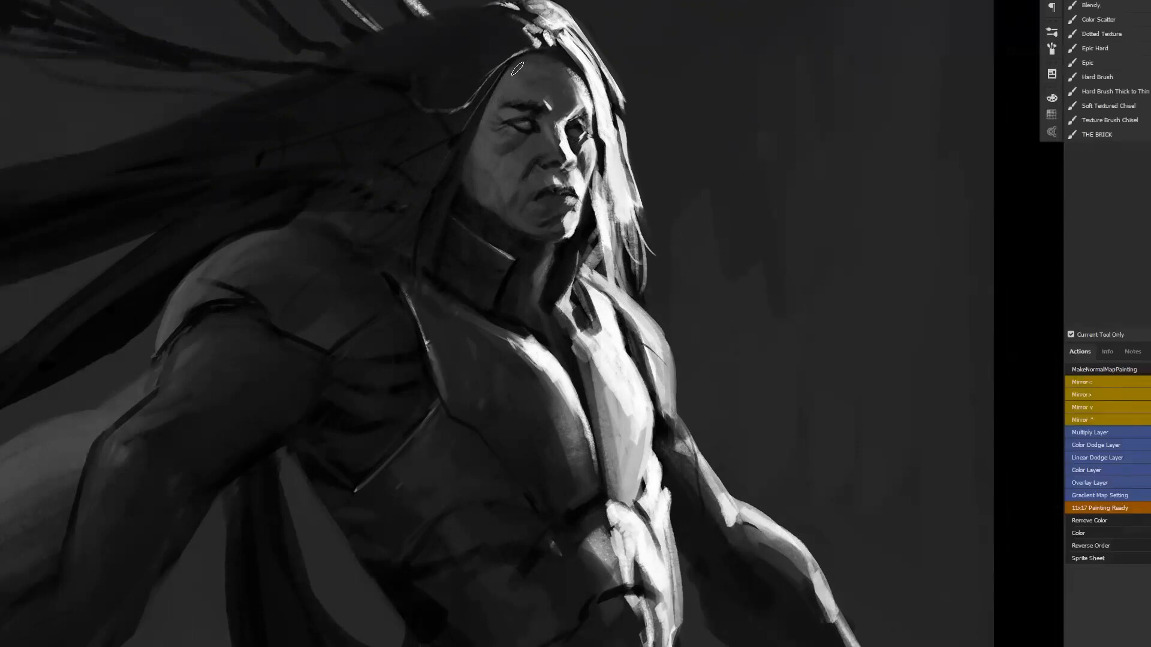
{"action": "key", "text": "z"}
{"action": "left_click", "coordinate": [552, 228], "text": "alt"}
{"action": "left_click", "coordinate": [552, 230], "text": "alt"}
{"action": "left_click", "coordinate": [552, 234], "text": "alt"}
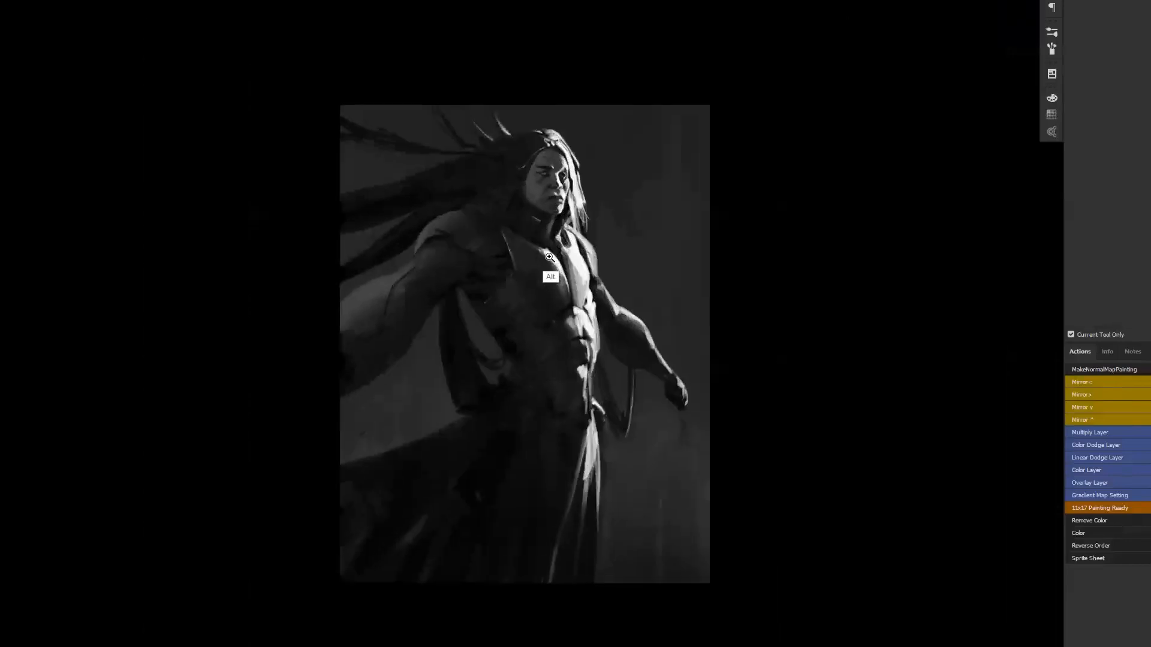
{"action": "left_click", "coordinate": [562, 230]}
{"action": "left_click", "coordinate": [560, 225]}
{"action": "left_click", "coordinate": [558, 212]}
{"action": "key", "text": "b"}
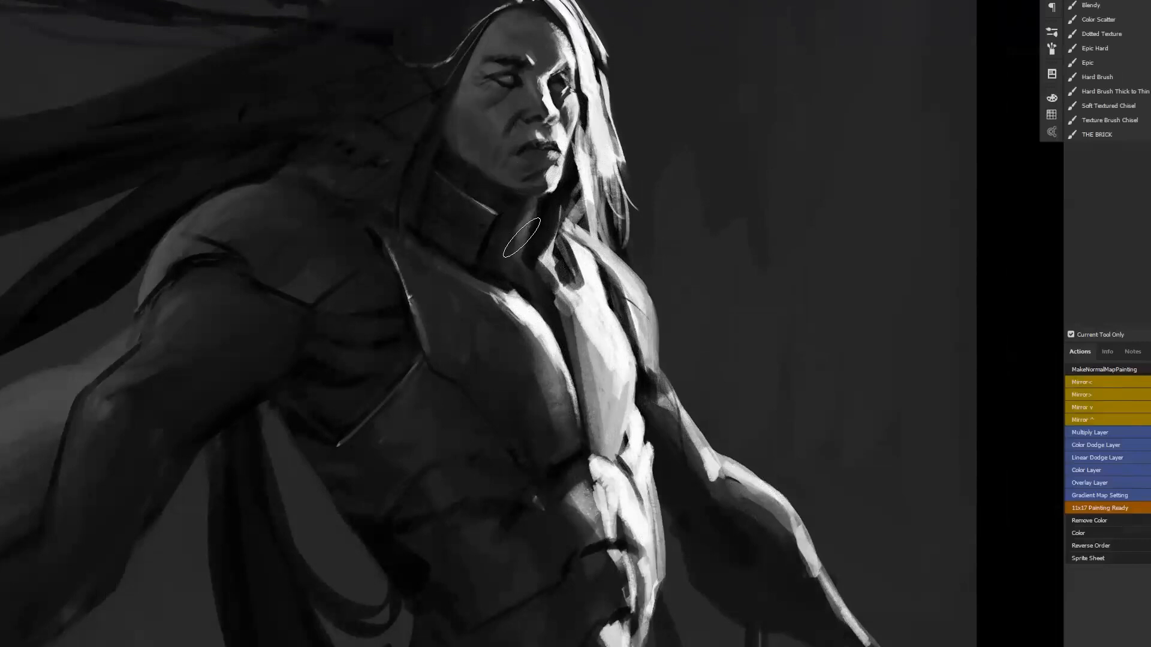
Step: View the figure at small scale, restore the canvas orientation and check the head and torso up close
{"action": "key", "text": "z"}
{"action": "left_click", "coordinate": [529, 236], "text": "alt"}
{"action": "left_click", "coordinate": [529, 235], "text": "alt"}
{"action": "left_click", "coordinate": [529, 235], "text": "alt"}
{"action": "left_click", "coordinate": [529, 235], "text": "alt"}
{"action": "key", "text": "ctrl+shift+h"}
{"action": "key", "text": "b"}
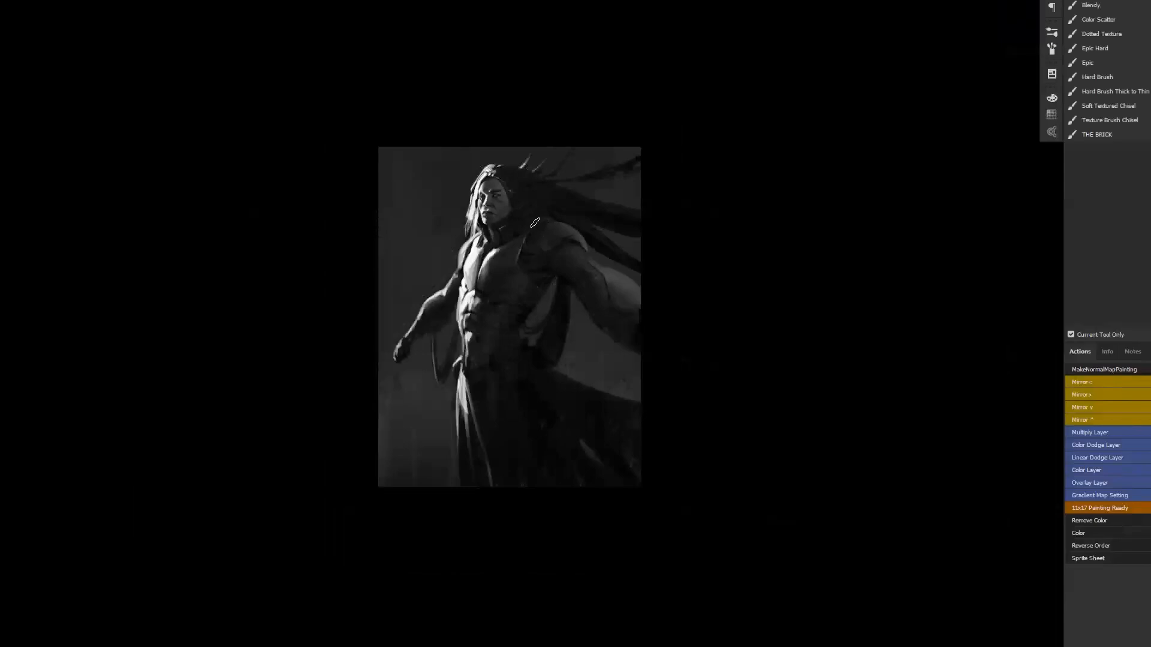
{"action": "key", "text": "z"}
{"action": "left_click", "coordinate": [533, 224]}
{"action": "left_click", "coordinate": [534, 224]}
{"action": "left_click", "coordinate": [533, 224]}
{"action": "left_click", "coordinate": [533, 224]}
{"action": "key", "text": "b"}
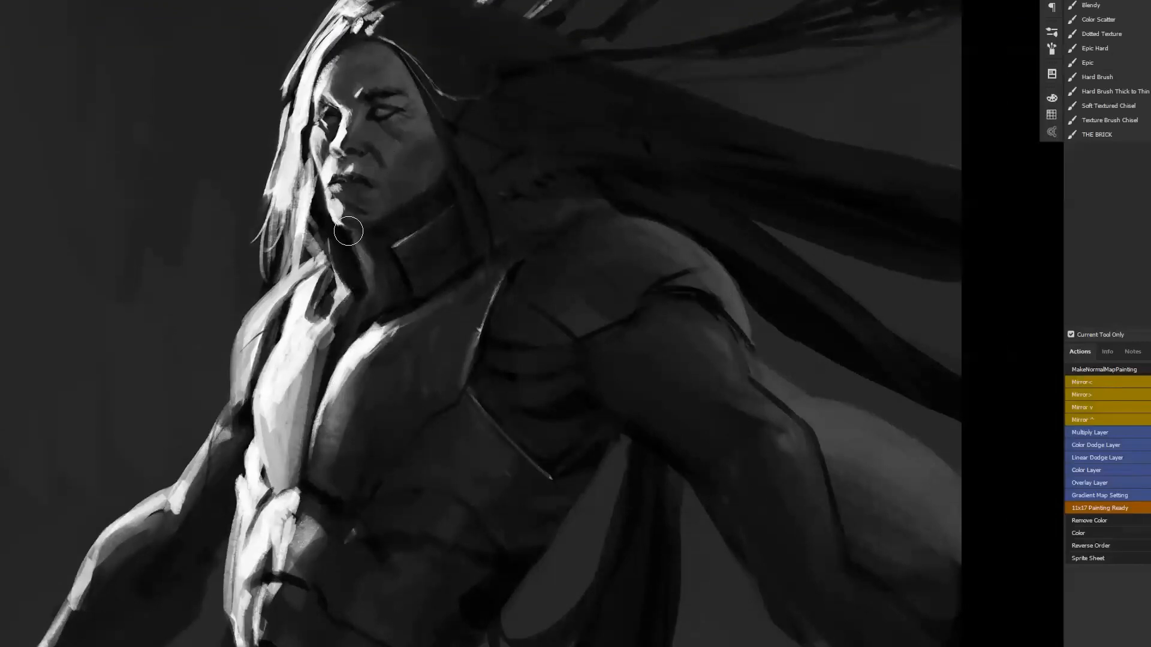
Step: Enlarge the brush considerably and bring the figure from head to skirt into view
{"action": "key", "text": "bracketleft"}
{"action": "key", "text": "bracketright"}
{"action": "key", "text": "bracketright"}
{"action": "key", "text": "bracketright"}
{"action": "key", "text": "bracketright"}
{"action": "key", "text": "bracketright"}
{"action": "key", "text": "bracketright"}
{"action": "key", "text": "bracketright"}
{"action": "key", "text": "bracketright"}
{"action": "key", "text": "bracketright"}
{"action": "key", "text": "bracketright"}
{"action": "left_click_drag", "start_coordinate": [473, 527], "coordinate": [501, 318]}
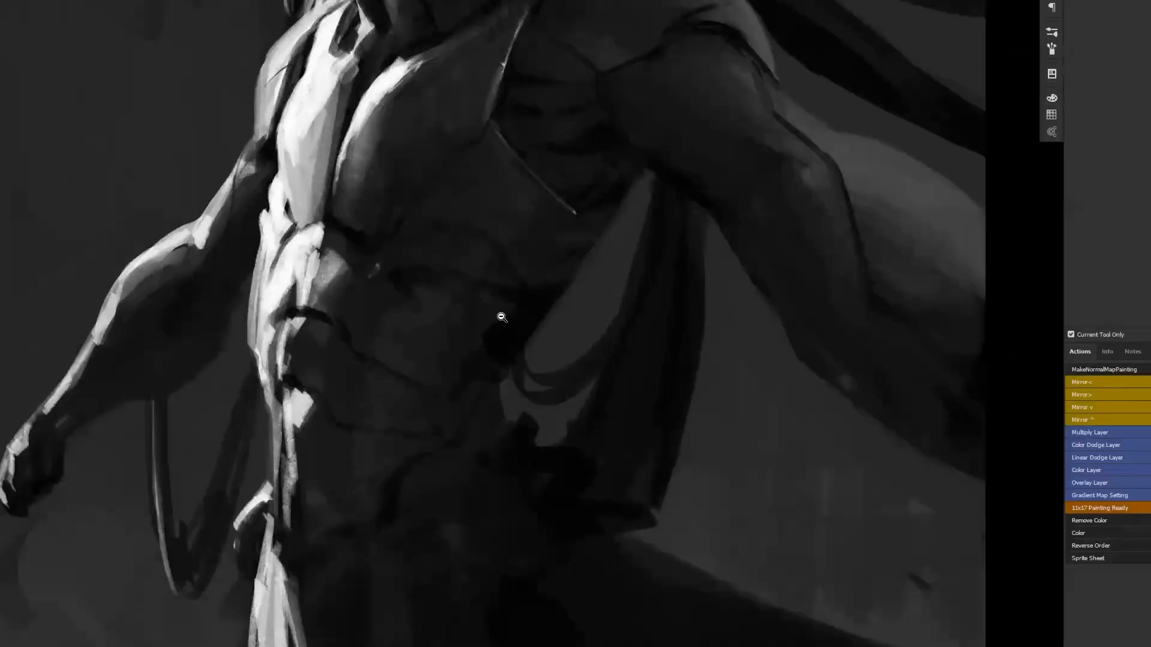
{"action": "key", "text": "ctrl+minus"}
{"action": "left_click", "coordinate": [451, 482], "text": "ctrl+alt"}
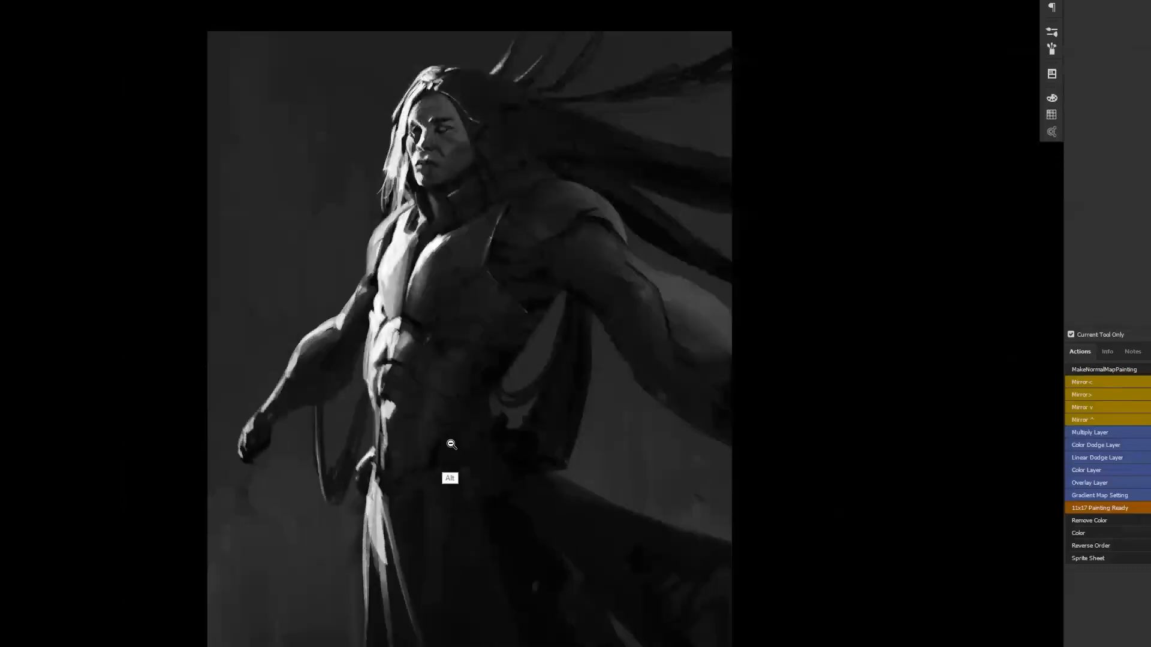
Step: Sample a tone near the collar and brush it up the shadowed neck and cheek, discarding a first stroke over the torso
{"action": "key", "text": "b"}
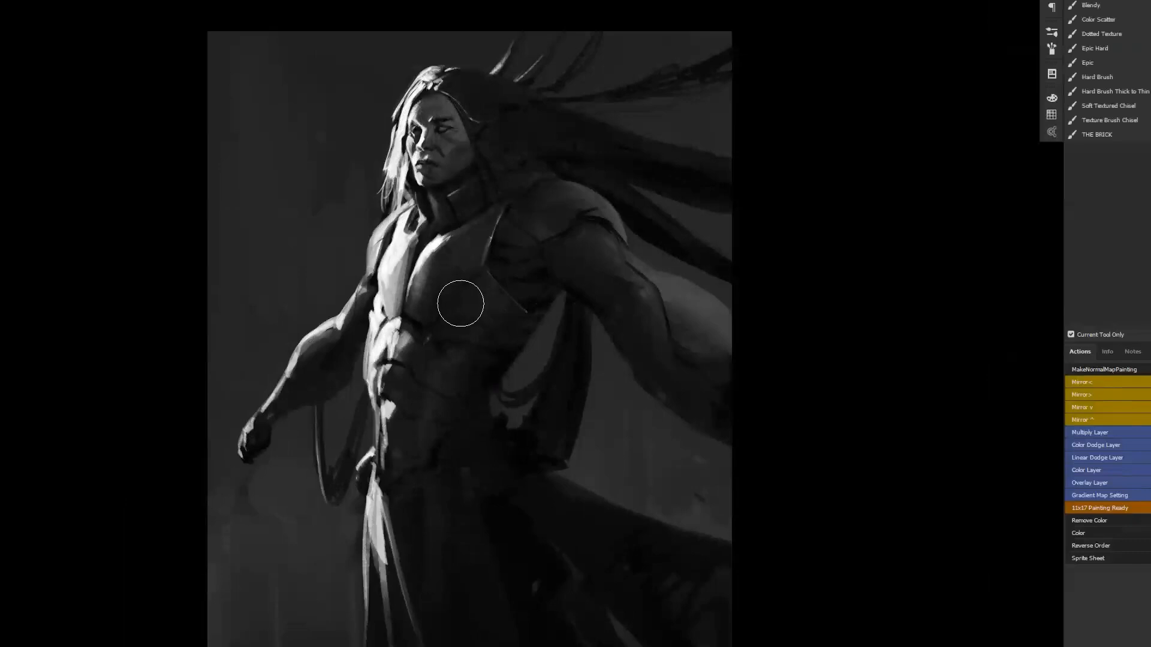
{"action": "left_click_drag", "start_coordinate": [471, 300], "coordinate": [436, 459]}
{"action": "key", "text": "ctrl+z"}
{"action": "left_click", "coordinate": [458, 206], "text": "alt"}
{"action": "mouse_move", "coordinate": [468, 190]}
{"action": "left_mouse_down"}
{"action": "mouse_move", "coordinate": [447, 105]}
{"action": "mouse_move", "coordinate": [477, 99]}
{"action": "mouse_move", "coordinate": [459, 114]}
{"action": "left_mouse_up"}
Step: Sample the dark hair tone and paint a short stroke on the shadowed arm with a slightly smaller brush
{"action": "left_click", "coordinate": [544, 127], "text": "alt"}
{"action": "key", "text": "["}
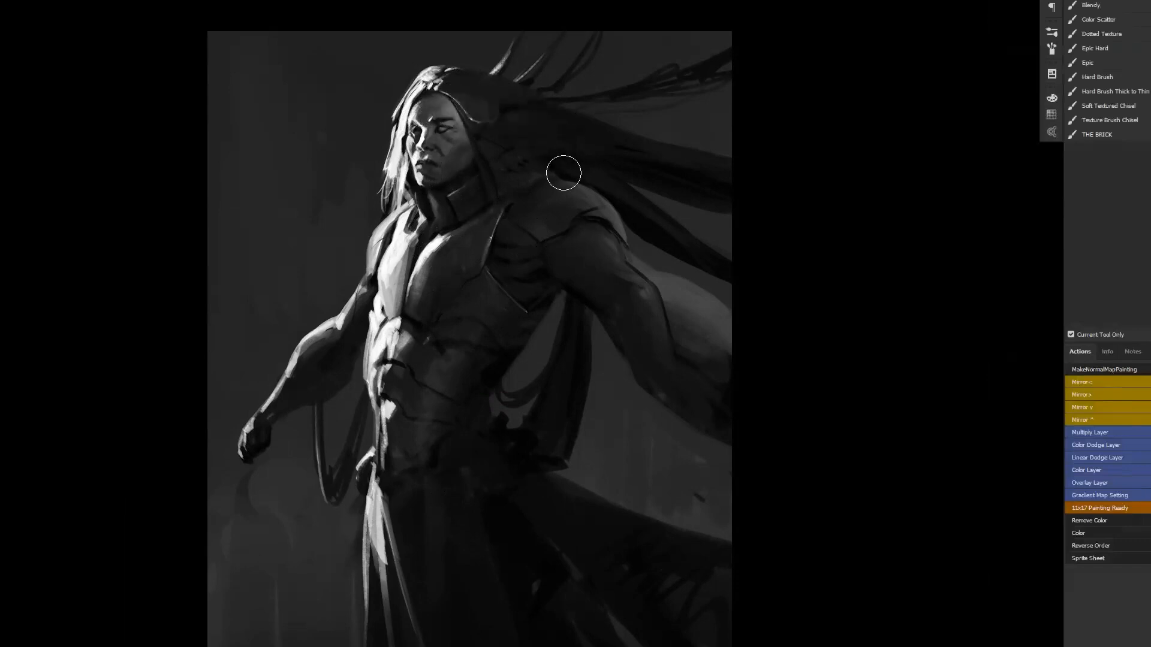
{"action": "left_click_drag", "start_coordinate": [639, 341], "coordinate": [648, 371]}
Step: Flip the canvas horizontally and try a broad stroke from the lit hair down to the shoulder
{"action": "key", "text": "ctrl+shift+h"}
{"action": "left_click", "coordinate": [636, 381]}
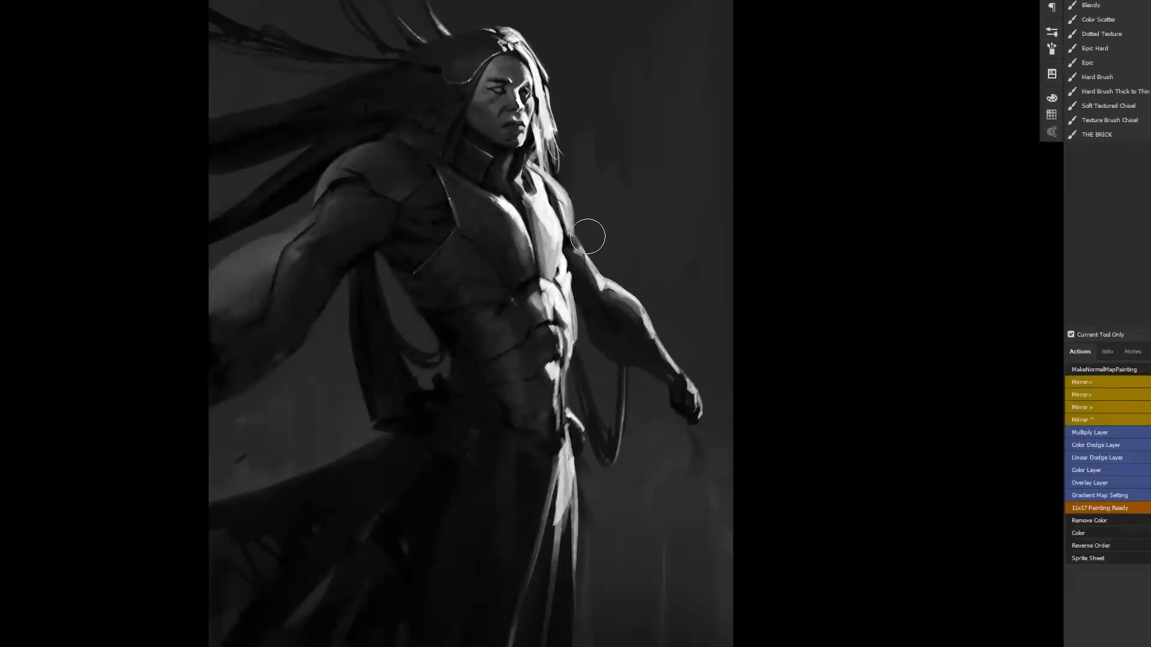
{"action": "left_click_drag", "start_coordinate": [538, 72], "coordinate": [571, 208]}
{"action": "key", "text": "ctrl+z"}
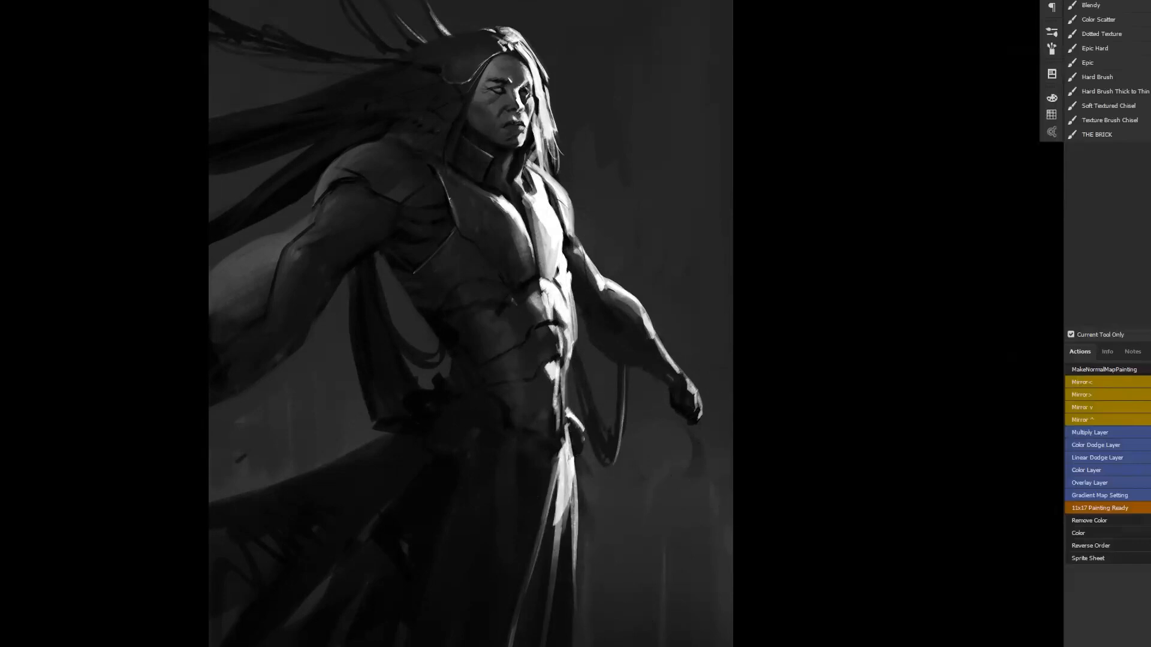
Step: Reapply the last filter to the painting twice
{"action": "key", "text": "ctrl+f"}
{"action": "key", "text": "ctrl+f"}
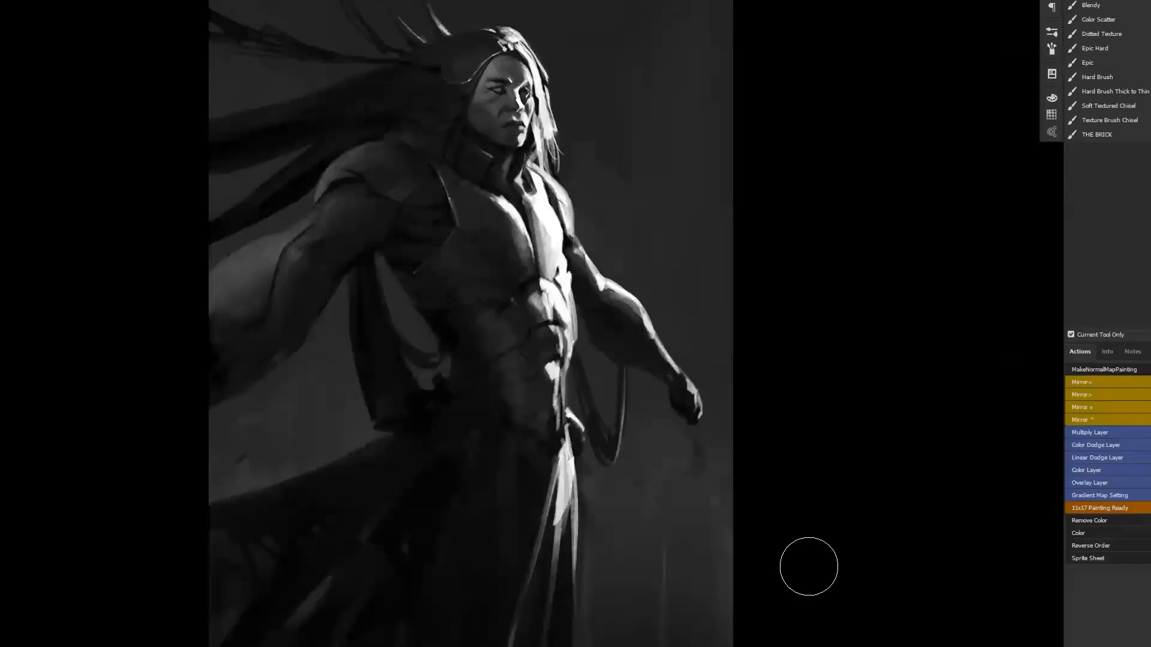